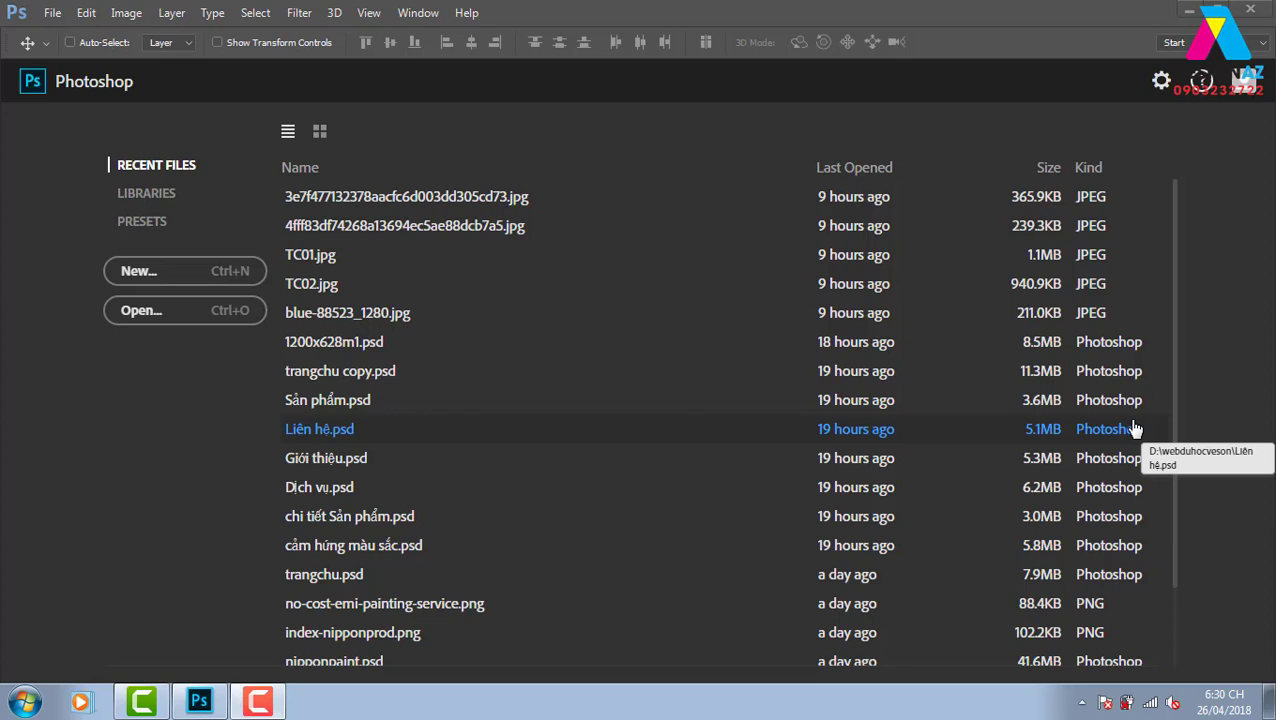
Step: Hide Photoshop, launch the Cốc Cốc browser, and load google.com by entering 'go'
key("super+d")
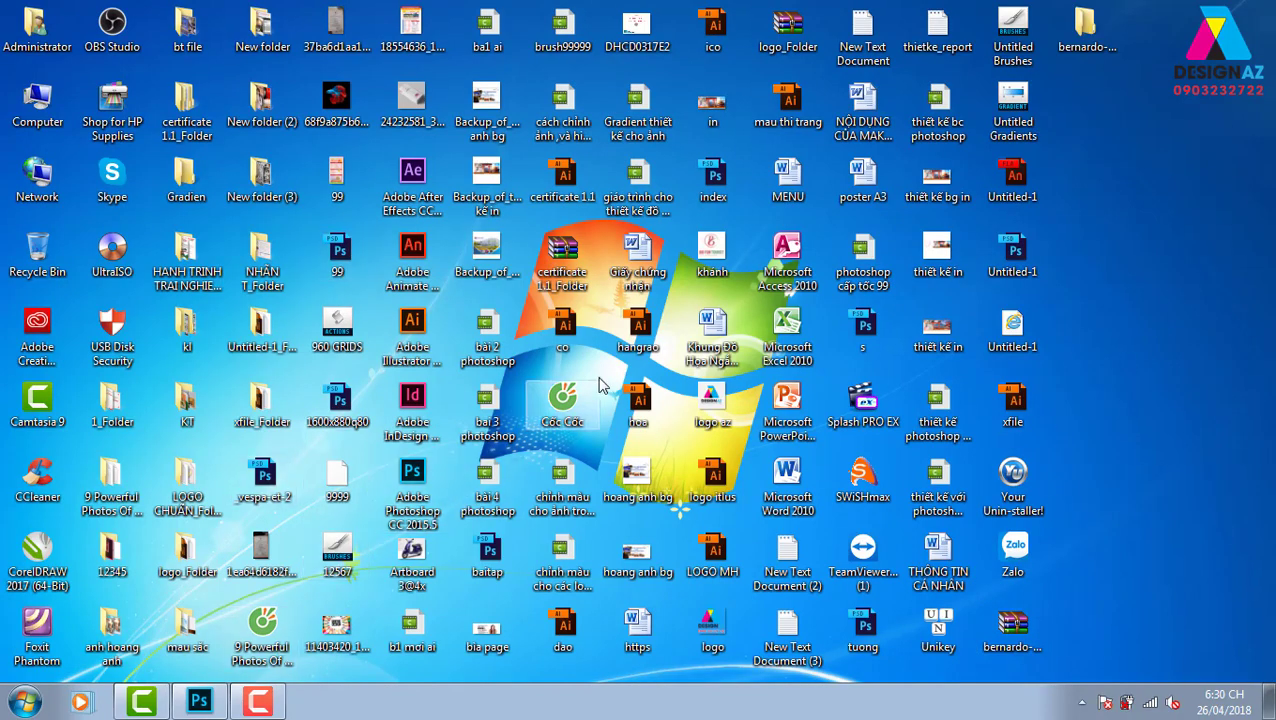
double_click(585, 408)
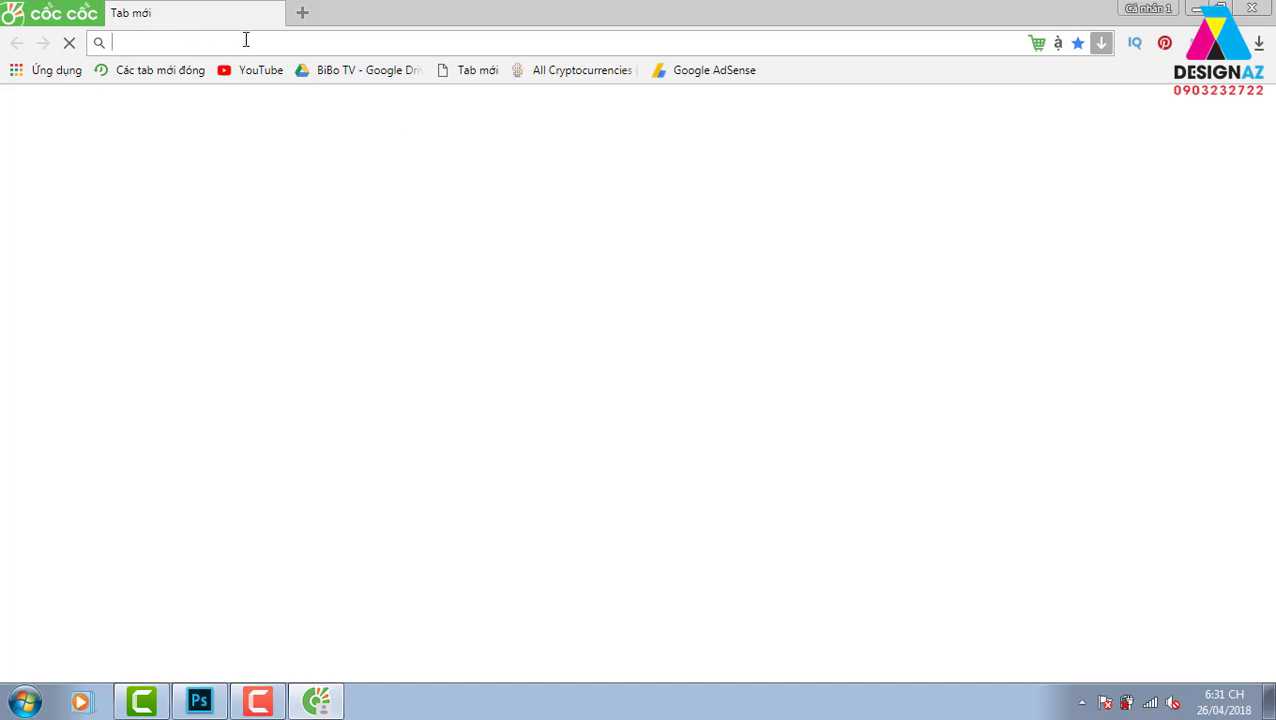
type("go")
key("Return")
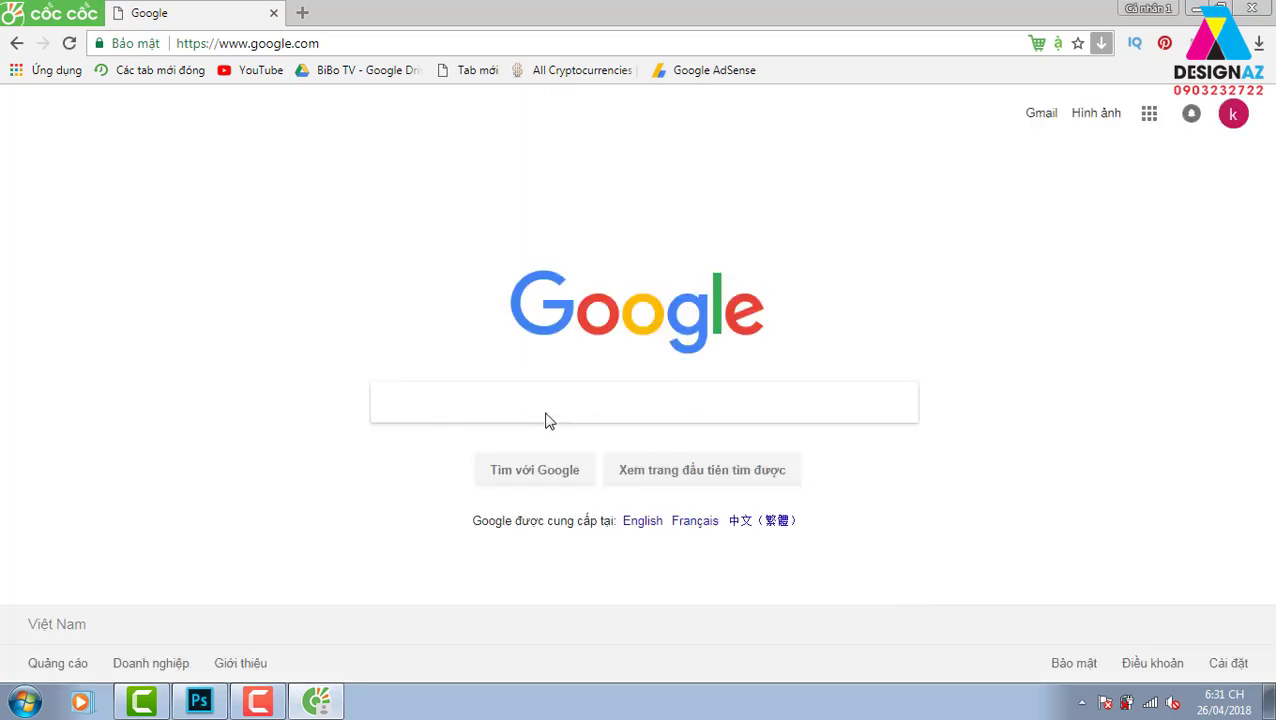
Step: Search Google for 'font fashion' and scroll down to the FontSpace result
type("fon")
type("t fa")
type("sh")
type("ion")
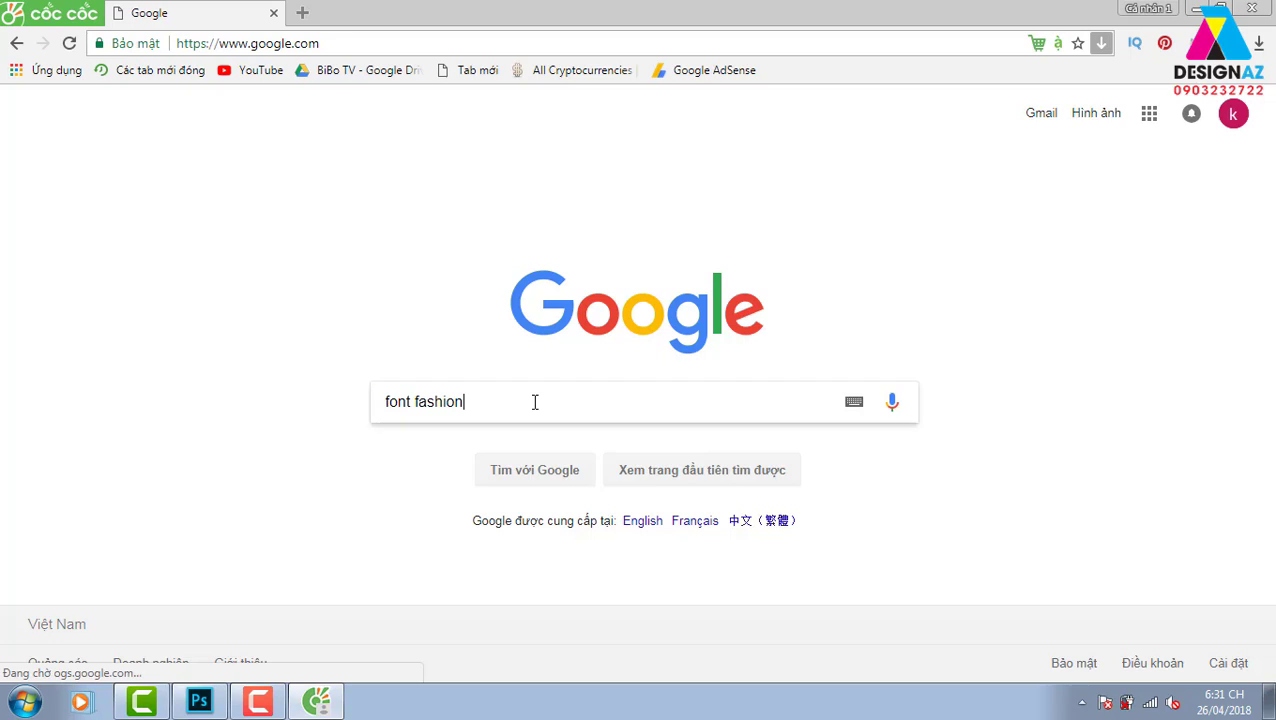
key("Return")
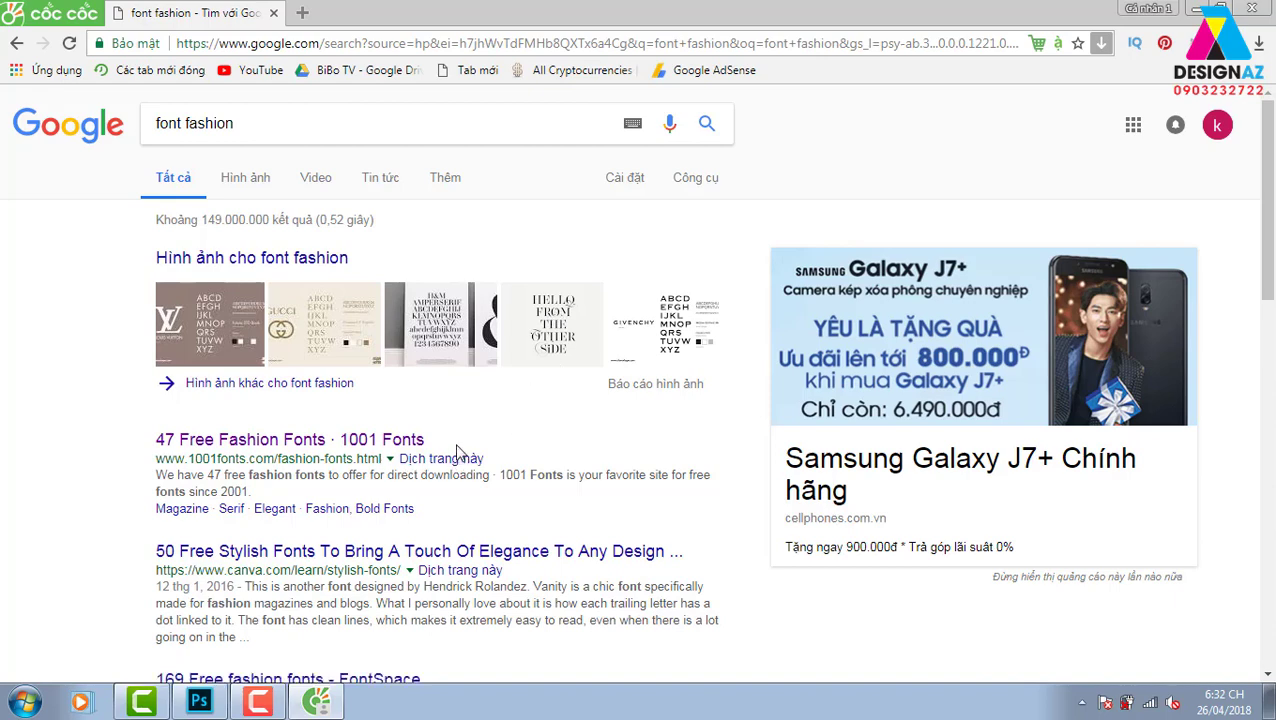
scroll(458, 455, "down", 1)
scroll(456, 452, "down", 2)
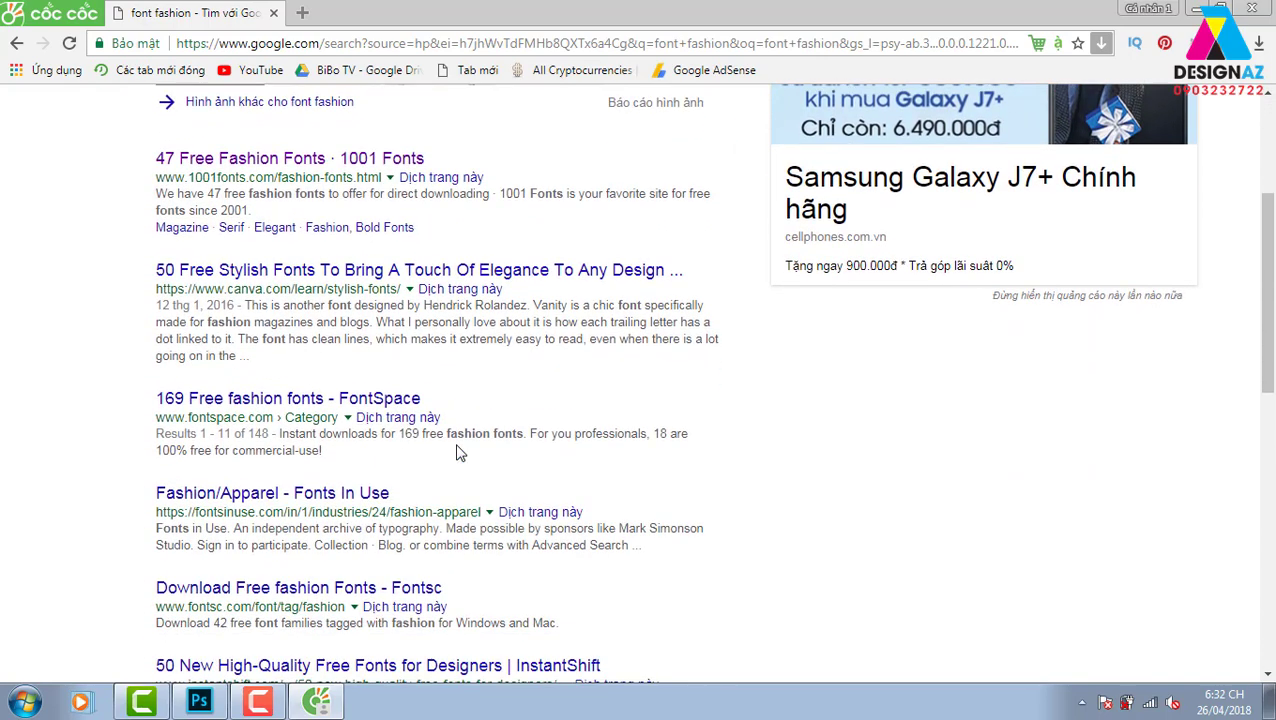
Step: Open the FontSpace fashion fonts page and scroll to the ANGEL TEARS font
left_click(210, 406)
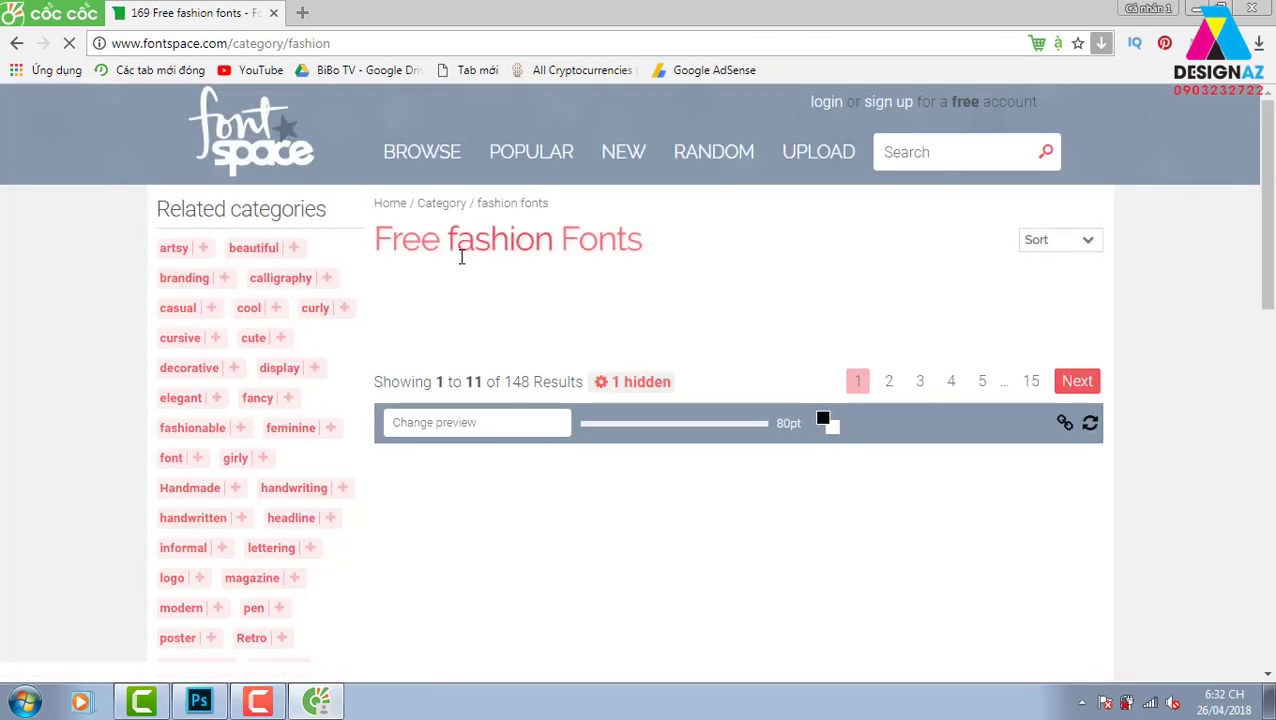
scroll(463, 262, "down", 2)
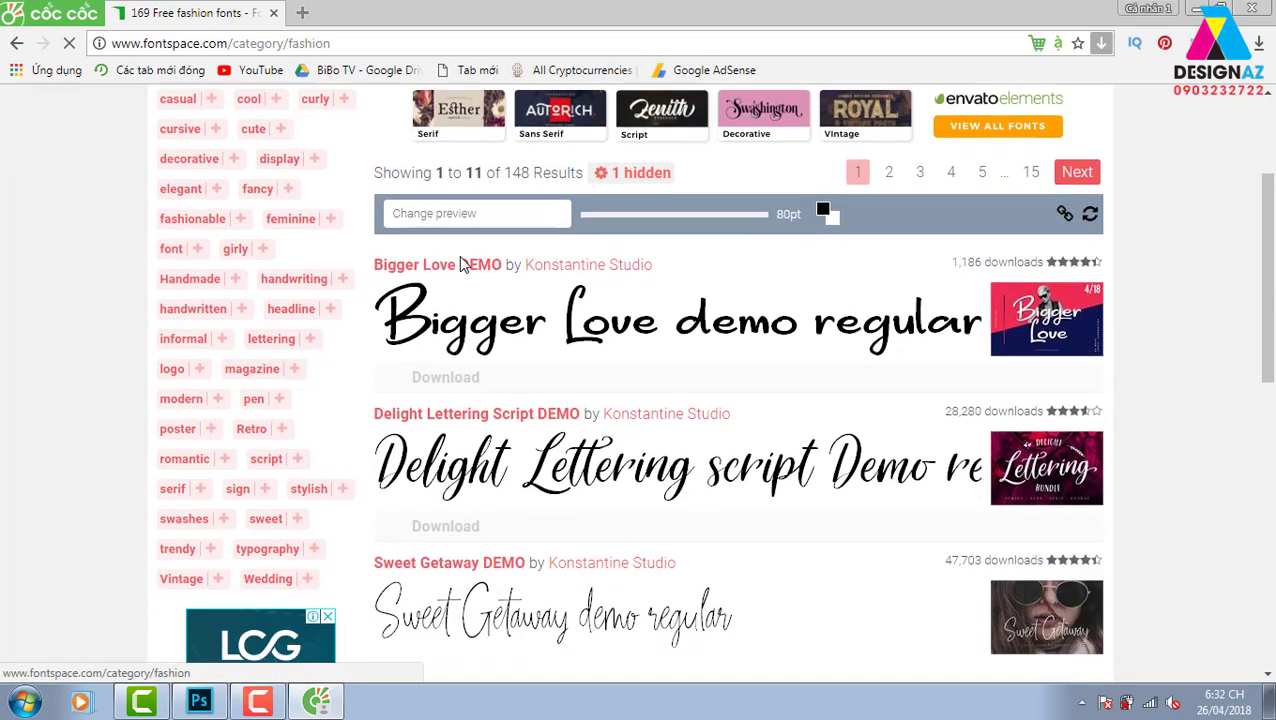
scroll(463, 262, "down", 2)
scroll(463, 265, "down", 1)
scroll(463, 265, "down", 1)
scroll(463, 265, "down", 2)
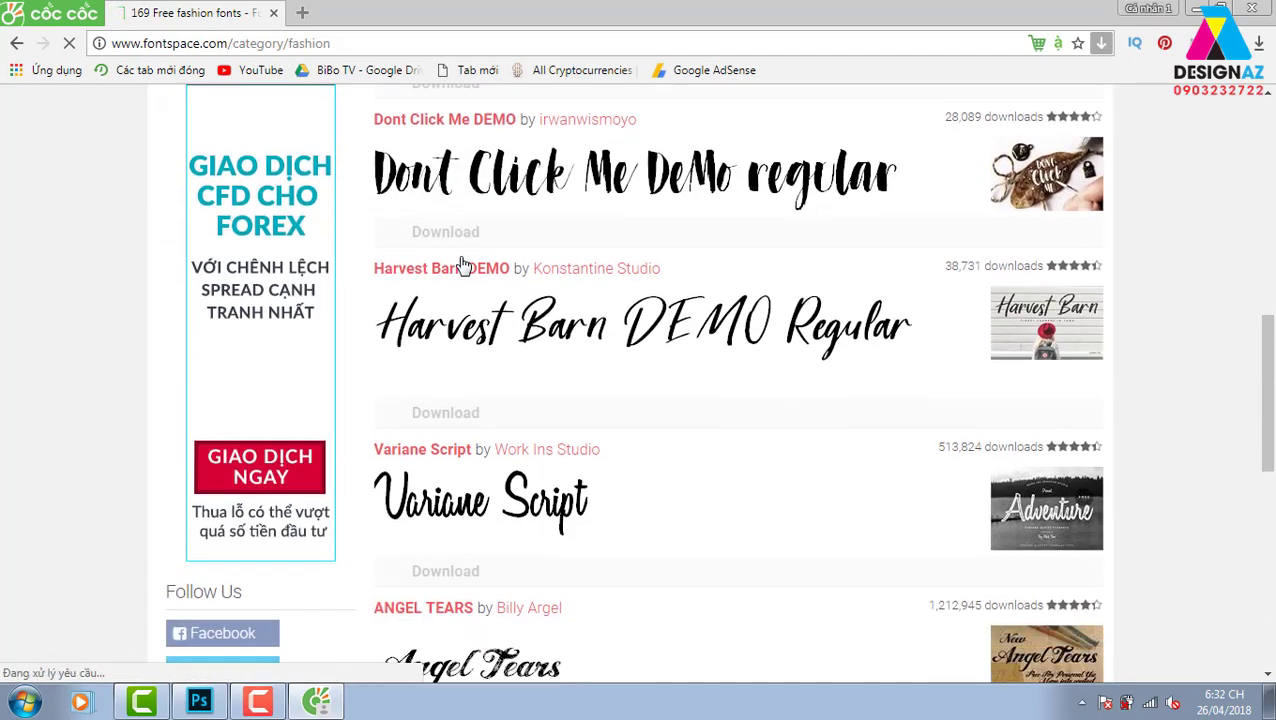
scroll(463, 265, "down", 2)
scroll(463, 265, "down", 2)
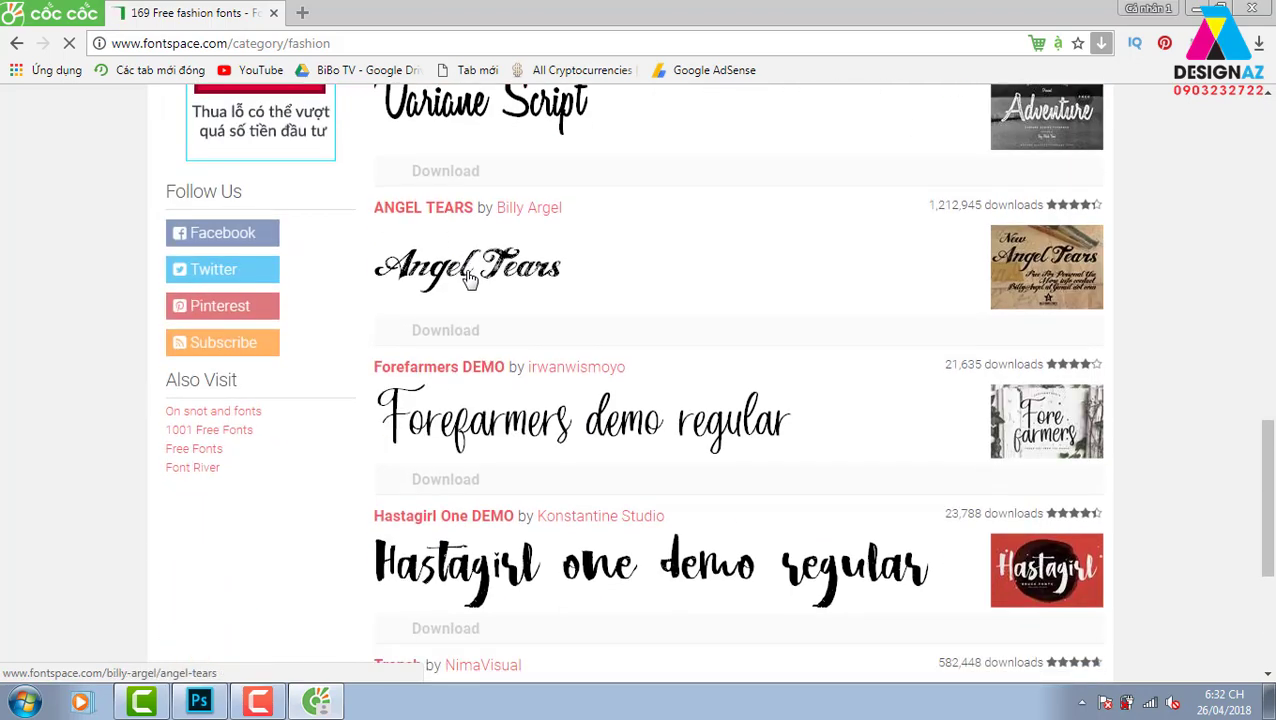
scroll(463, 265, "down", 1)
scroll(470, 278, "down", 1)
scroll(470, 278, "down", 2)
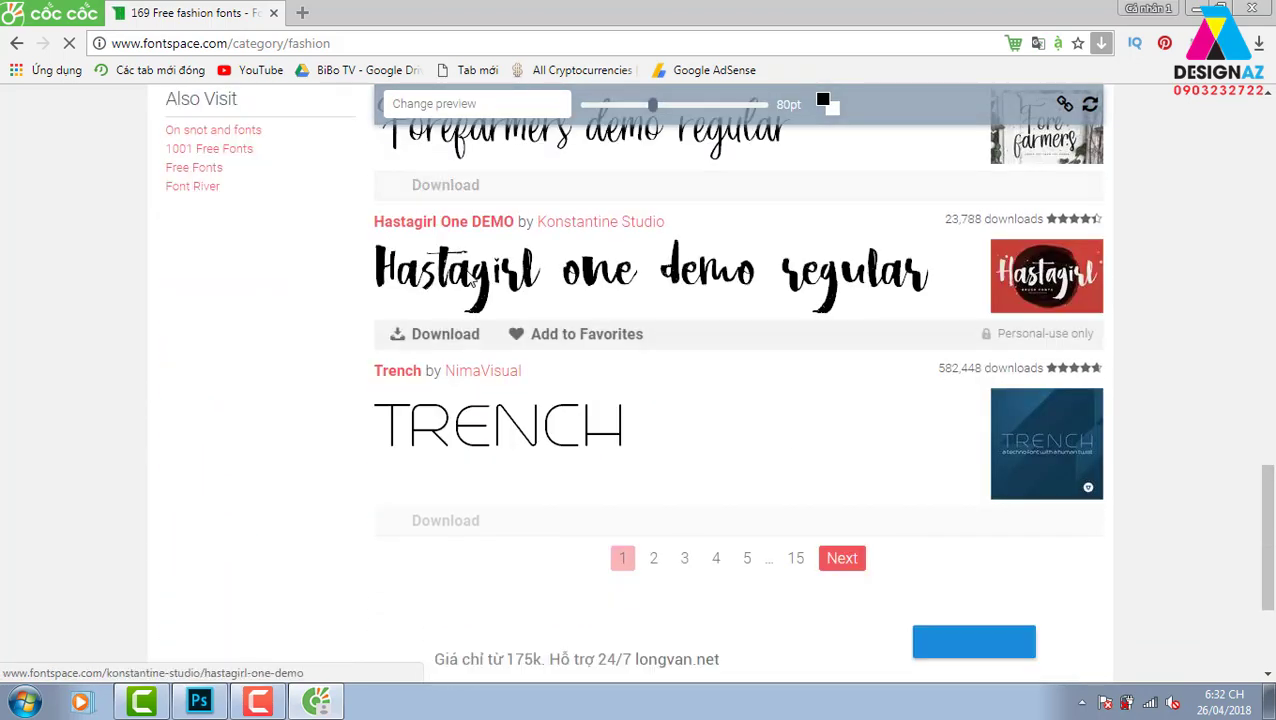
scroll(470, 278, "down", 2)
scroll(470, 278, "up", 4)
scroll(470, 278, "up", 1)
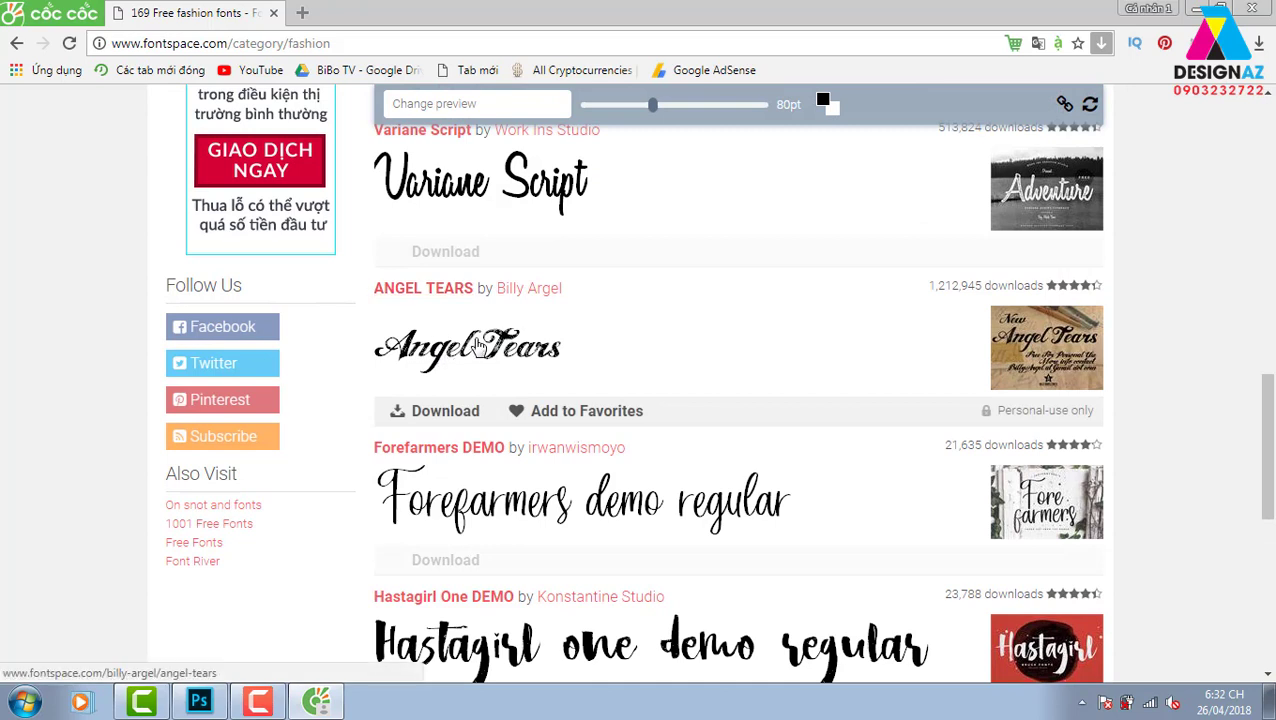
Step: Download ANGEL TEARS and show its zip archive in its folder
left_click(449, 425)
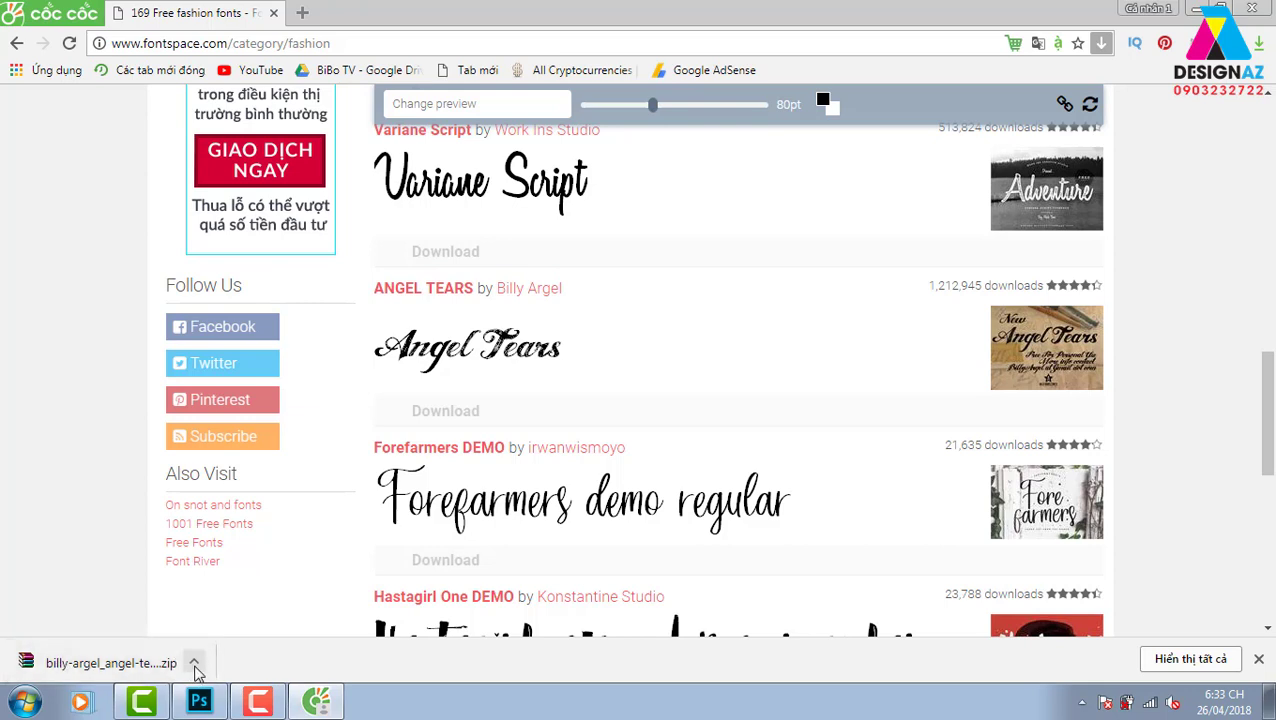
left_click(192, 668)
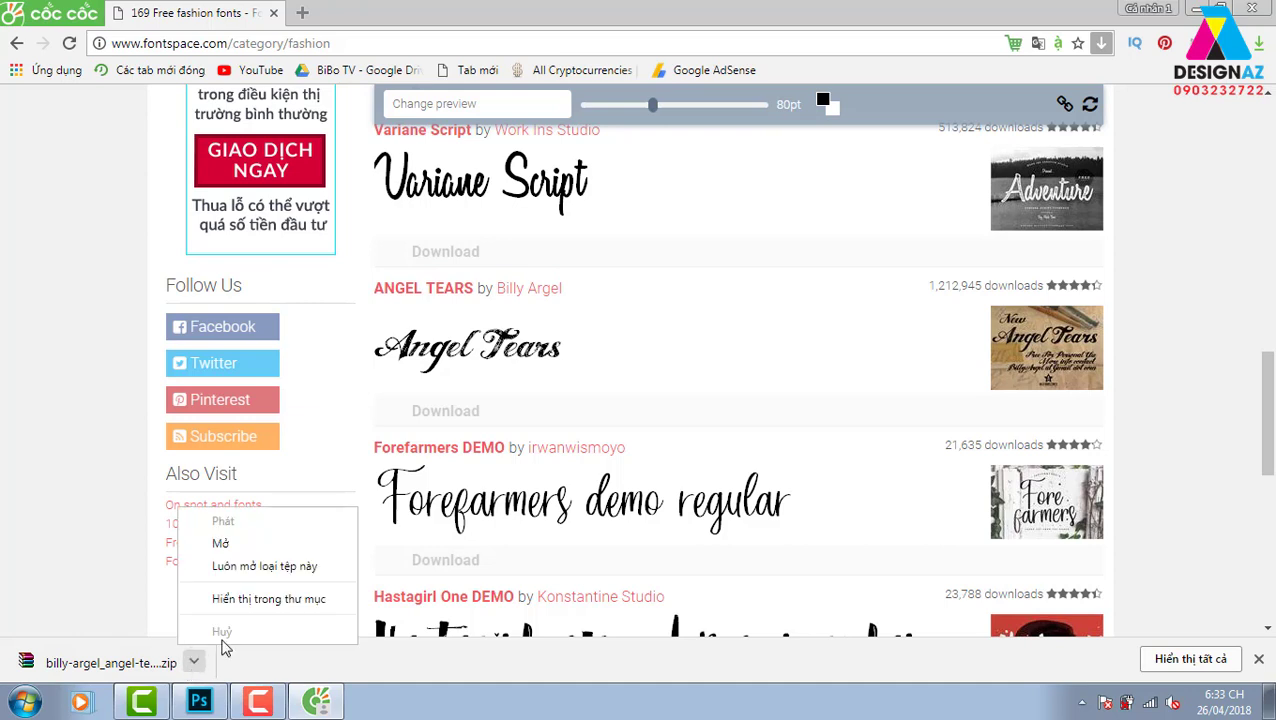
left_click(250, 606)
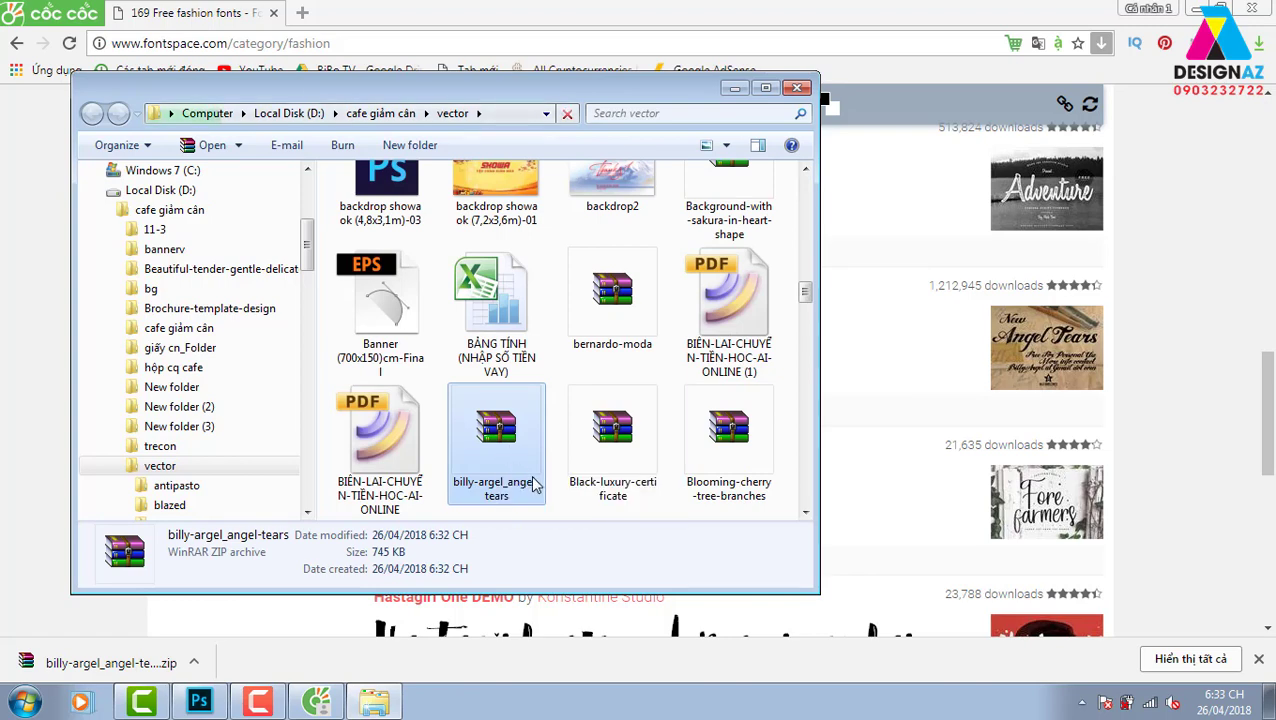
Step: Paste the Angel Tears zip onto the desktop and extract it into a folder
key("super+d")
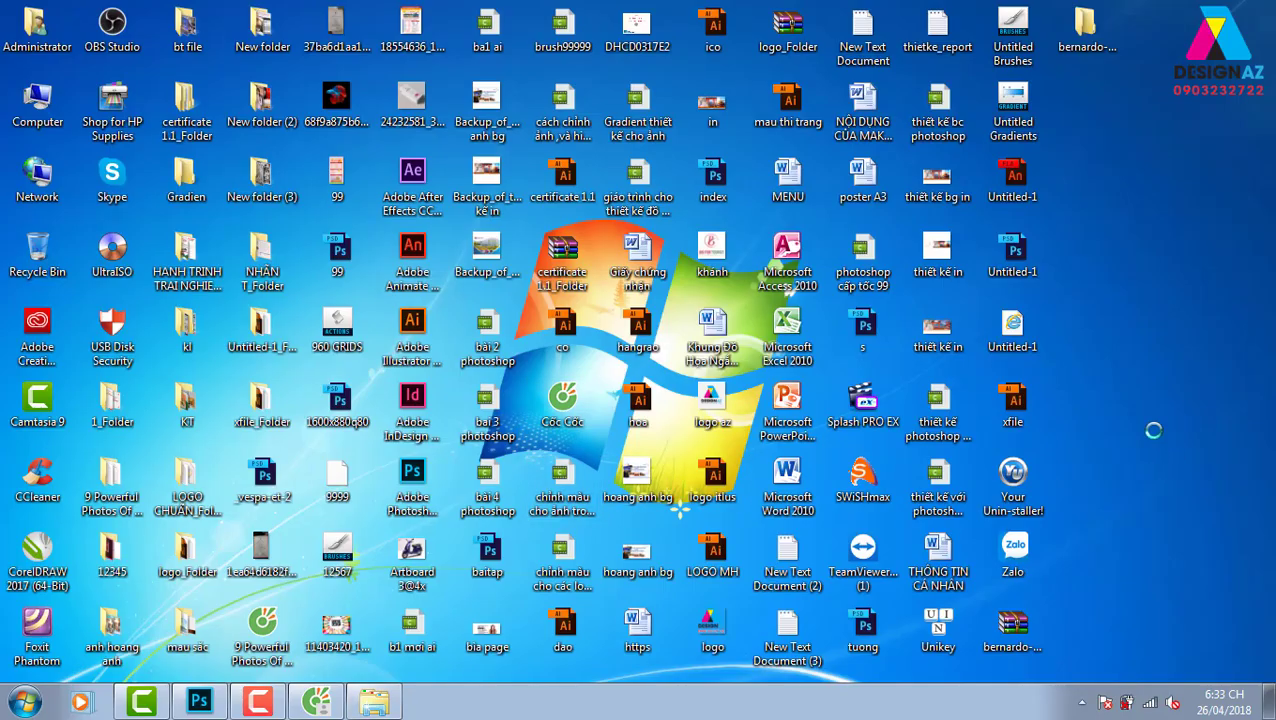
key("ctrl+v")
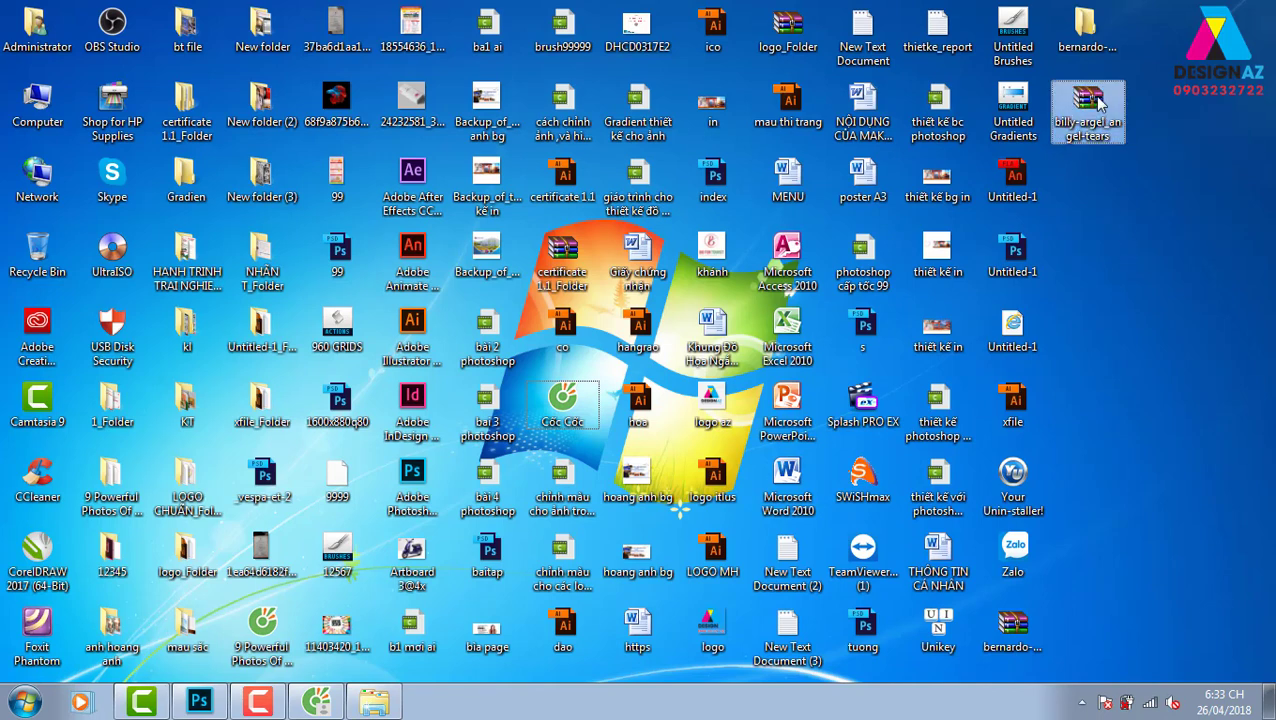
right_click(1094, 96)
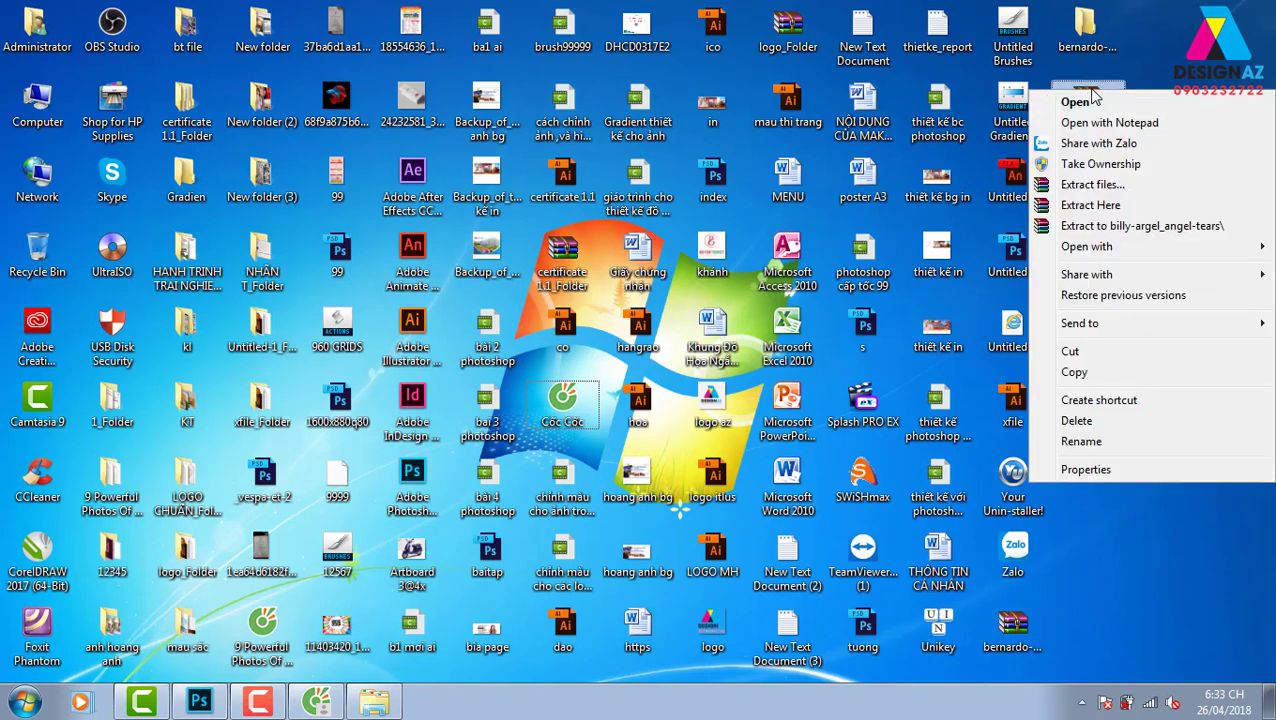
left_click(1113, 185)
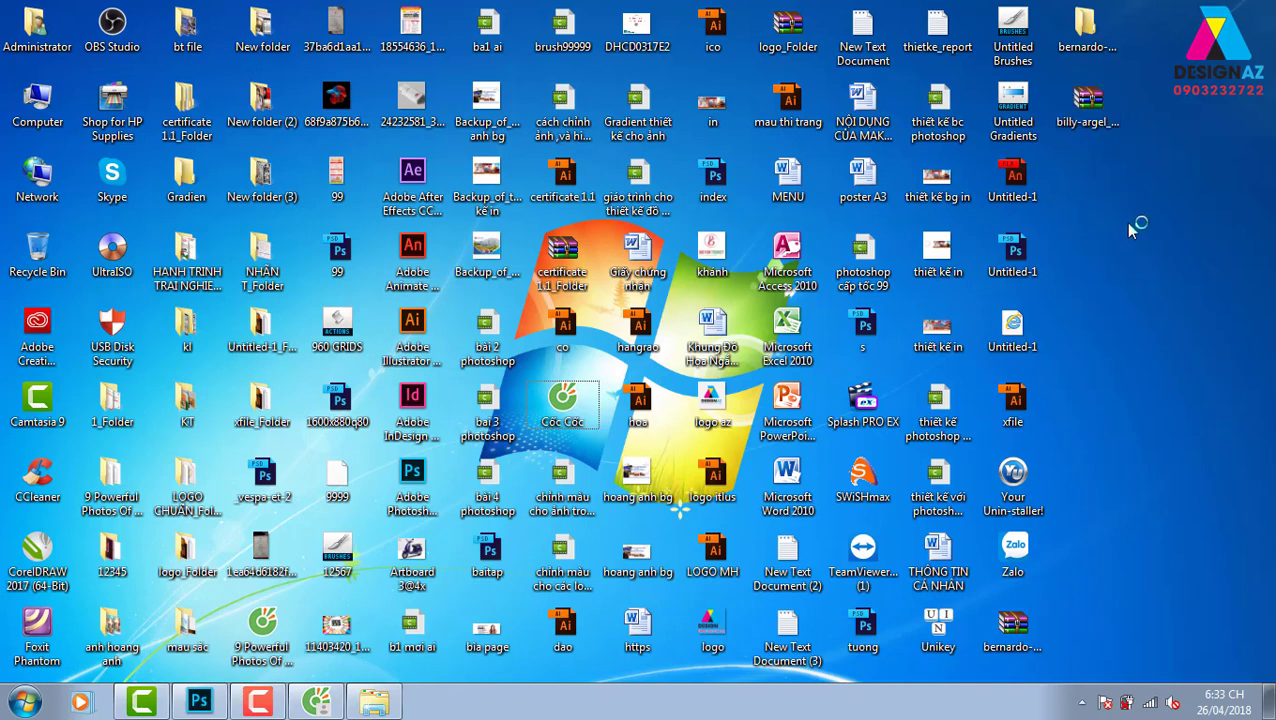
left_click(716, 540)
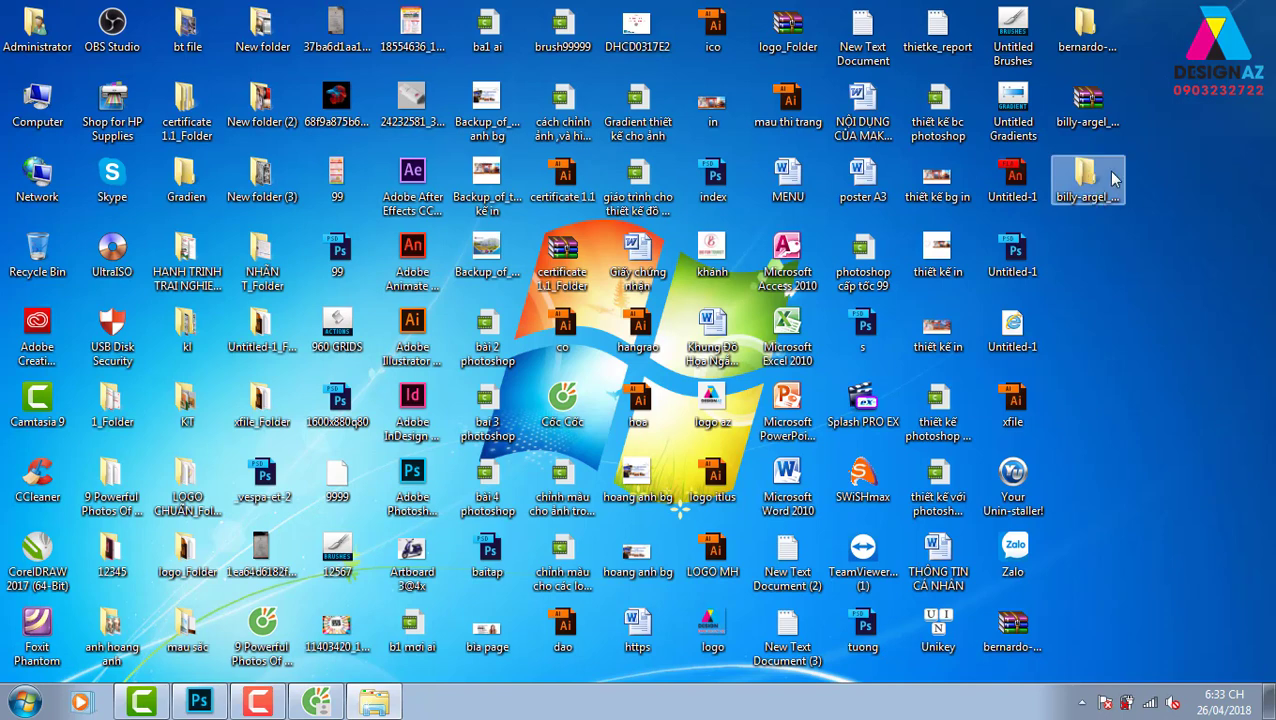
Step: Open the extracted billy-argel_angel-tears folder to see its files
left_click(1088, 100)
left_click(1085, 176)
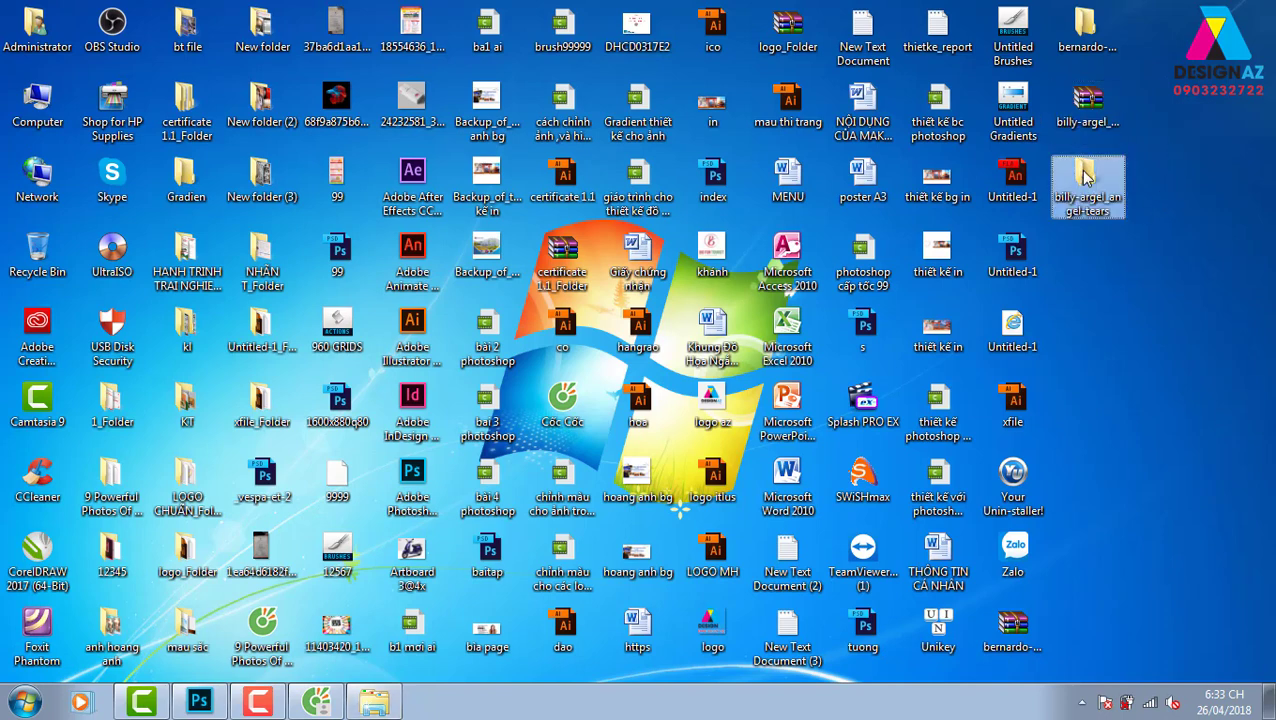
double_click(1085, 176)
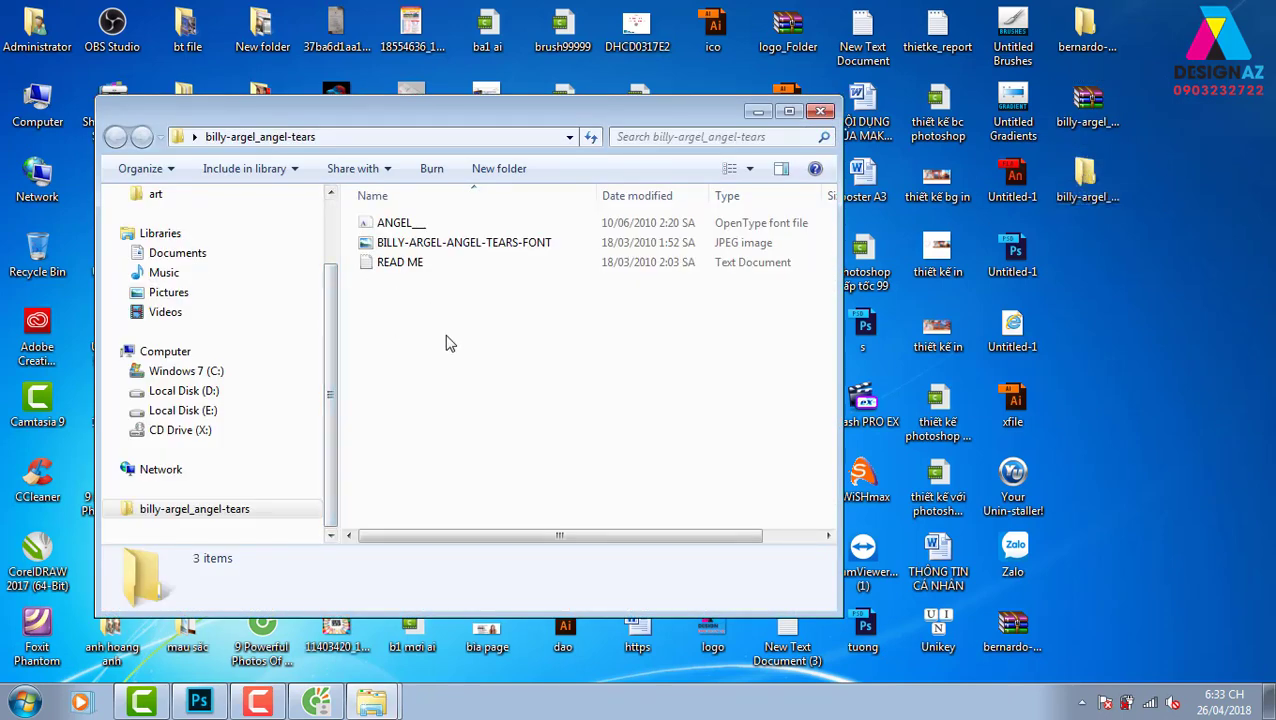
Step: Install the ANGEL font (ANGELTEARS-trial) and close the billy-argel_angel-tears folder window
left_click(400, 225)
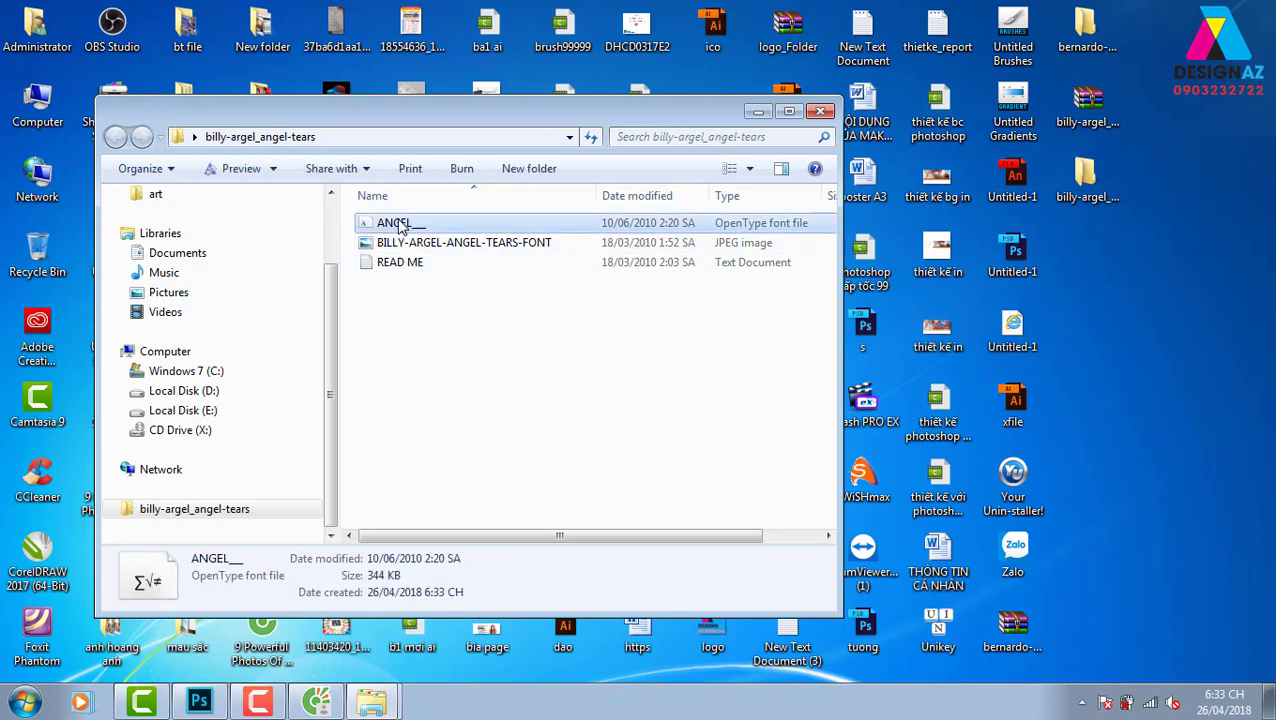
right_click(404, 225)
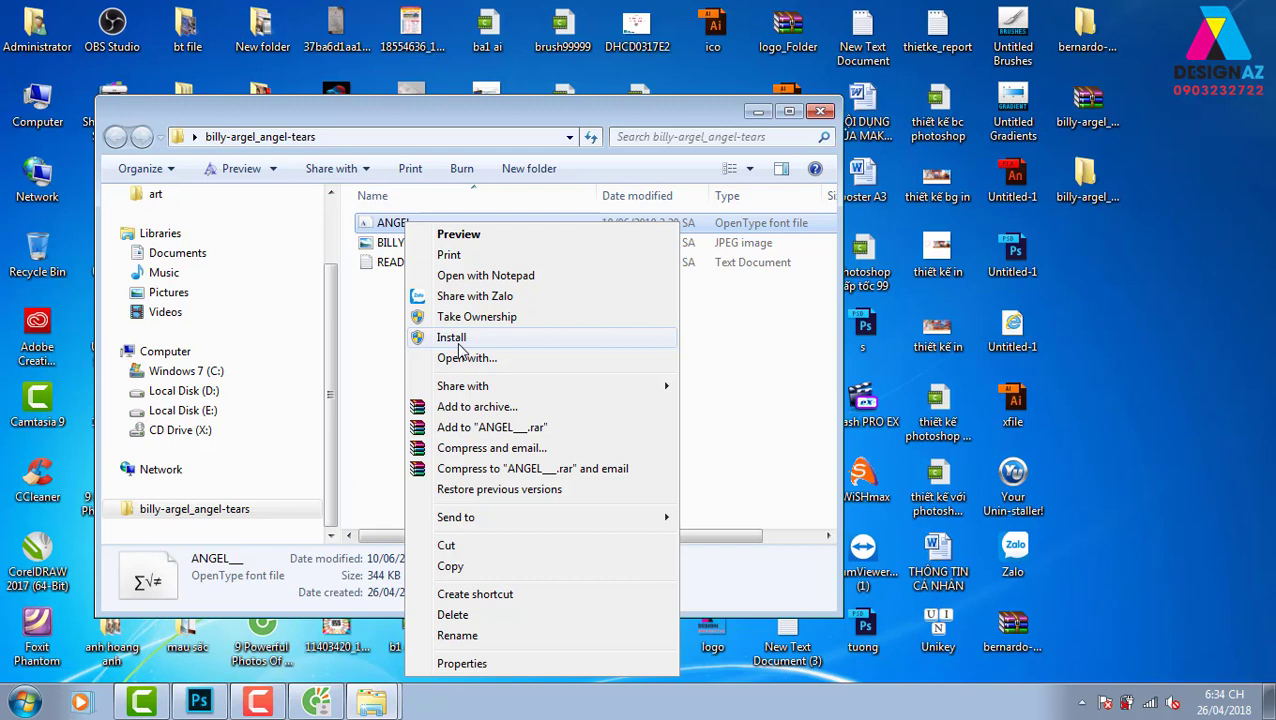
left_click(451, 338)
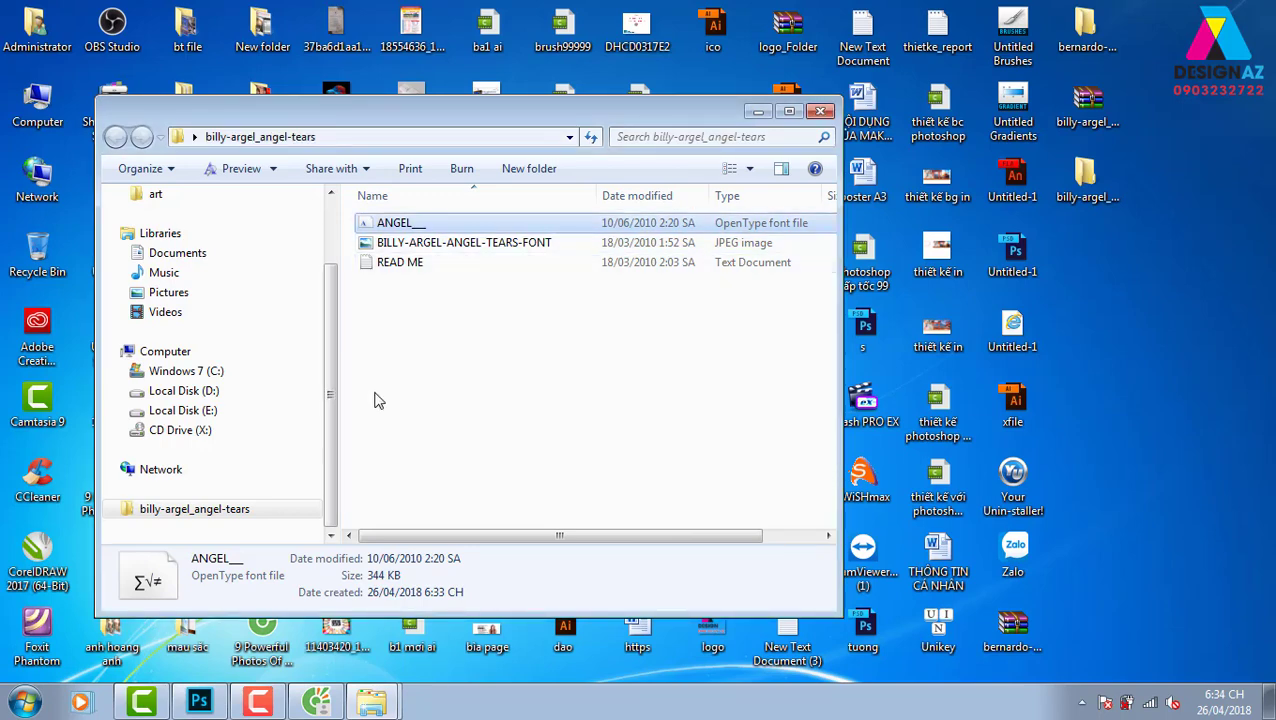
left_click(820, 111)
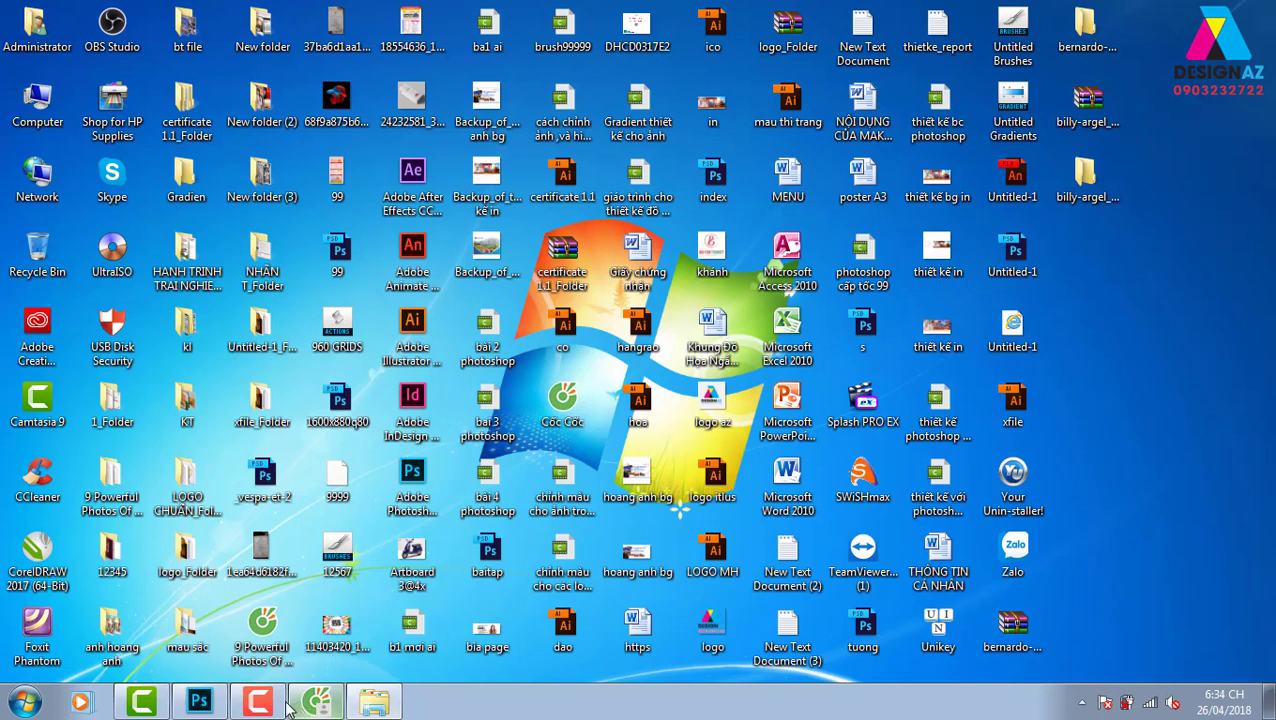
Step: Bring Photoshop to the front and get a blank Untitled-1 document from the start screen
left_click(199, 703)
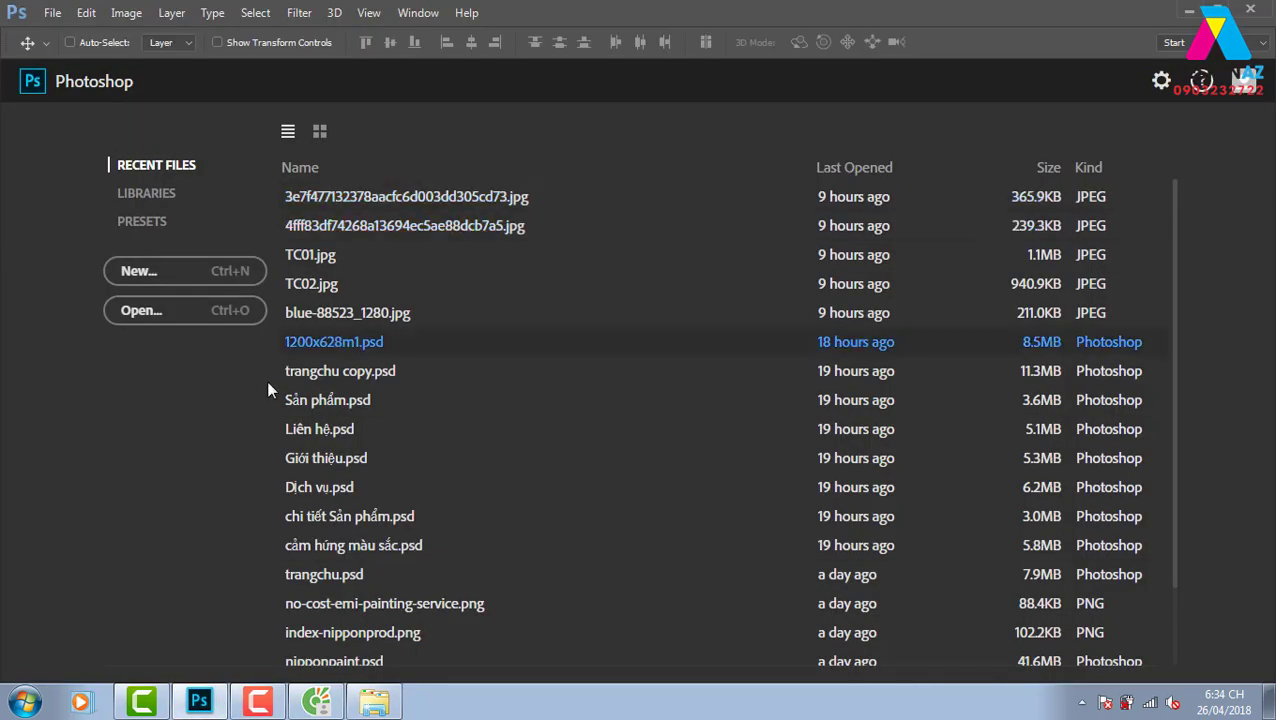
left_click(240, 273)
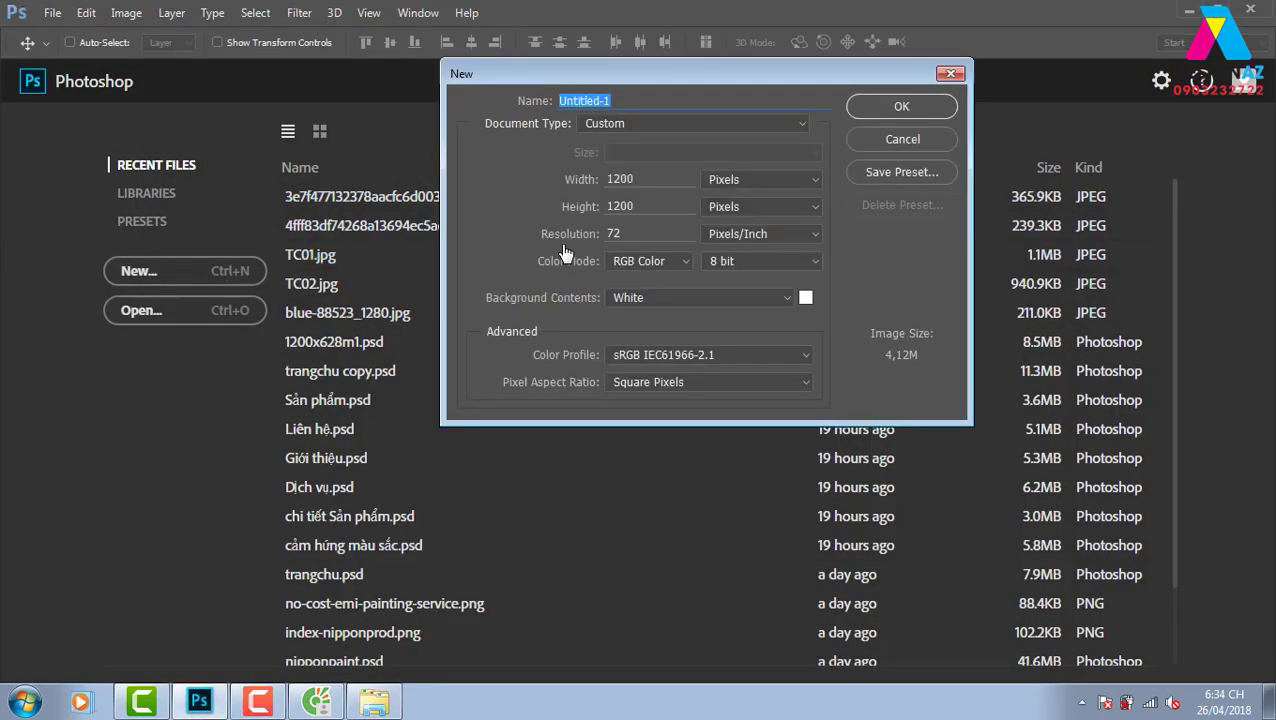
left_click(920, 110)
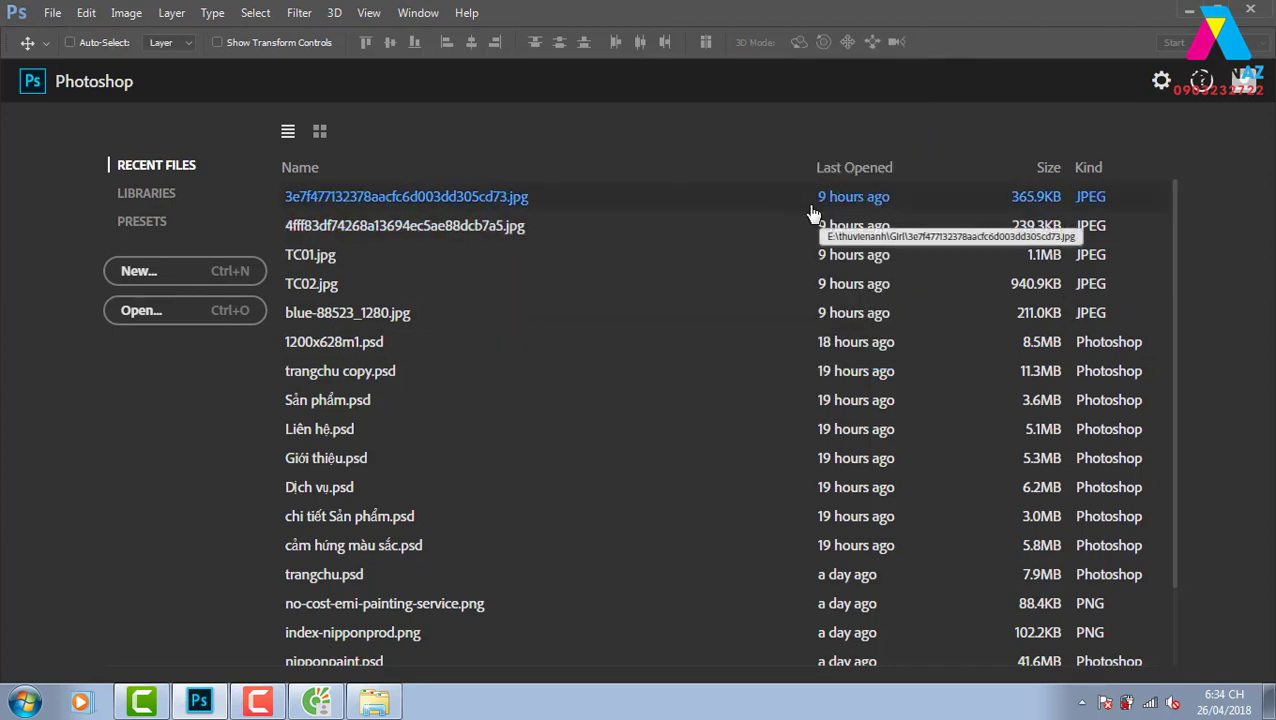
left_click(612, 460)
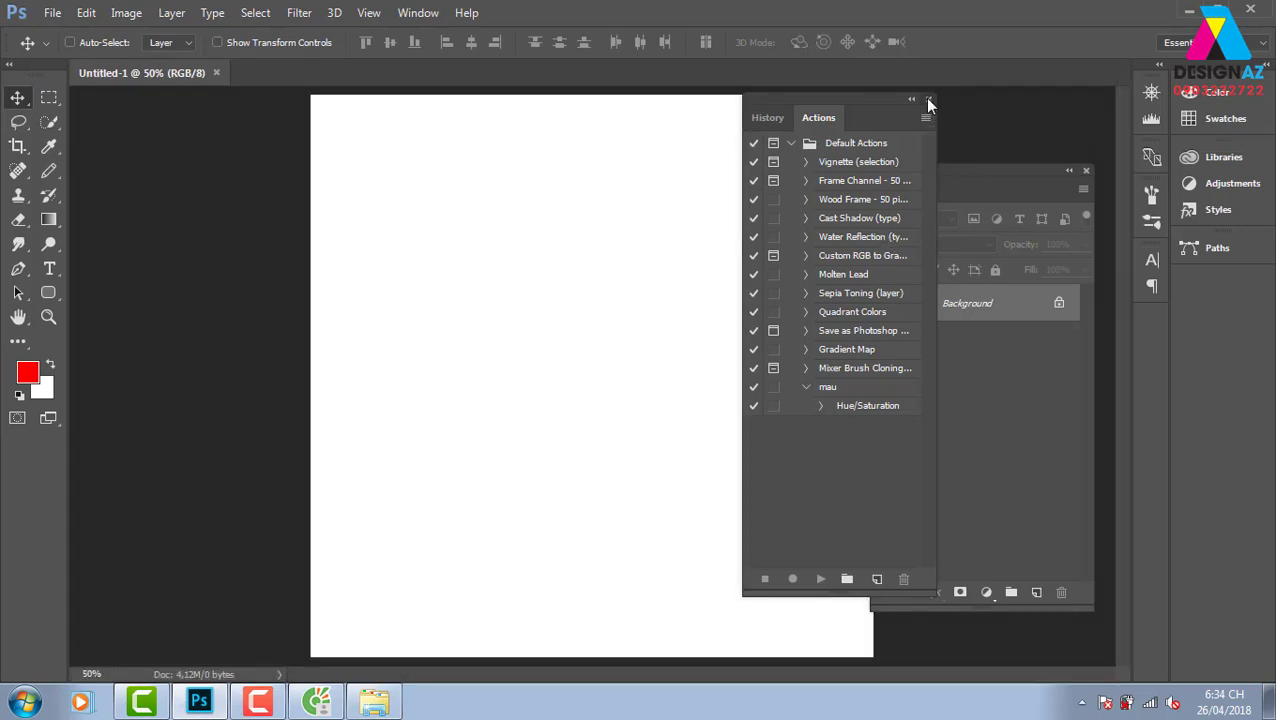
Step: Close the History/Actions panel, move Layers up-right, and start a text entry on the canvas
left_click(929, 101)
left_click_drag(985, 175, 1003, 129)
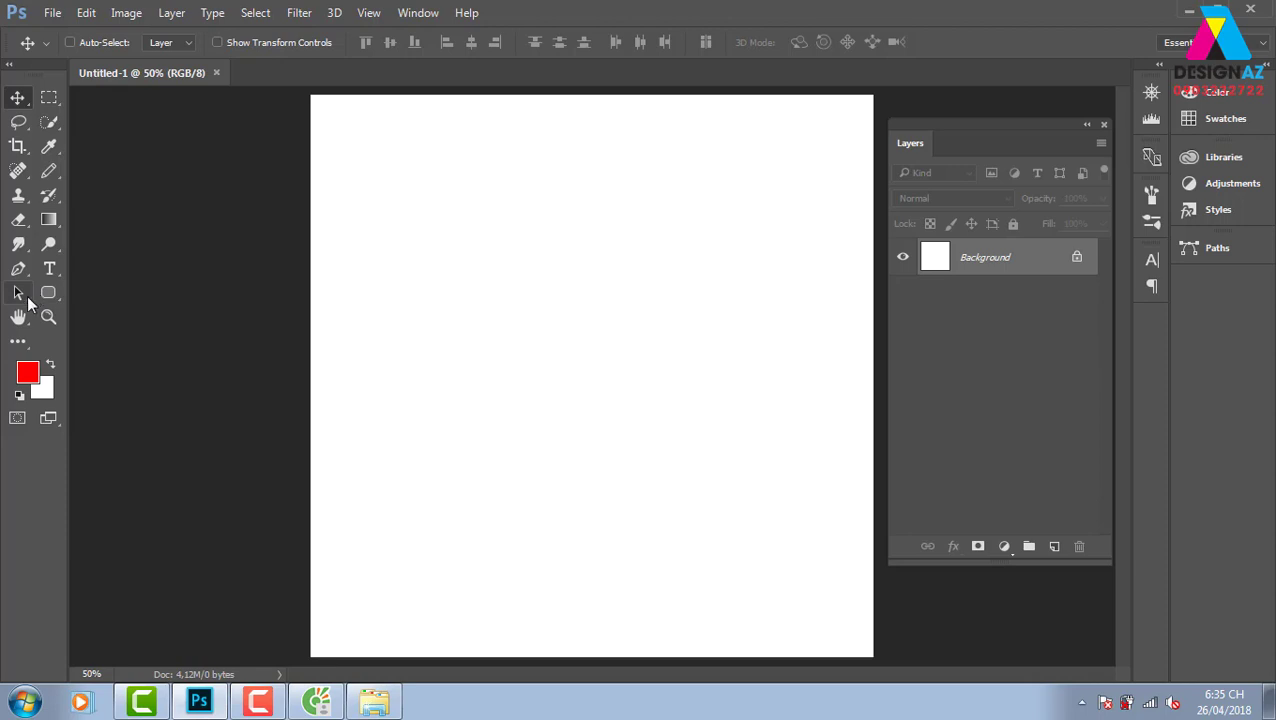
left_click(49, 268)
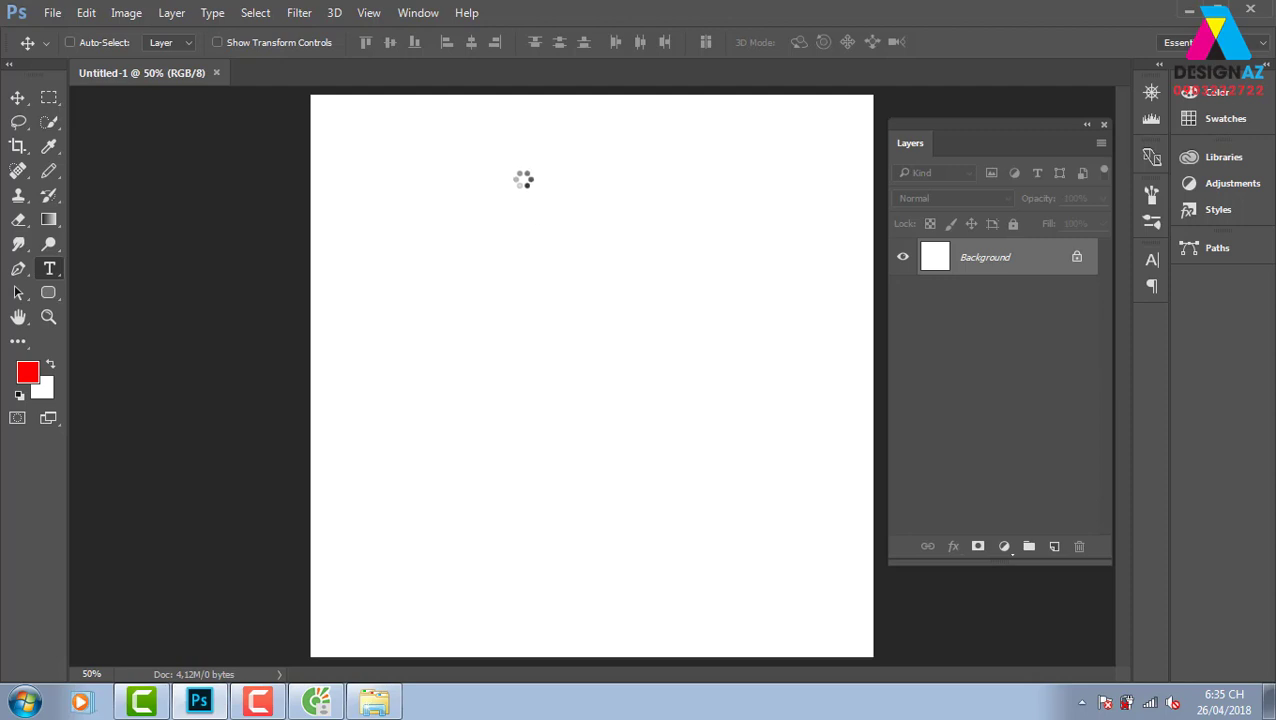
left_click(47, 268)
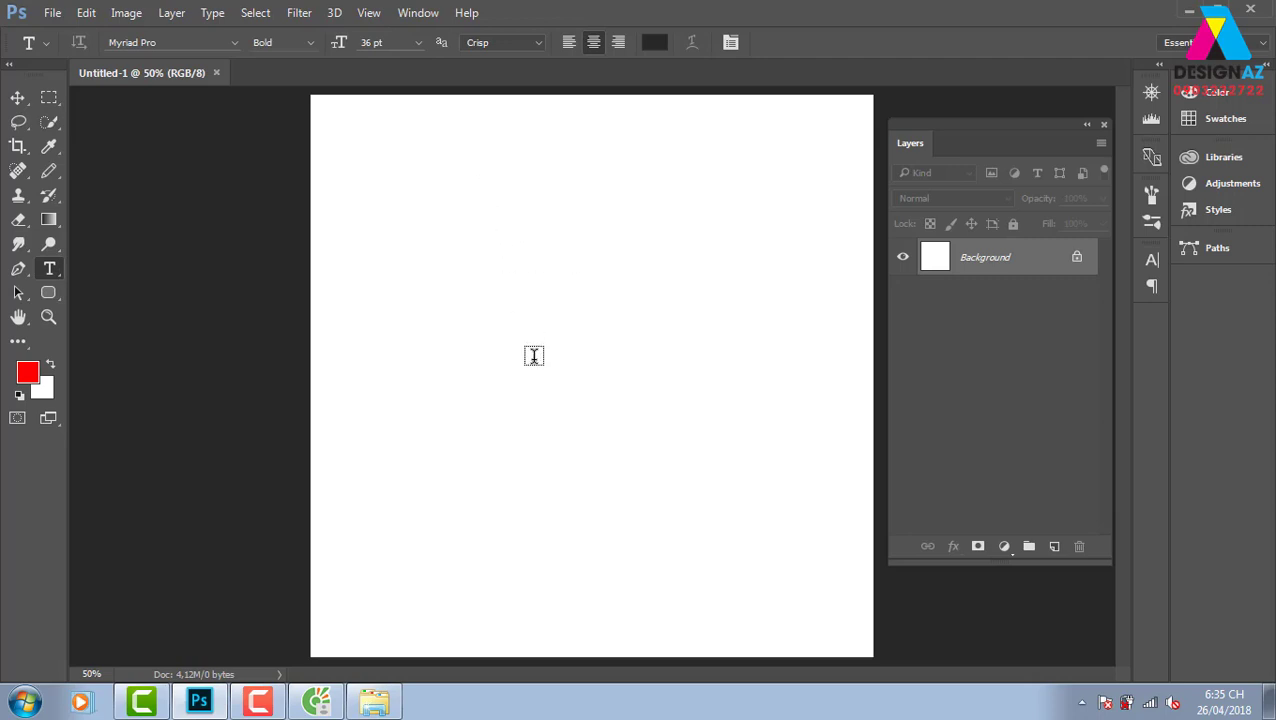
left_click(488, 260)
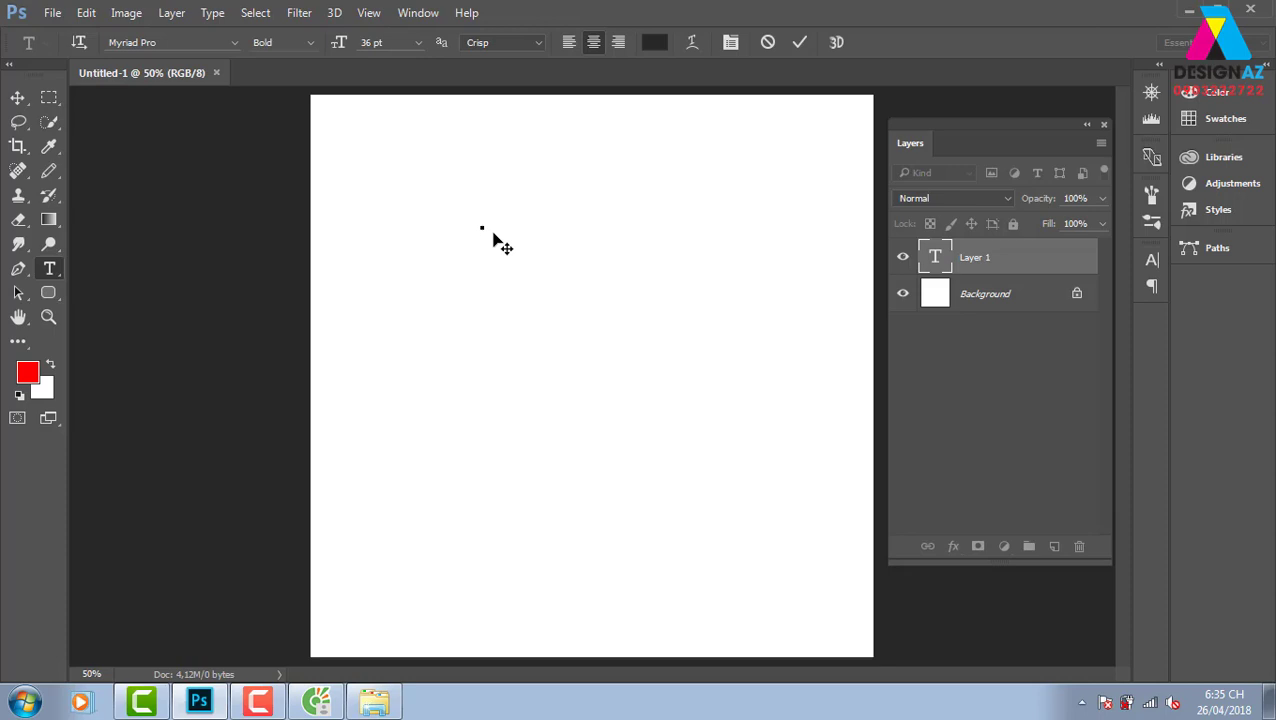
Step: Type 'Graphic', enlarge it several times with Free Transform, and move it lower
type(".")
type("-   ")
type("--")
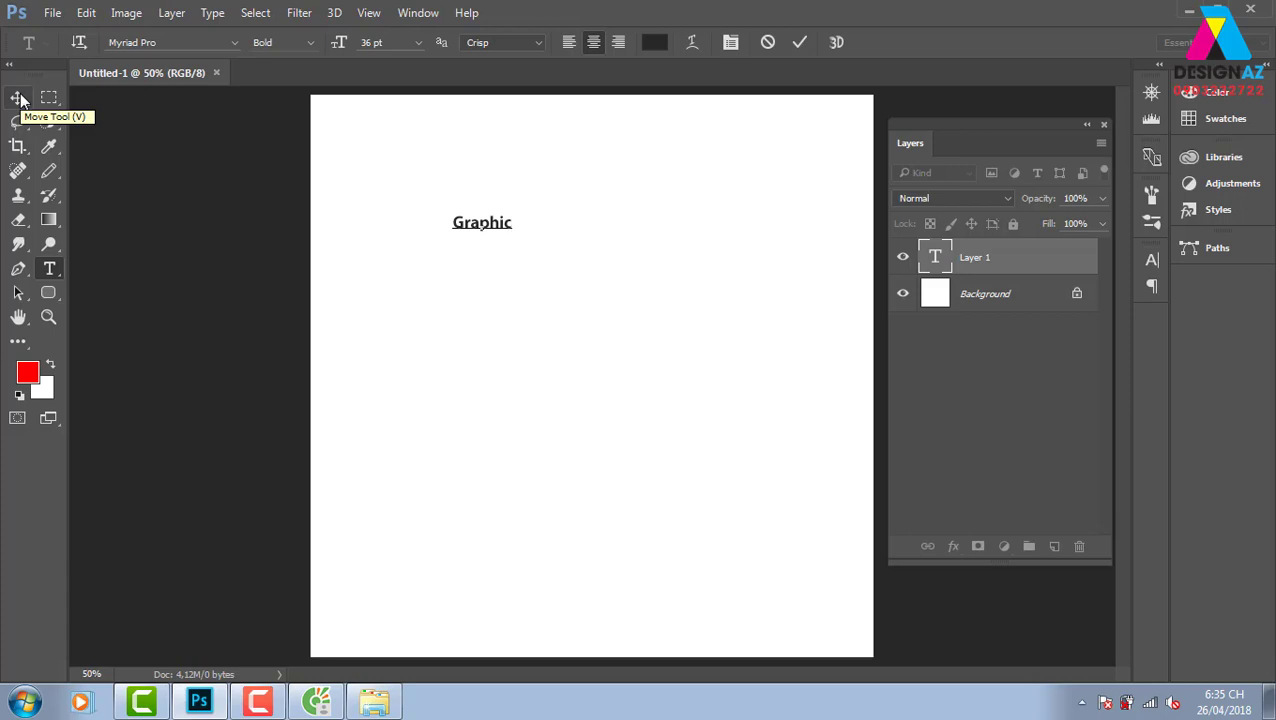
left_click(20, 100)
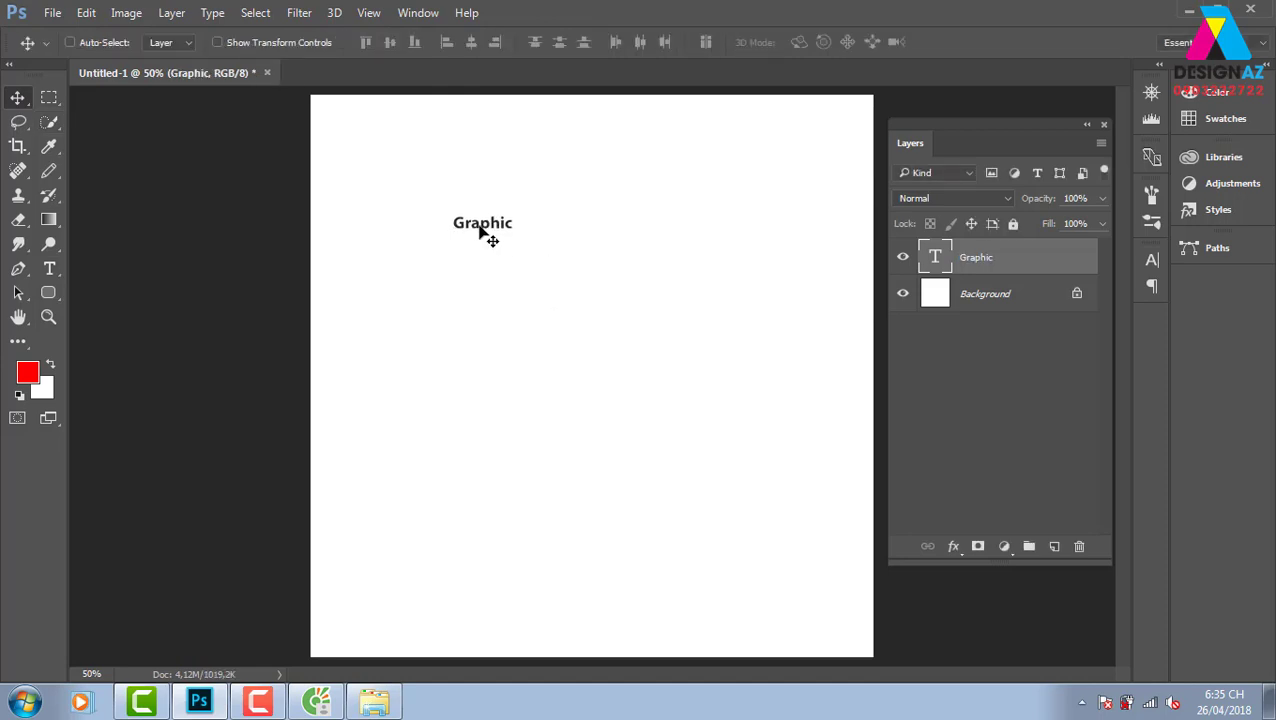
key("ctrl+t")
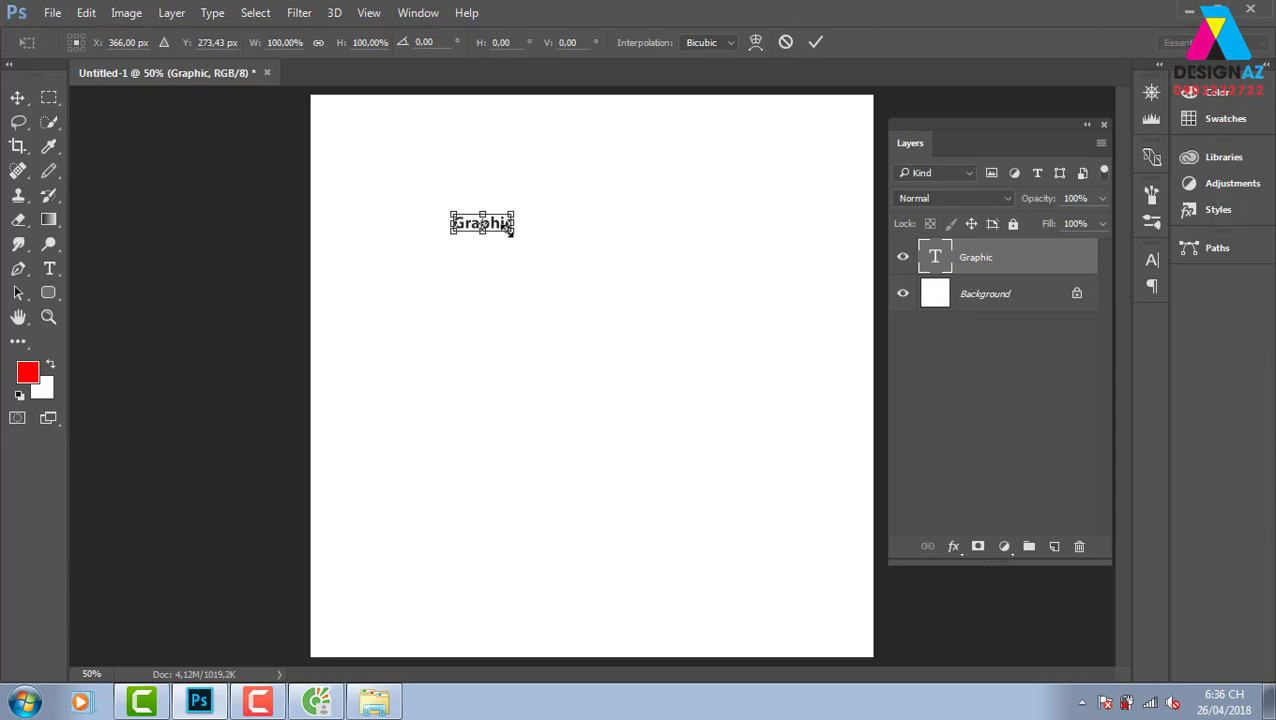
left_click_drag(512, 229, 716, 328)
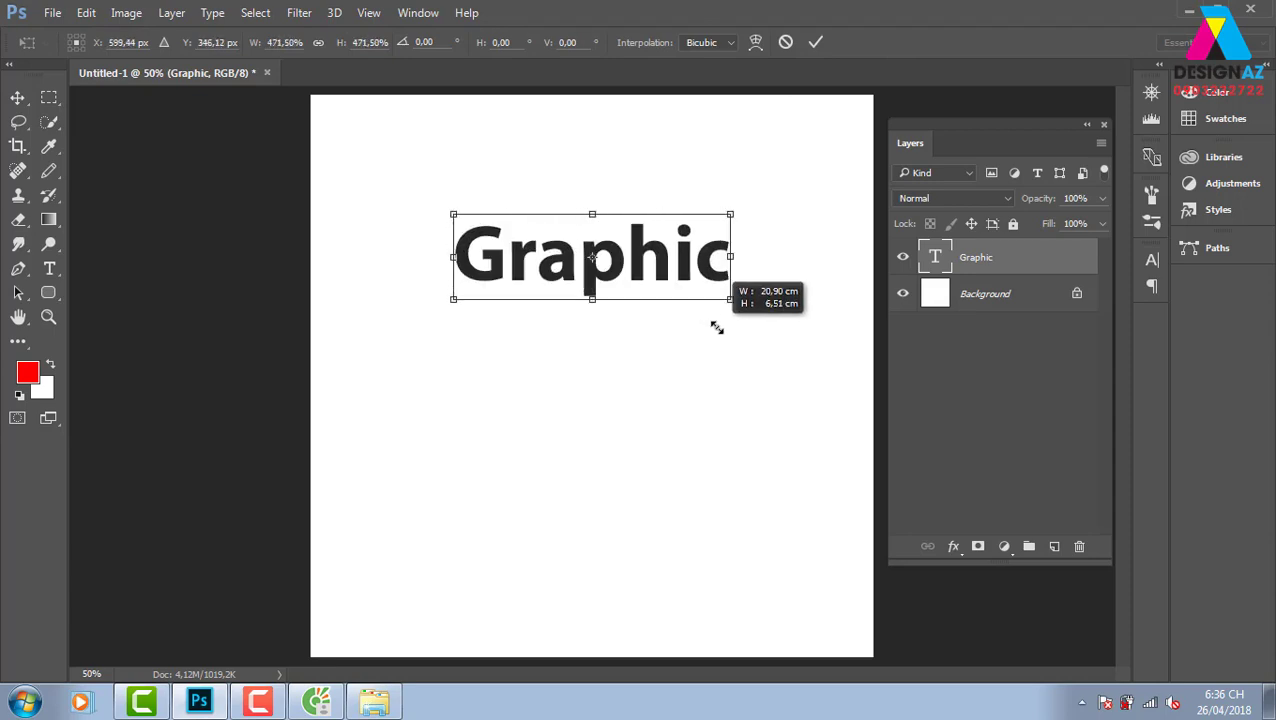
key("Return")
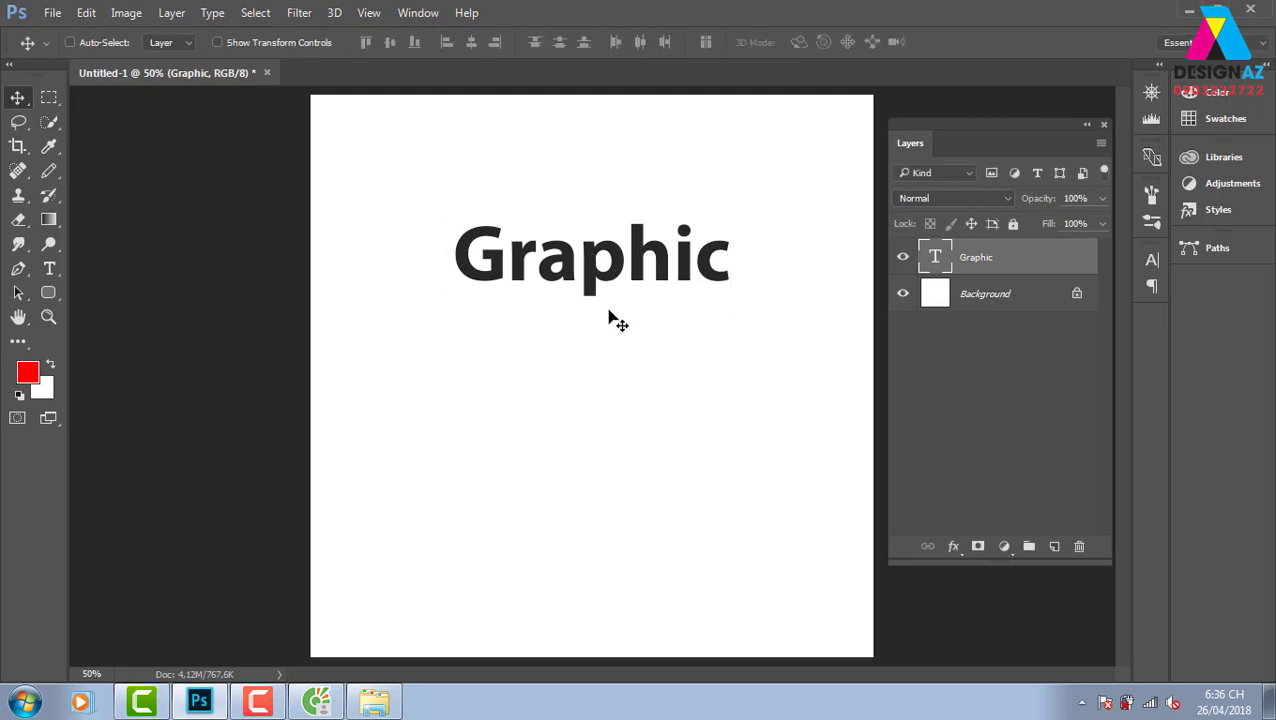
left_click_drag(608, 316, 613, 316)
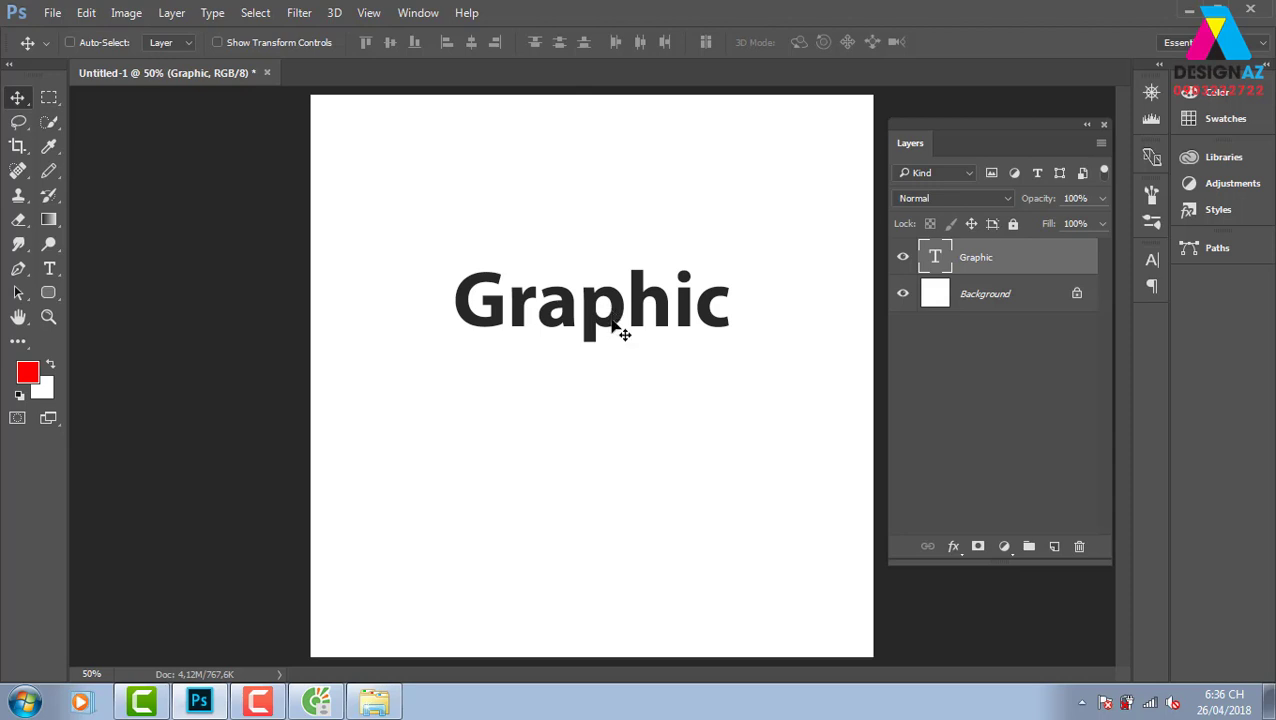
left_click_drag(621, 330, 626, 334)
Step: Type 'Design' below Graphic and scale it up to about 160 percent
key("t")
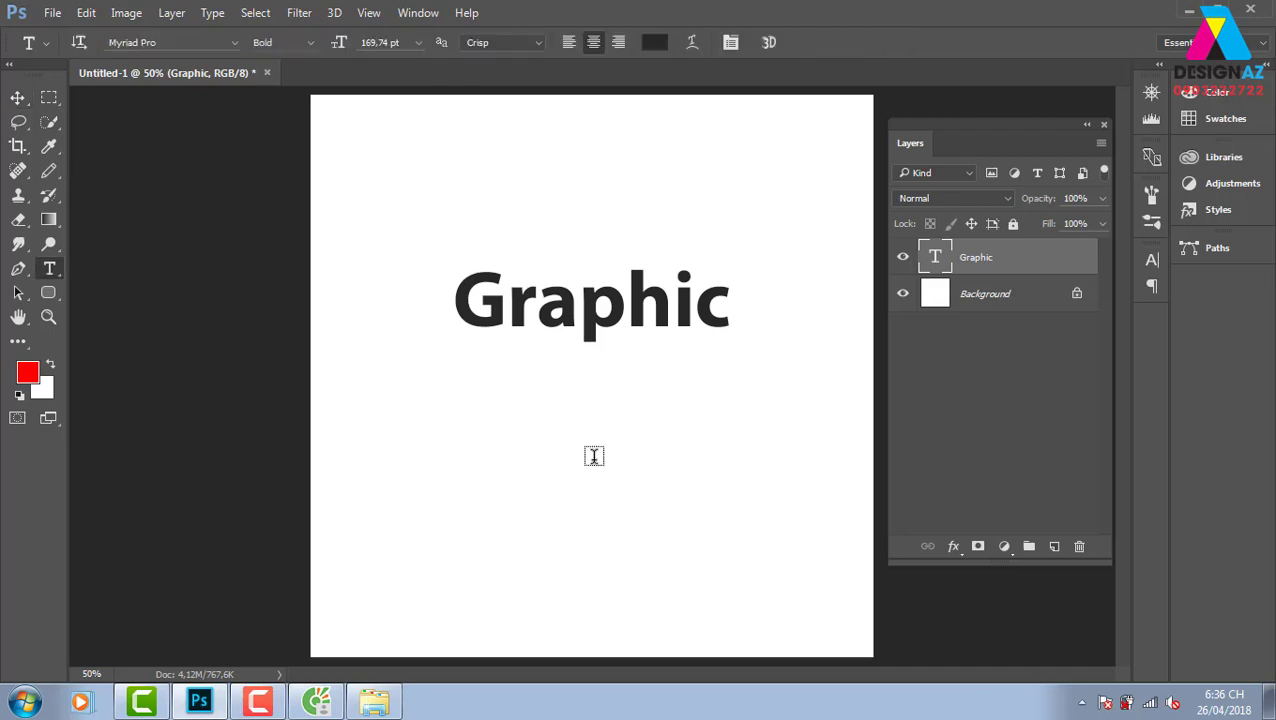
left_click(520, 375)
type("De")
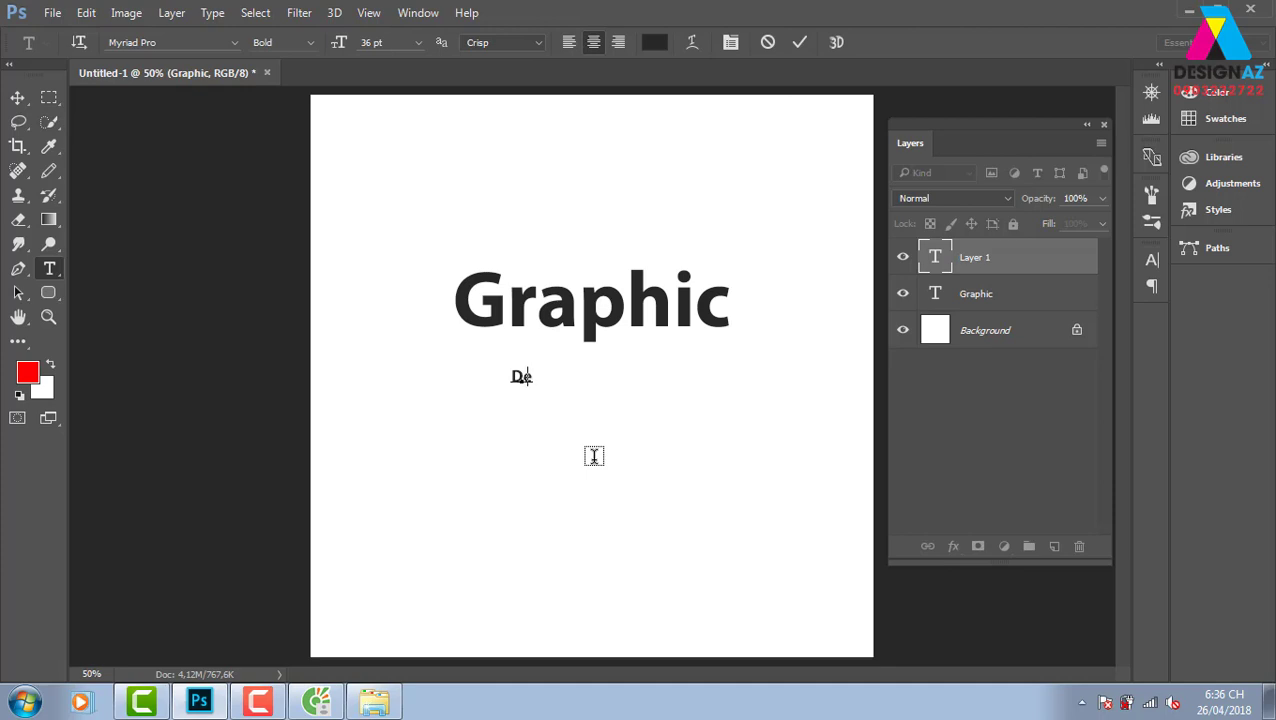
type("s")
type(" ign")
key("ctrl+Return")
key("v")
left_click_drag(531, 377, 577, 371)
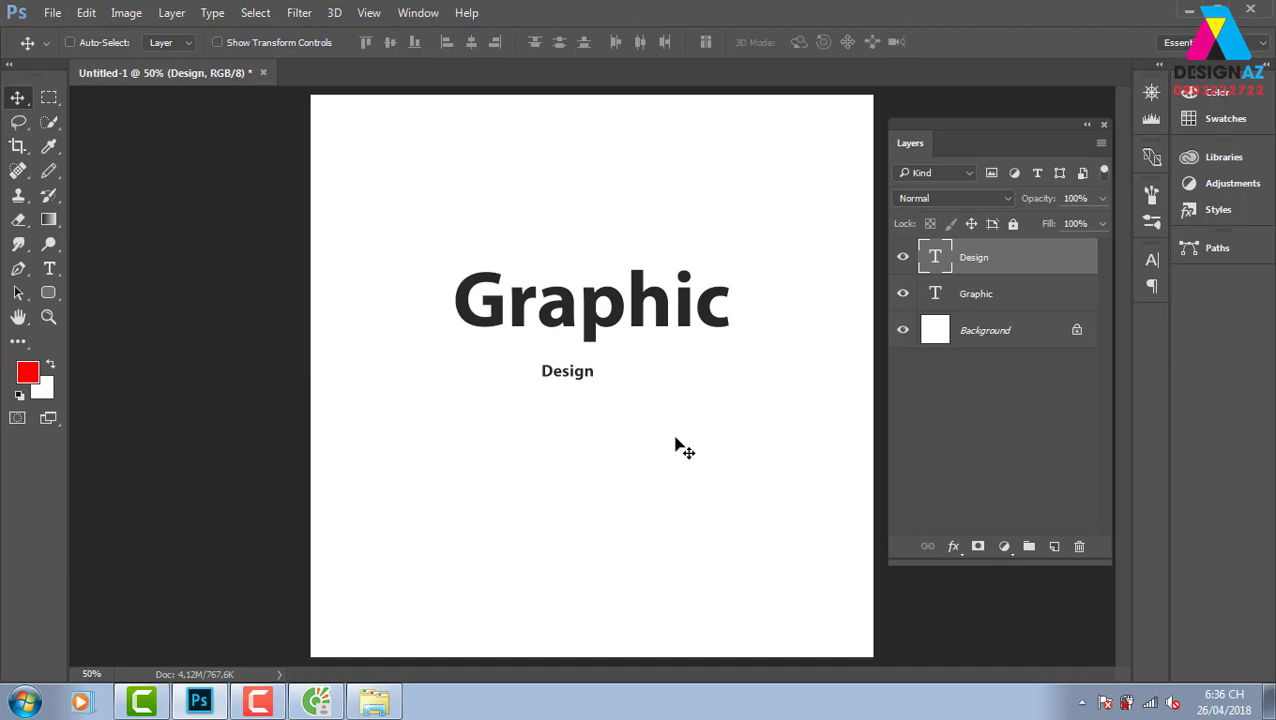
key("ctrl+t")
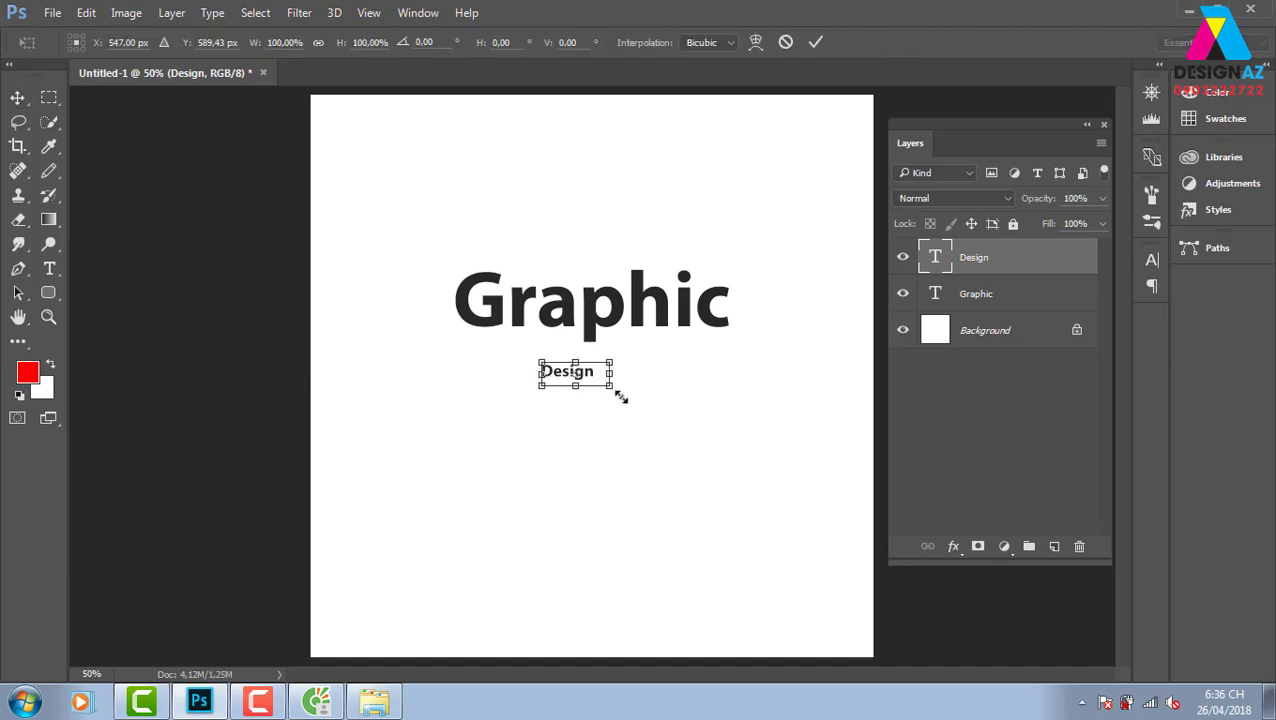
left_click_drag(620, 397, 624, 398)
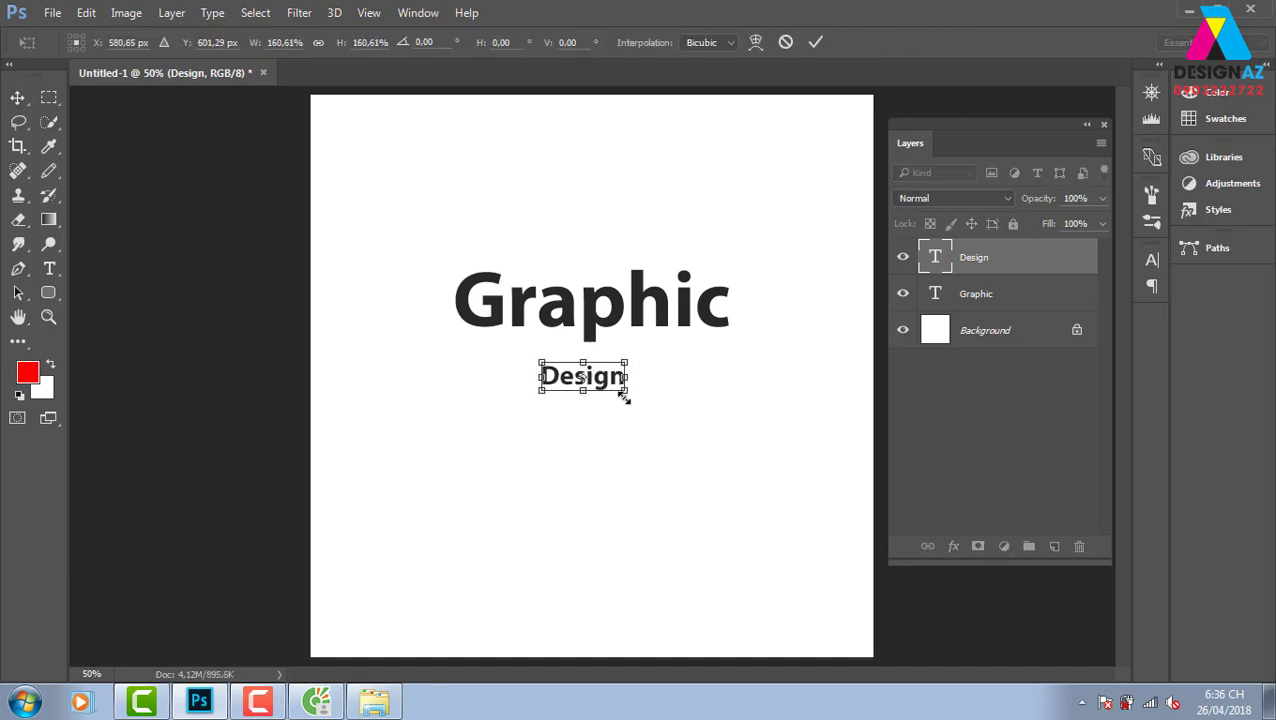
key("Return")
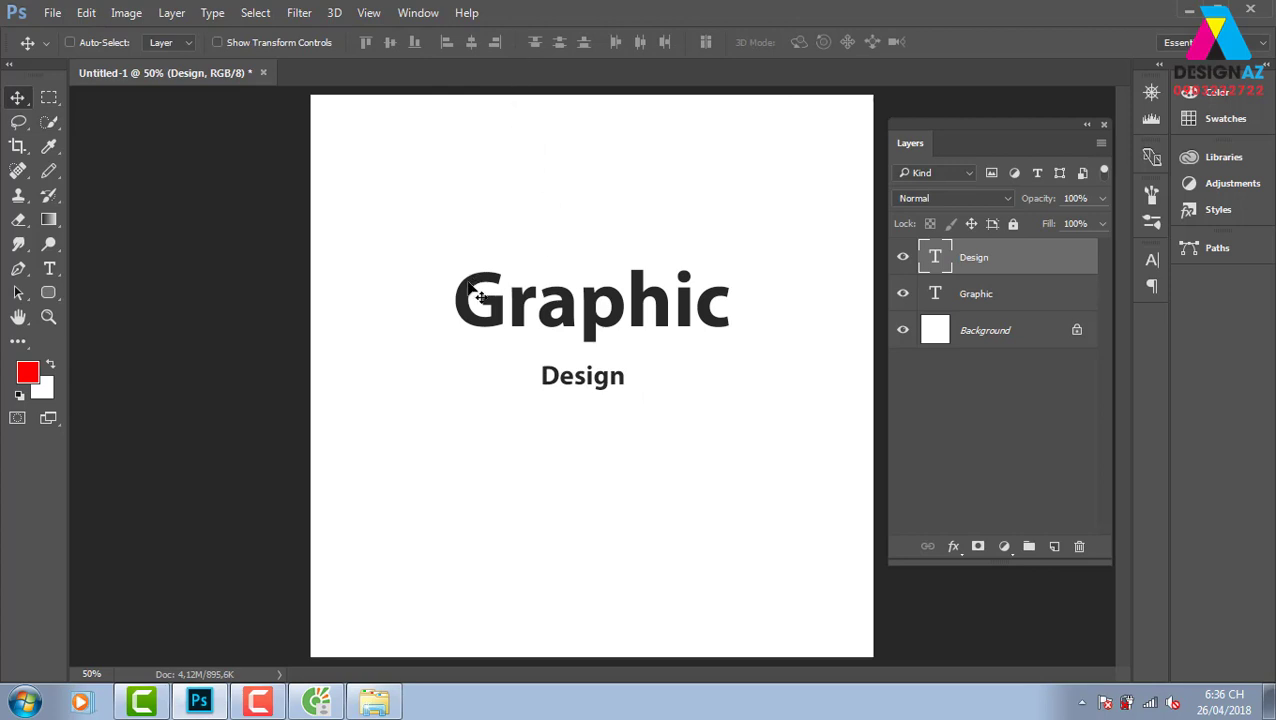
Step: Change Design's font style from Bold to Regular and tuck it under Graphic
key("t")
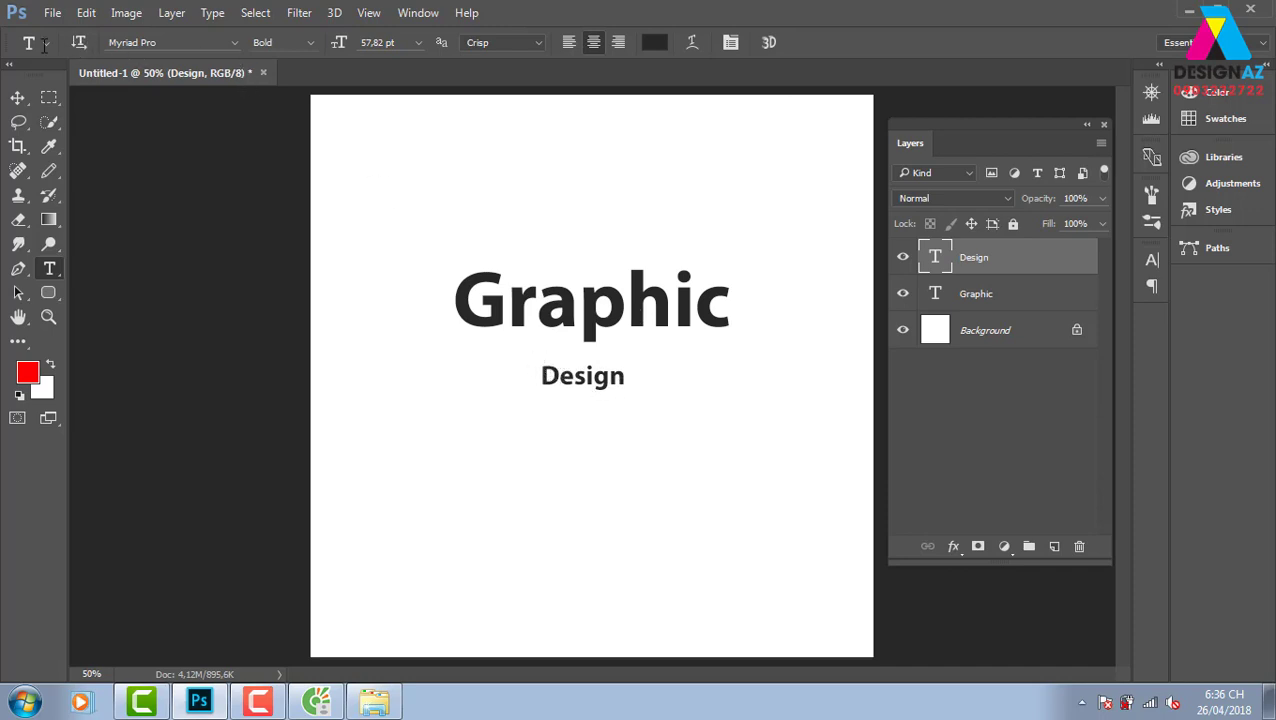
left_click(310, 42)
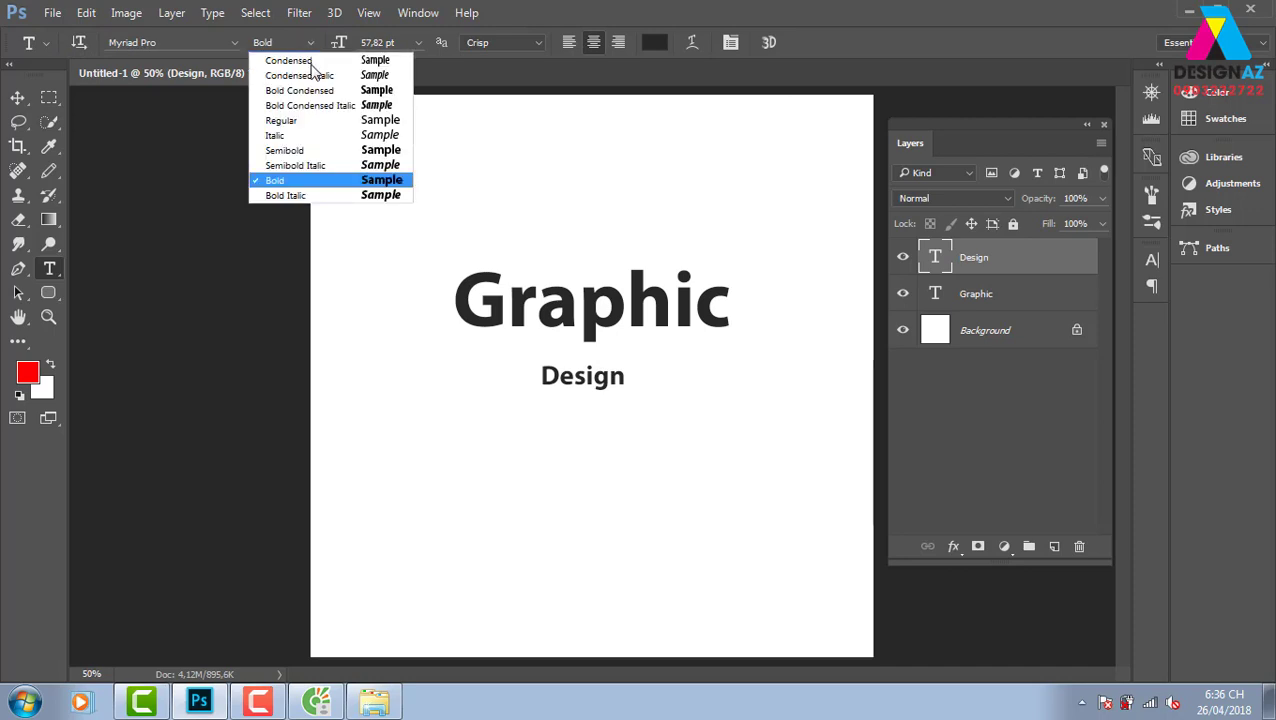
left_click(316, 121)
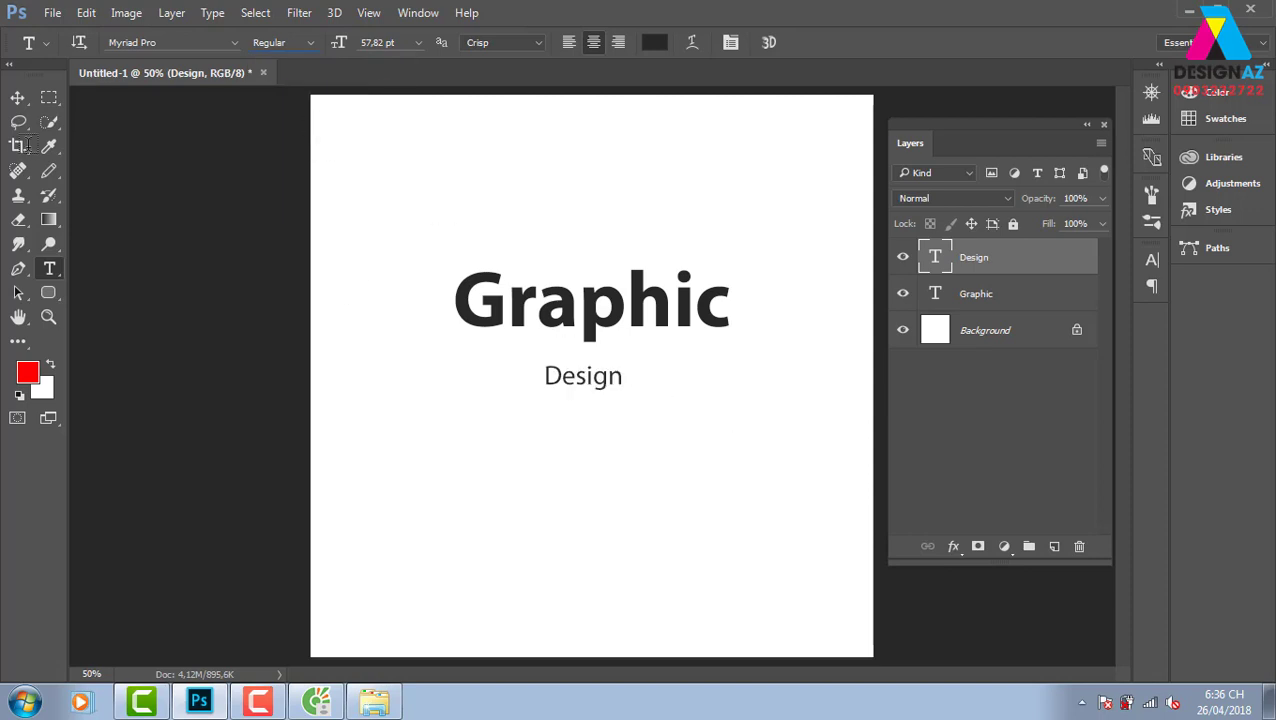
left_click(18, 97)
left_click_drag(584, 374, 589, 362)
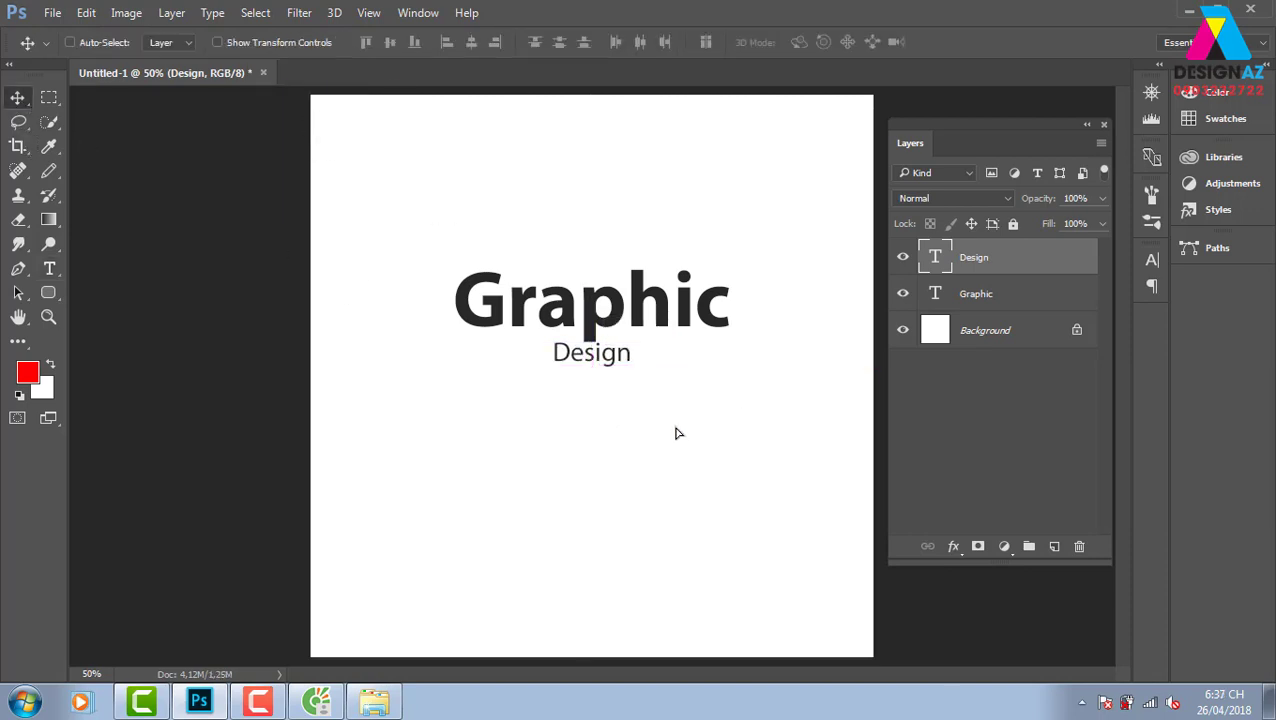
Step: Nudge and drag the Design layer until it sits centred just below Graphic
key("Down")
key("Down")
key("Down")
key("Down")
key("Down")
key("Down")
key("Down")
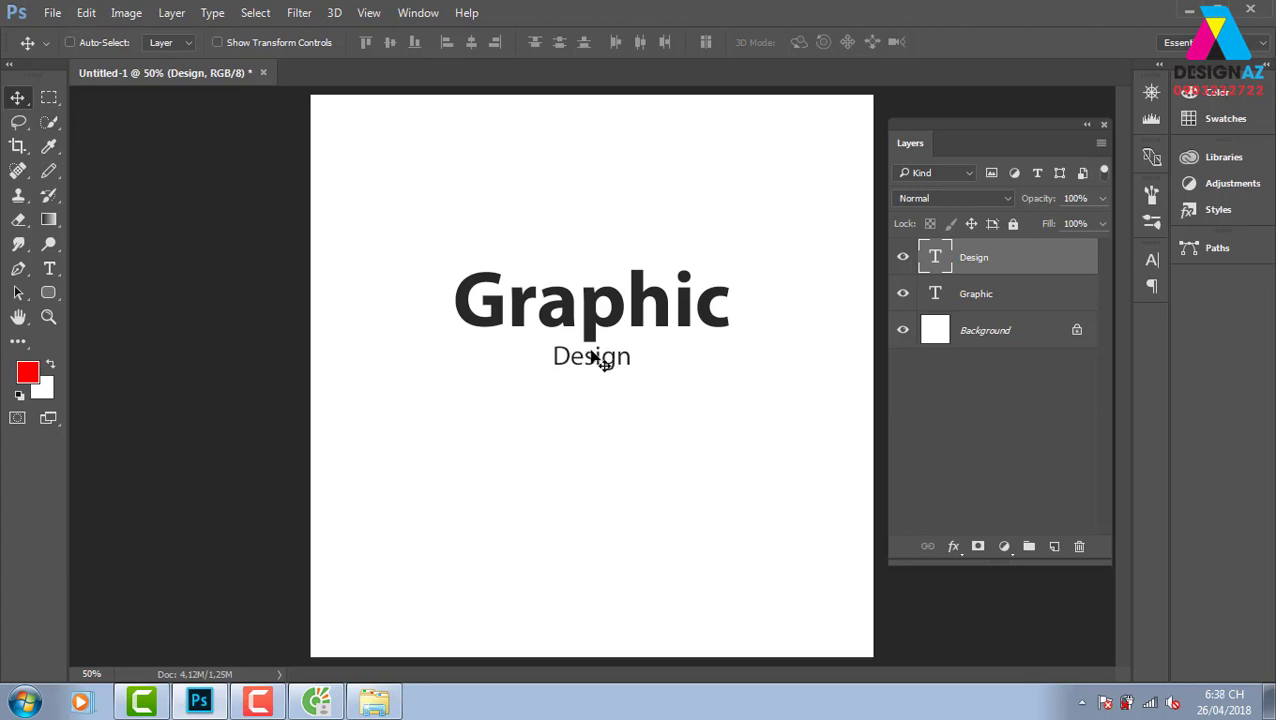
left_click_drag(590, 366, 603, 397)
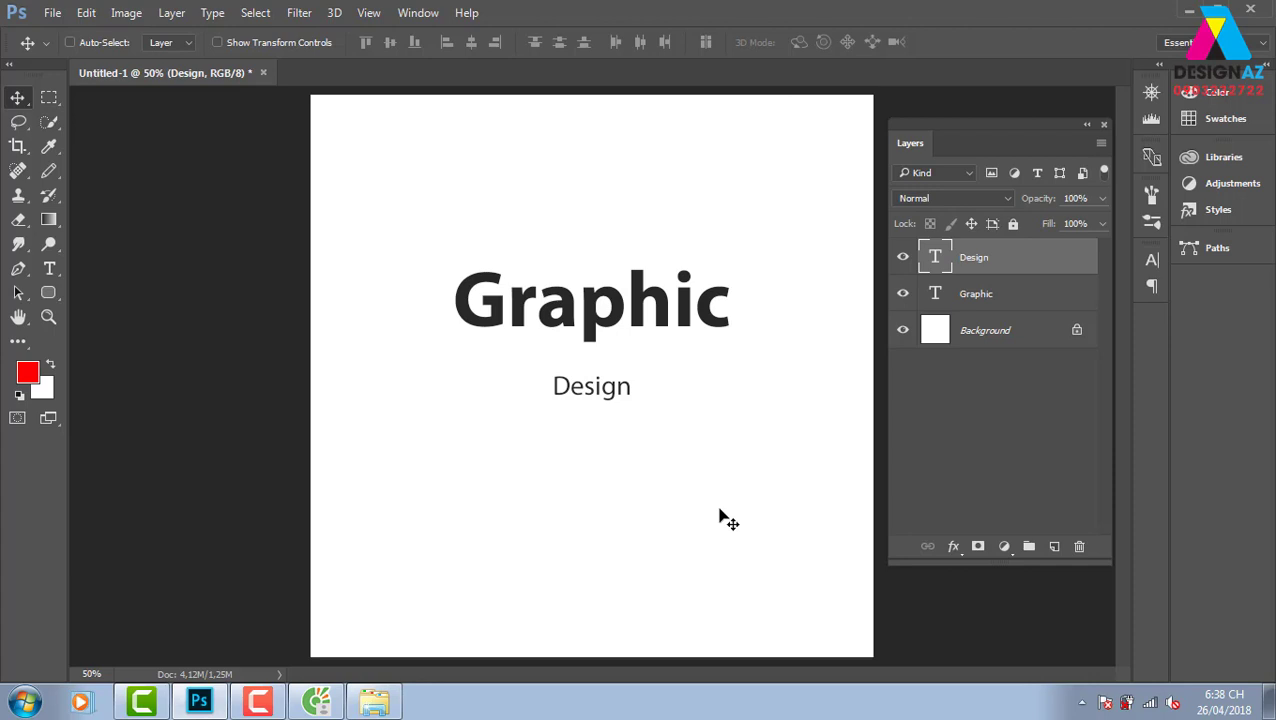
left_click_drag(635, 400, 608, 366)
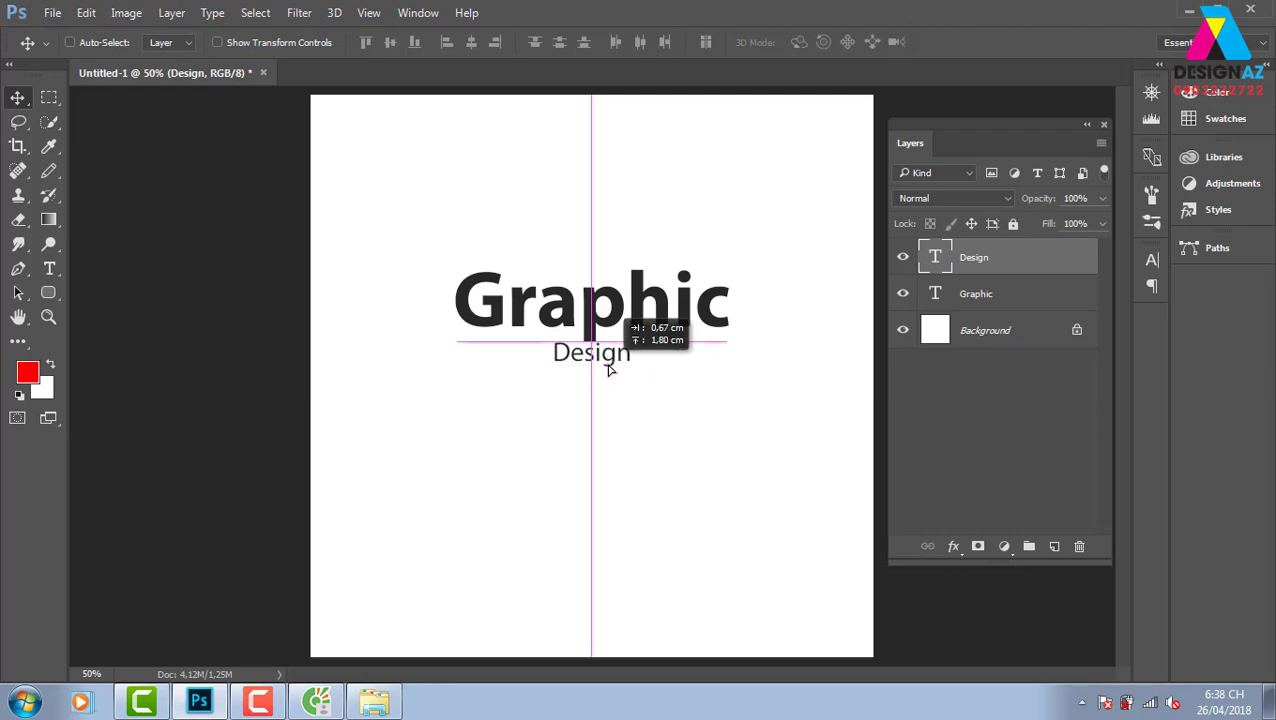
key("Down")
key("Down")
key("Down")
key("Down")
key("Down")
key("Down")
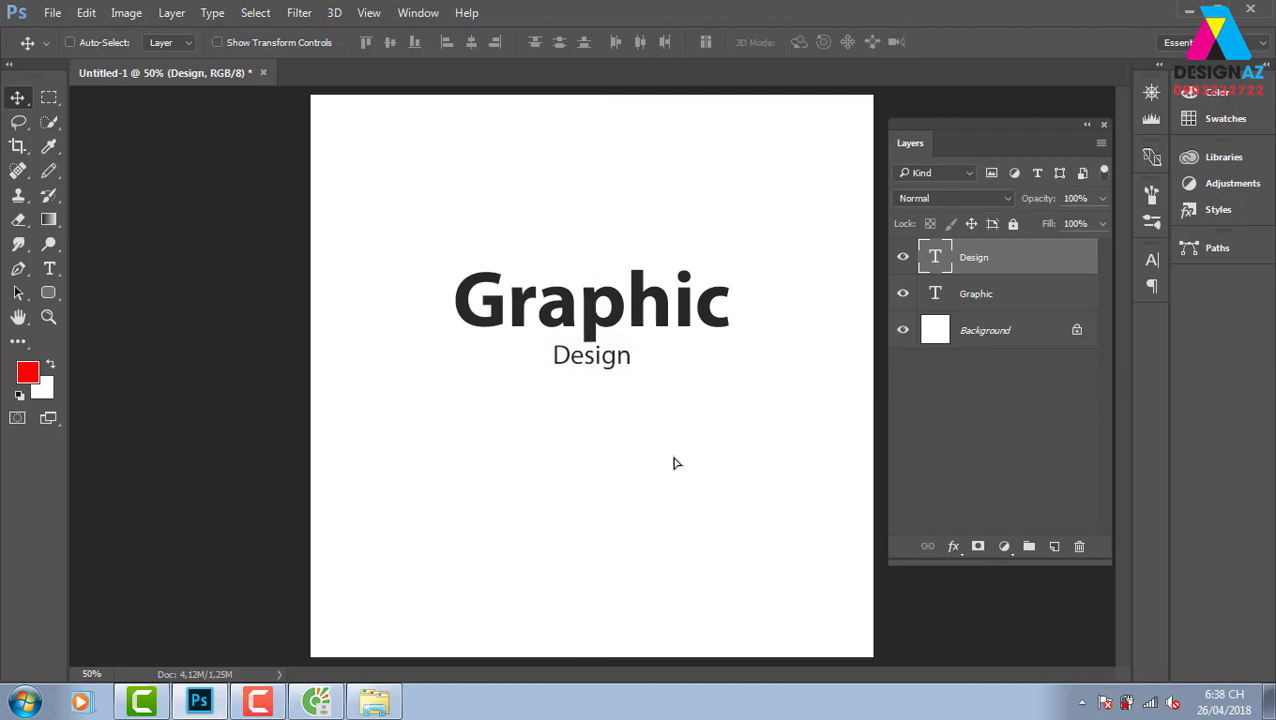
left_click(48, 97)
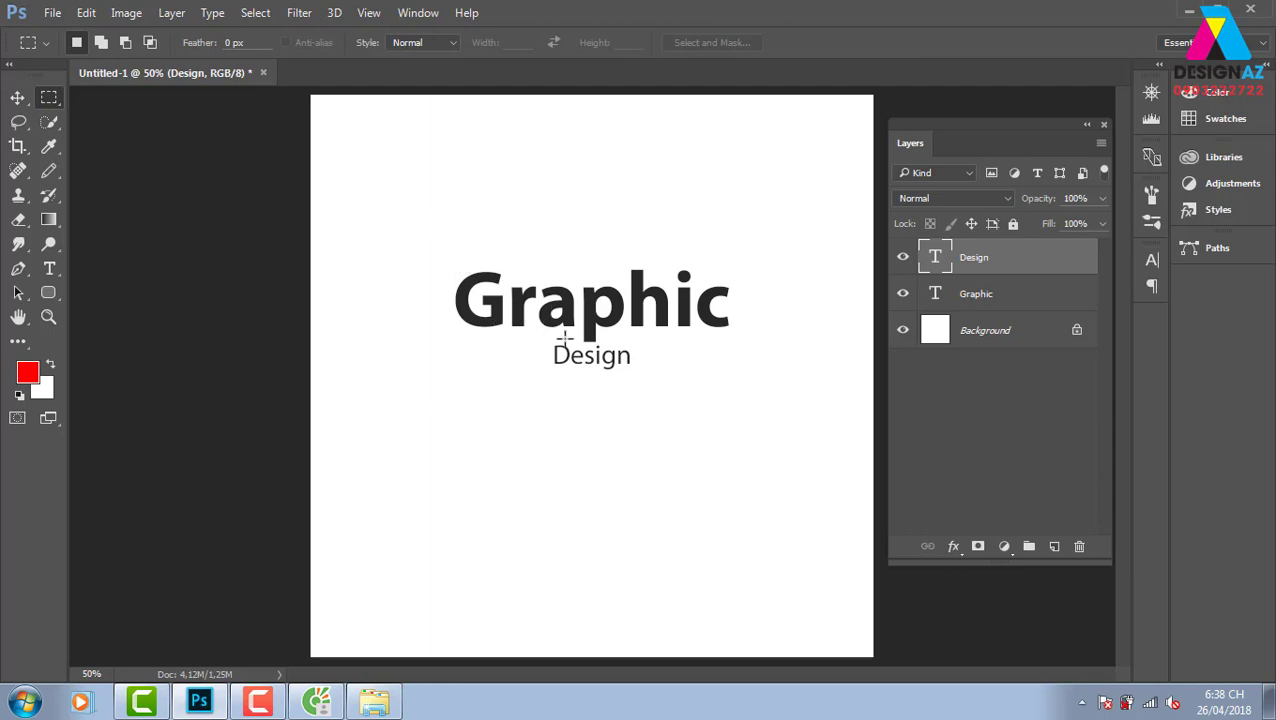
left_click_drag(457, 265, 731, 369)
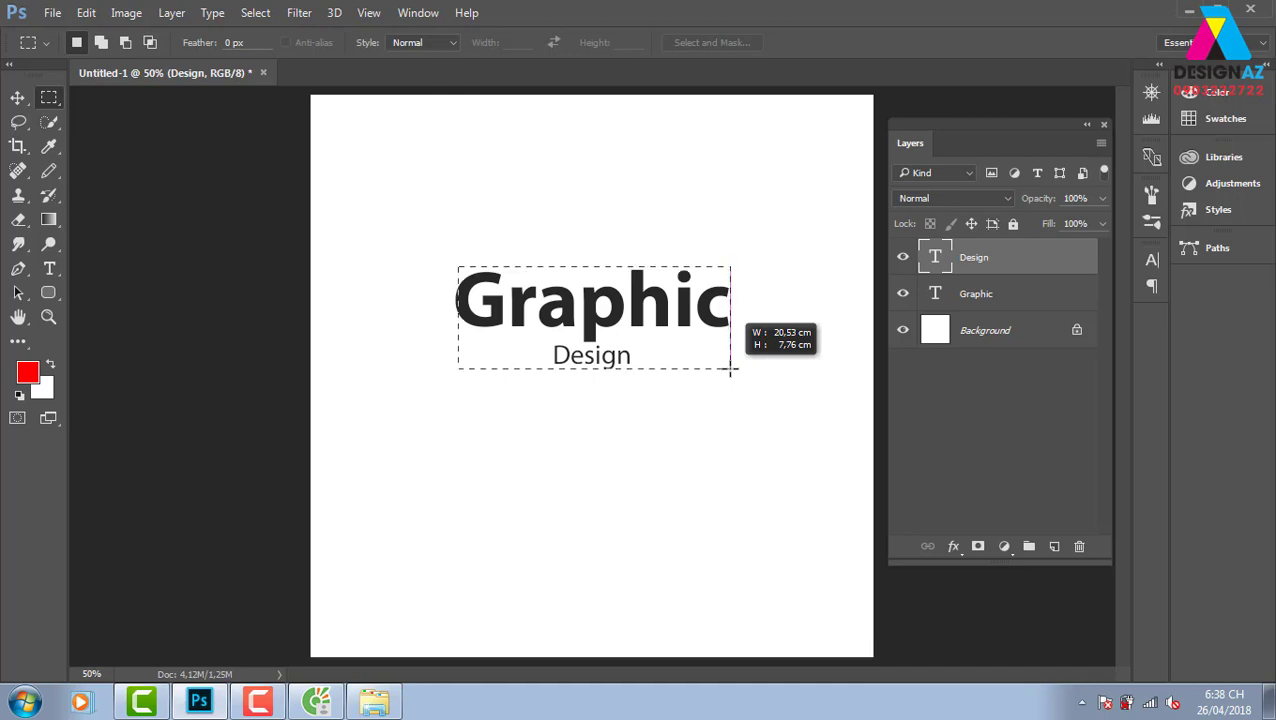
left_click_drag(730, 369, 730, 369)
left_click(17, 97)
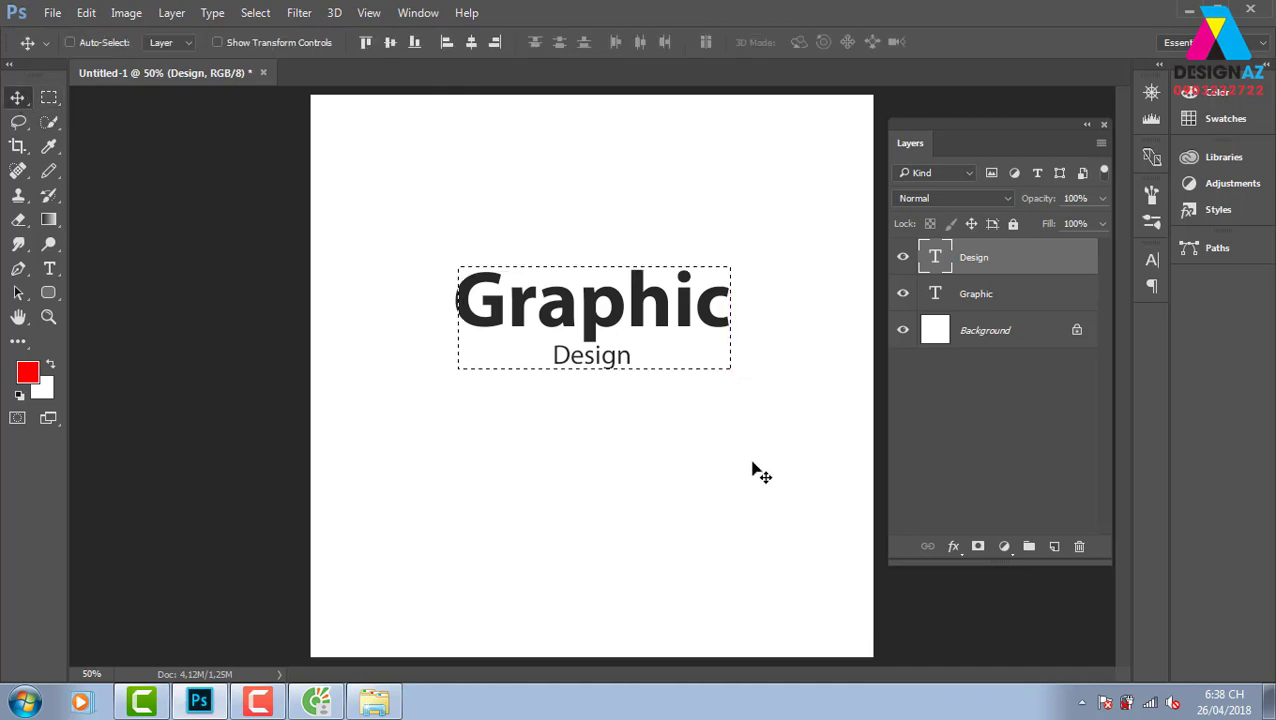
key("ctrl+d")
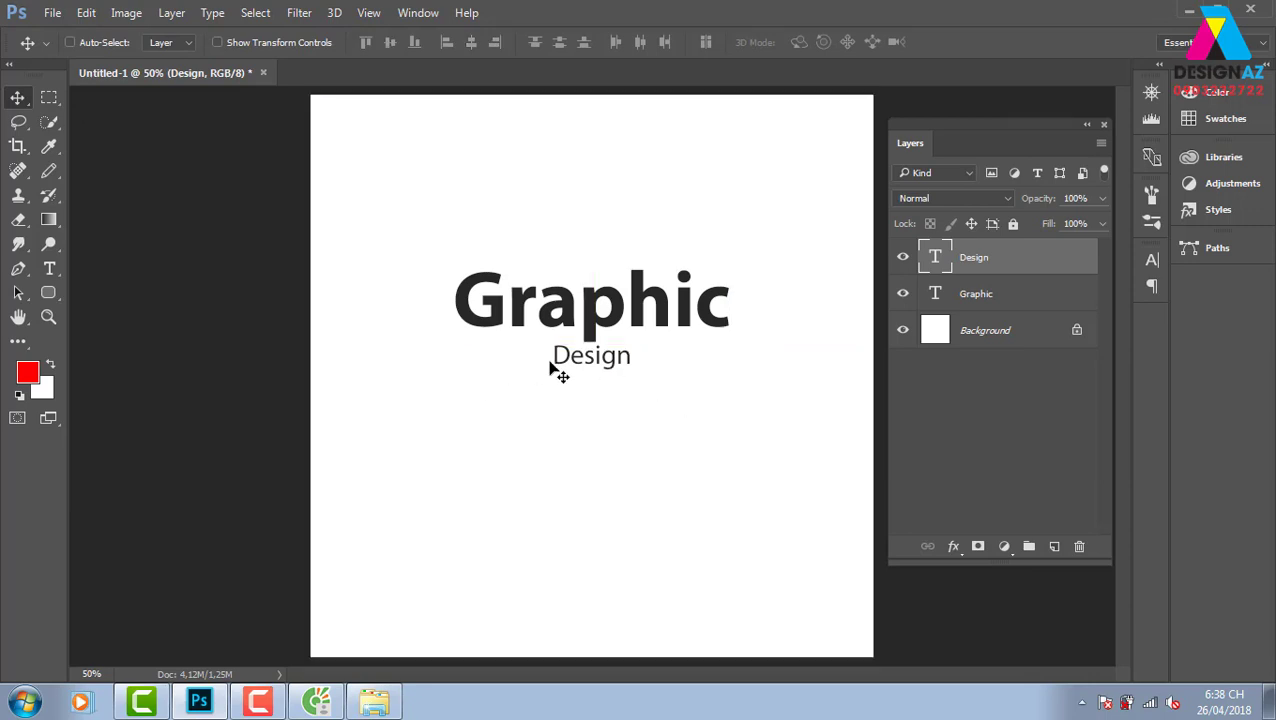
Step: Draw a thin grey line on a new layer to the left of Design
left_click(59, 97)
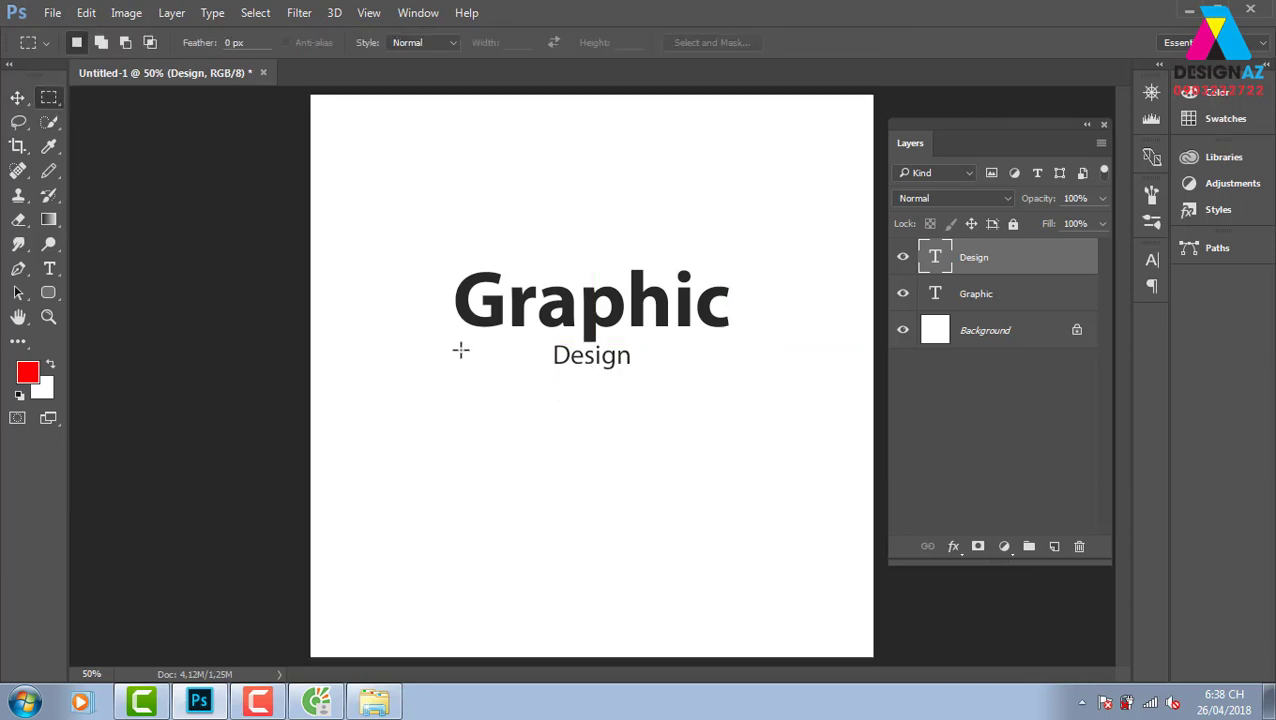
left_click_drag(460, 350, 549, 352)
key("ctrl+shift+alt+n")
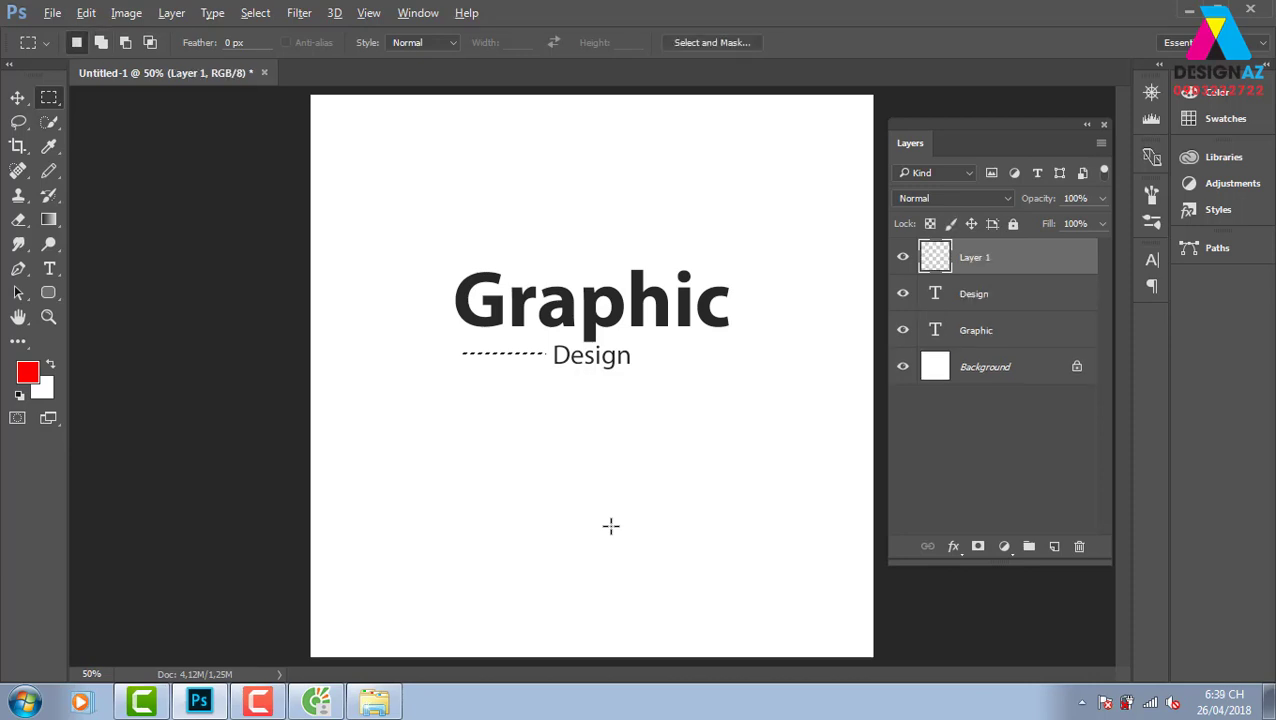
key("v")
key("alt+BackSpace")
key("ctrl+d")
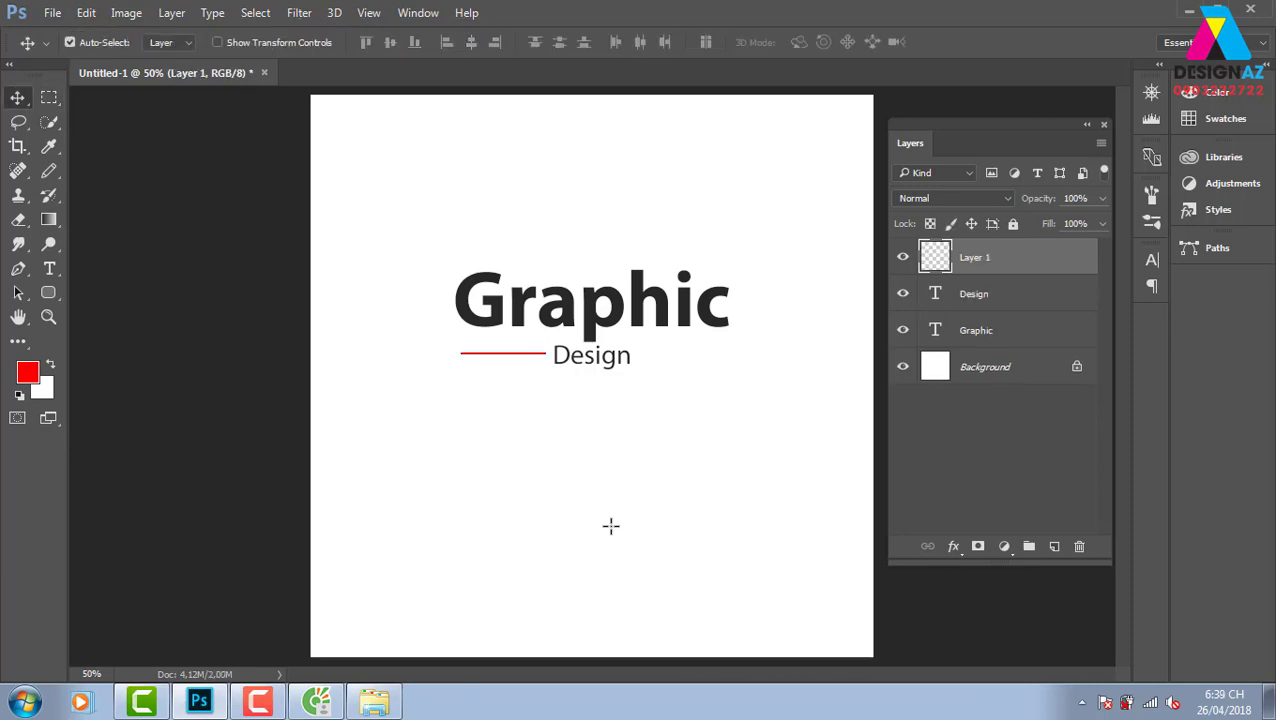
key("ctrl+shift+u")
Step: Alt-drag a copy of the line to the right of Design, then nudge Design right to centre it
left_click_drag(532, 365, 708, 371)
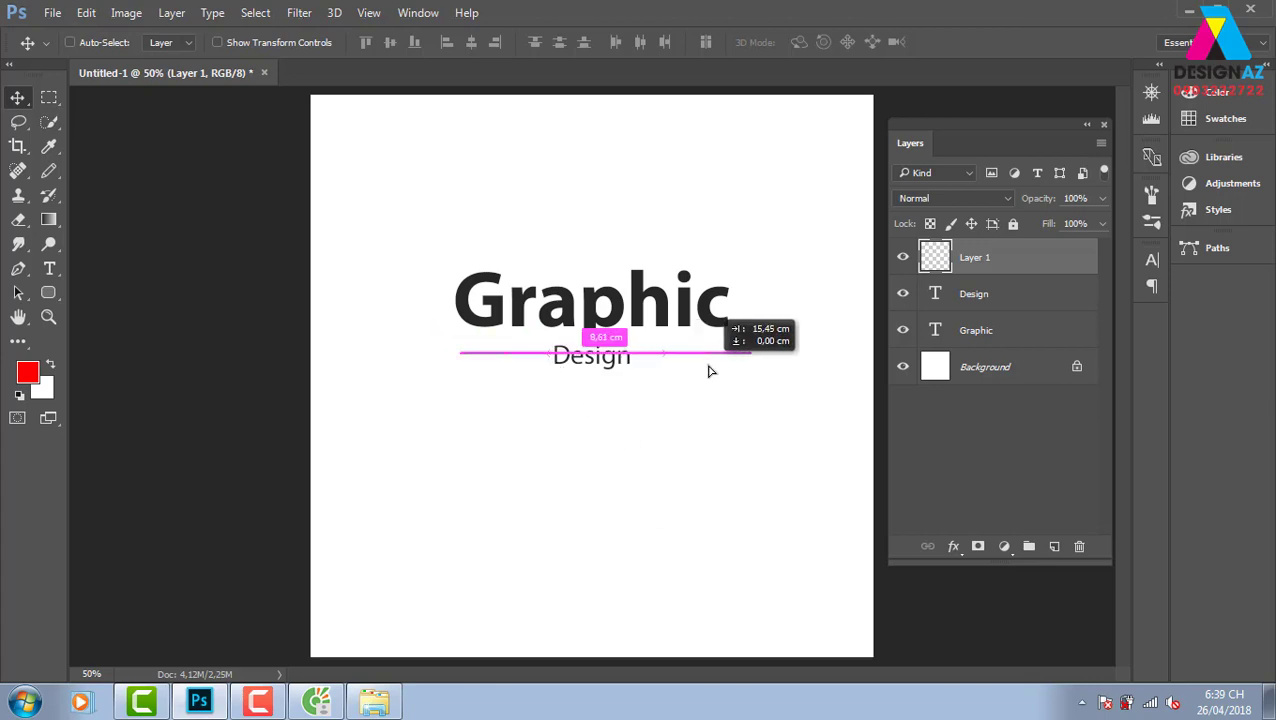
left_click_drag(708, 371, 692, 371)
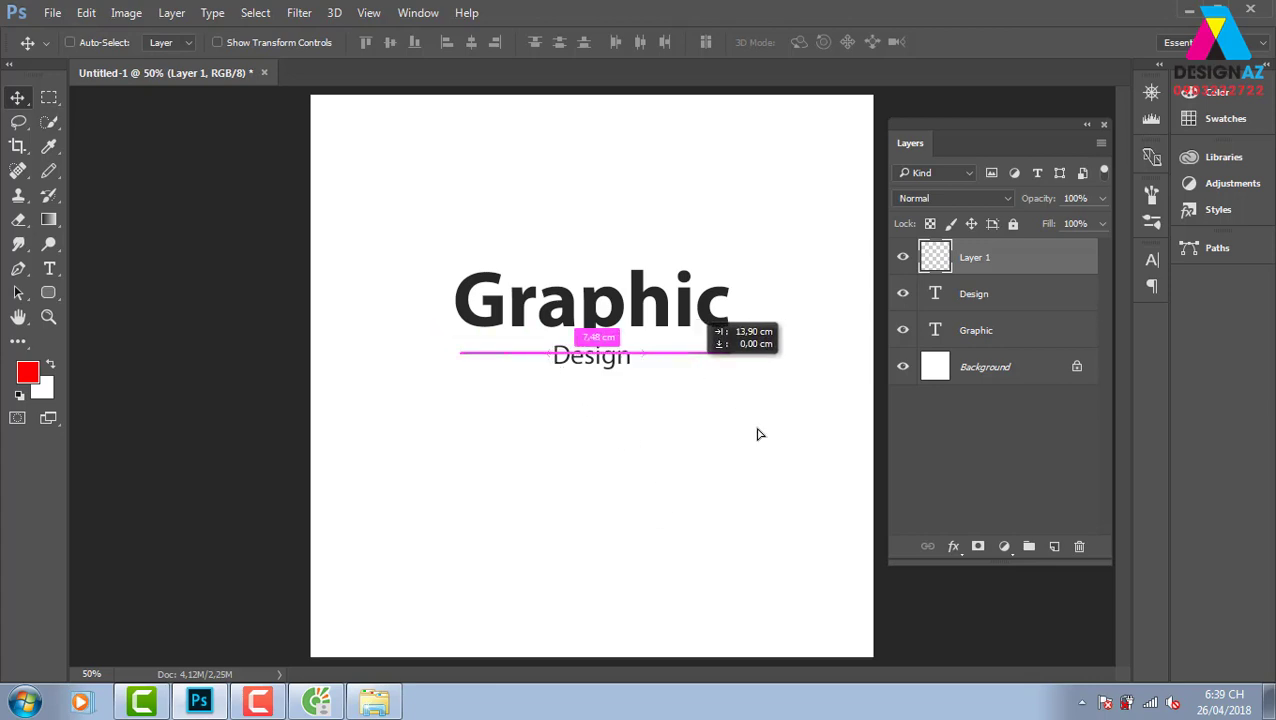
left_click_drag(757, 434, 775, 459)
right_click(593, 362)
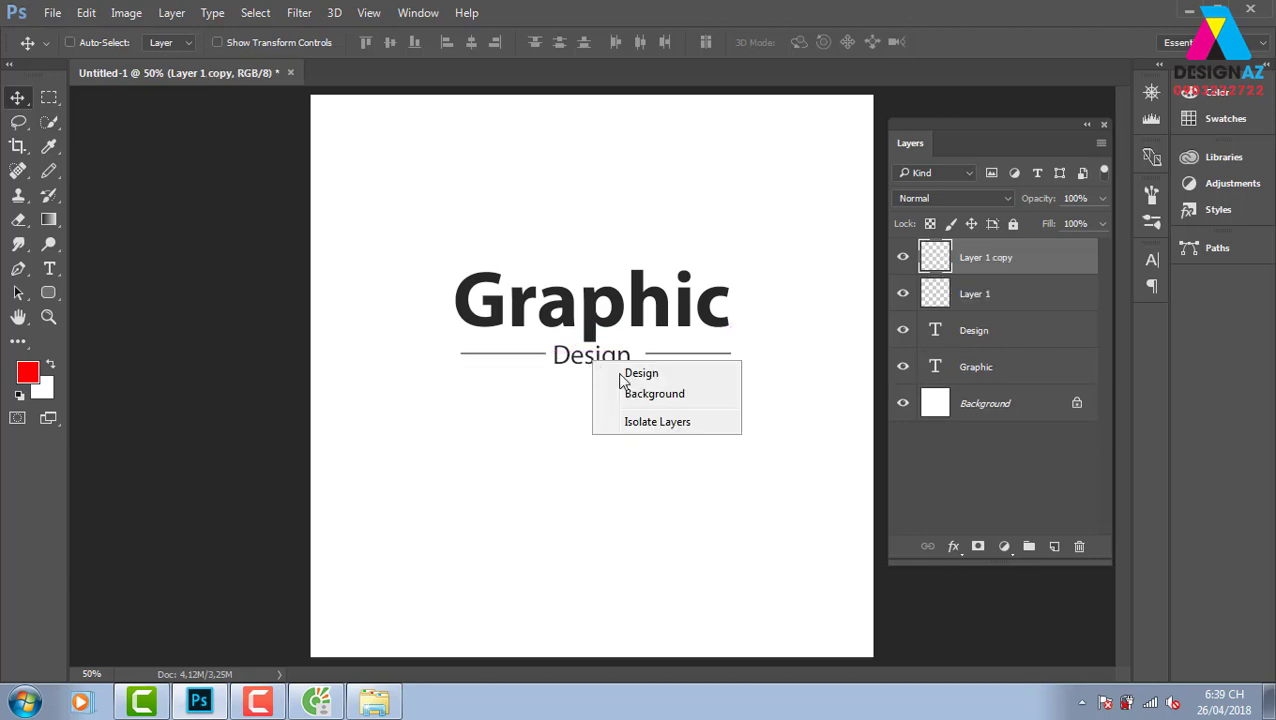
left_click(628, 374)
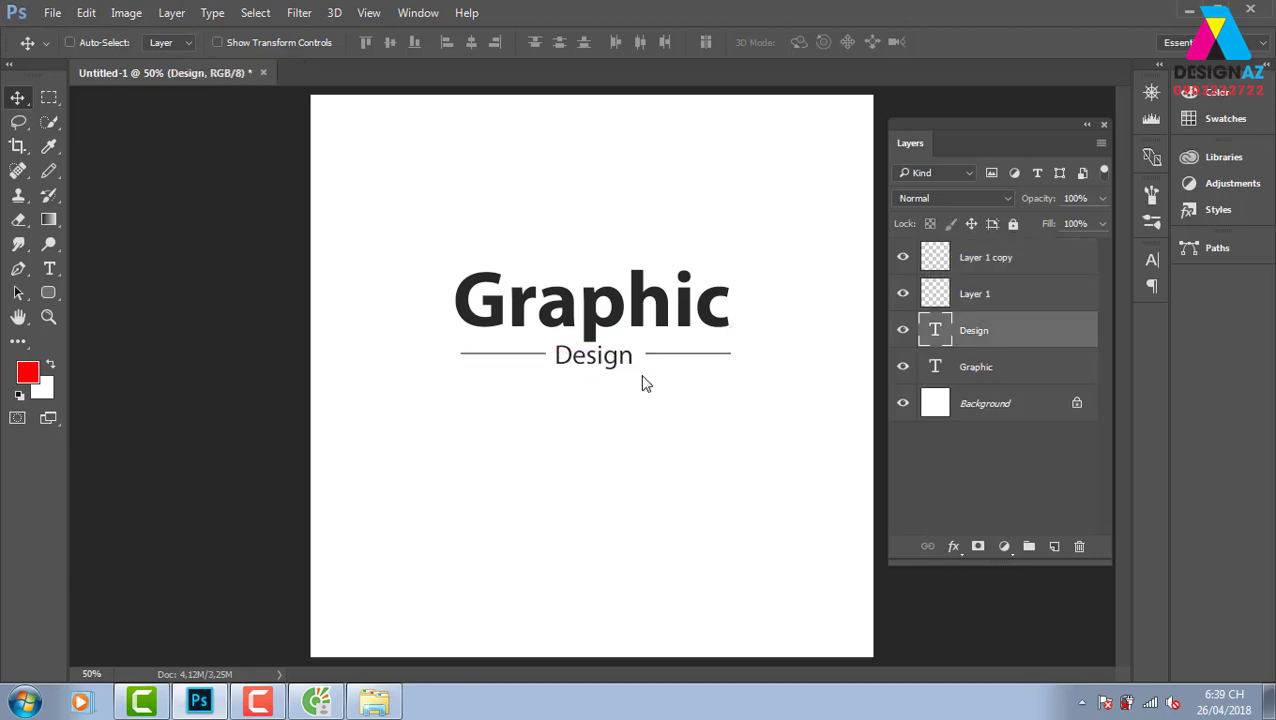
key("Right")
key("Right")
key("Right")
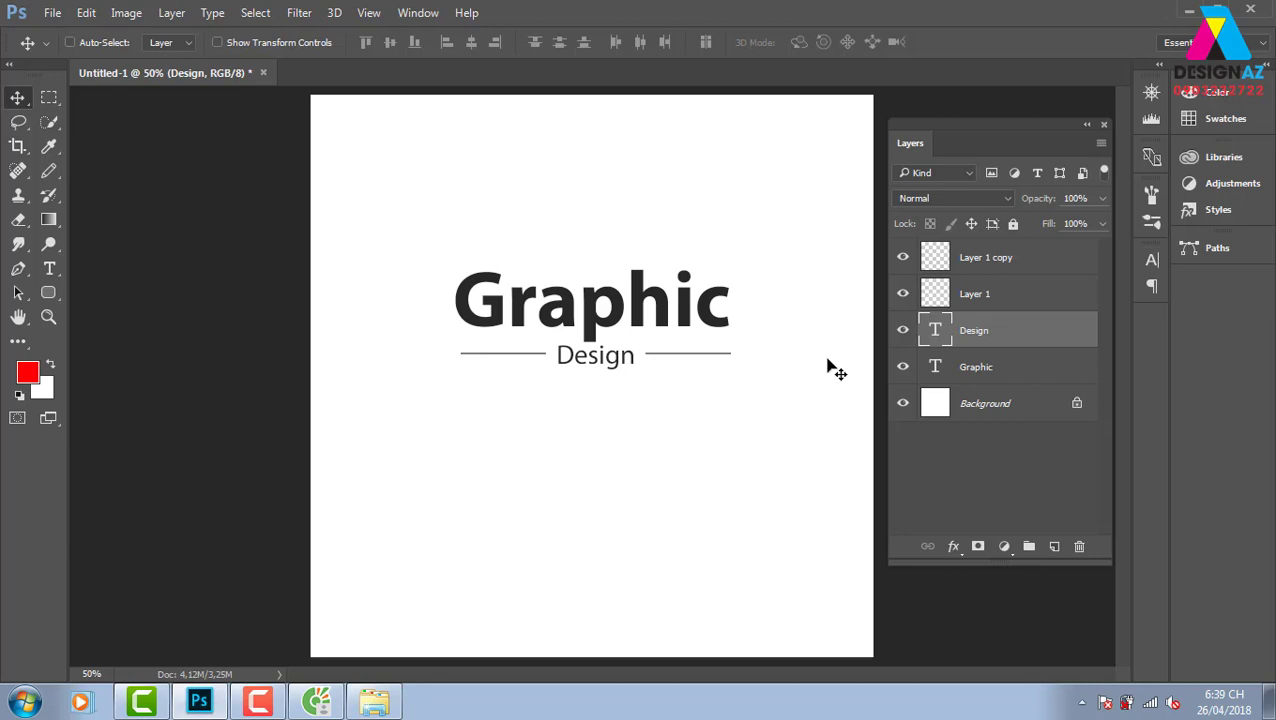
right_click(566, 358)
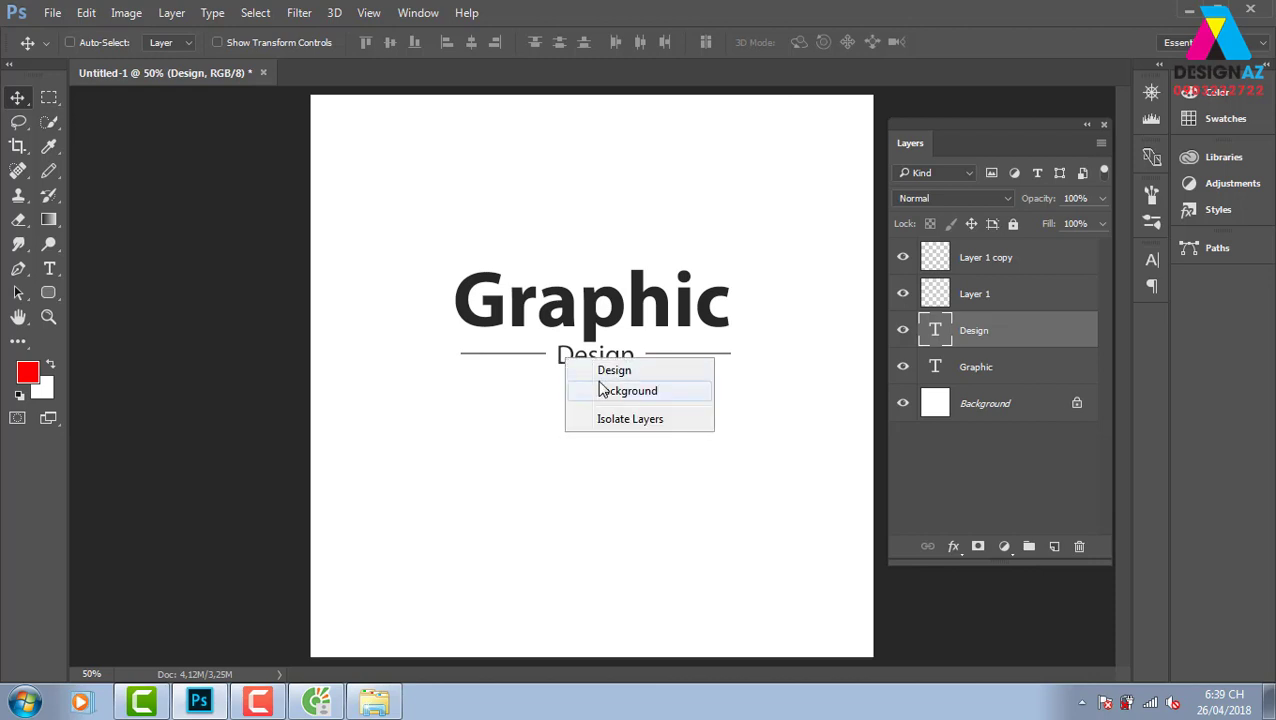
left_click(615, 370)
Step: Fill the Design text layer with red and confirm red in the Type colour swatch
key("t")
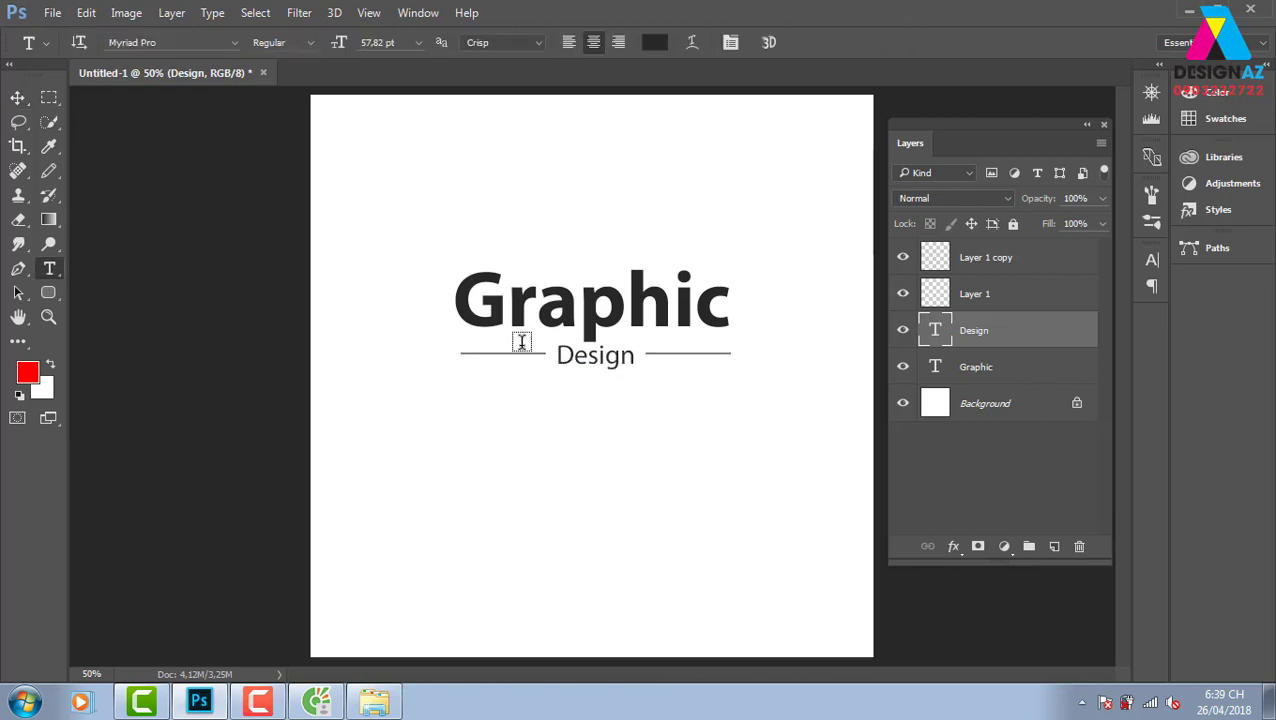
key("v")
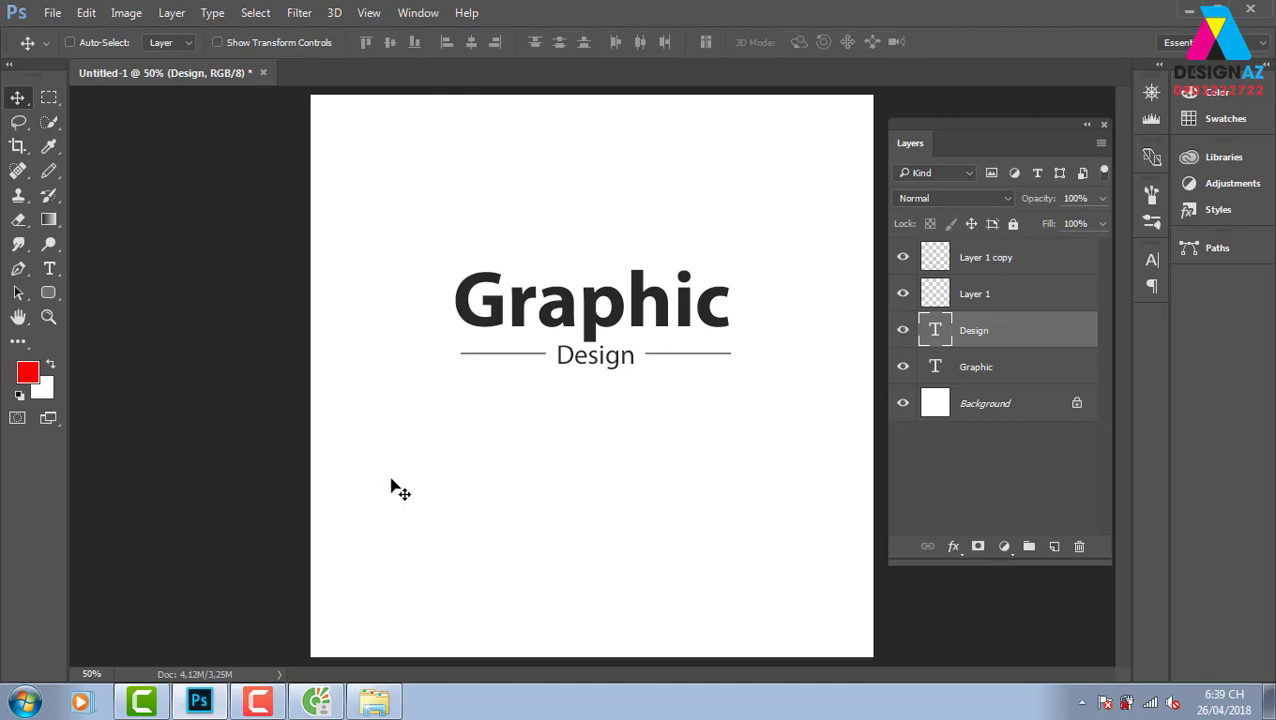
key("ctrl")
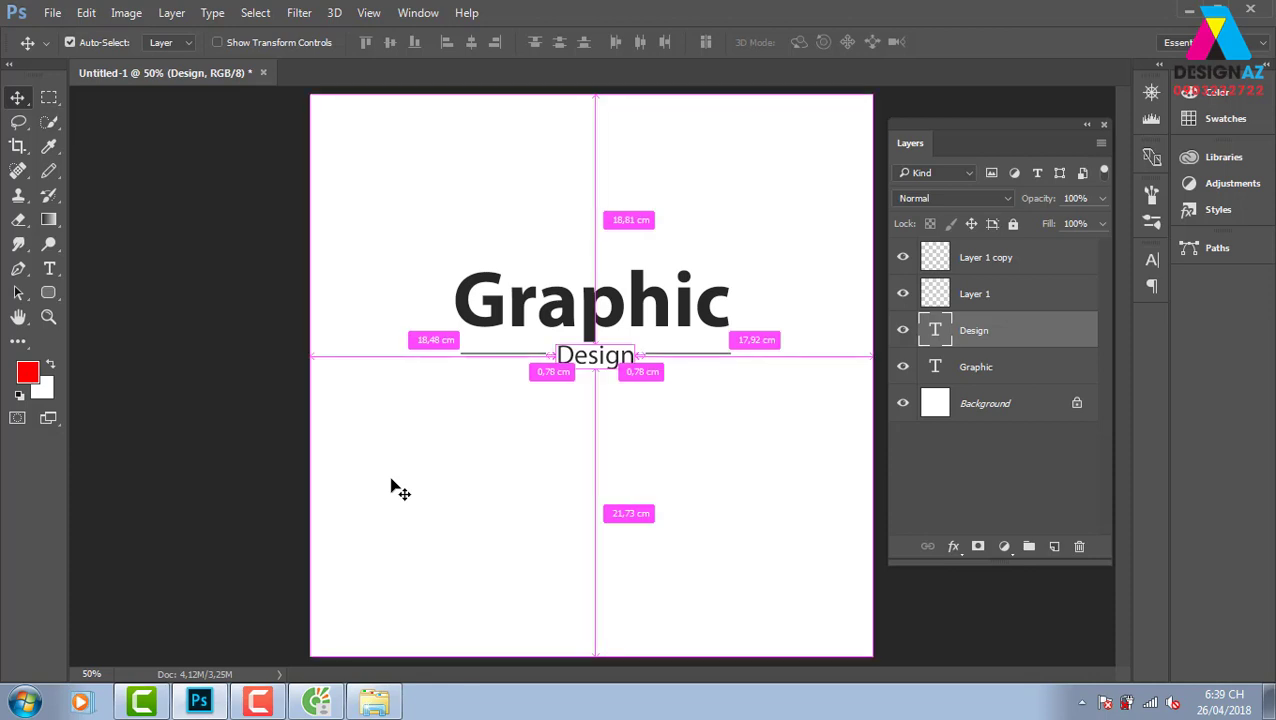
key("ctrl+BackSpace")
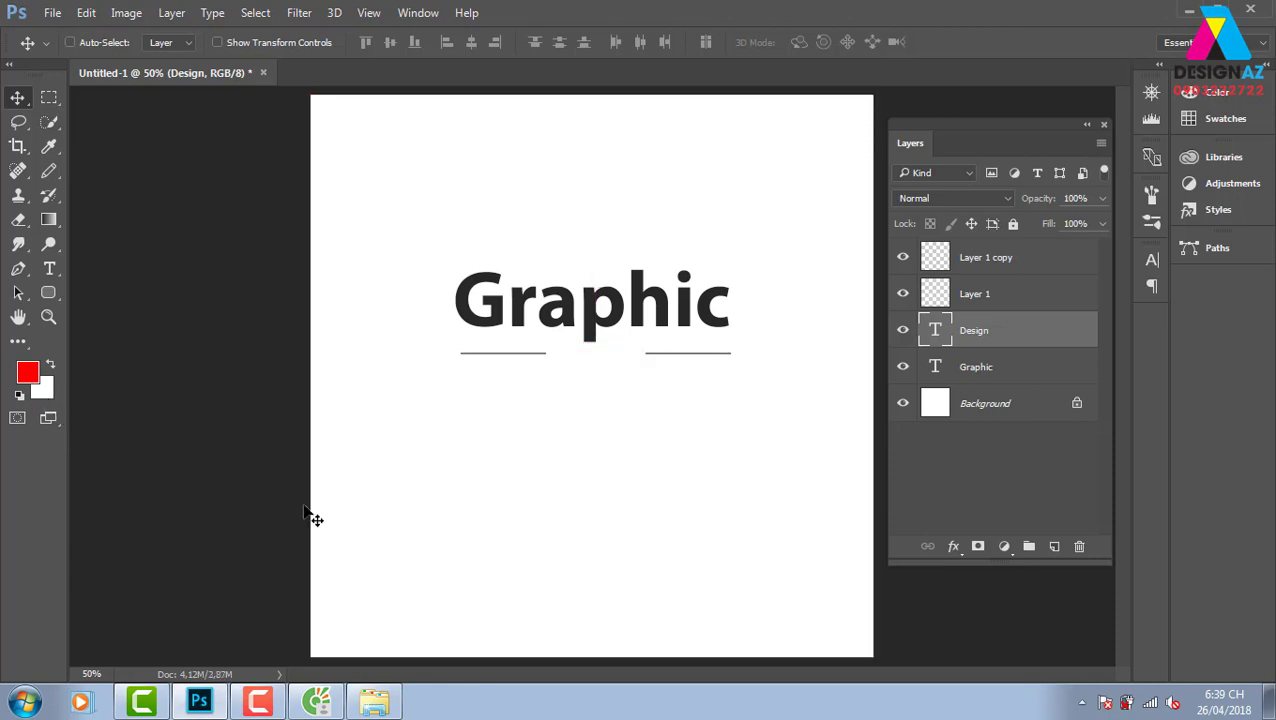
key("alt+BackSpace")
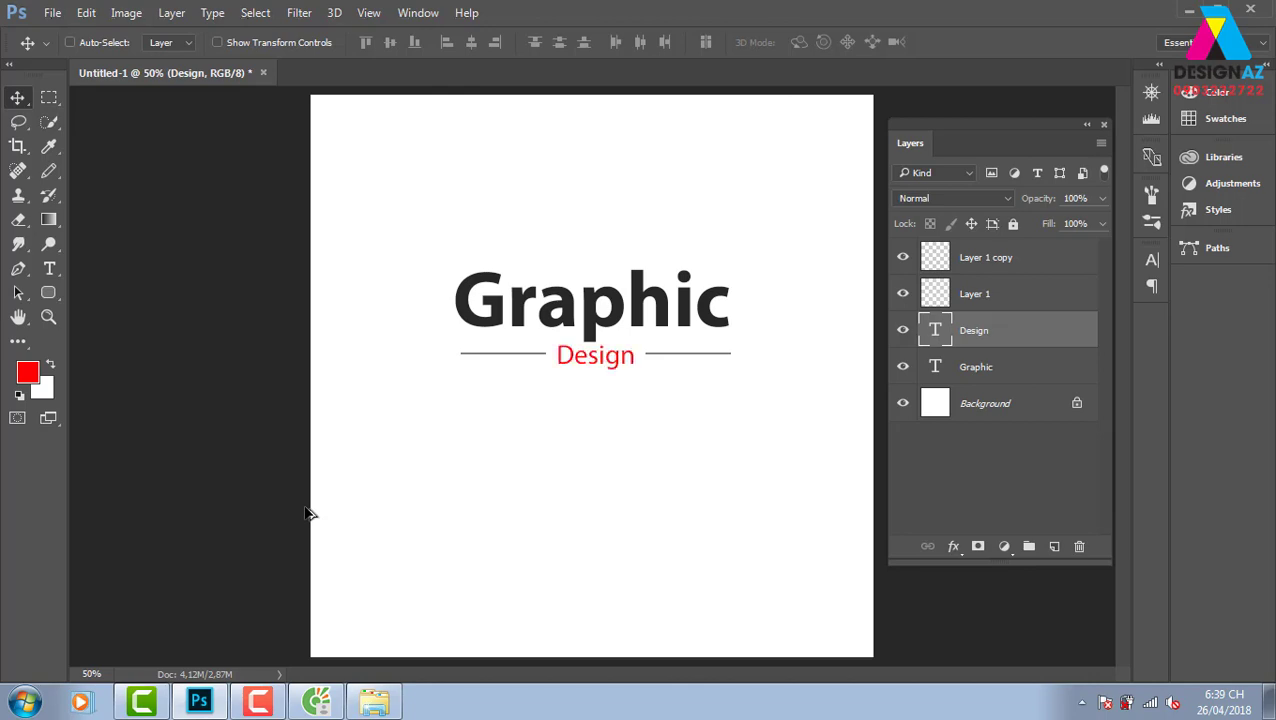
key("t")
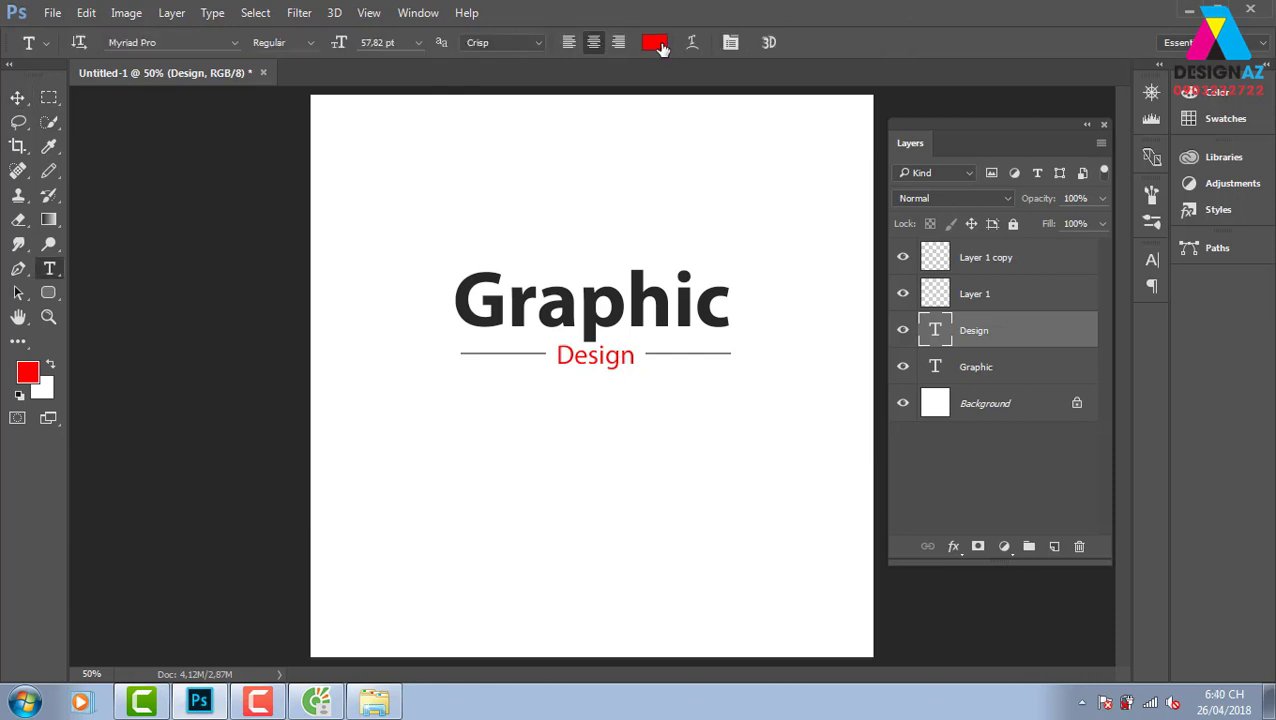
left_click(660, 46)
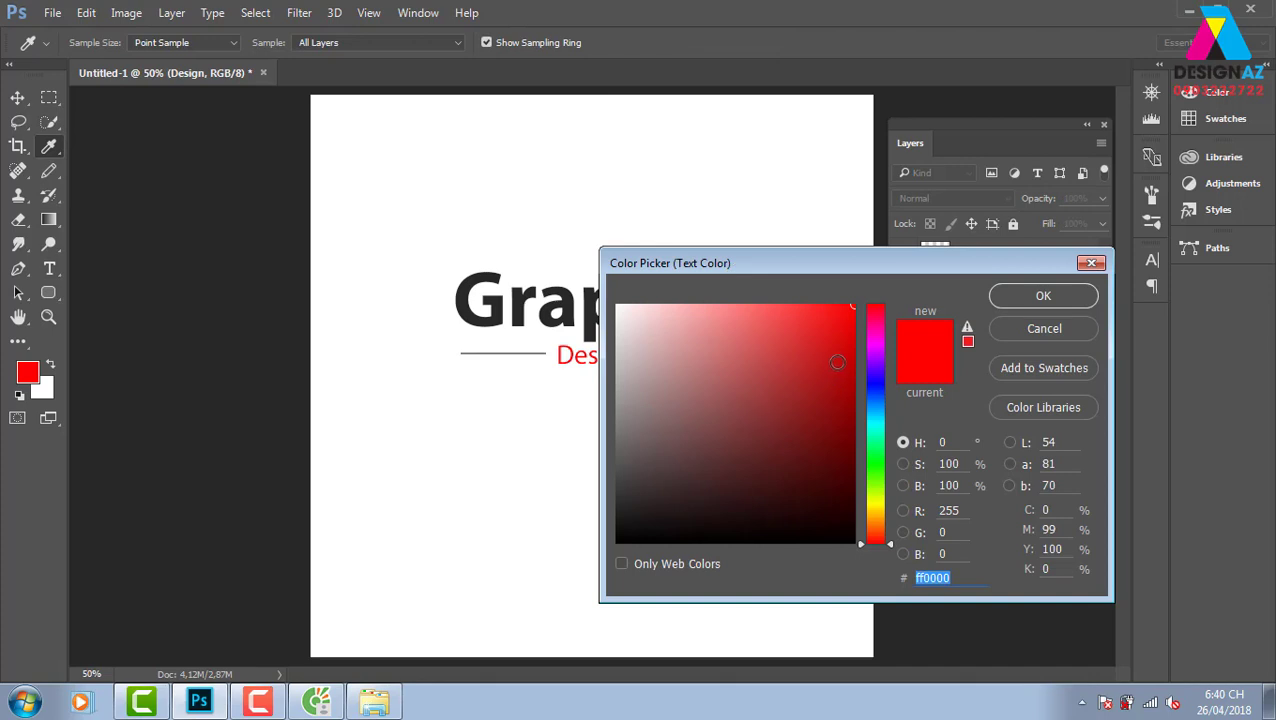
left_click(1040, 290)
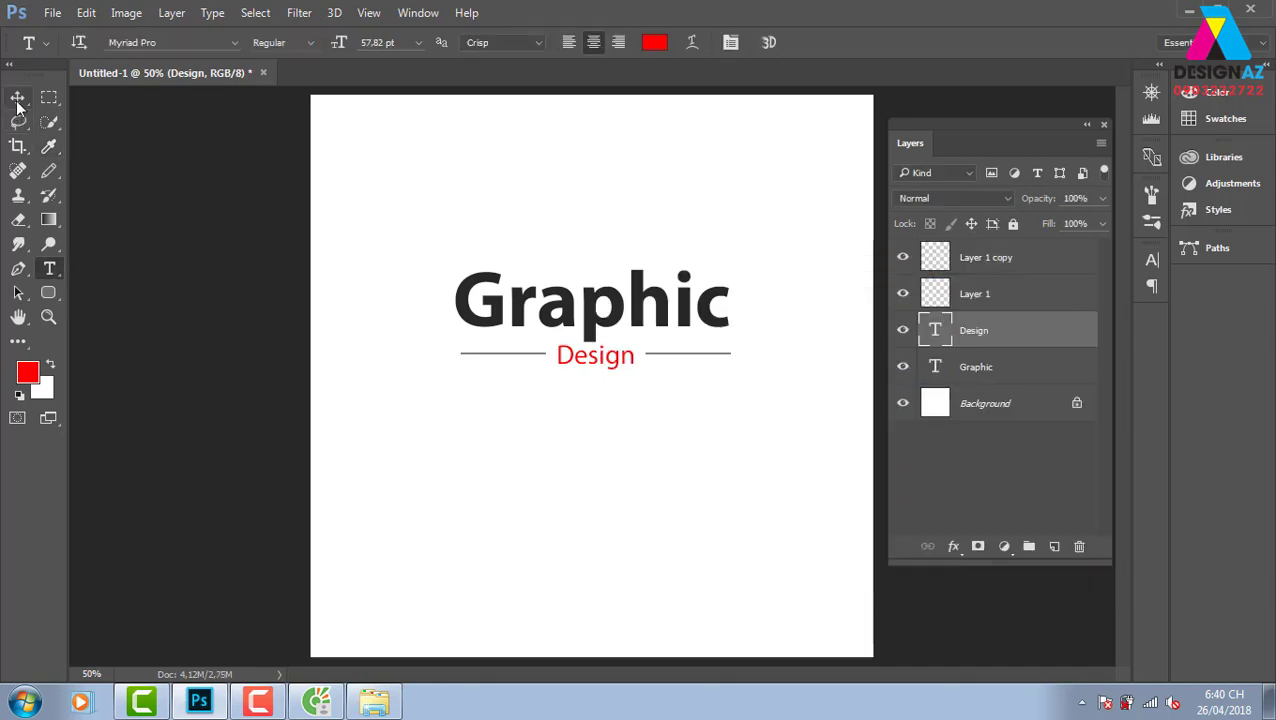
left_click(17, 97)
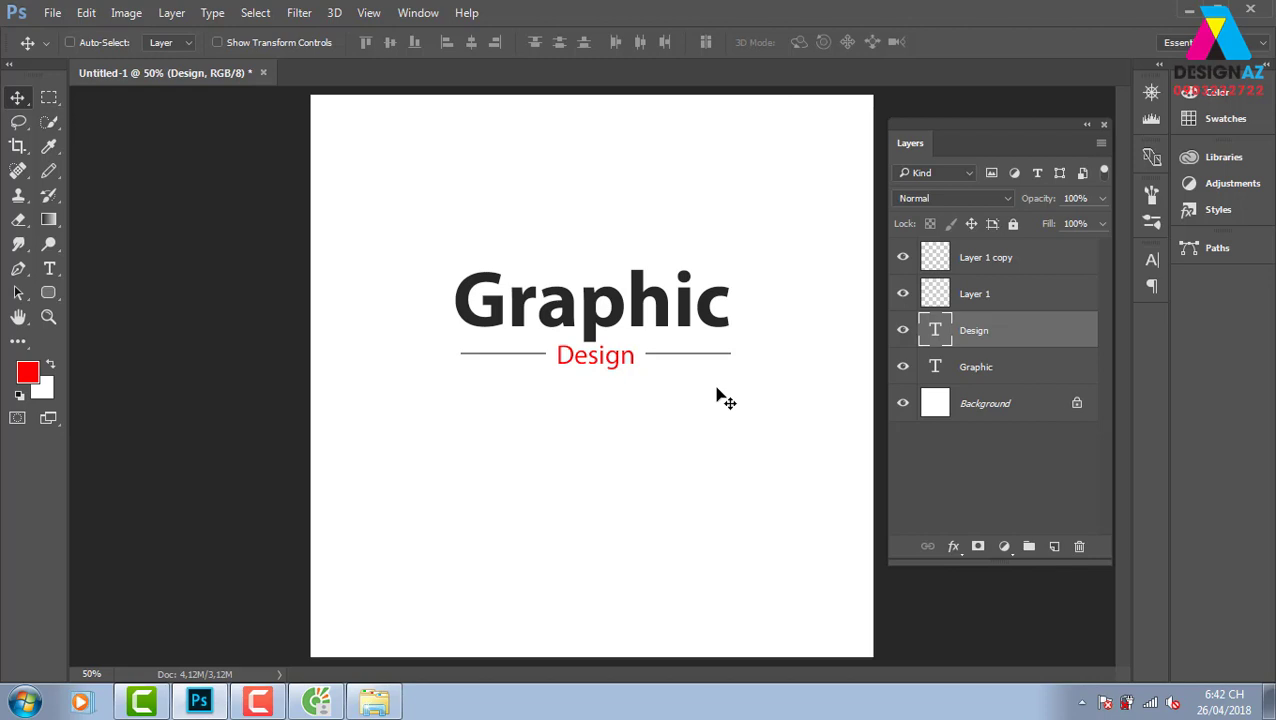
Step: Alt-drag a copy of Graphic above the original and Ctrl-click to select its letter shapes
right_click(685, 303)
left_click(740, 316)
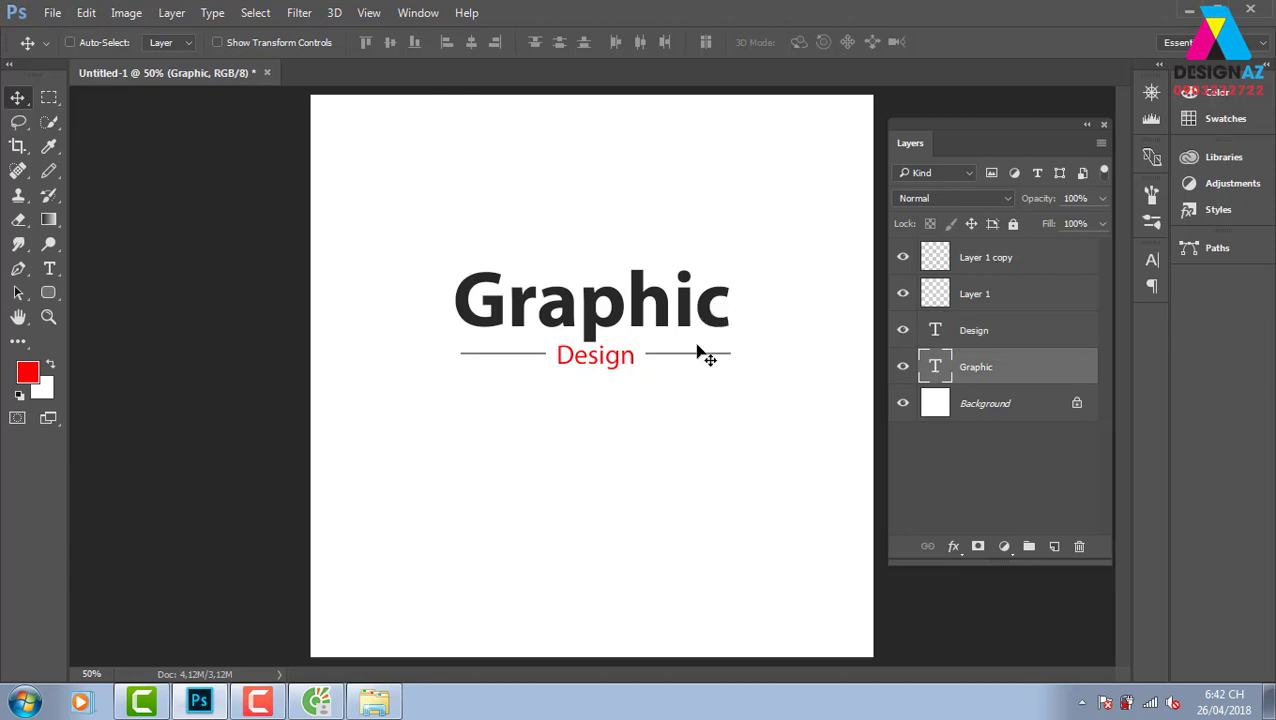
mouse_move(689, 330)
left_mouse_down()
mouse_move(685, 232)
mouse_move(705, 210)
left_mouse_up()
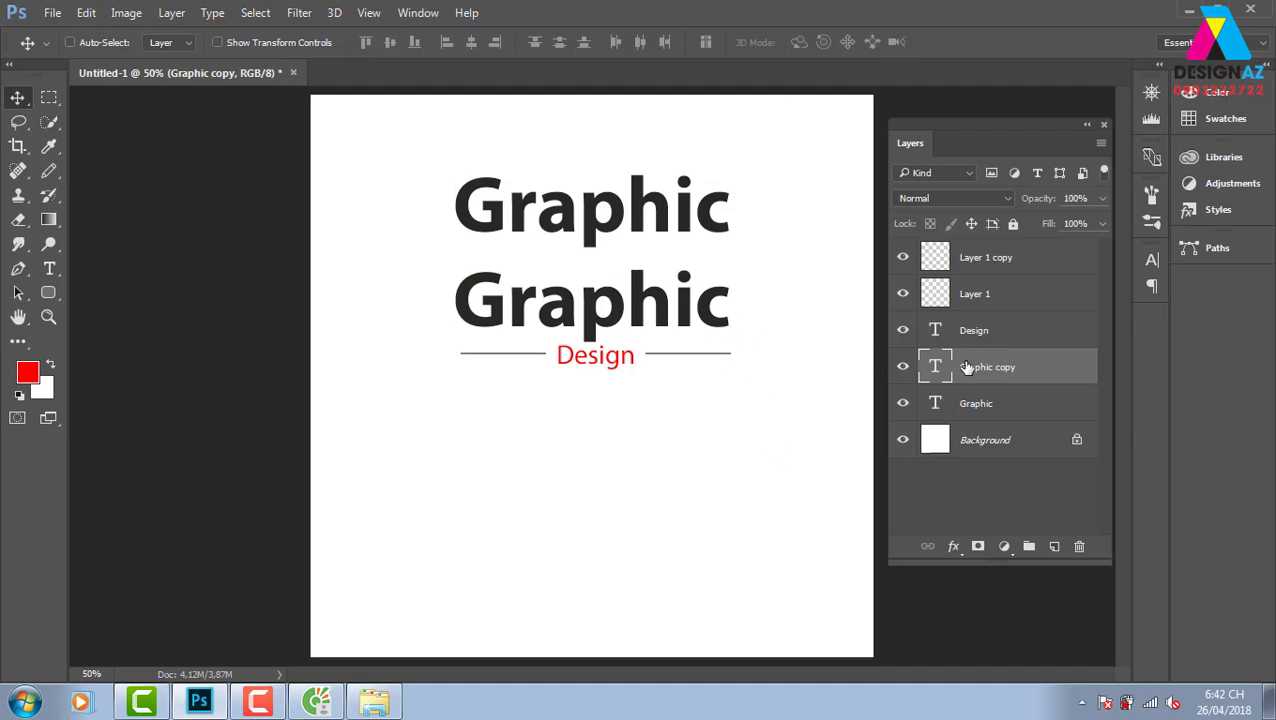
key("ctrl")
left_click(938, 372, "ctrl")
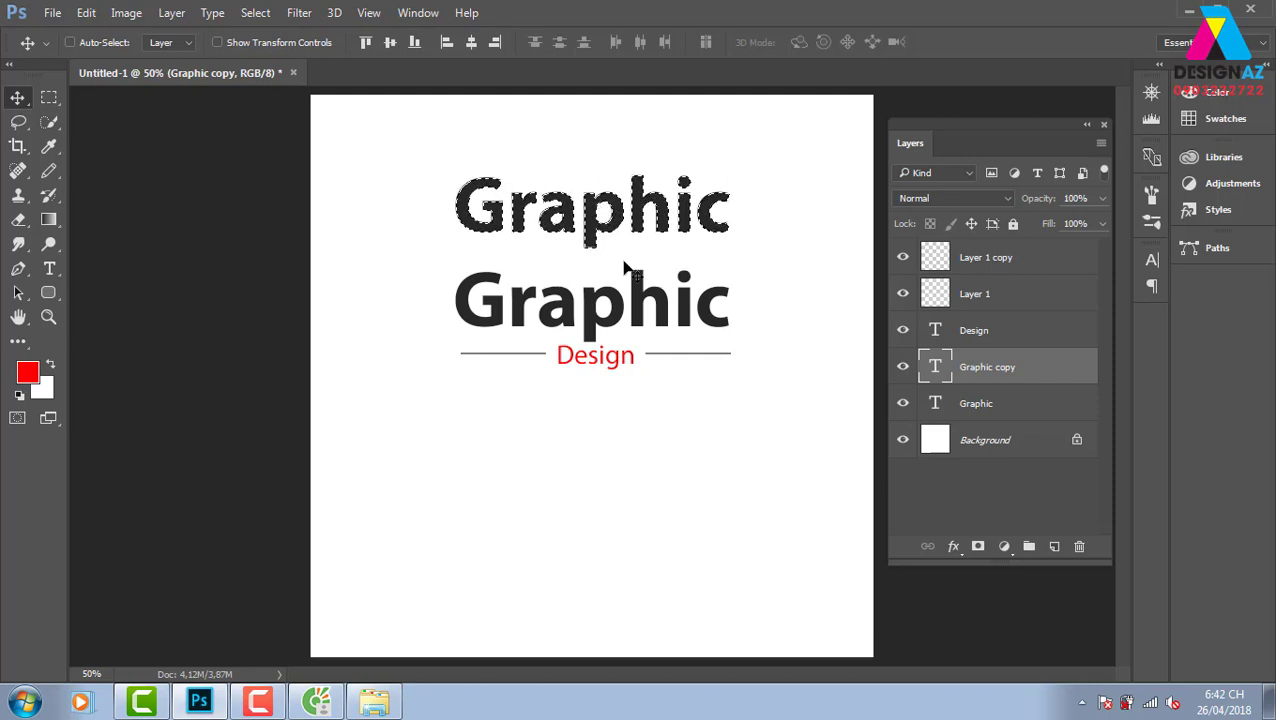
Step: On a new layer, stroke the top Graphic selection 3 px red, deselect, and hide Graphic copy
left_click(1055, 547)
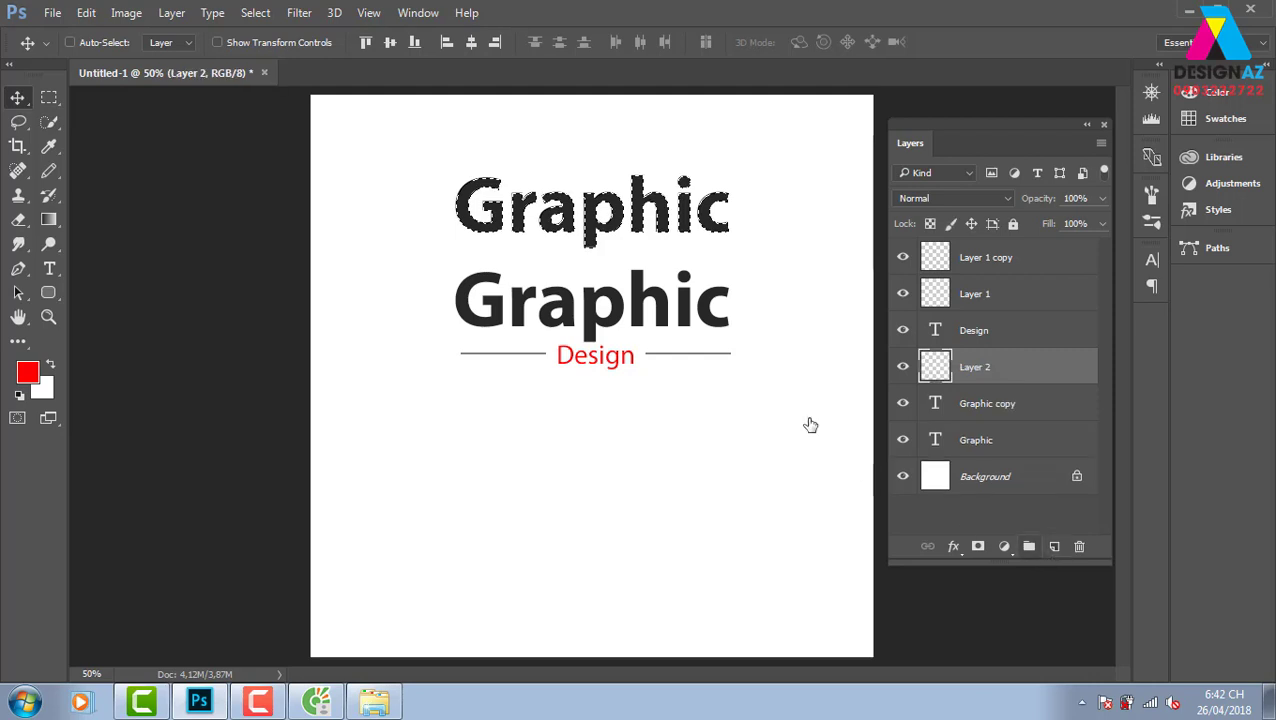
key("m")
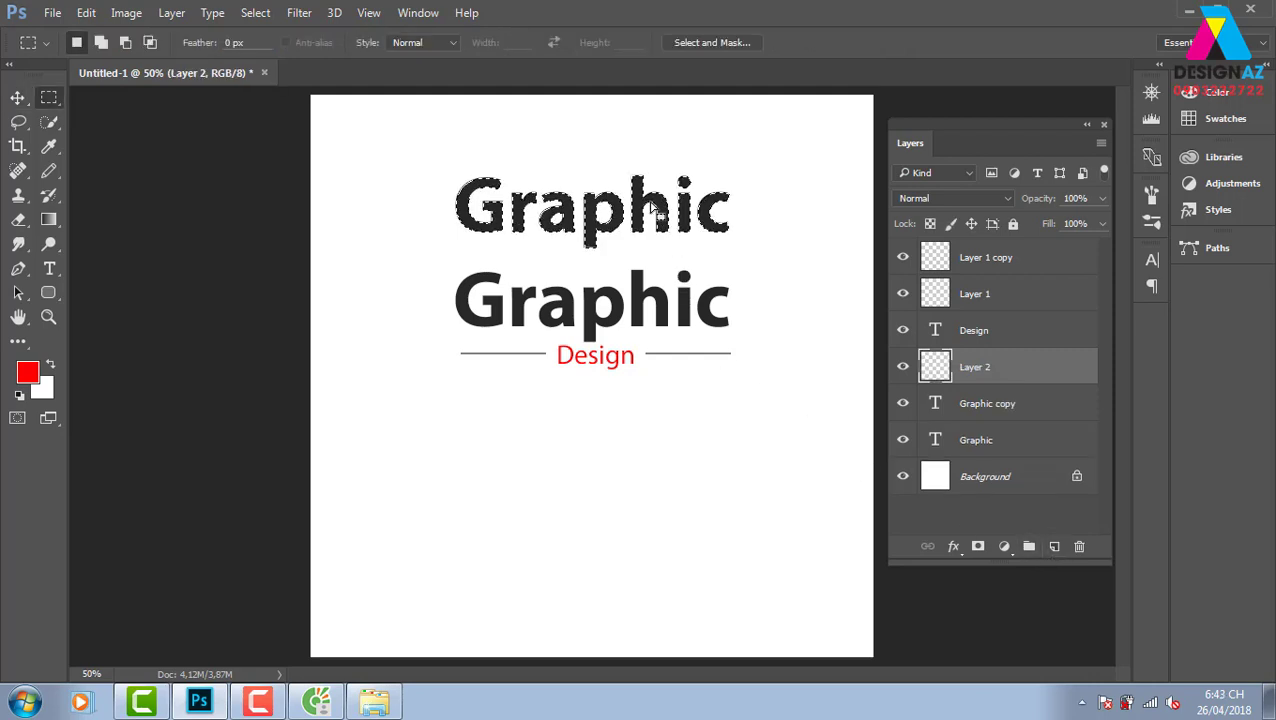
right_click(650, 204)
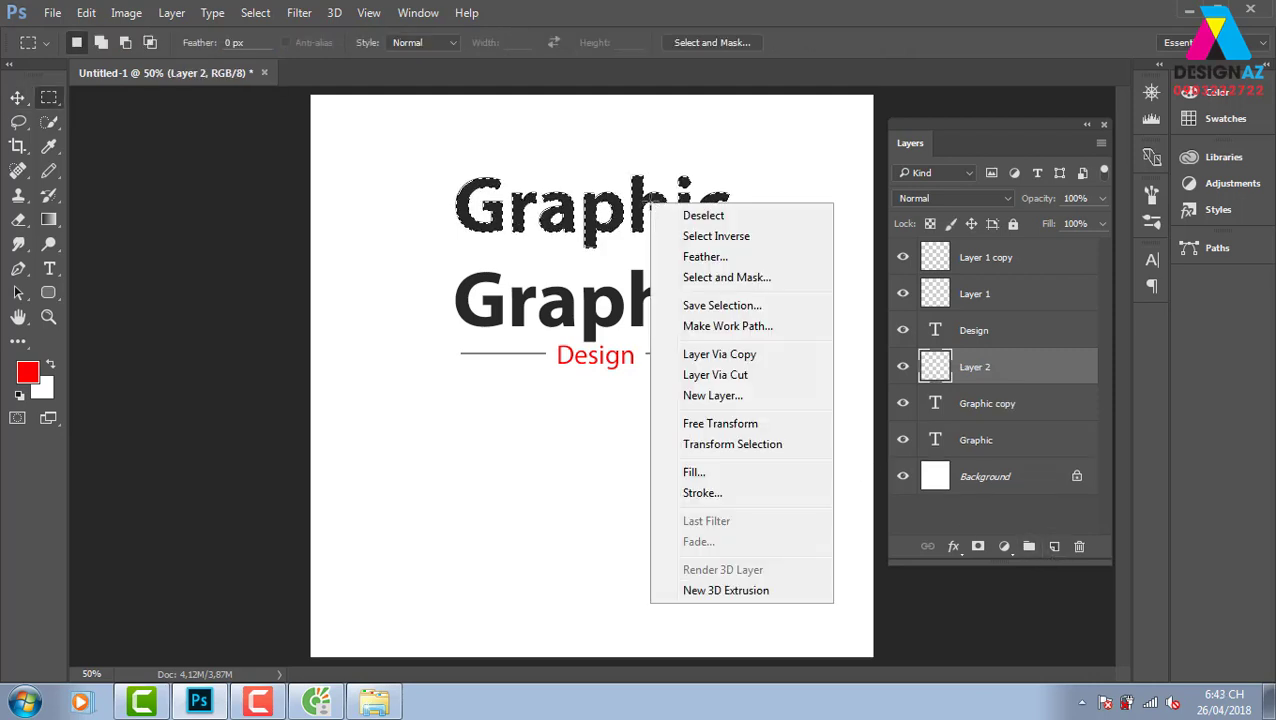
left_click(741, 498)
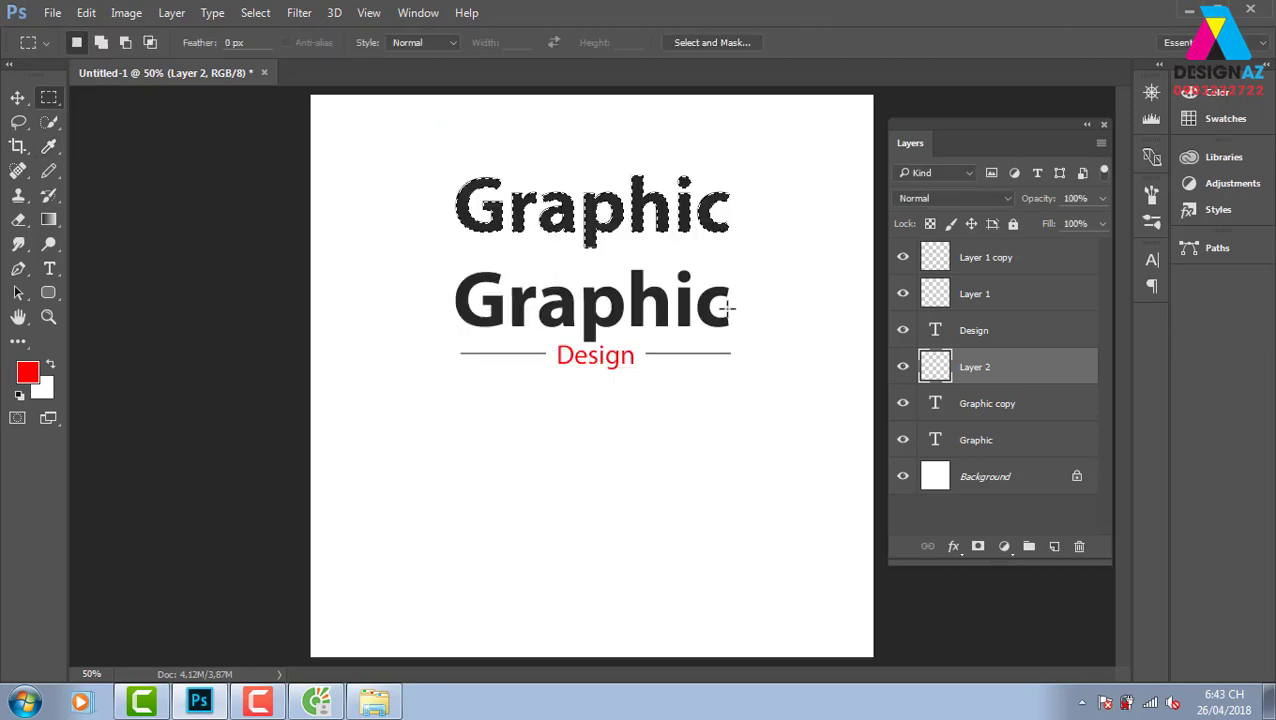
key("v")
key("ctrl+d")
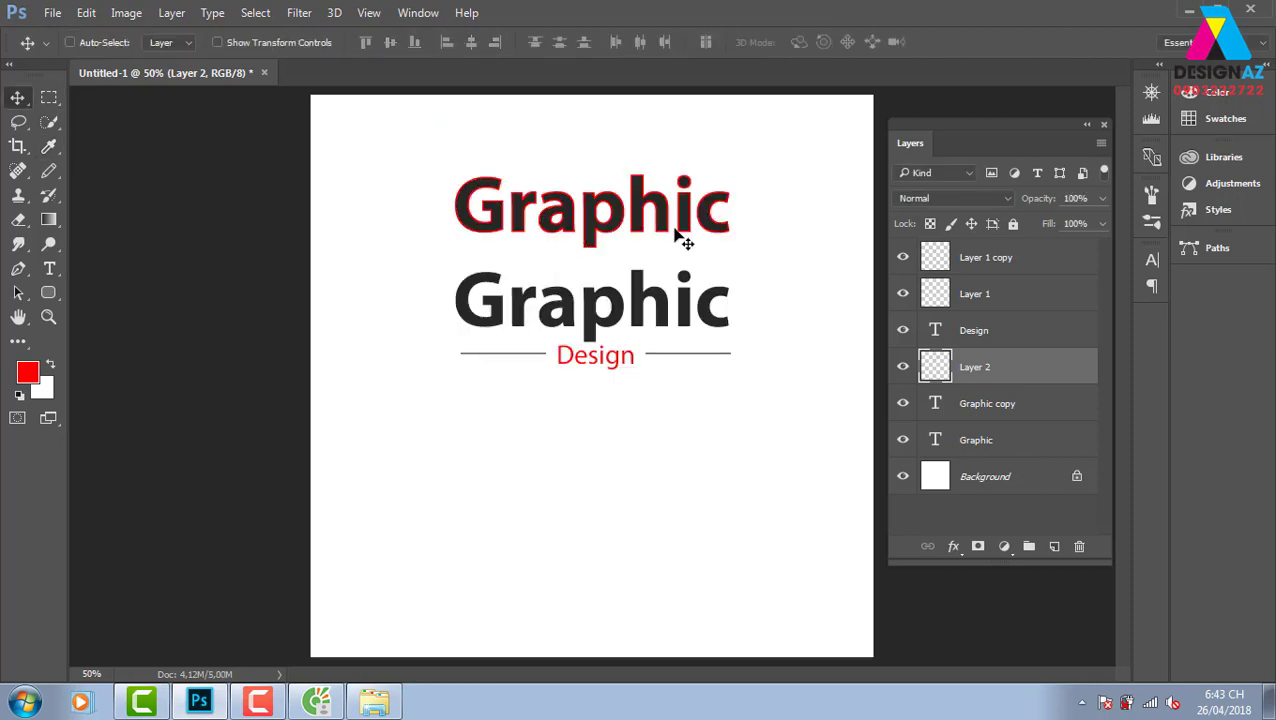
left_click(903, 403)
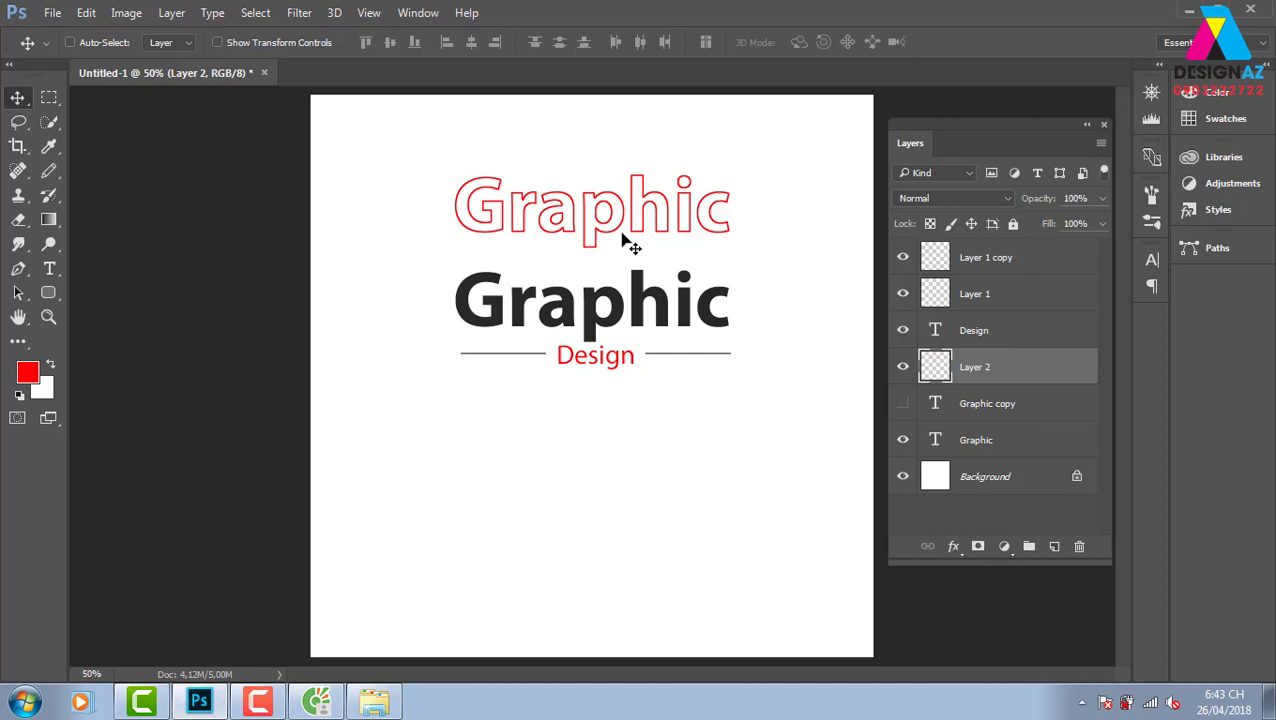
Step: Delete the outline layer, show Graphic copy and fill it solid red, viewed at 66.7%
key("Delete")
key("m")
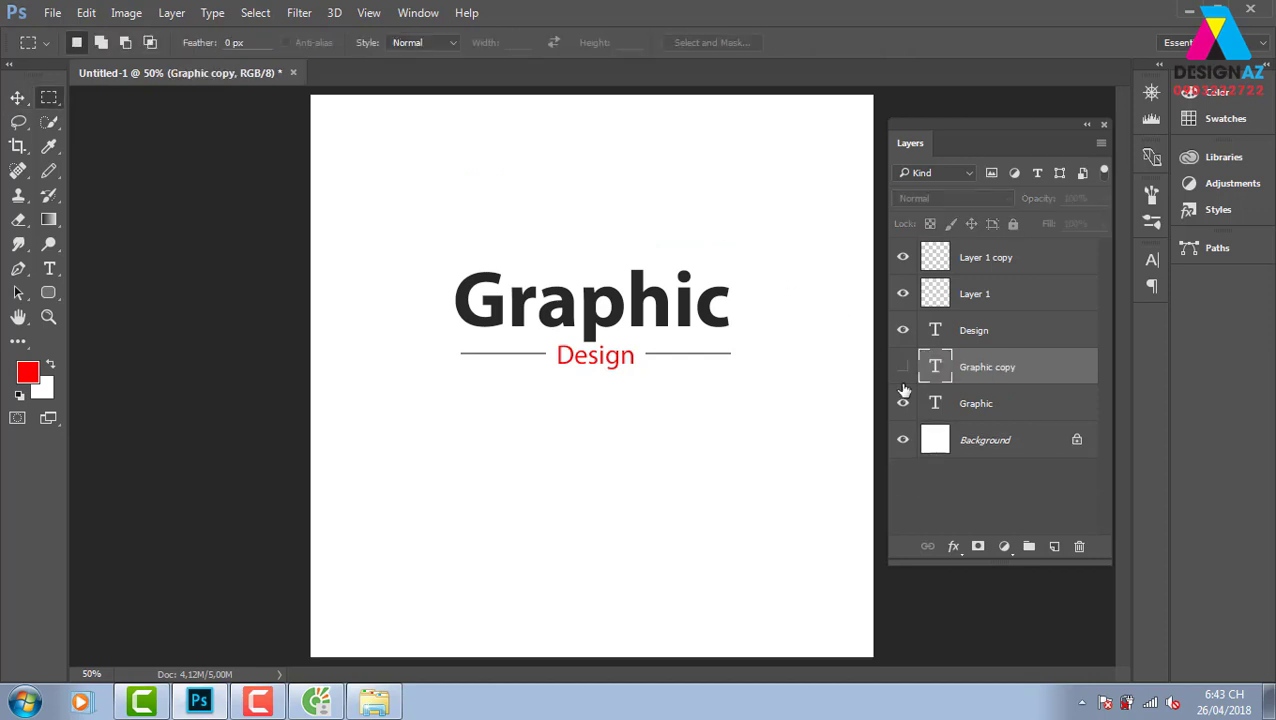
left_click(903, 366)
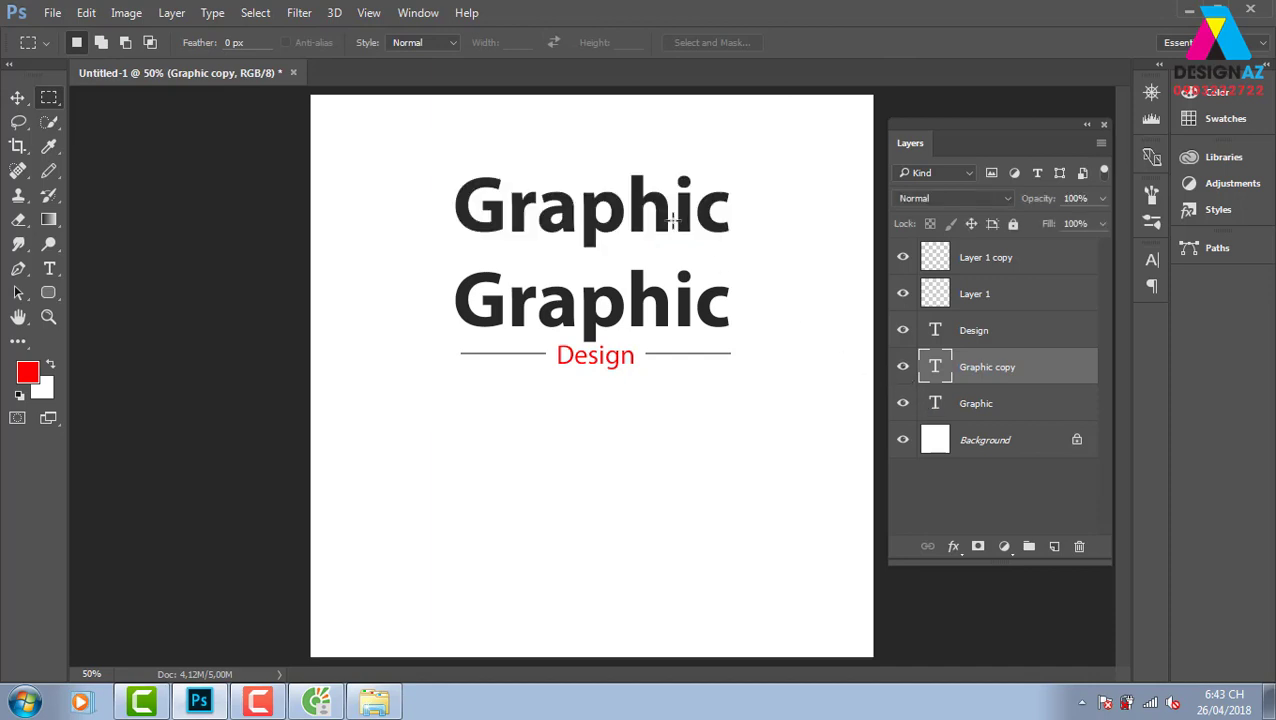
left_click(17, 97)
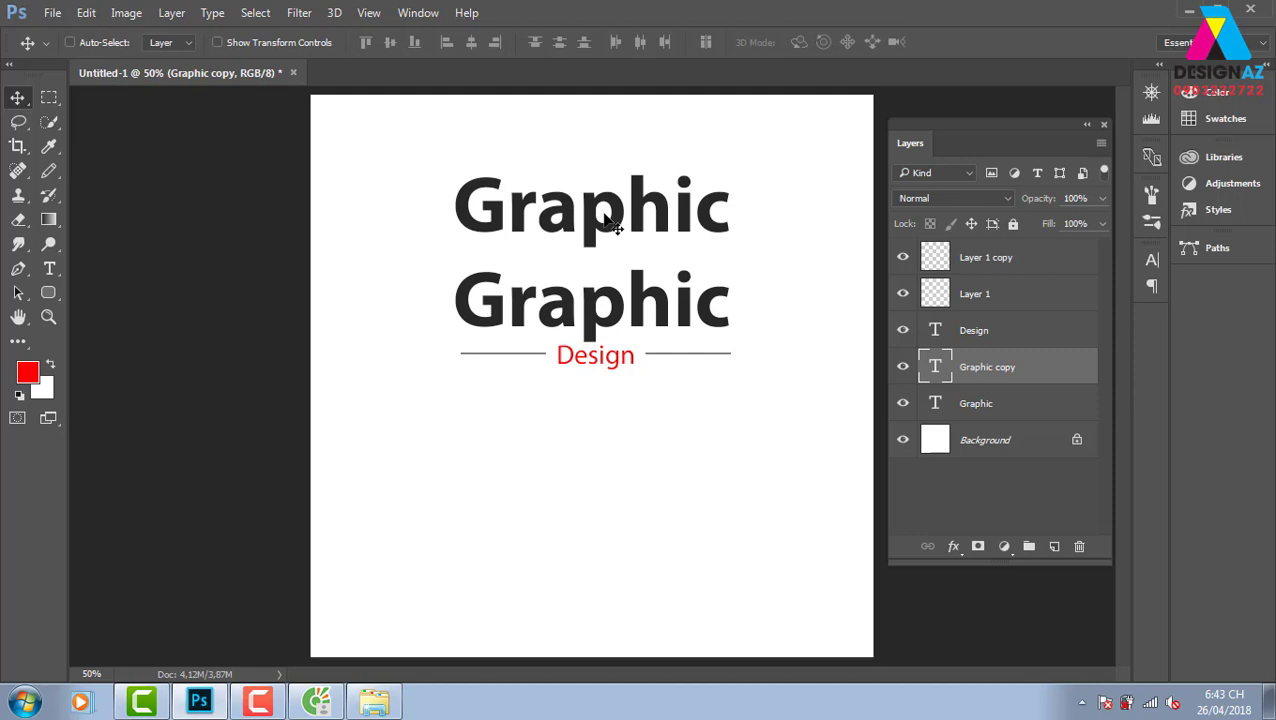
key("alt+BackSpace")
left_click(606, 222)
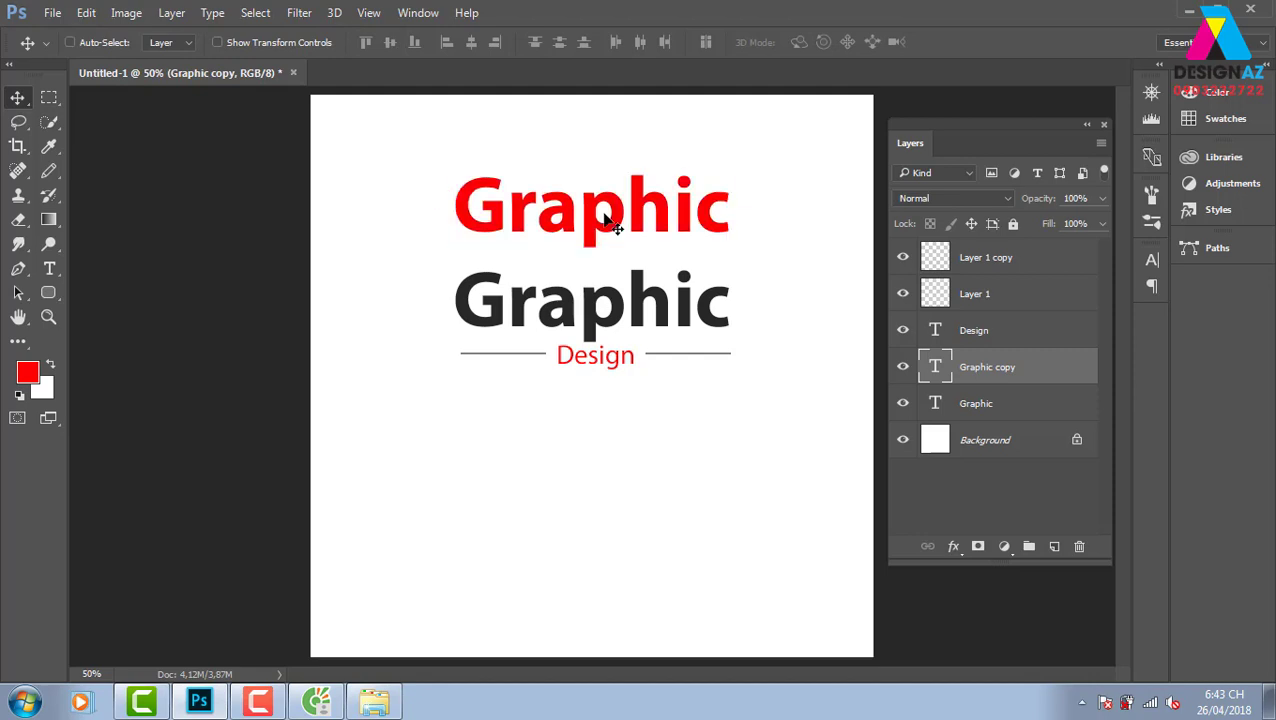
key("ctrl")
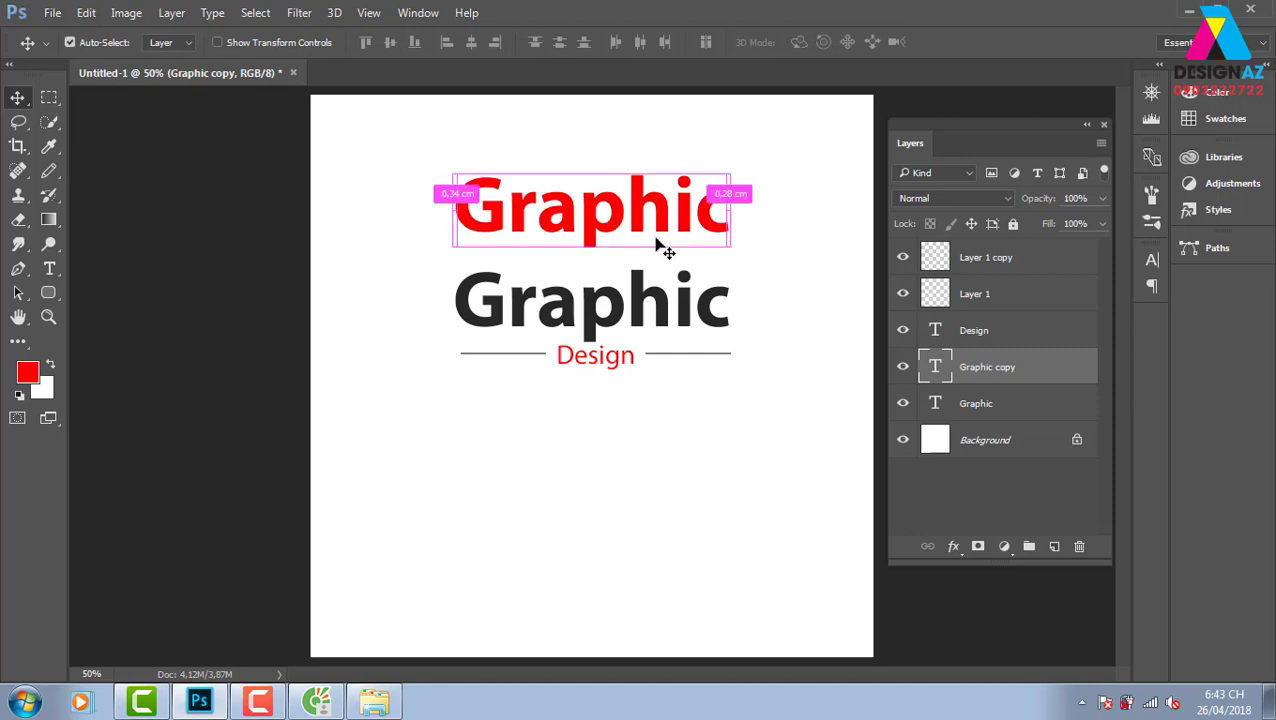
key("ctrl")
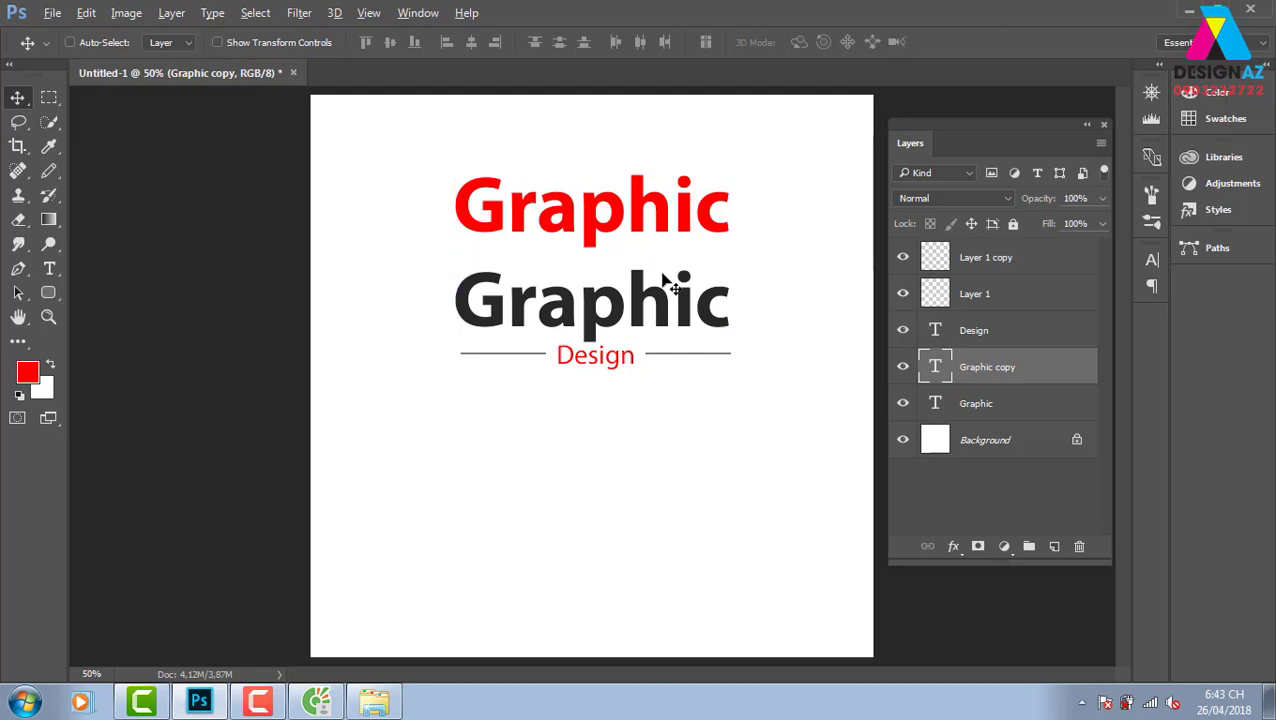
key("ctrl+plus")
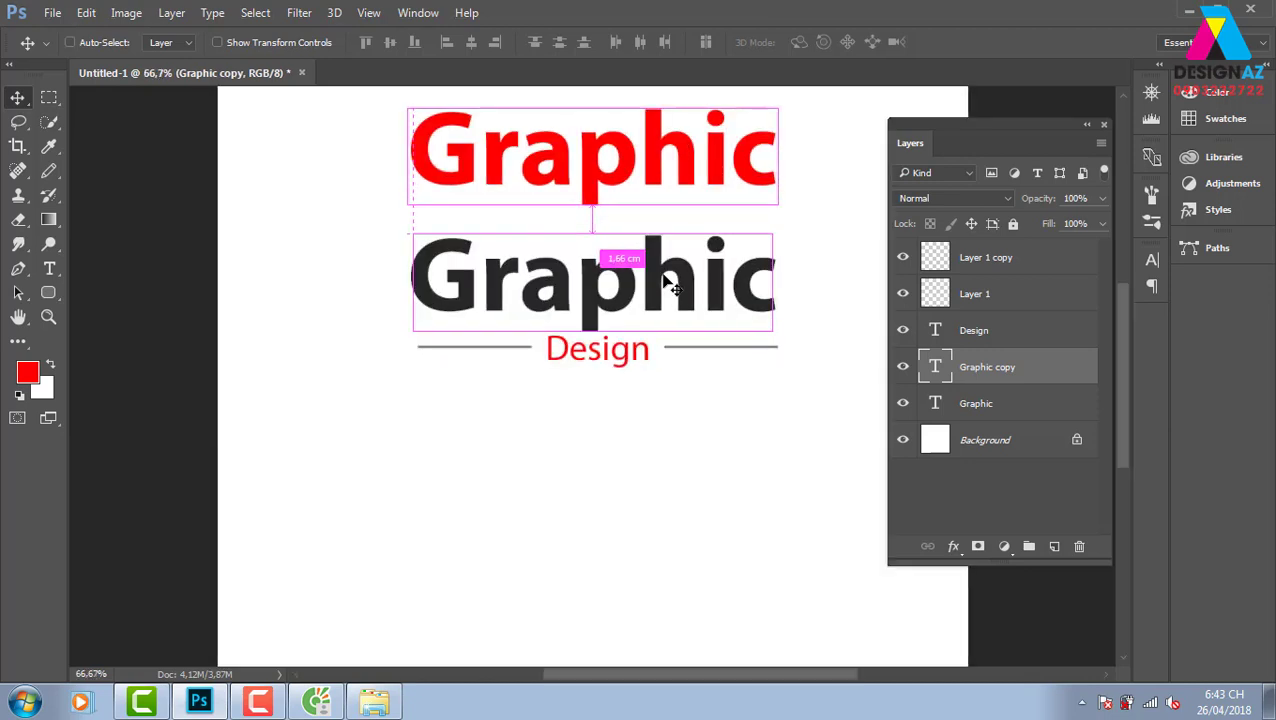
left_click_drag(776, 172, 696, 272)
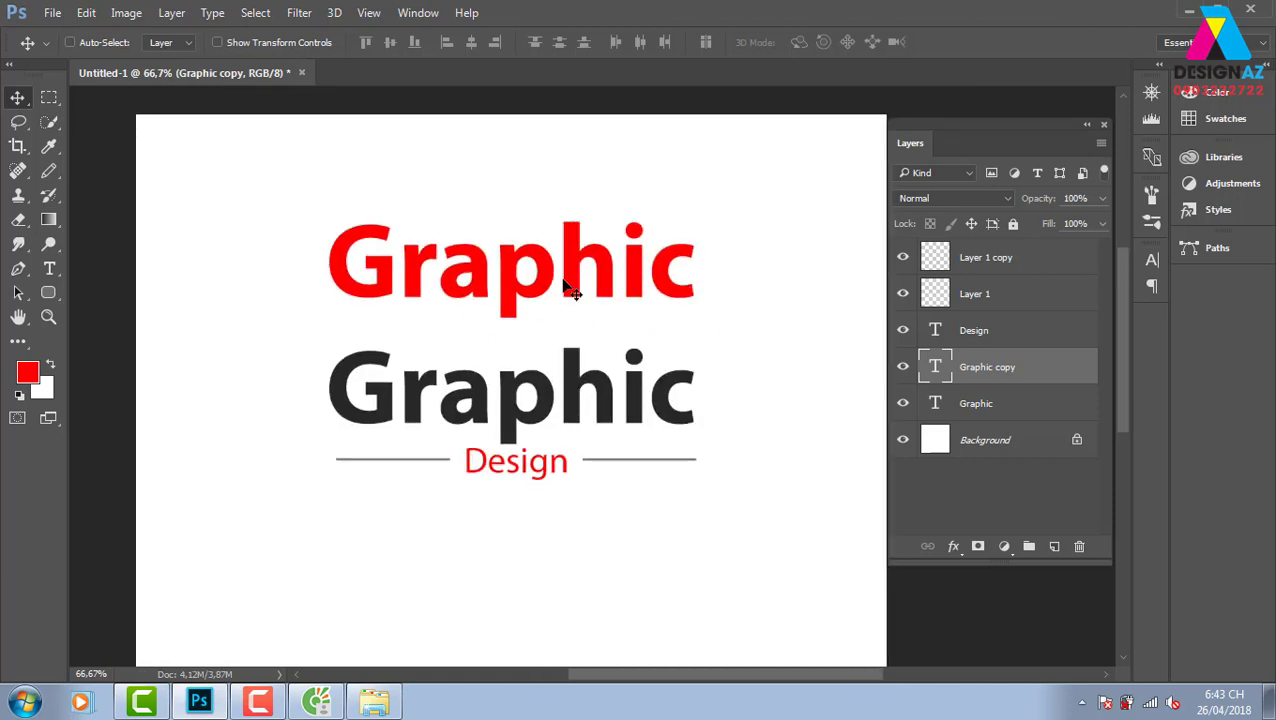
Step: Right-click the Graphic copy layer to bring up its layer context menu
right_click(936, 366)
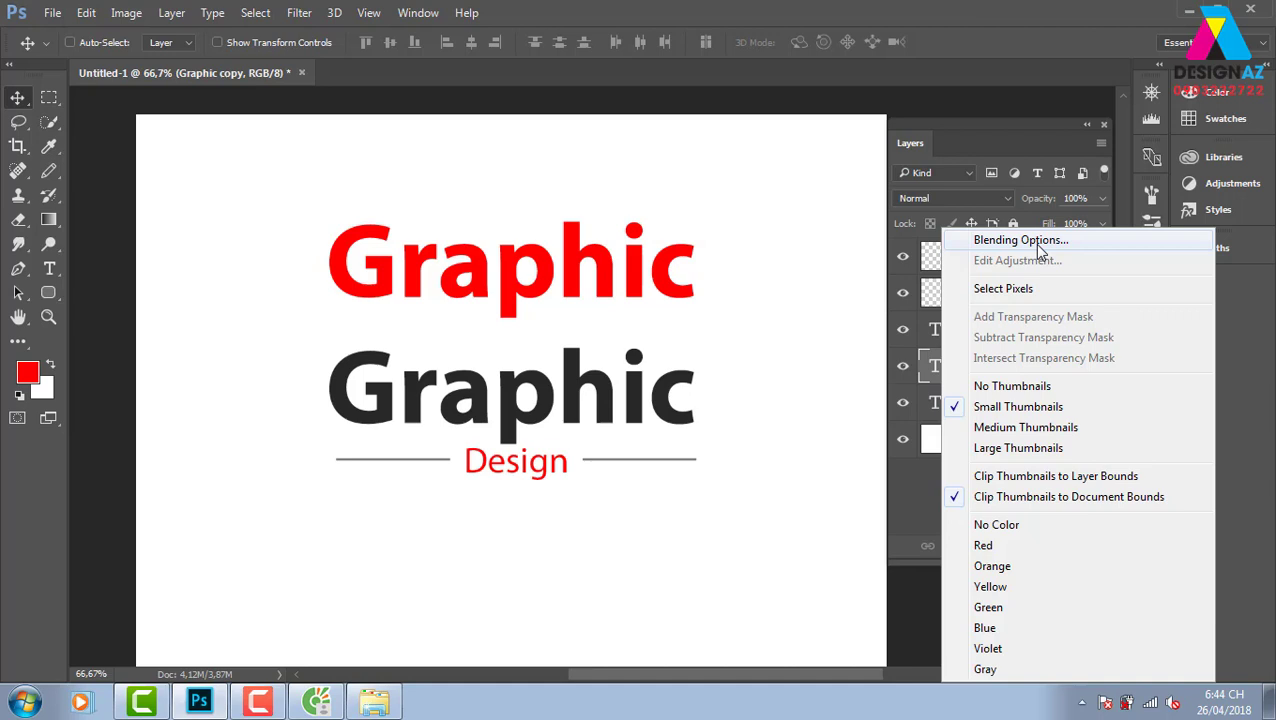
Step: Choose Blending Options for Graphic copy and move the Layer Style dialog aside
left_click(1021, 240)
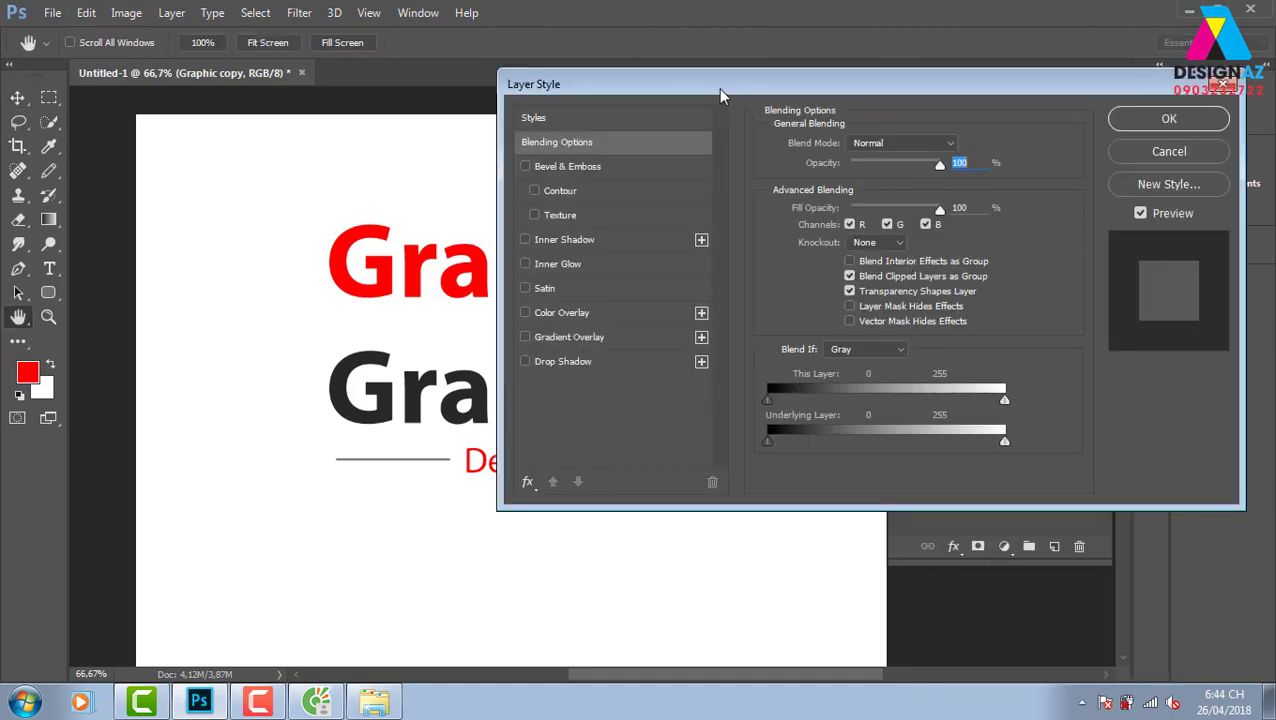
left_click_drag(720, 89, 779, 95)
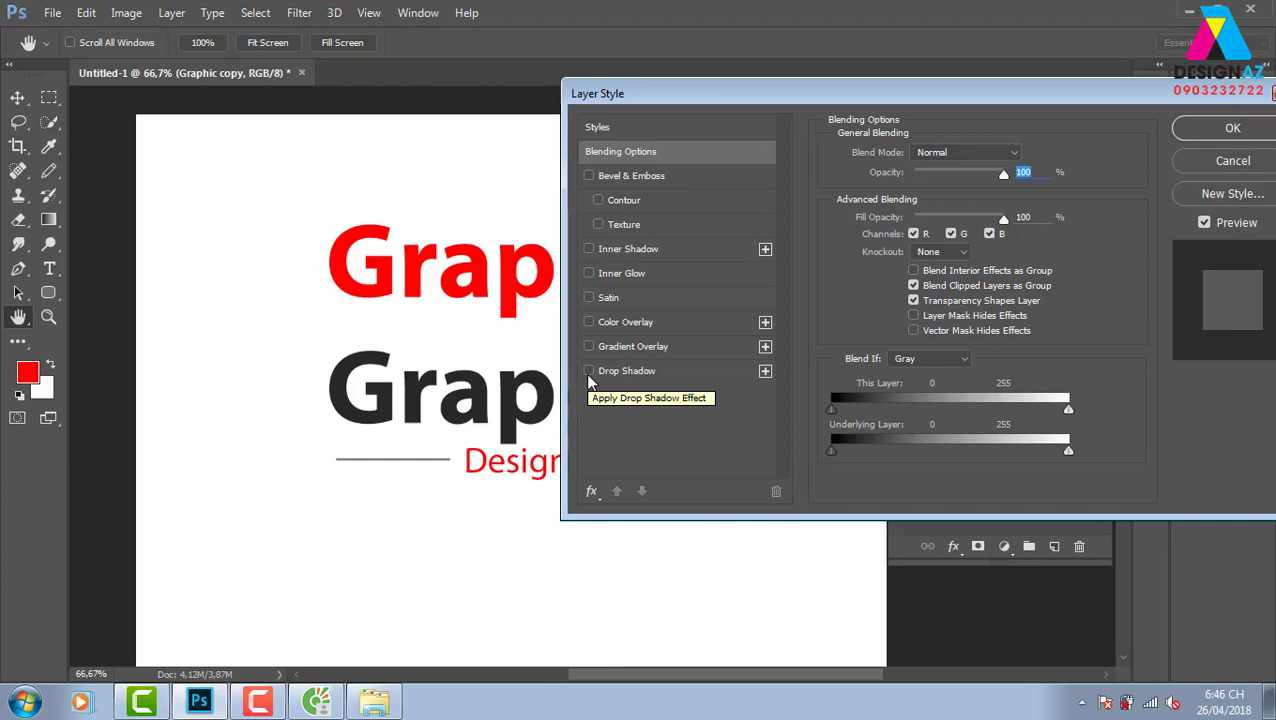
Step: Enable Drop Shadow in the Layer Style dialog for the red Graphic copy
left_click(654, 373)
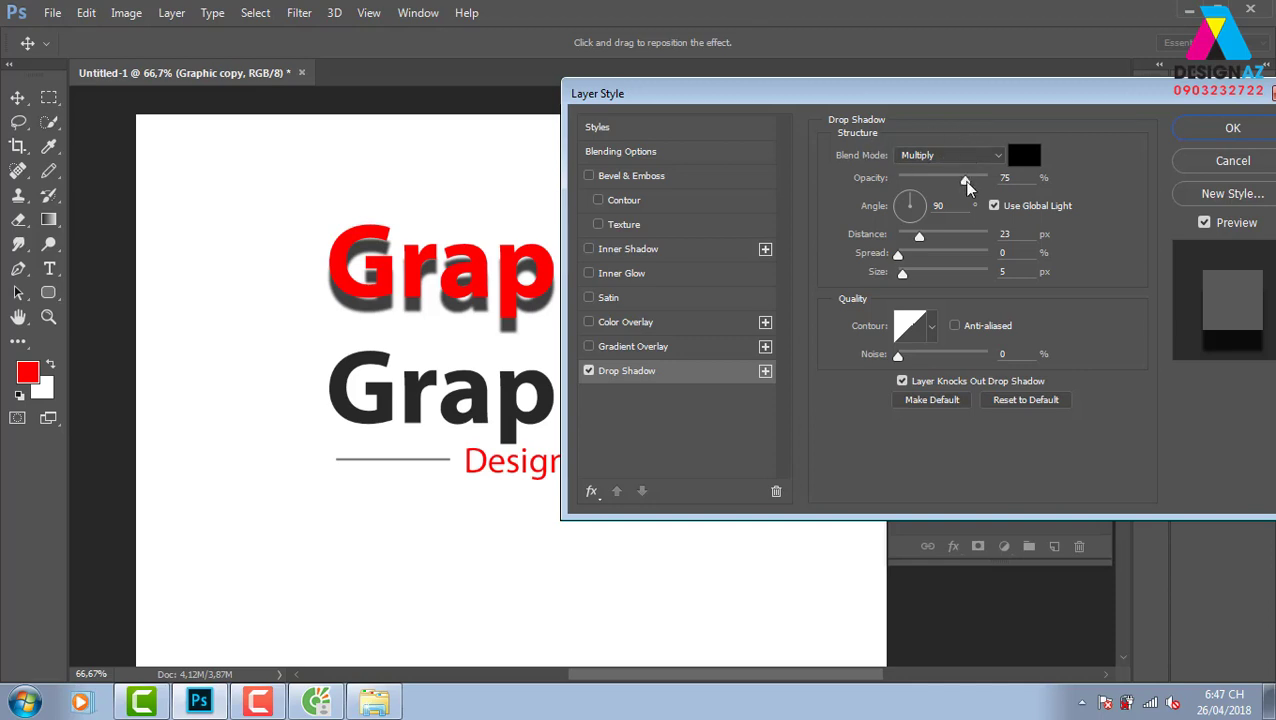
Step: Set the drop shadow opacity to 75%
mouse_move(965, 180)
left_mouse_down()
mouse_move(1013, 178)
mouse_move(914, 180)
left_mouse_up()
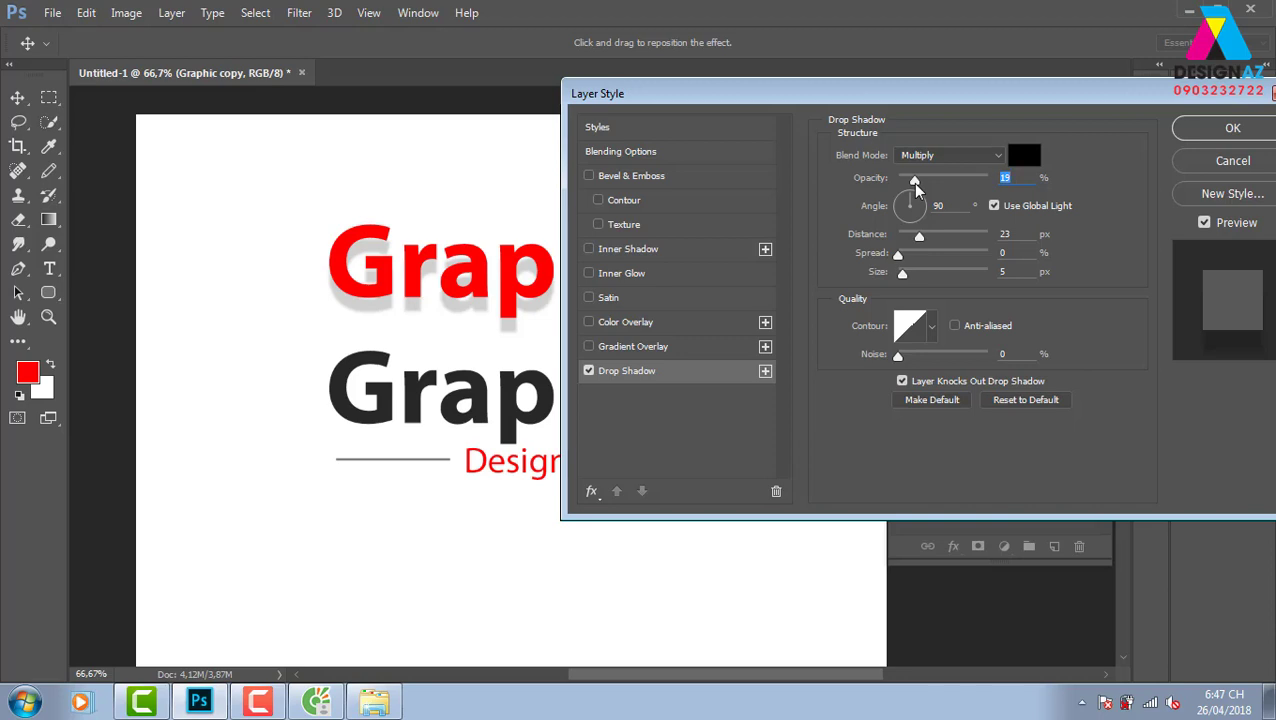
left_click_drag(914, 179, 937, 180)
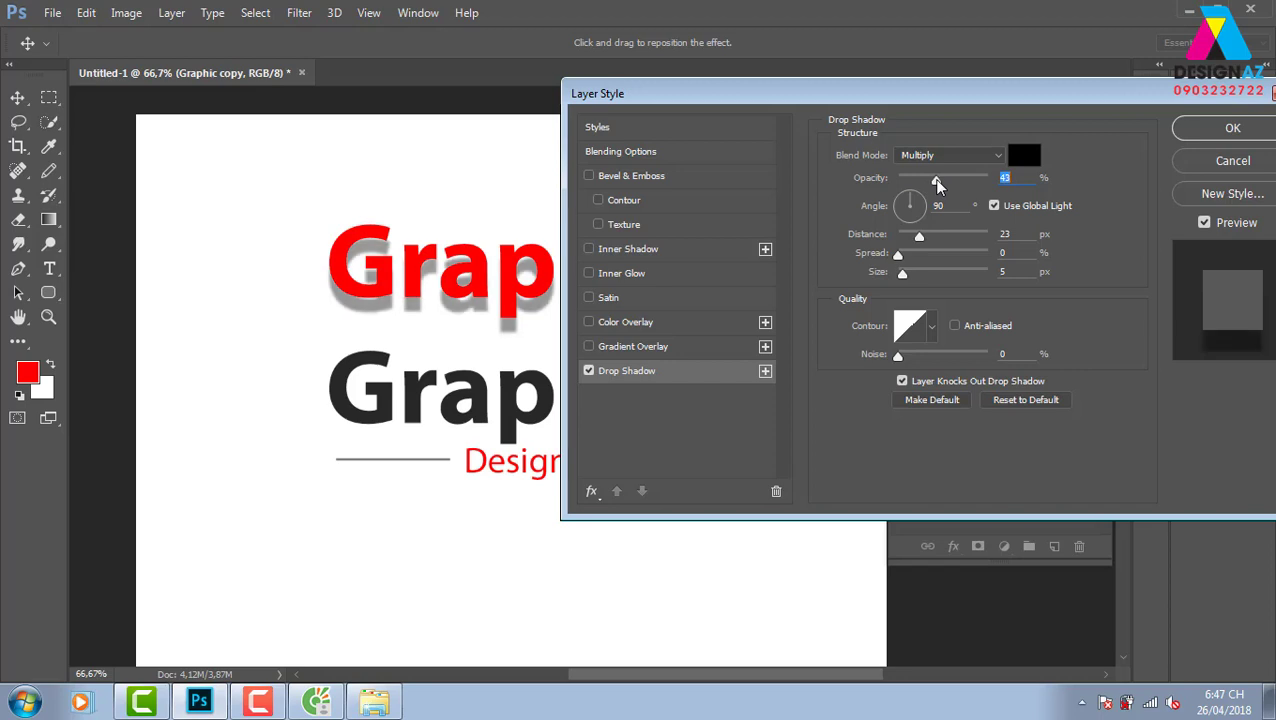
left_click(958, 181)
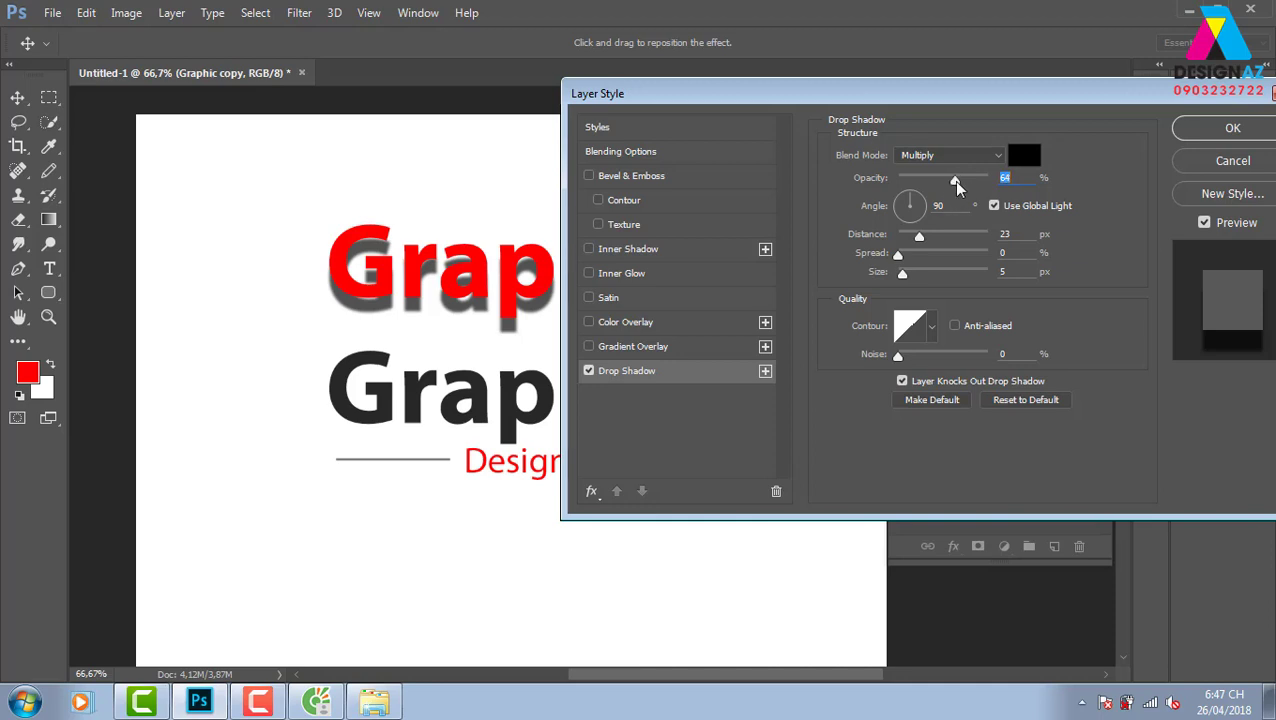
left_click_drag(958, 179, 967, 189)
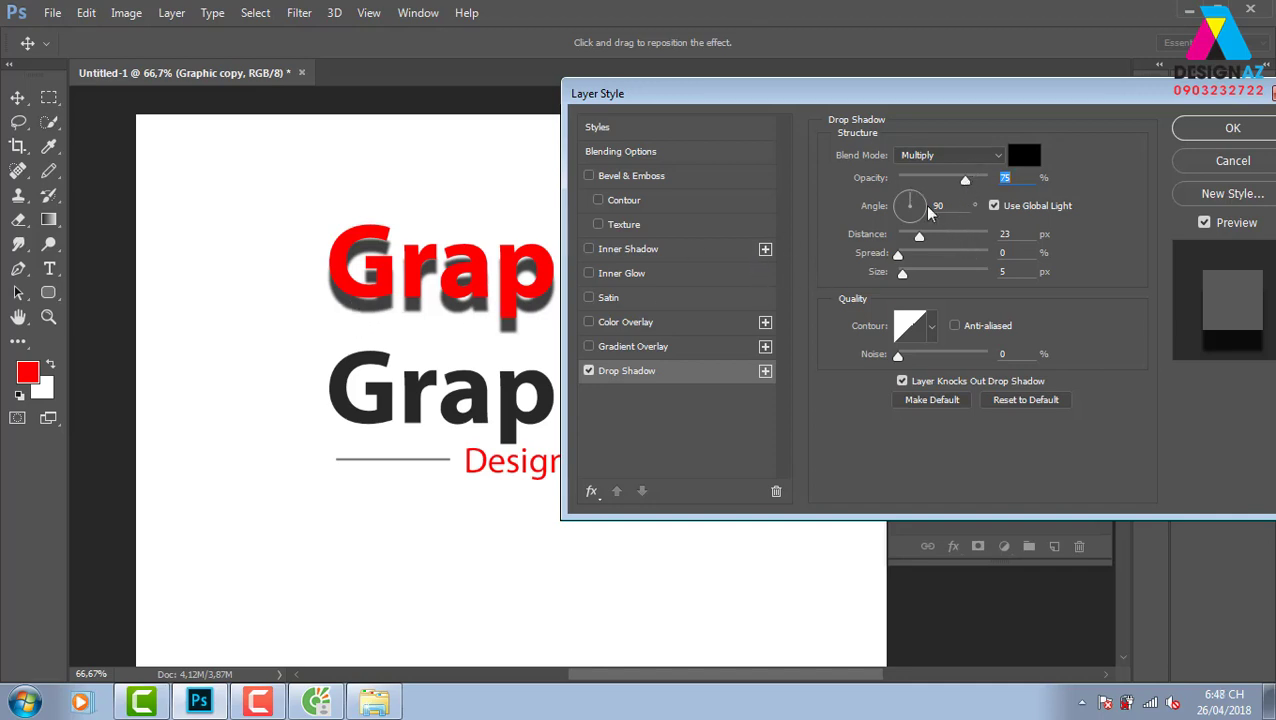
Step: Set the shadow angle to 41° and its distance to 0 px
mouse_move(928, 212)
left_mouse_down()
mouse_move(920, 195)
mouse_move(920, 218)
mouse_move(899, 206)
mouse_move(918, 198)
left_mouse_up()
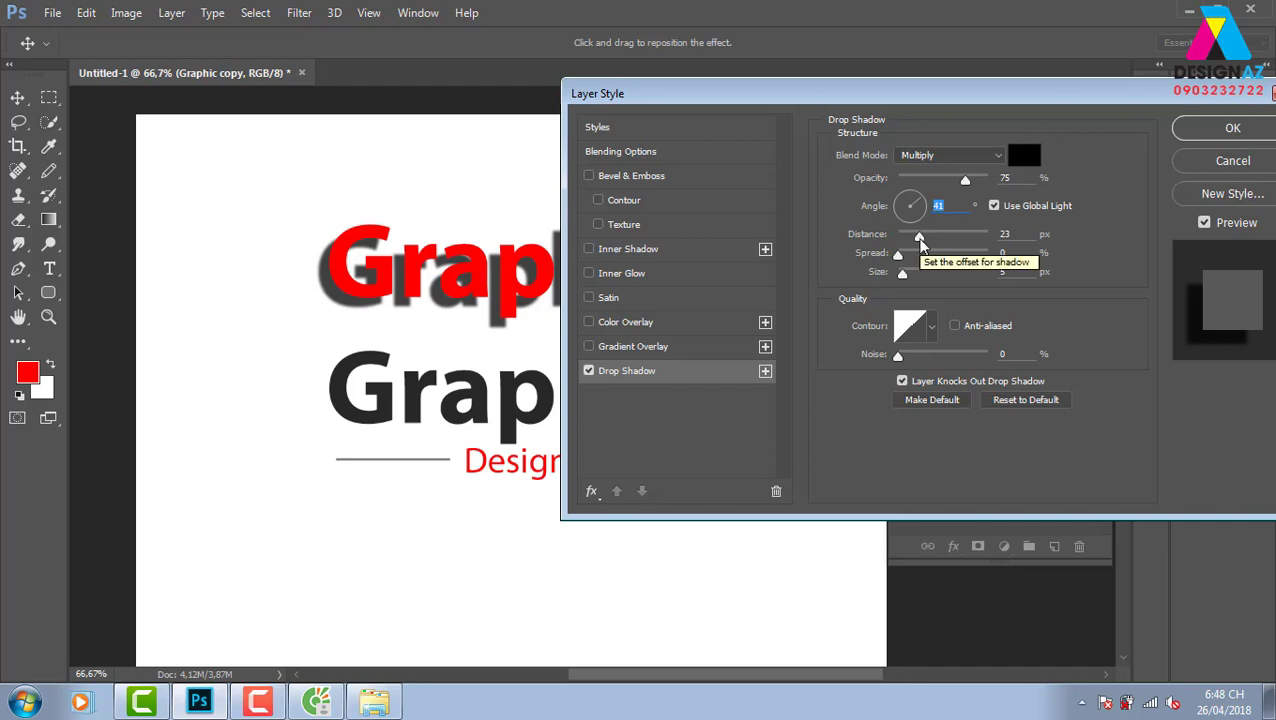
mouse_move(919, 237)
left_mouse_down()
mouse_move(939, 236)
mouse_move(905, 240)
left_mouse_up()
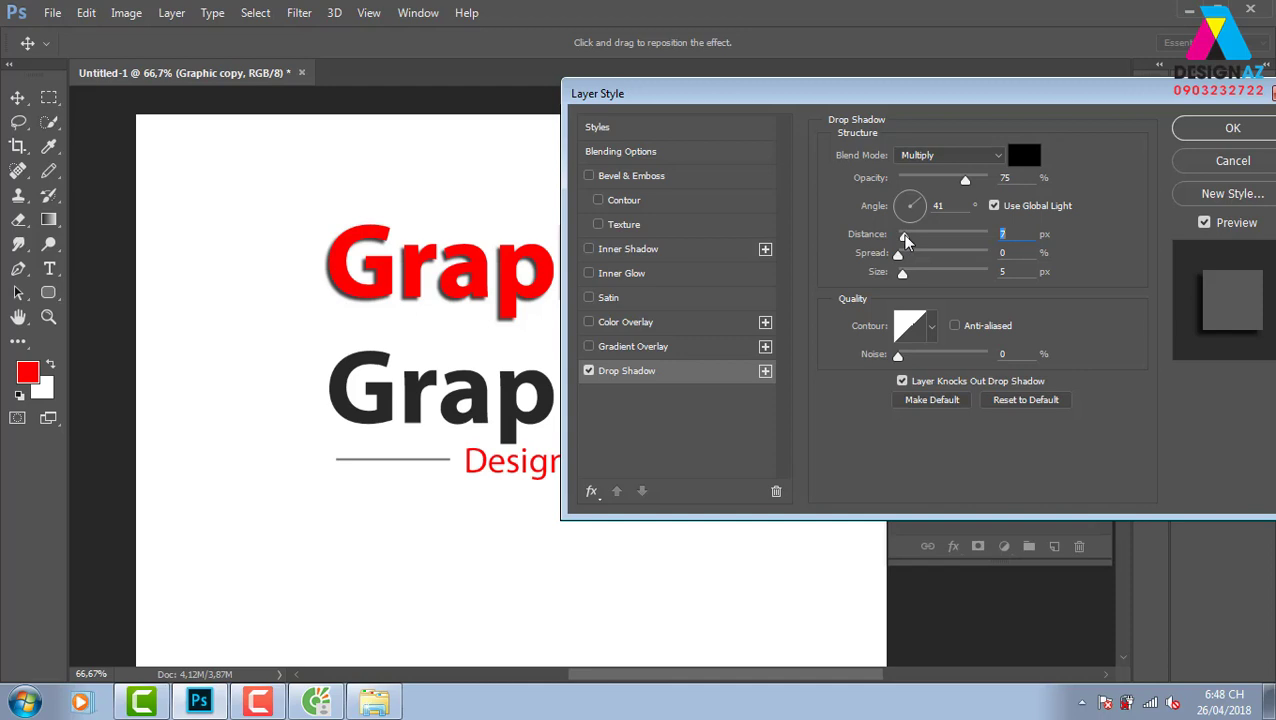
left_click_drag(905, 240, 897, 240)
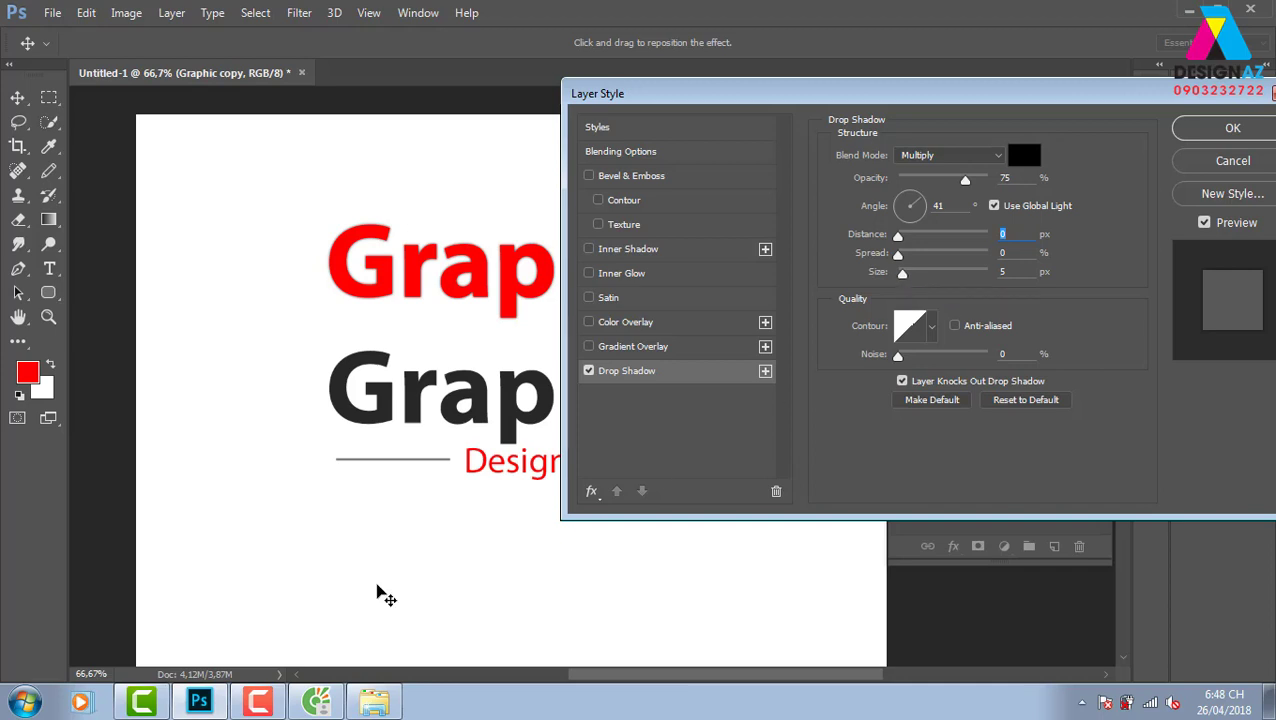
left_click(257, 702)
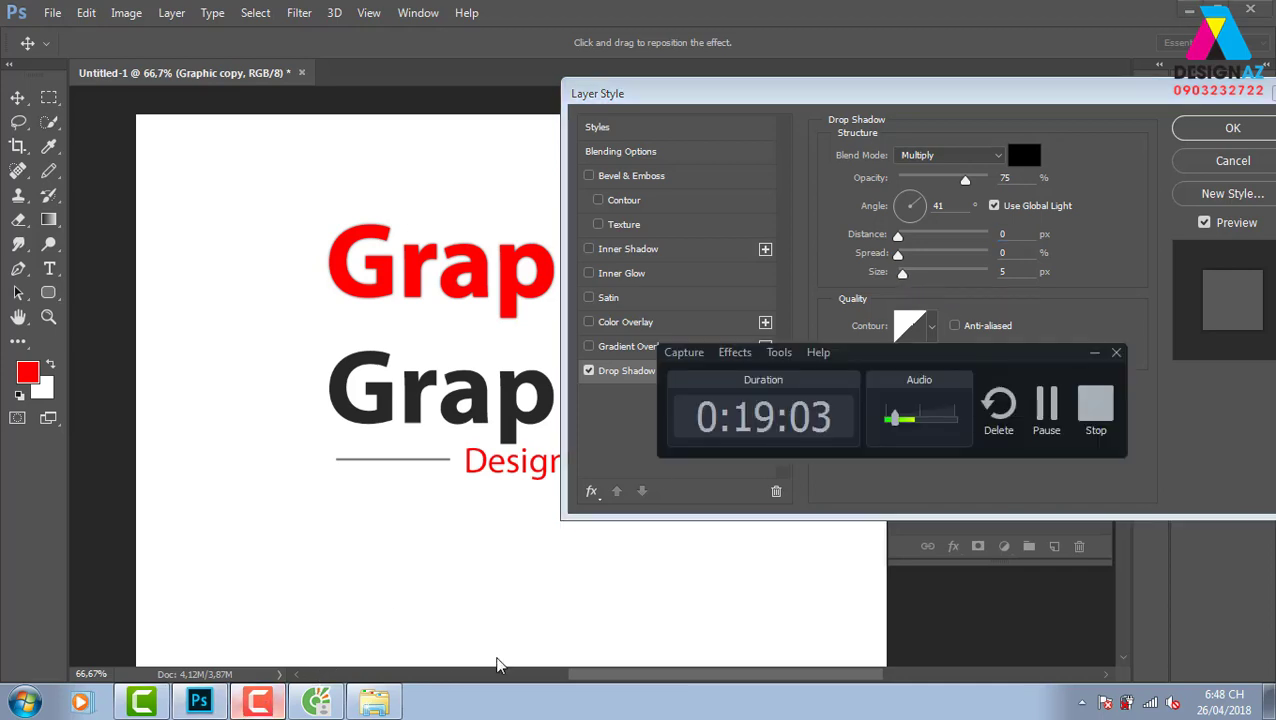
left_click(1040, 418)
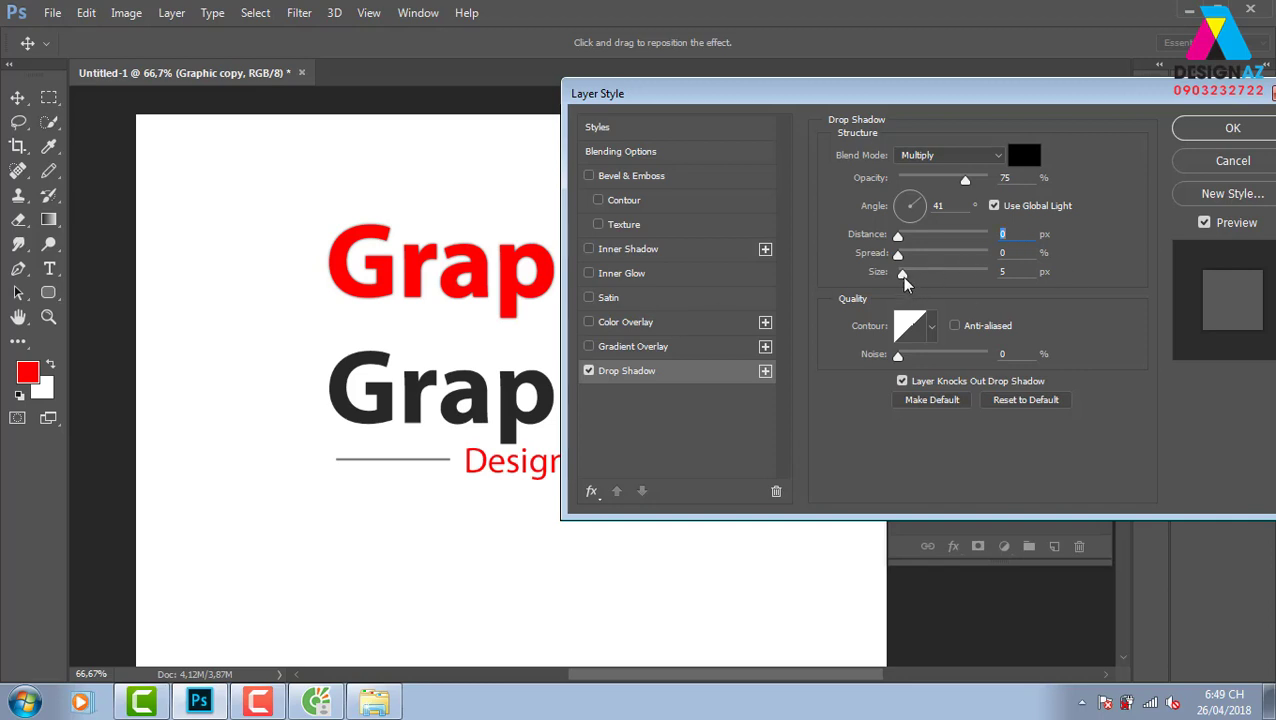
Step: Enlarge the shadow to 16 px, raise its opacity to 100%, and show the contour choices
left_click_drag(903, 277, 910, 274)
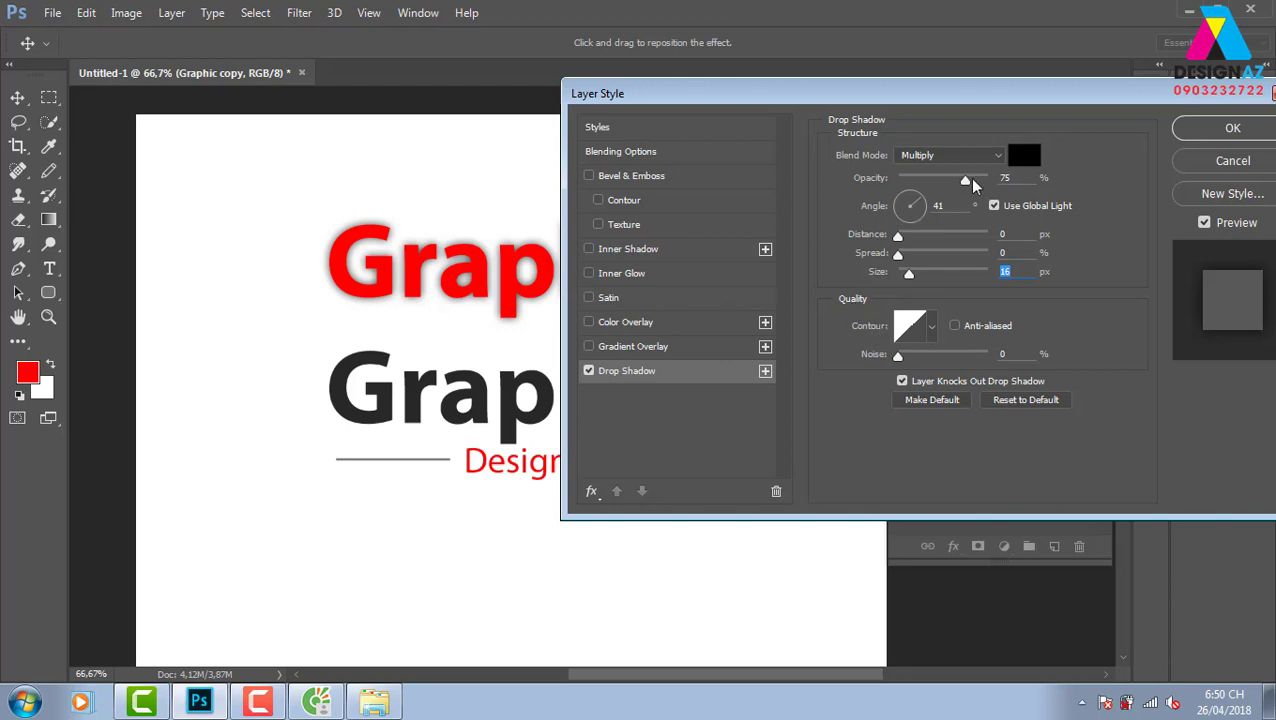
left_click_drag(972, 181, 990, 181)
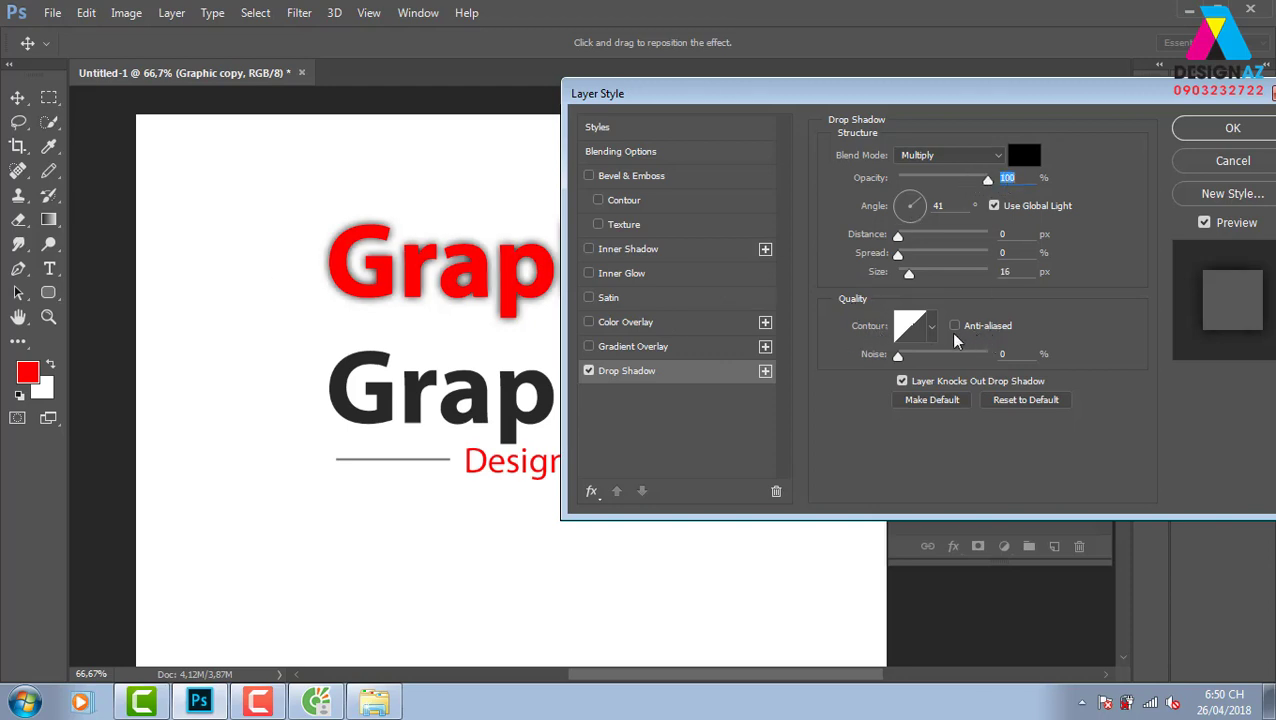
left_click(931, 326)
Step: Try a contoured drop shadow 13 px from the red headline, then switch the shadow off
left_click(857, 402)
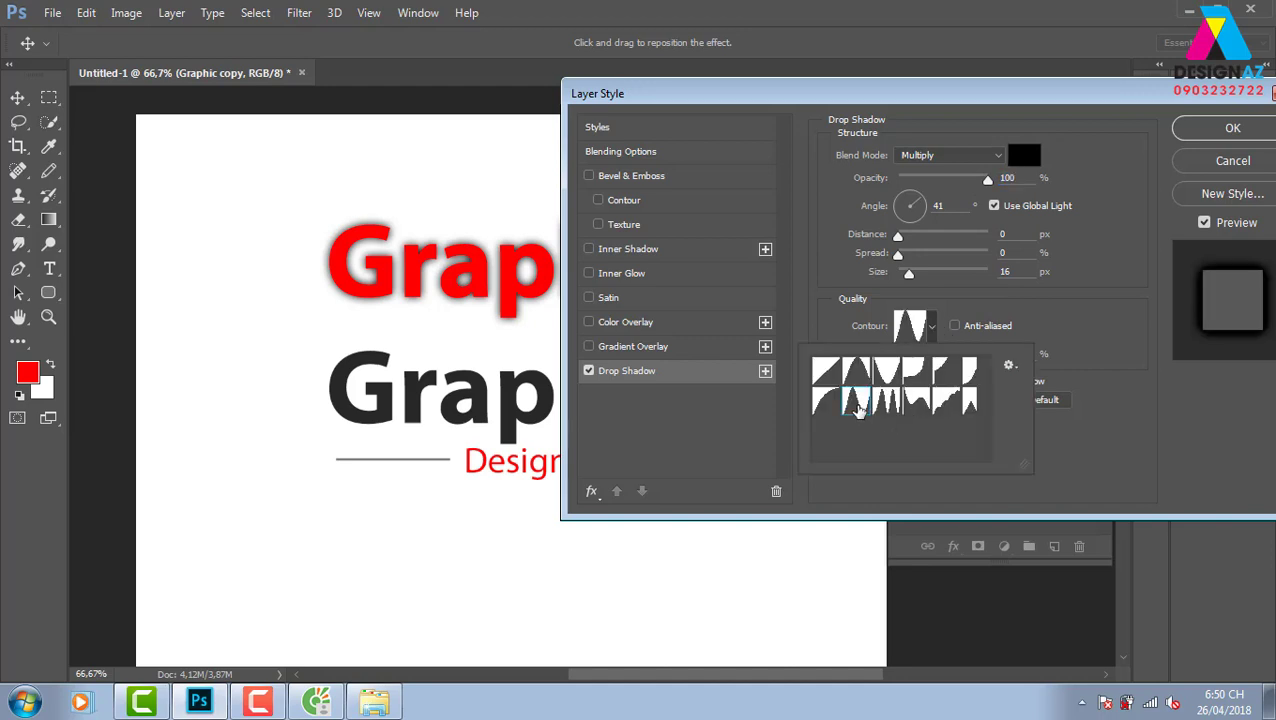
left_click(887, 401)
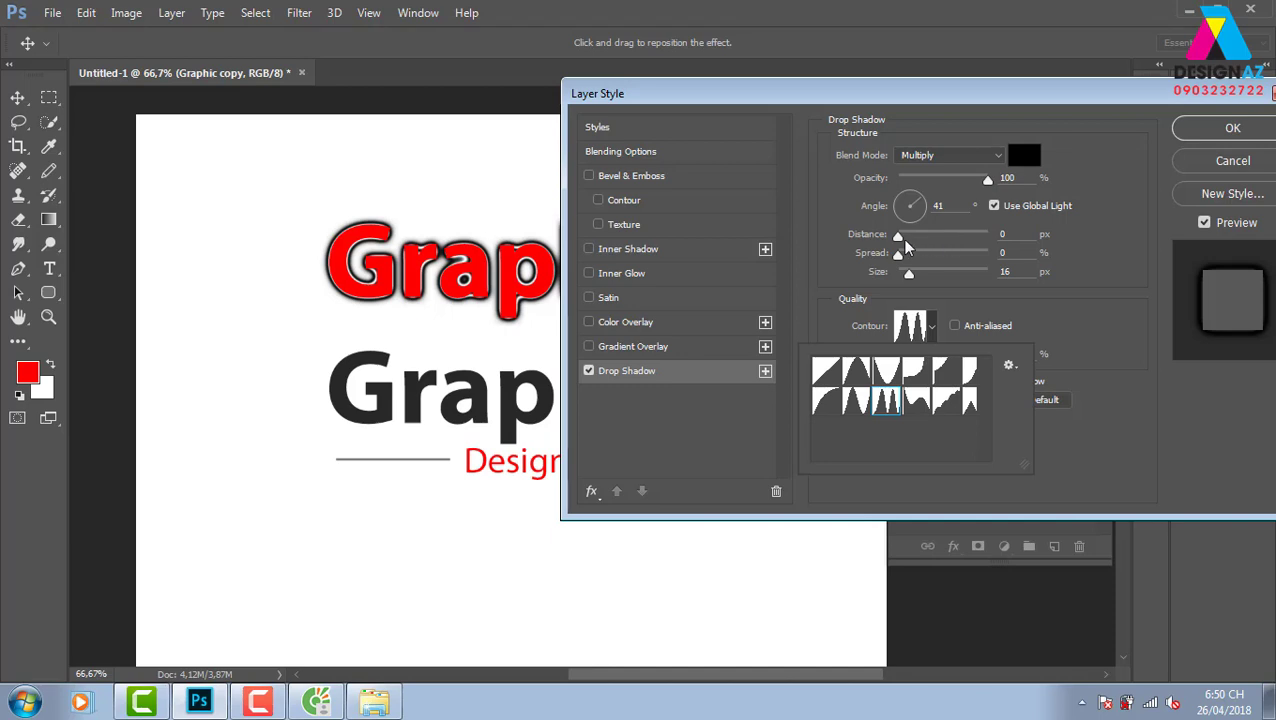
left_click_drag(898, 236, 911, 245)
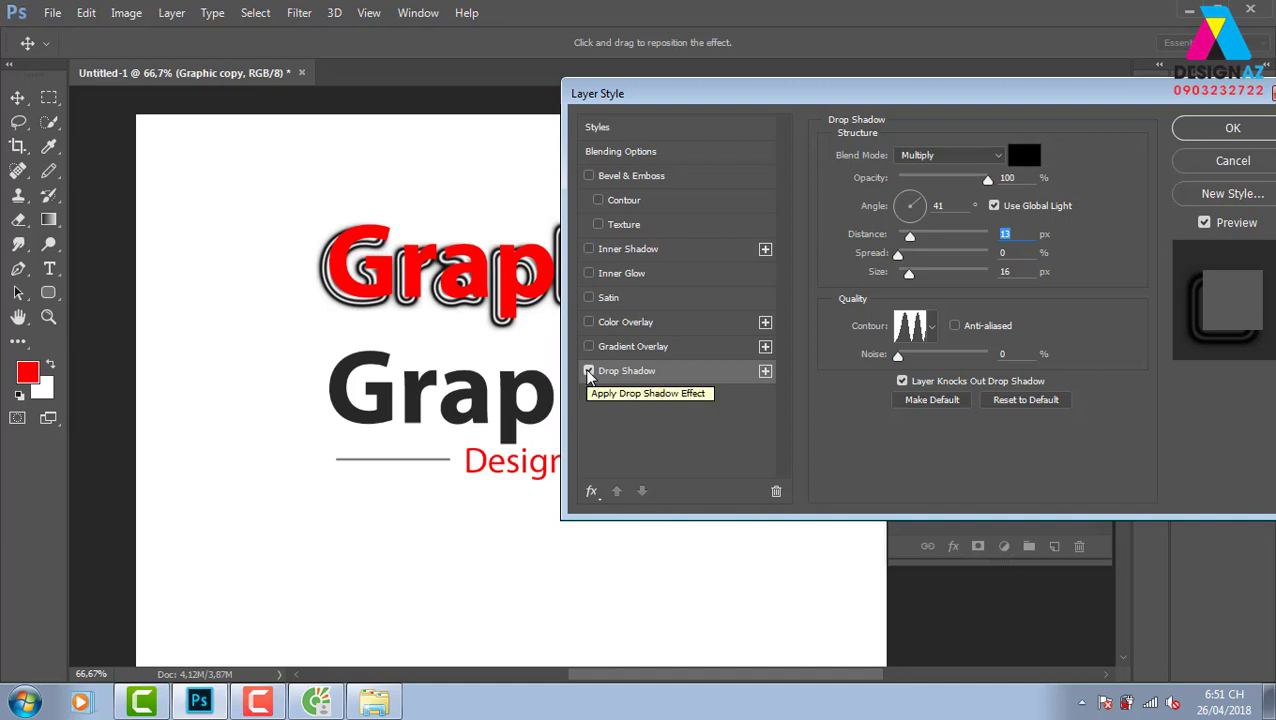
left_click(588, 371)
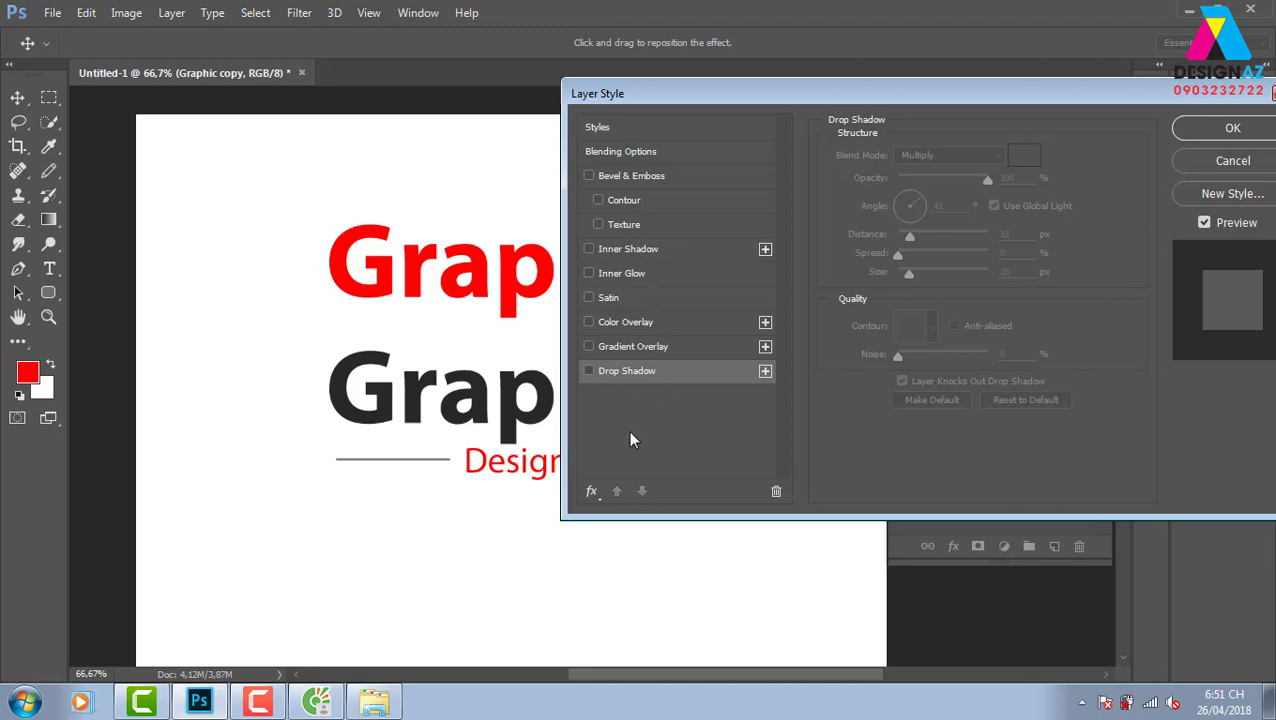
left_click(595, 493)
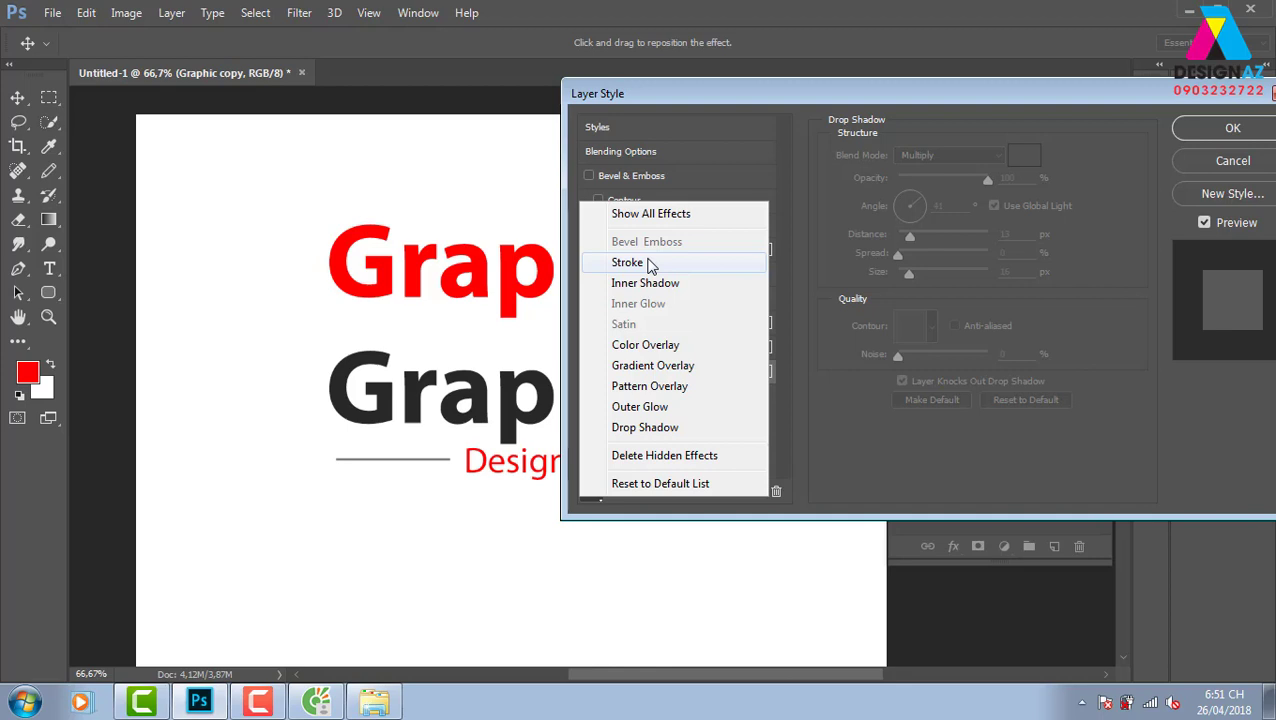
Step: Add a 5 px black stroke, positioned inside, to the red headline letters
left_click(650, 263)
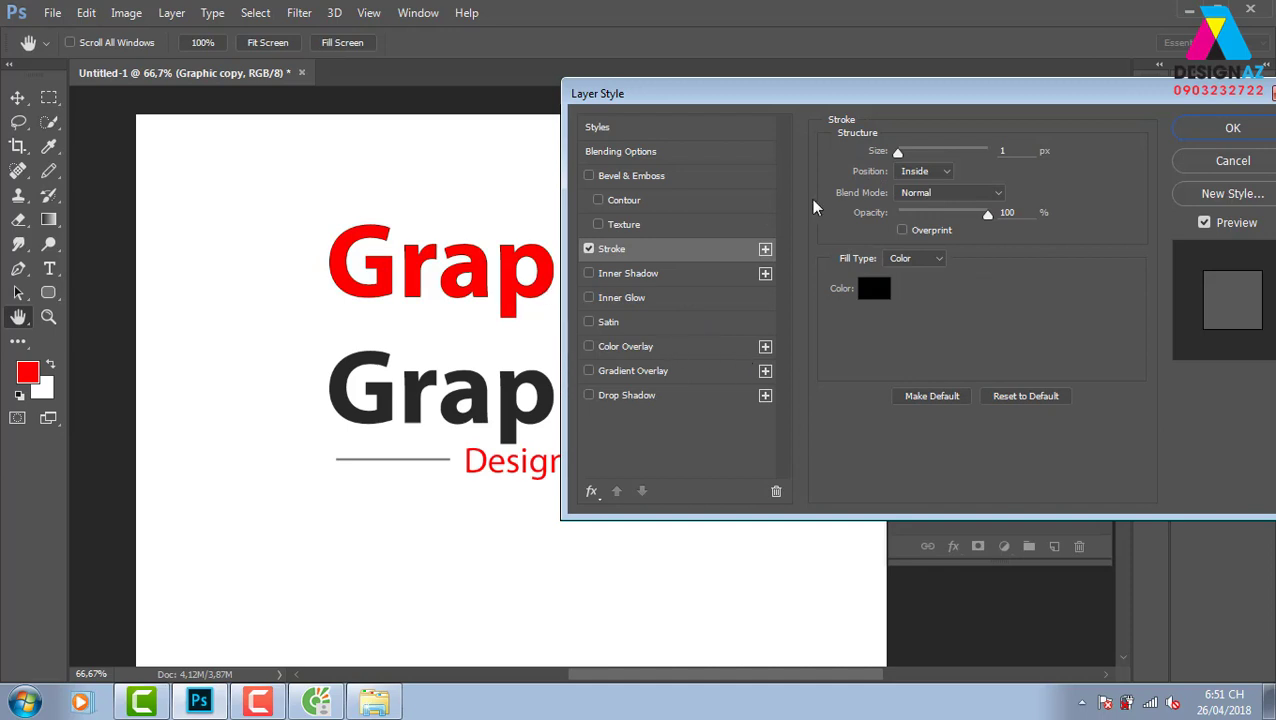
left_click_drag(905, 155, 902, 156)
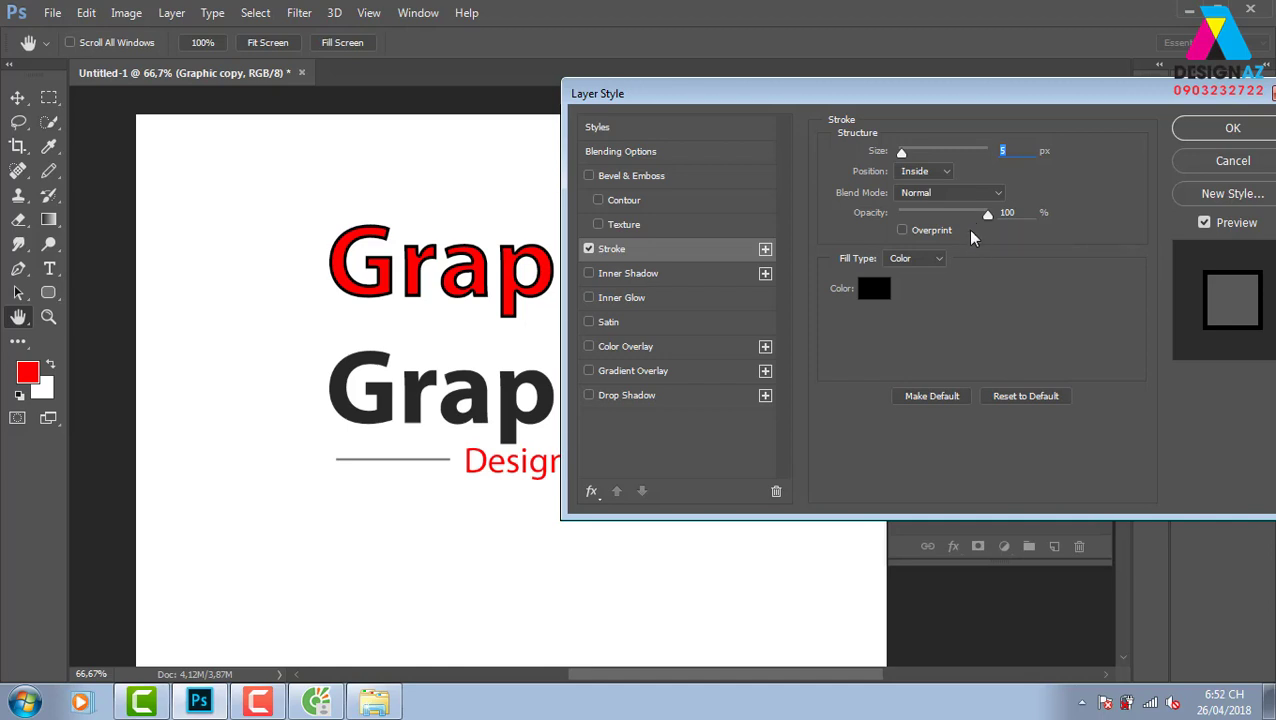
left_click(884, 291)
Step: Trial a green stroke colour, then cancel so the stroke stays black
left_click(852, 307)
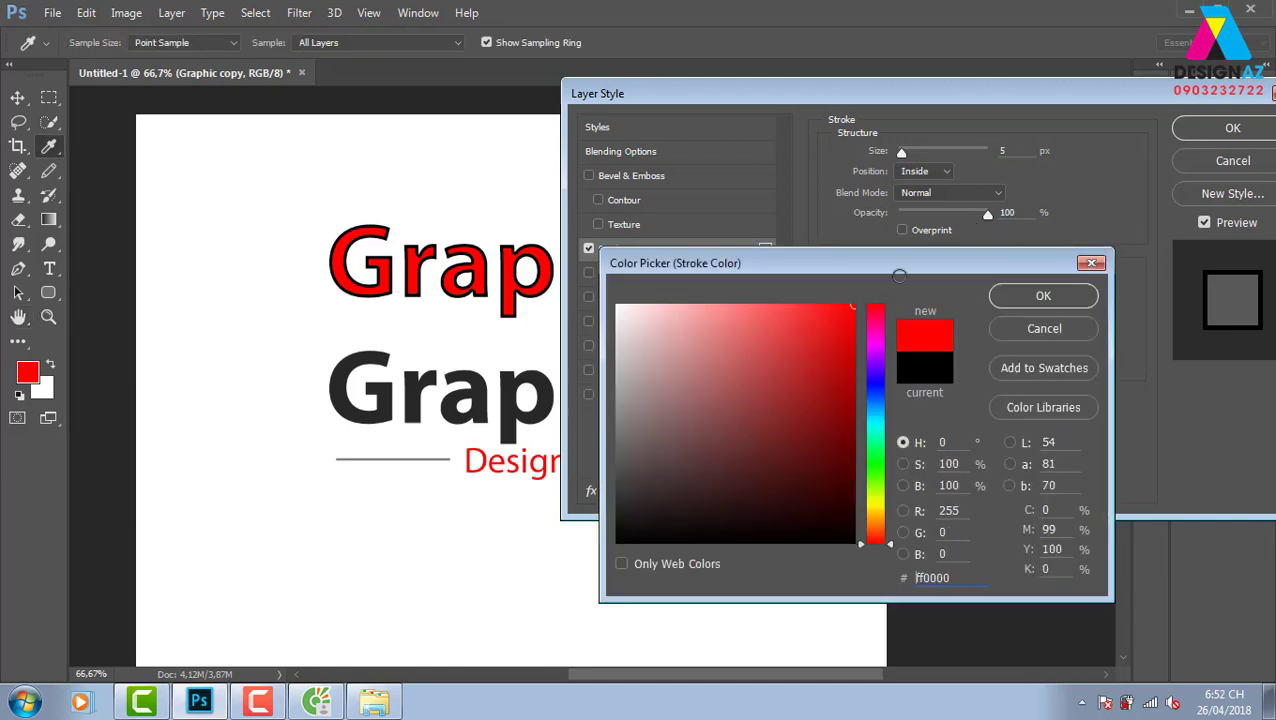
left_click(876, 441)
left_click(852, 368)
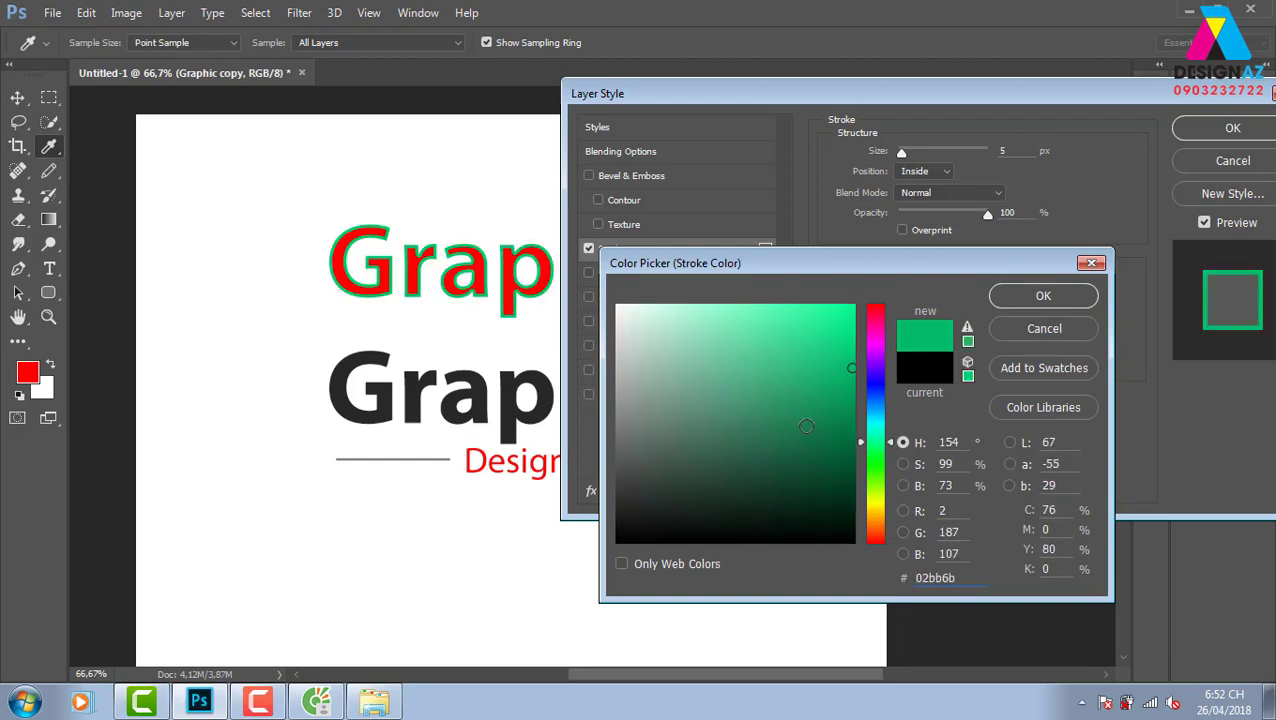
left_click(1090, 263)
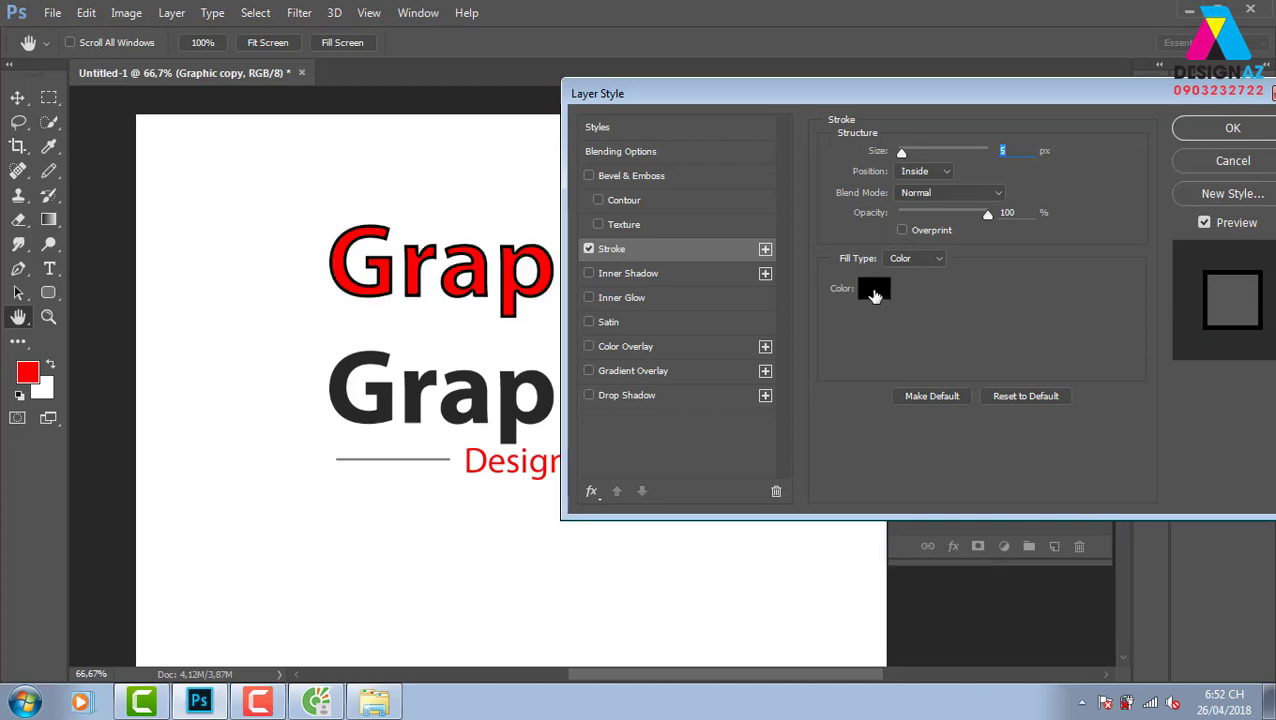
left_click(918, 260)
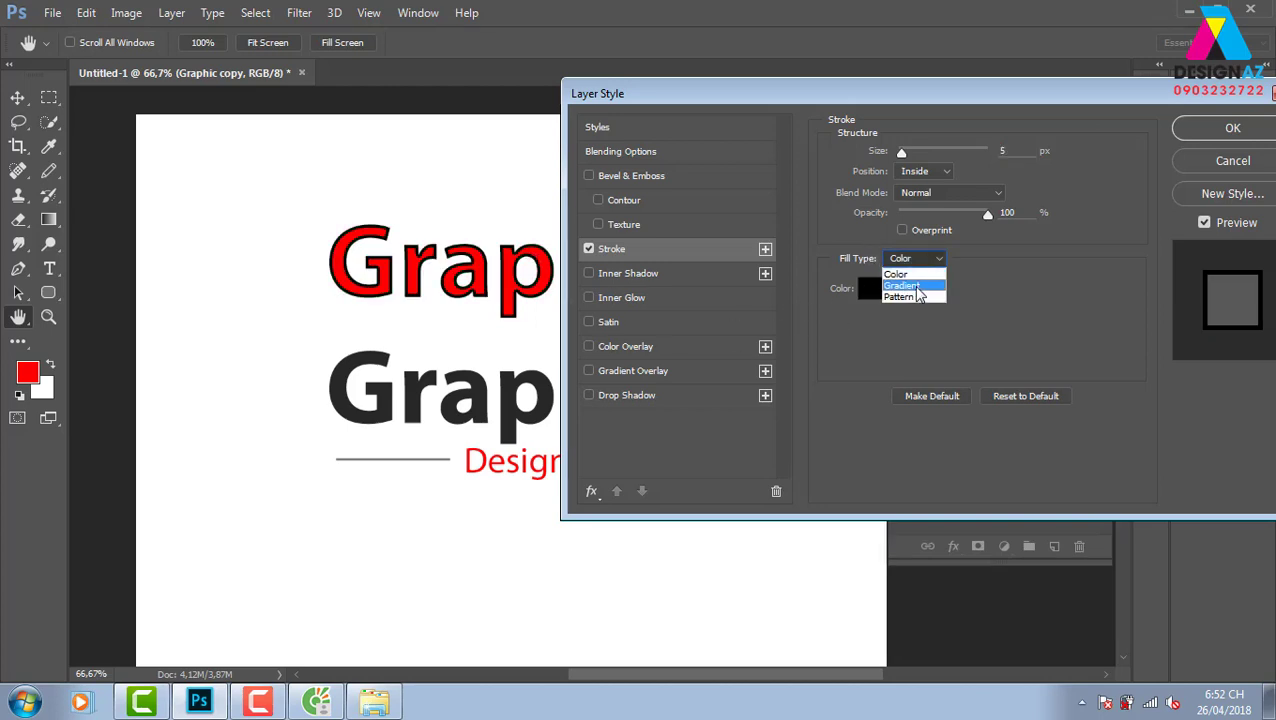
left_click(914, 278)
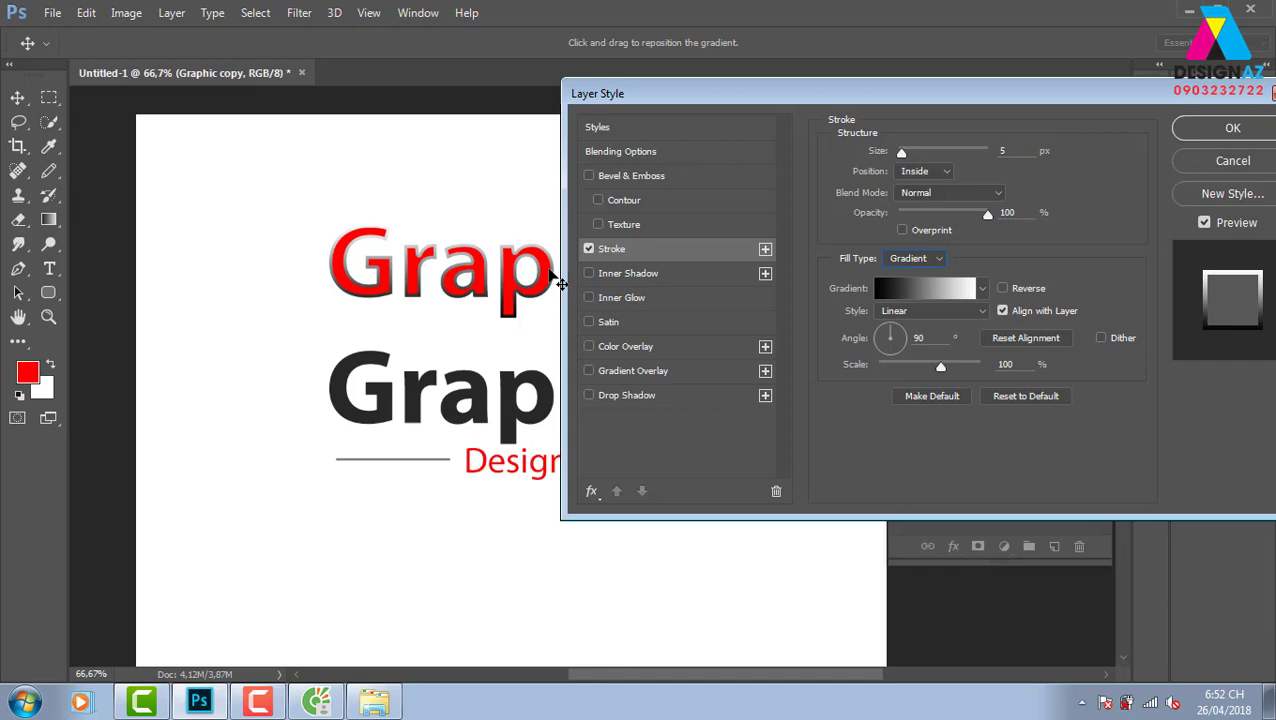
left_click(938, 258)
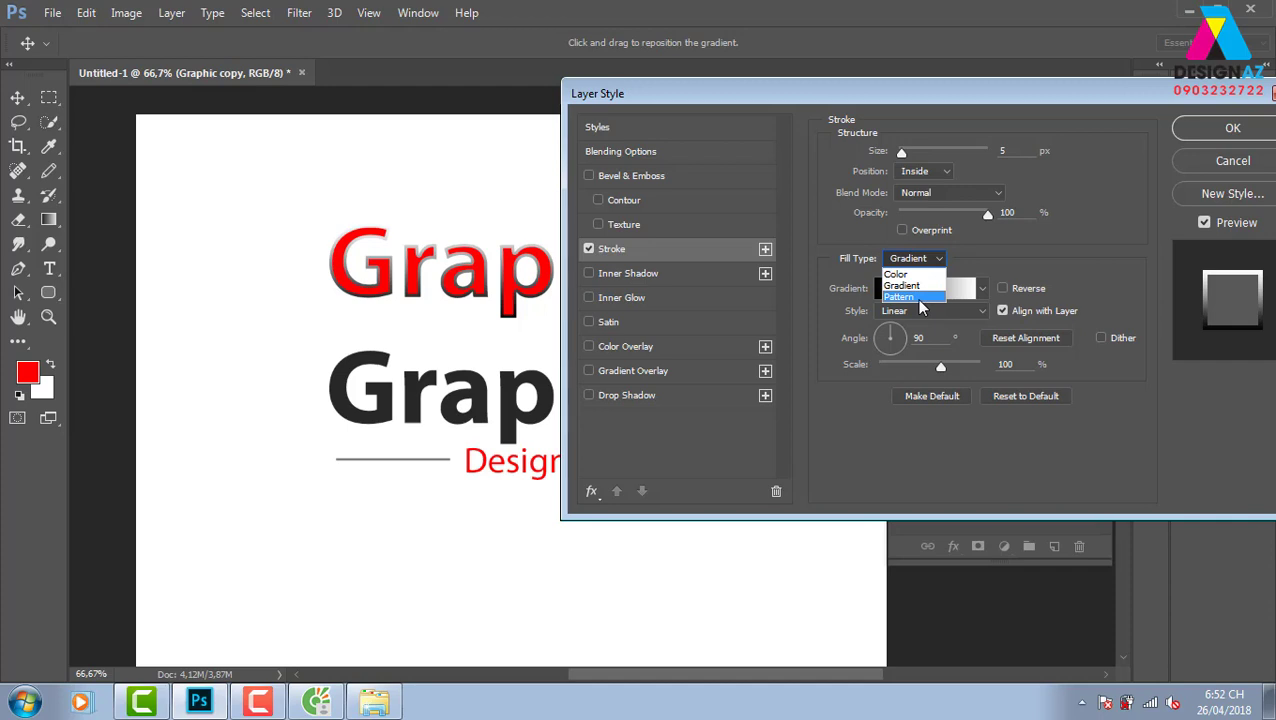
left_click(900, 297)
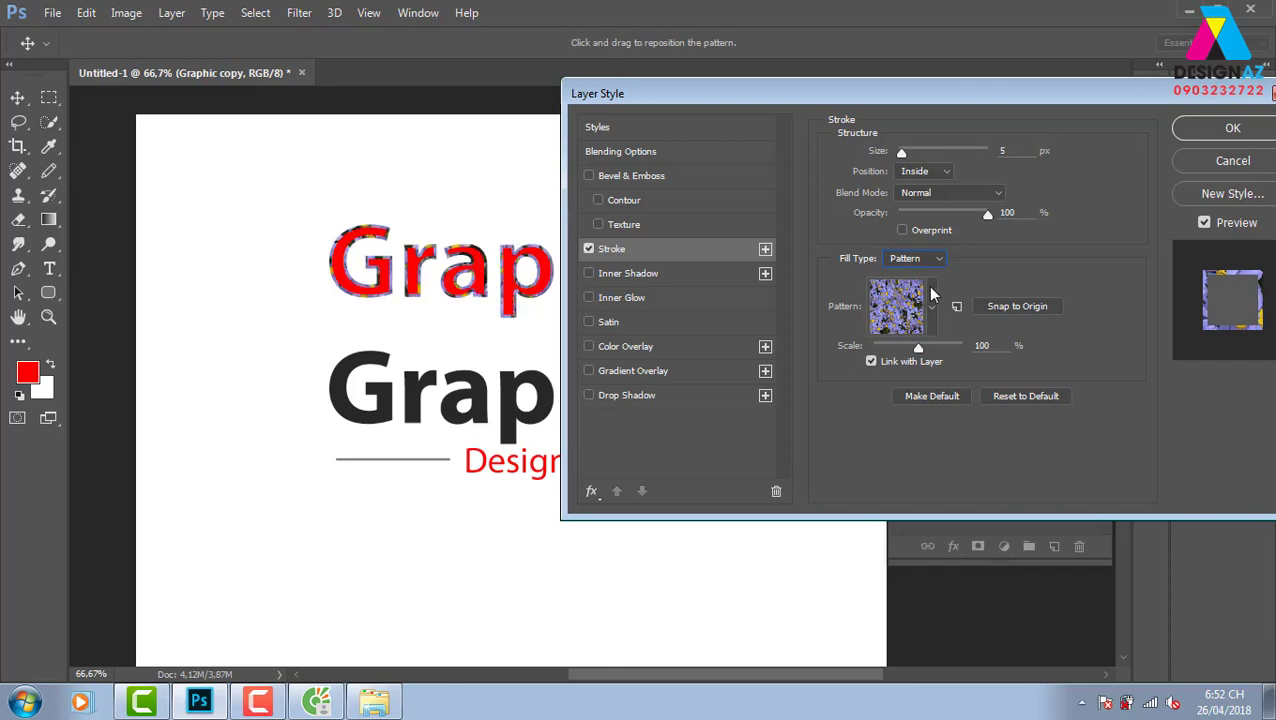
left_click(915, 258)
left_click(900, 272)
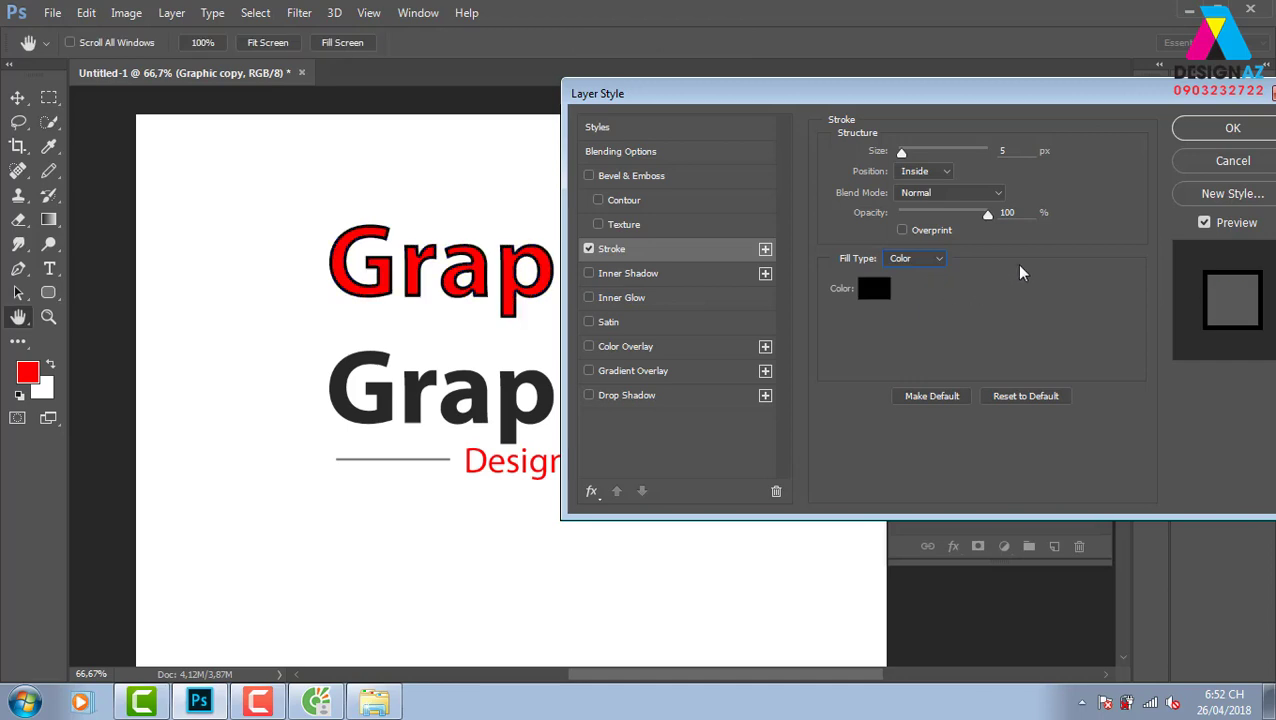
Step: Apply the black stroke and test the layer opacity, keeping it at 100%
left_click(1232, 128)
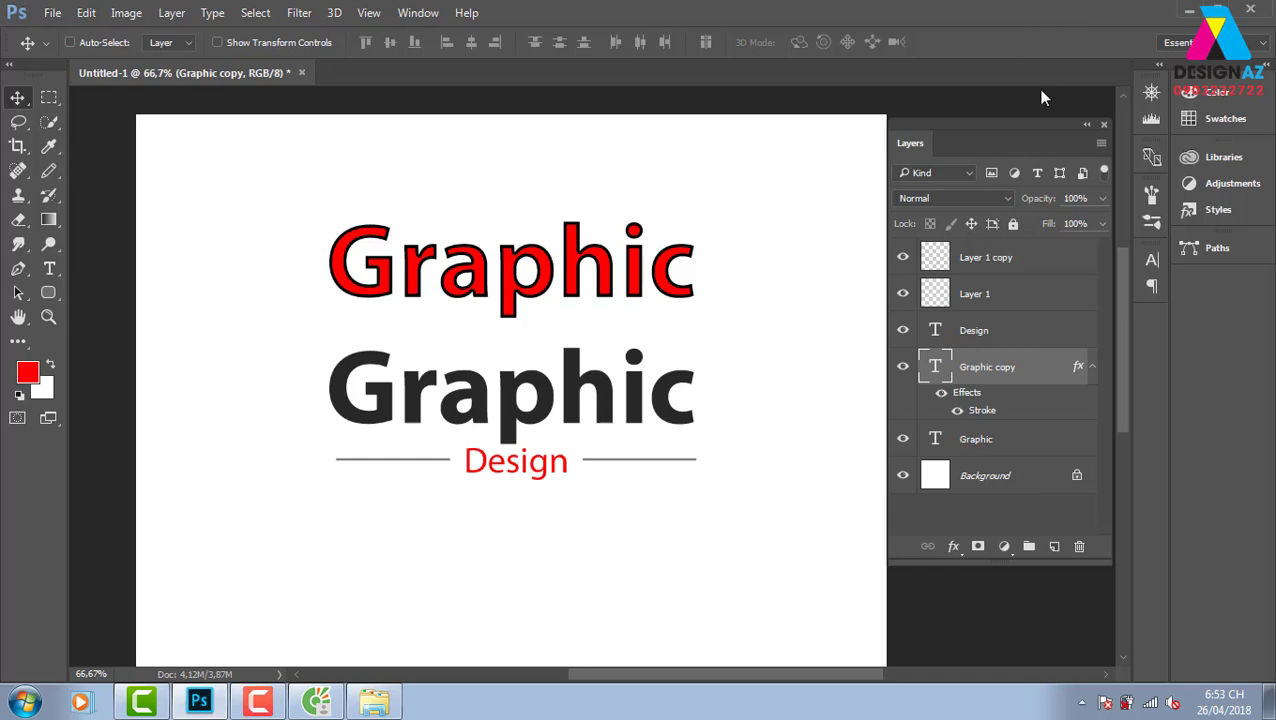
left_click(1103, 198)
left_click_drag(1063, 223, 1061, 223)
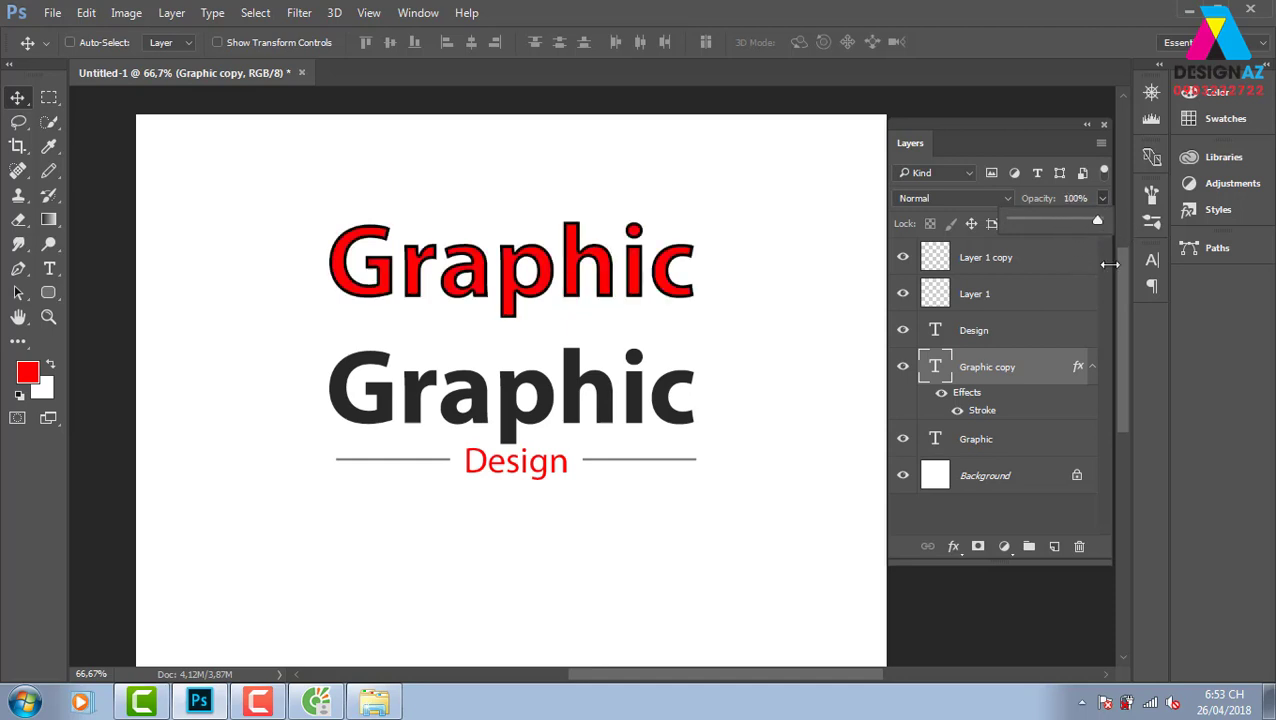
left_click(755, 211)
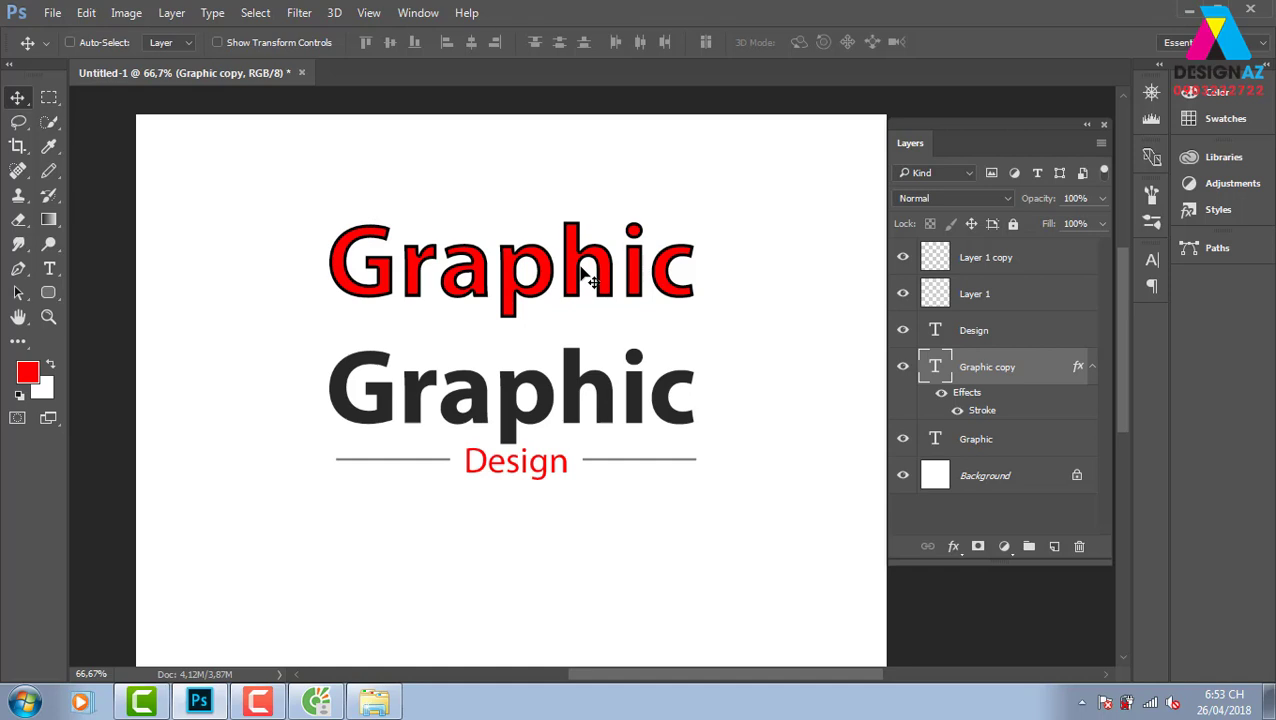
Step: Test 0% fill for a hollow outline, then undo to restore the red fill
left_click(1101, 224)
left_click_drag(1099, 245, 597, 330)
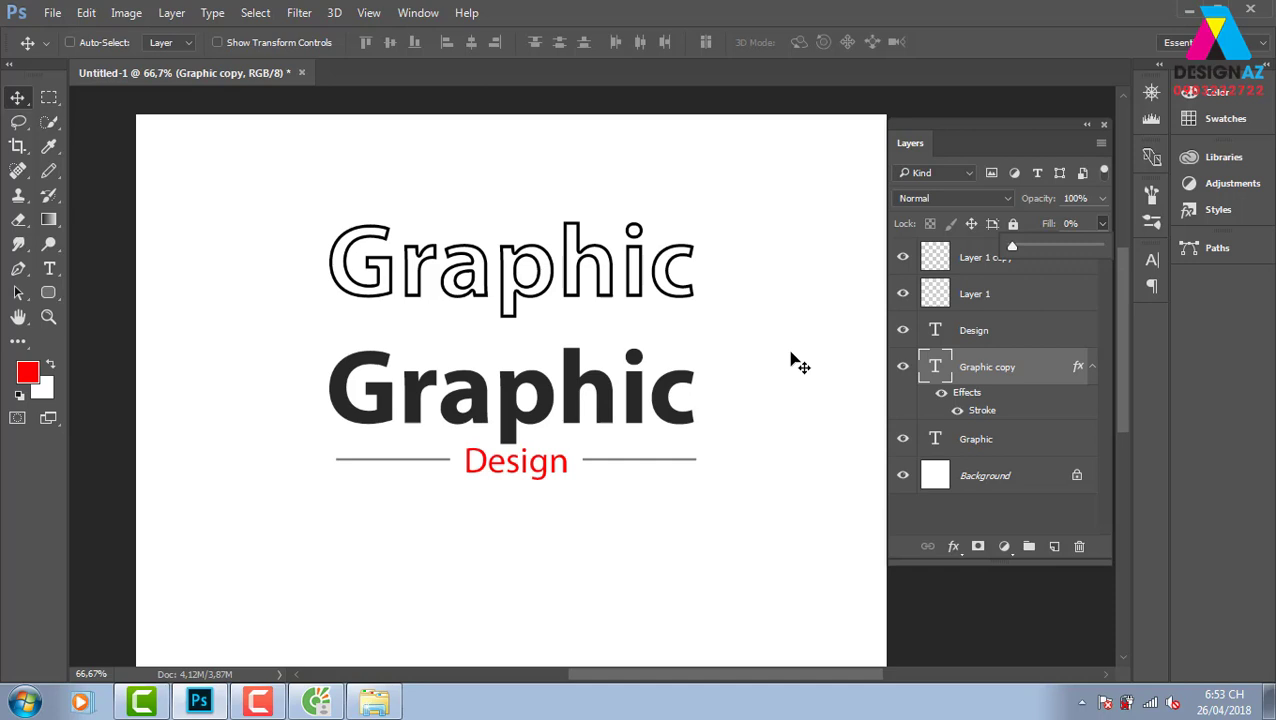
left_click(780, 416)
key("ctrl+z")
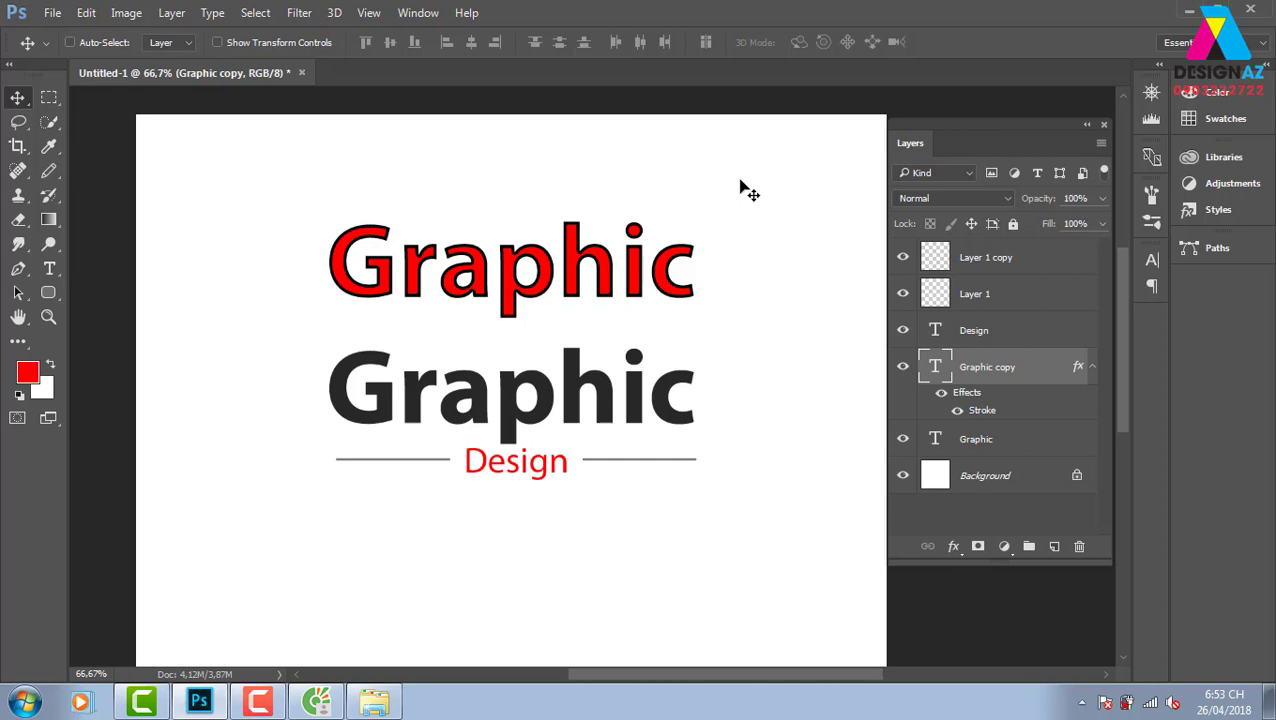
key("ctrl")
key("ctrl")
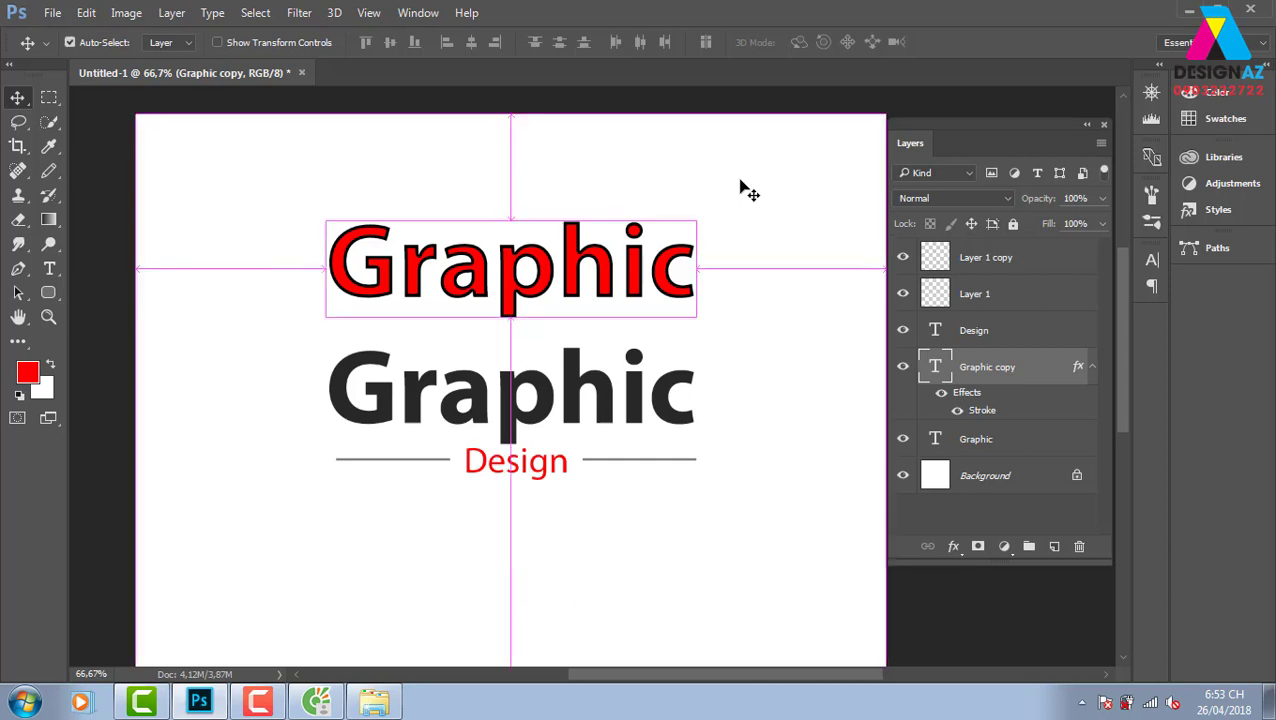
Step: Browse to thuvienanh > thiennhien and open the 07 hhi marsh mh photo
key("ctrl+o")
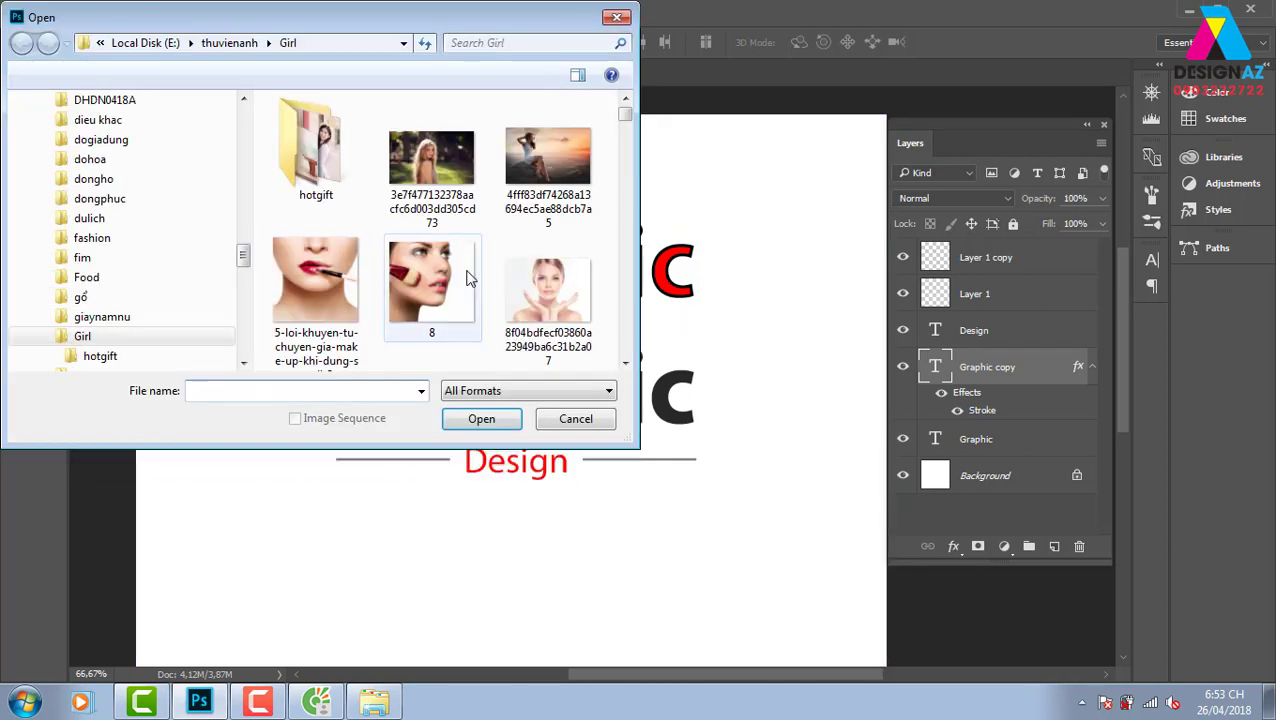
left_click_drag(623, 115, 626, 146)
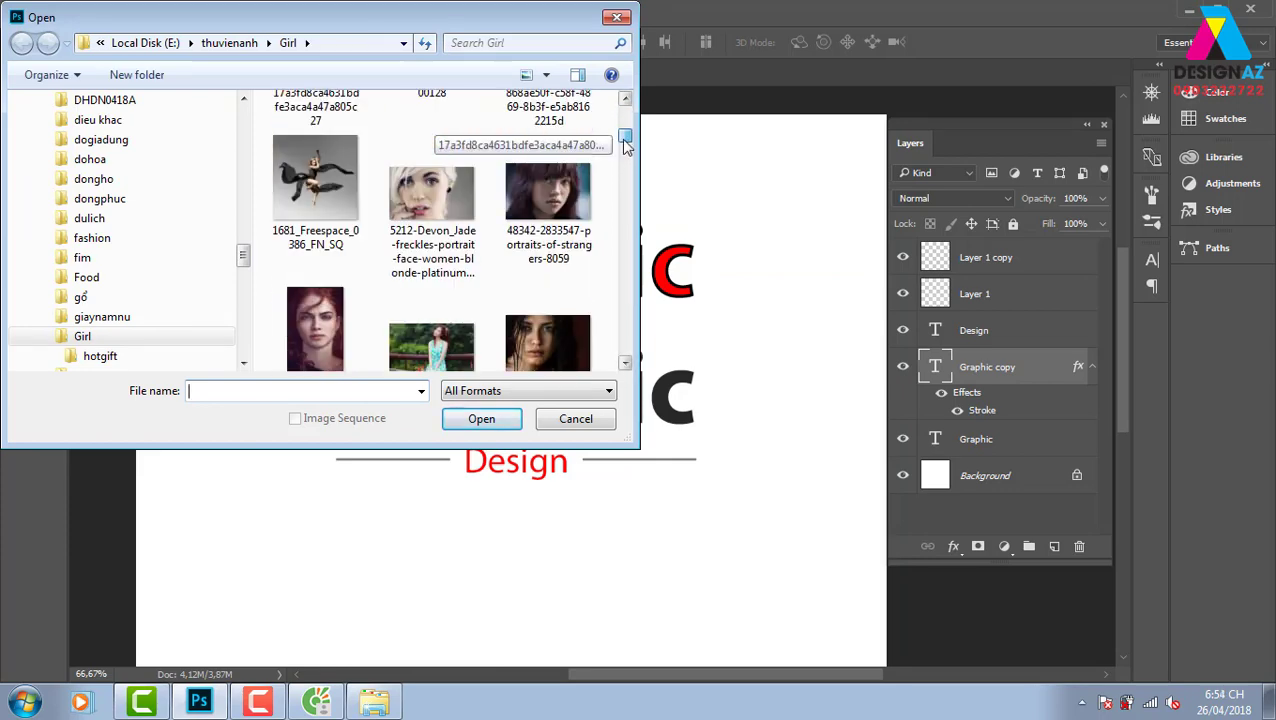
left_click(229, 43)
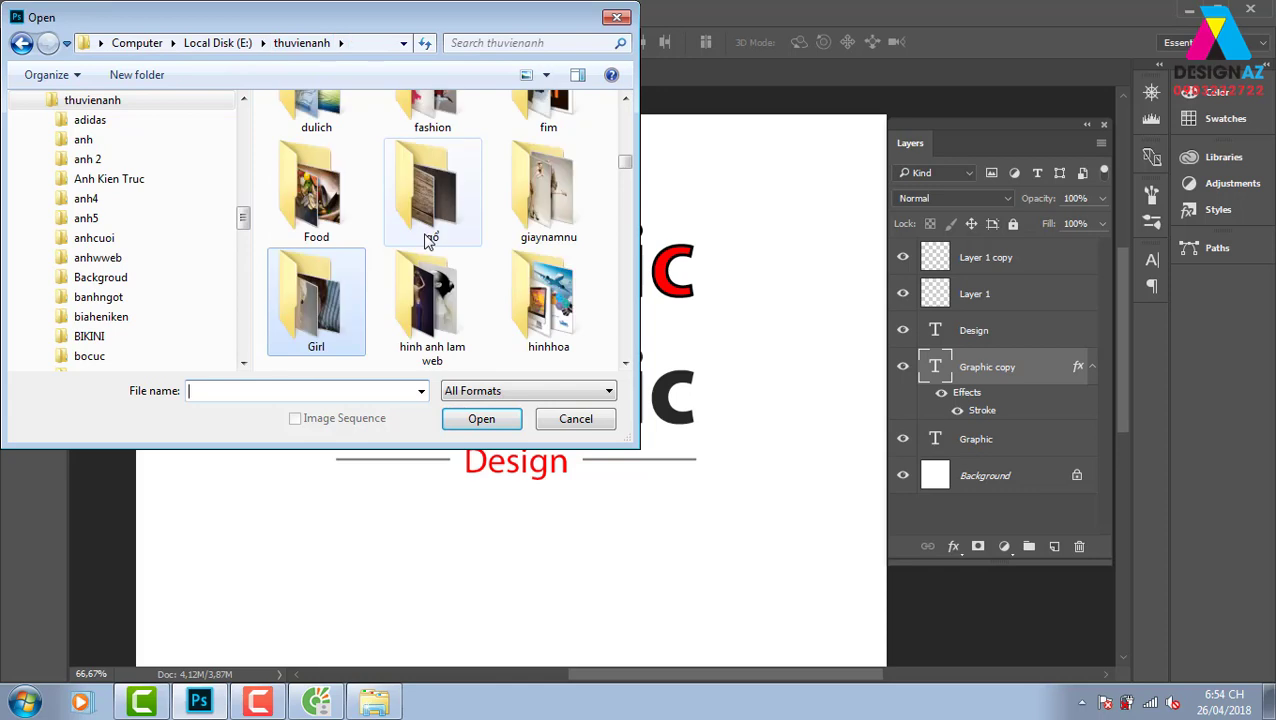
scroll(424, 237, "down", 5)
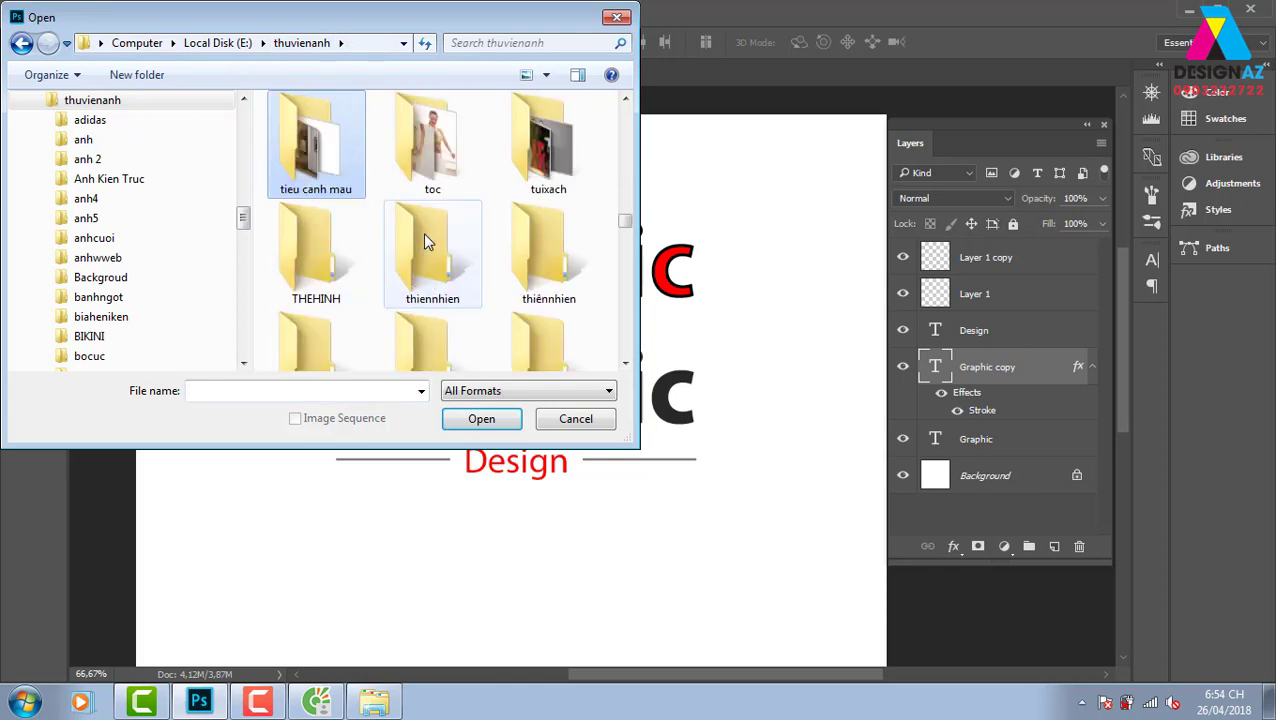
key("Right")
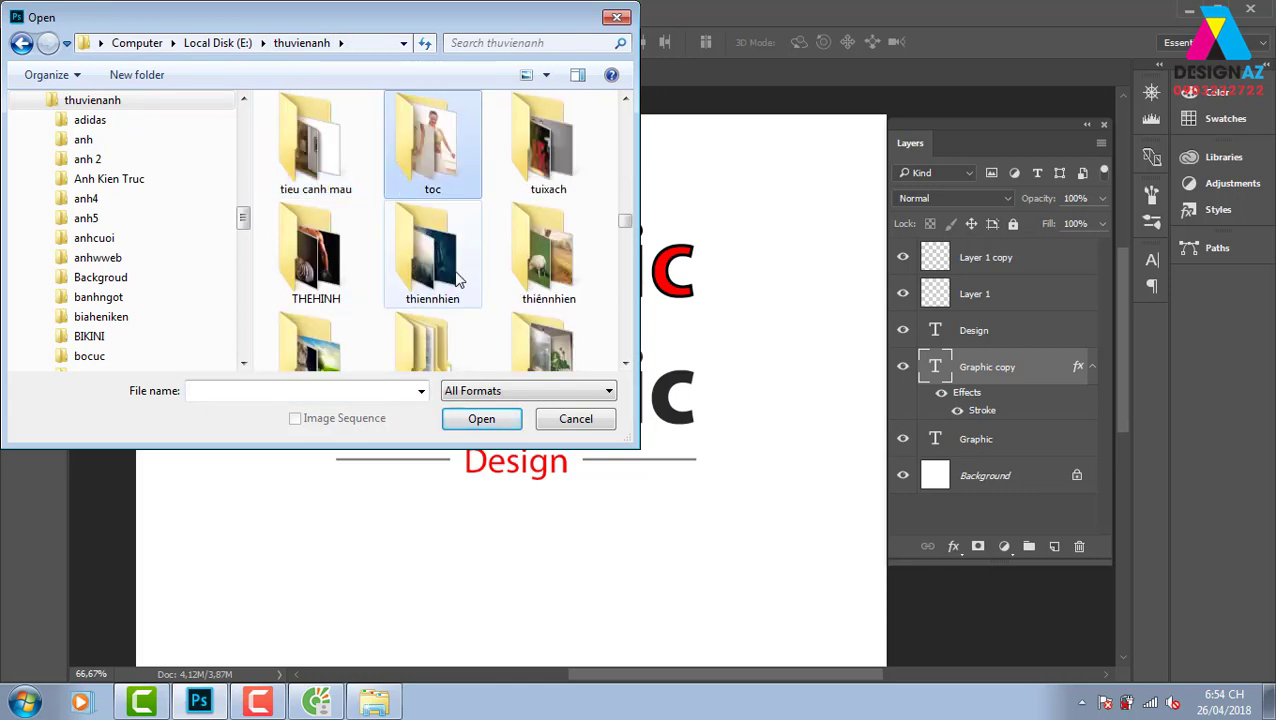
double_click(457, 280)
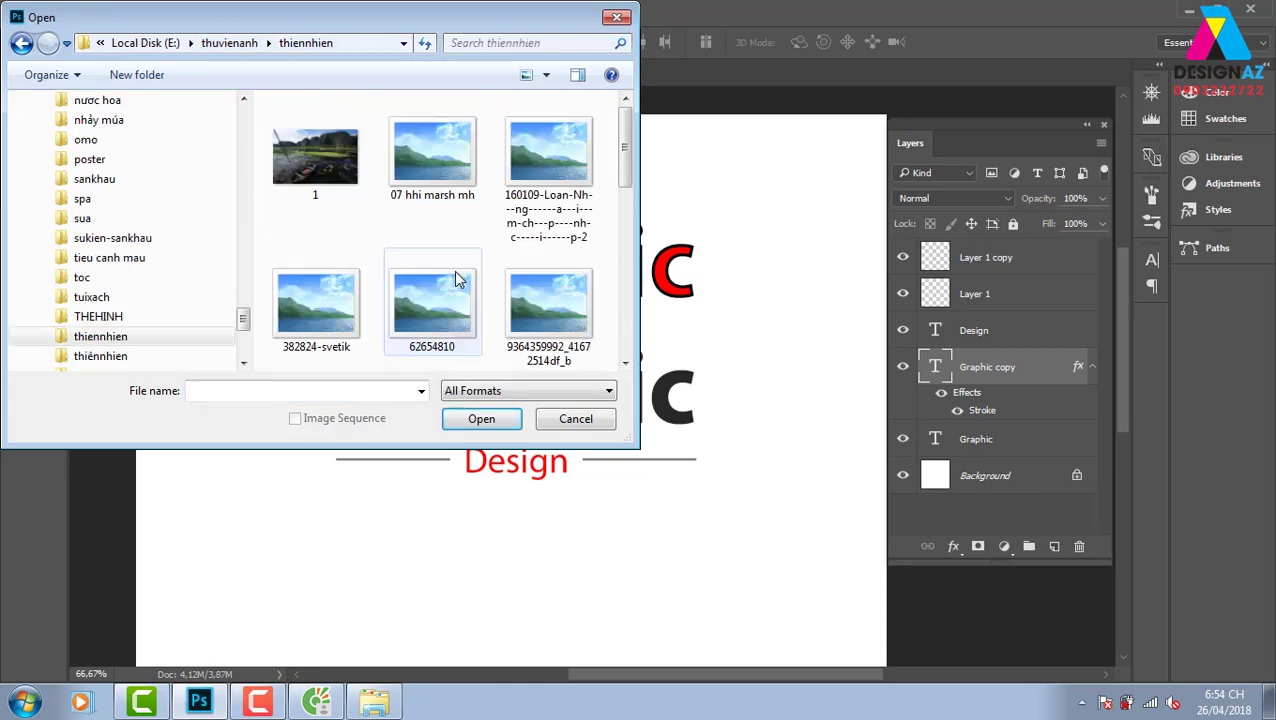
left_click(460, 177)
left_click(482, 419)
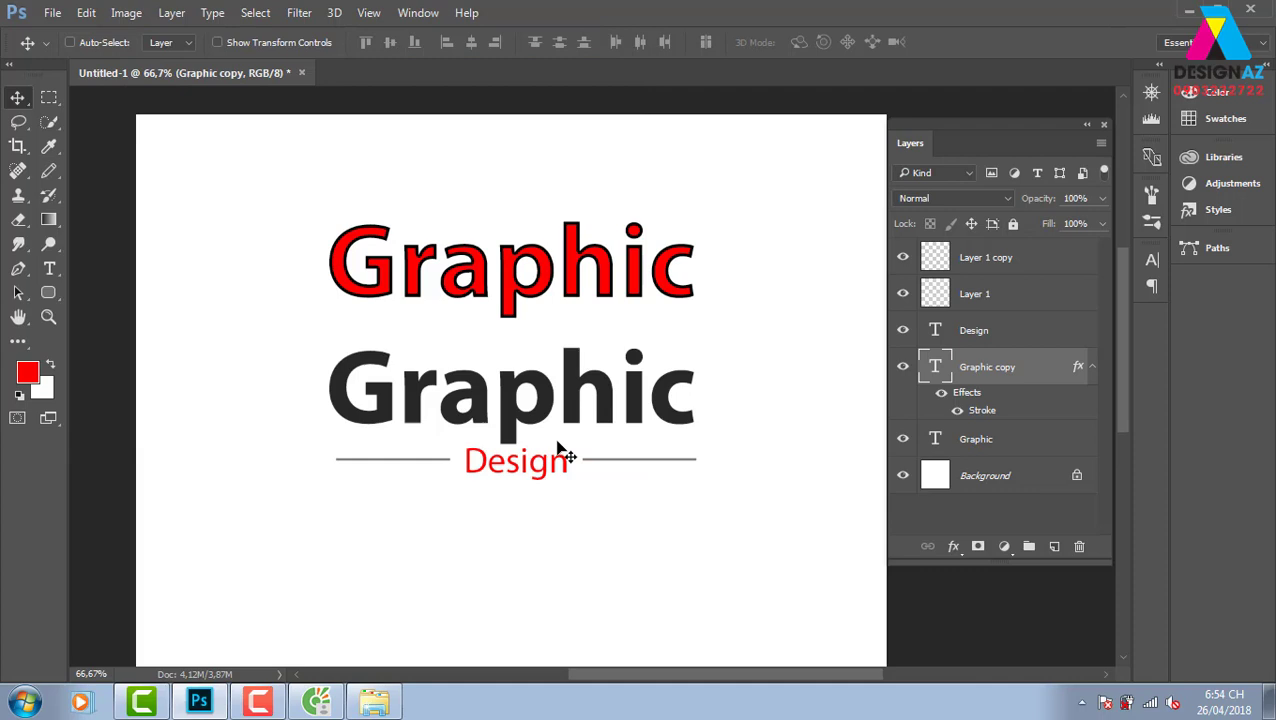
Step: Copy the whole marsh photo and paste it onto a new layer above Background
key("ctrl+a")
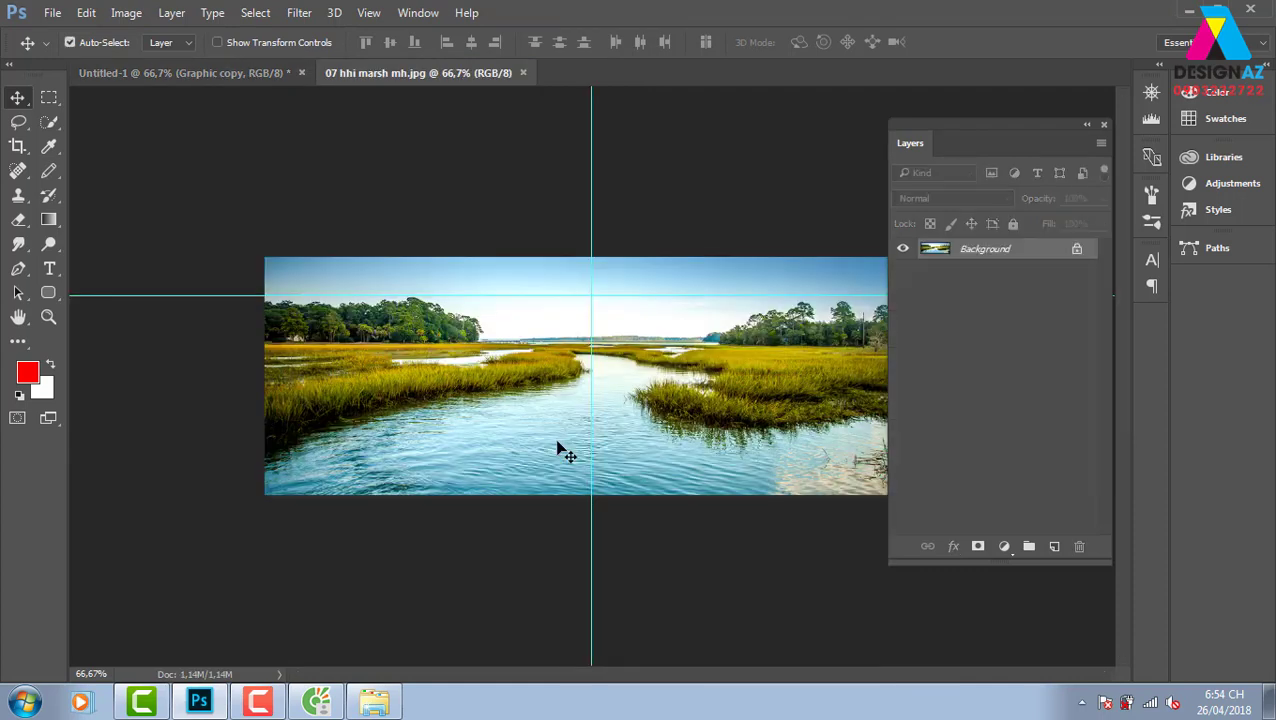
key("ctrl+Tab")
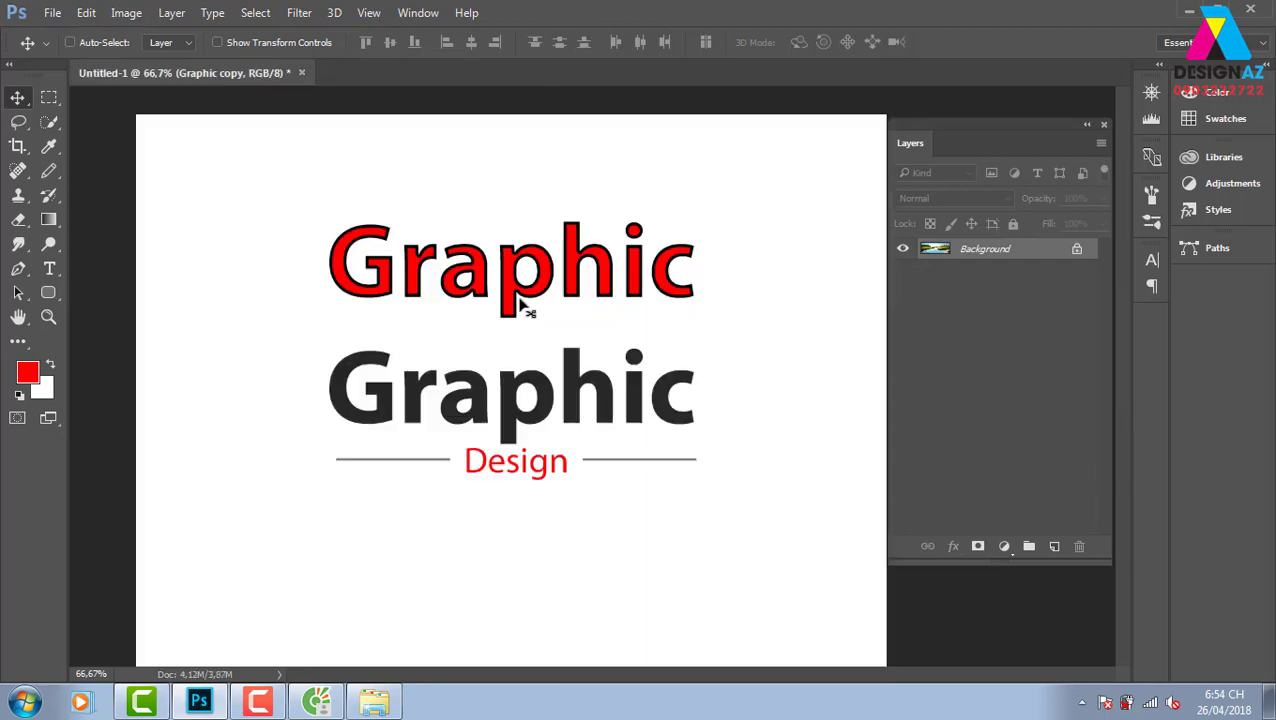
right_click(669, 182)
left_click(712, 195)
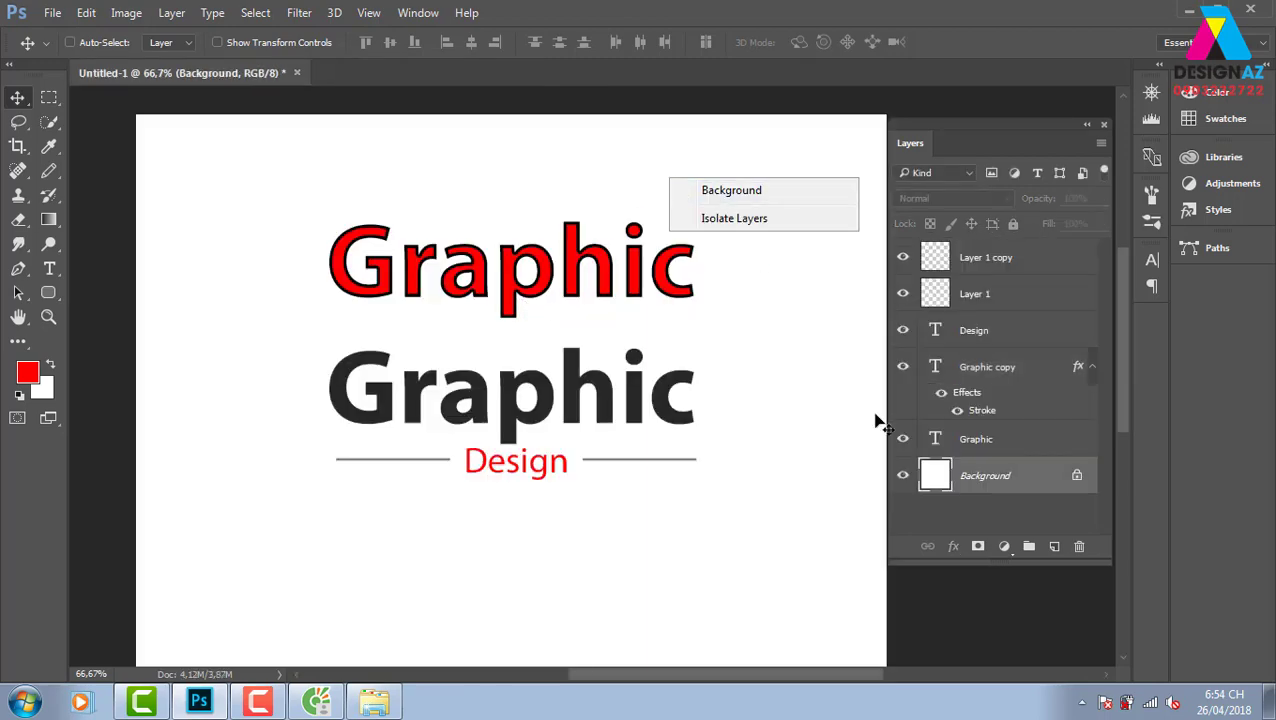
key("ctrl+shift+alt+n")
key("ctrl+v")
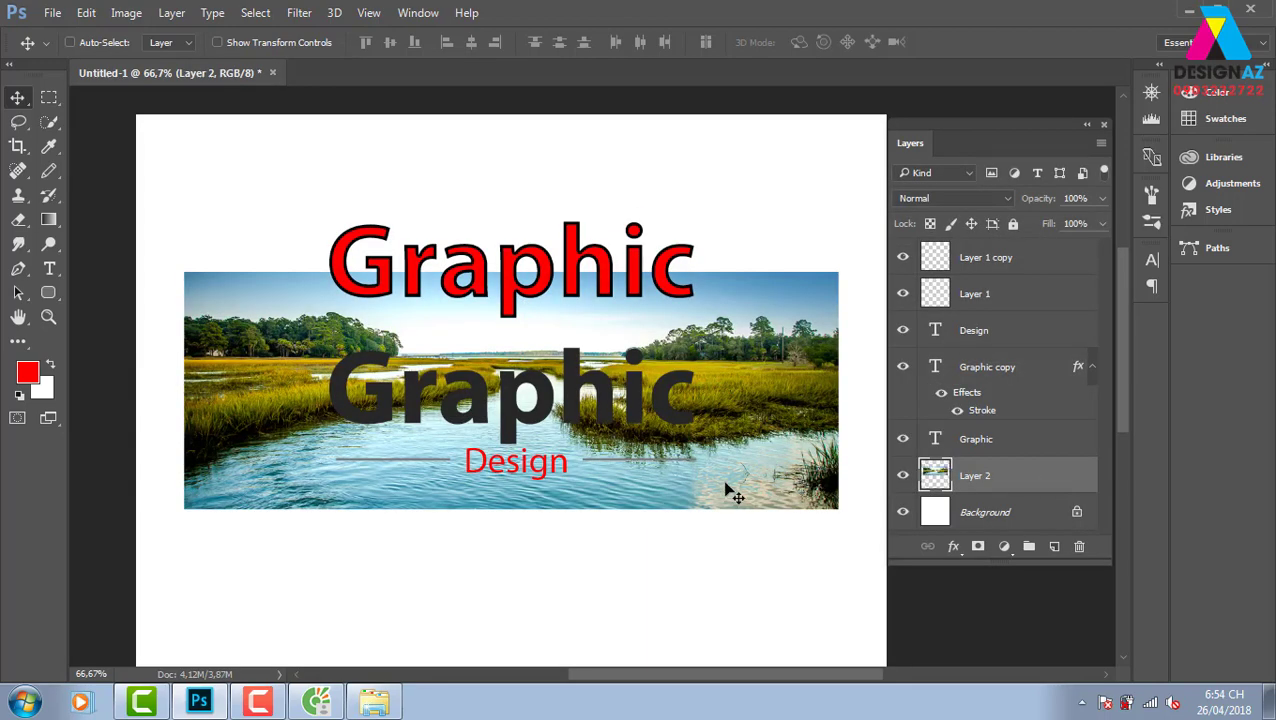
Step: Move the marsh photo up behind the Graphic text and enlarge it about 123%
left_click_drag(710, 462, 712, 428)
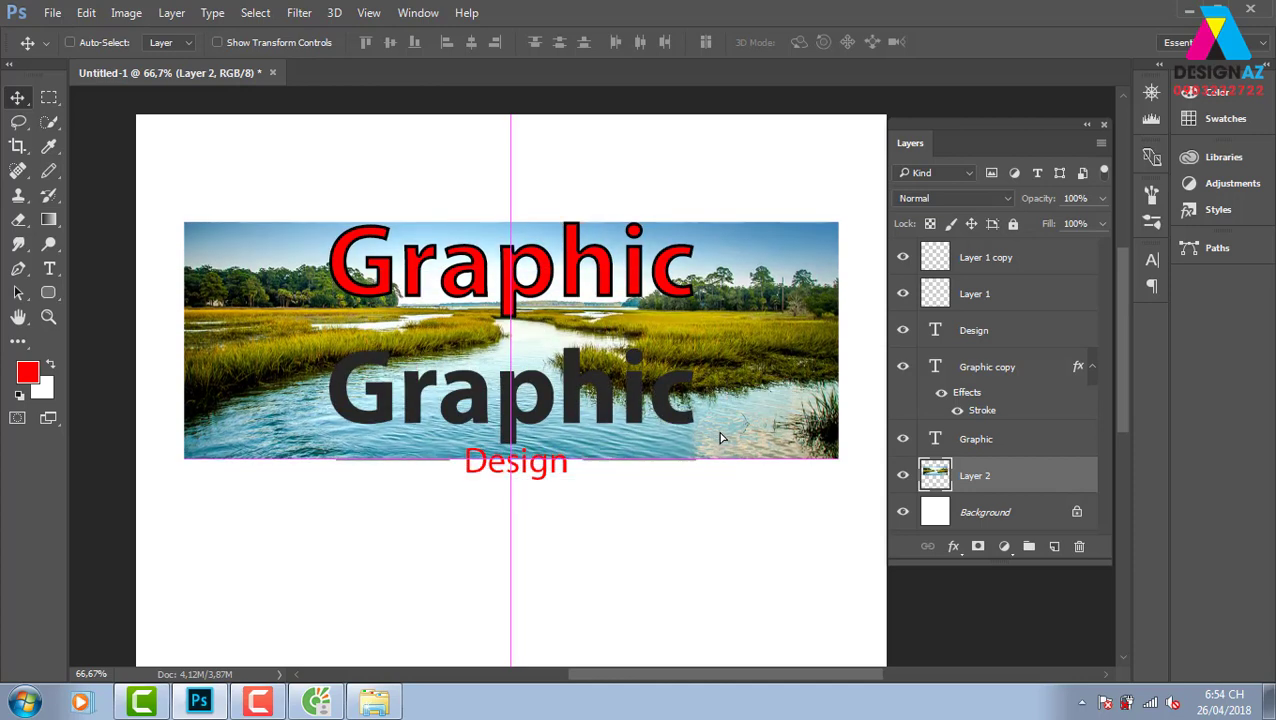
key("ctrl+t")
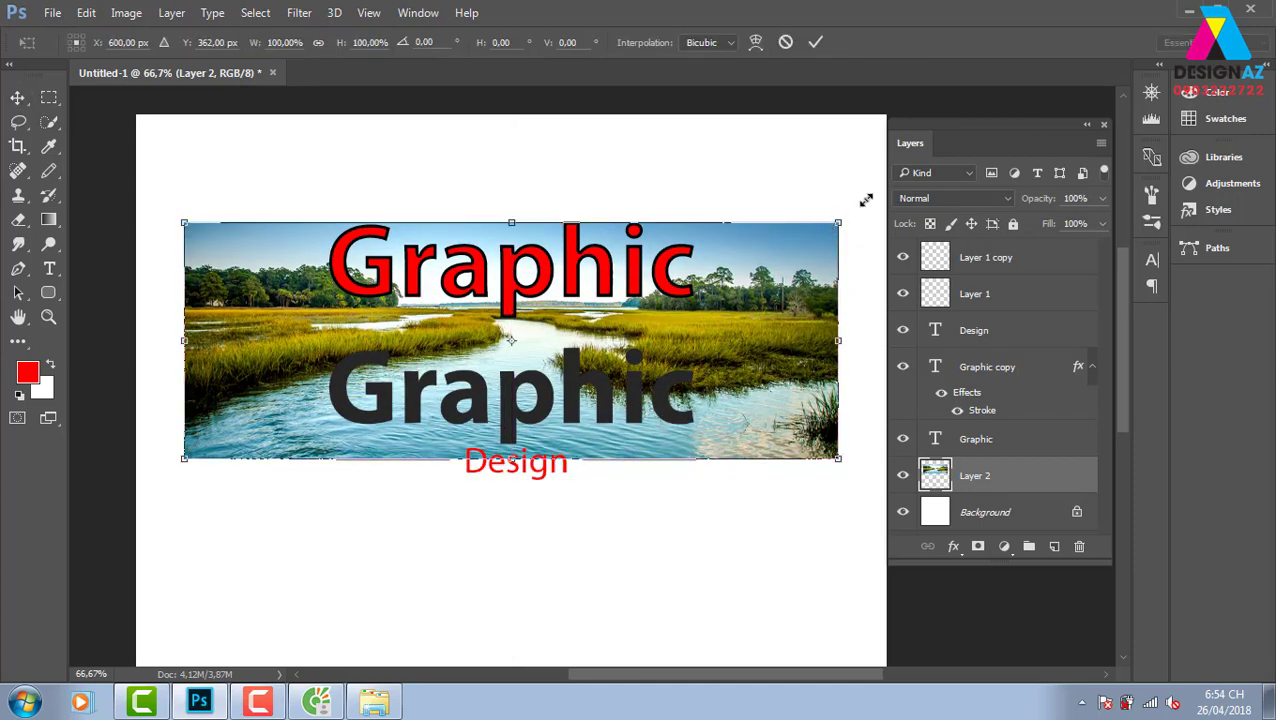
left_click_drag(835, 232, 902, 172)
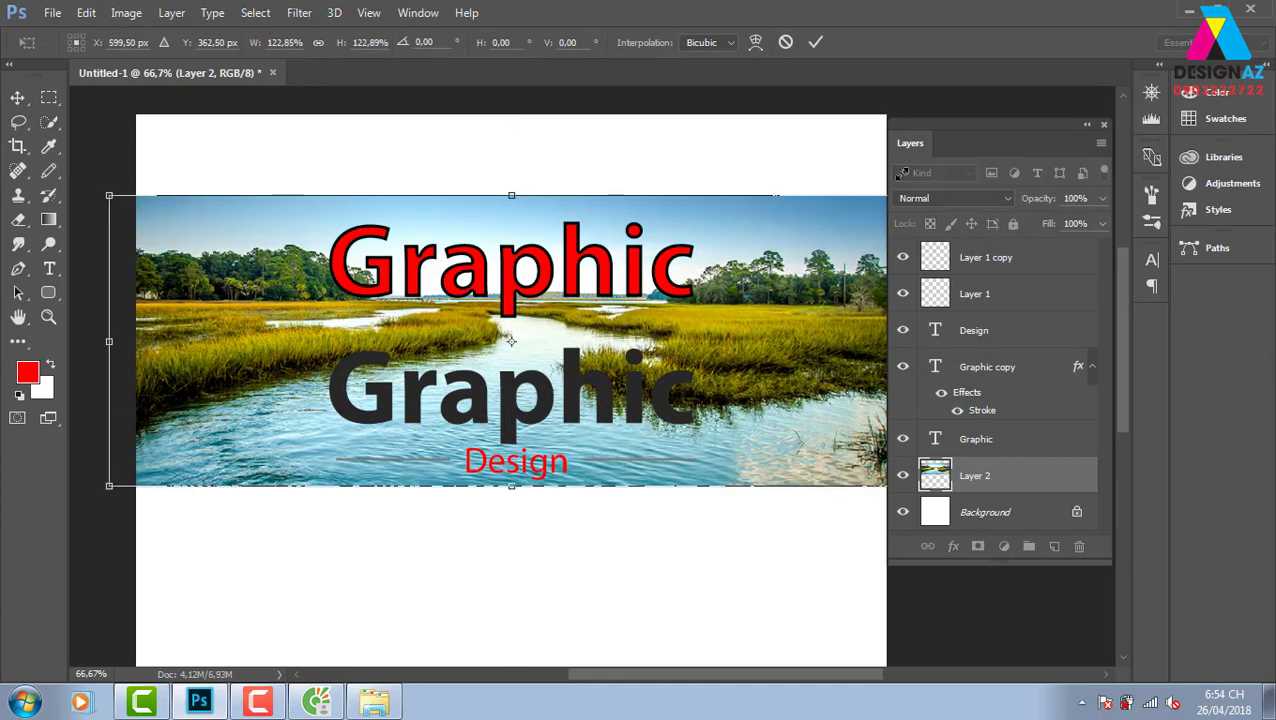
key("Return")
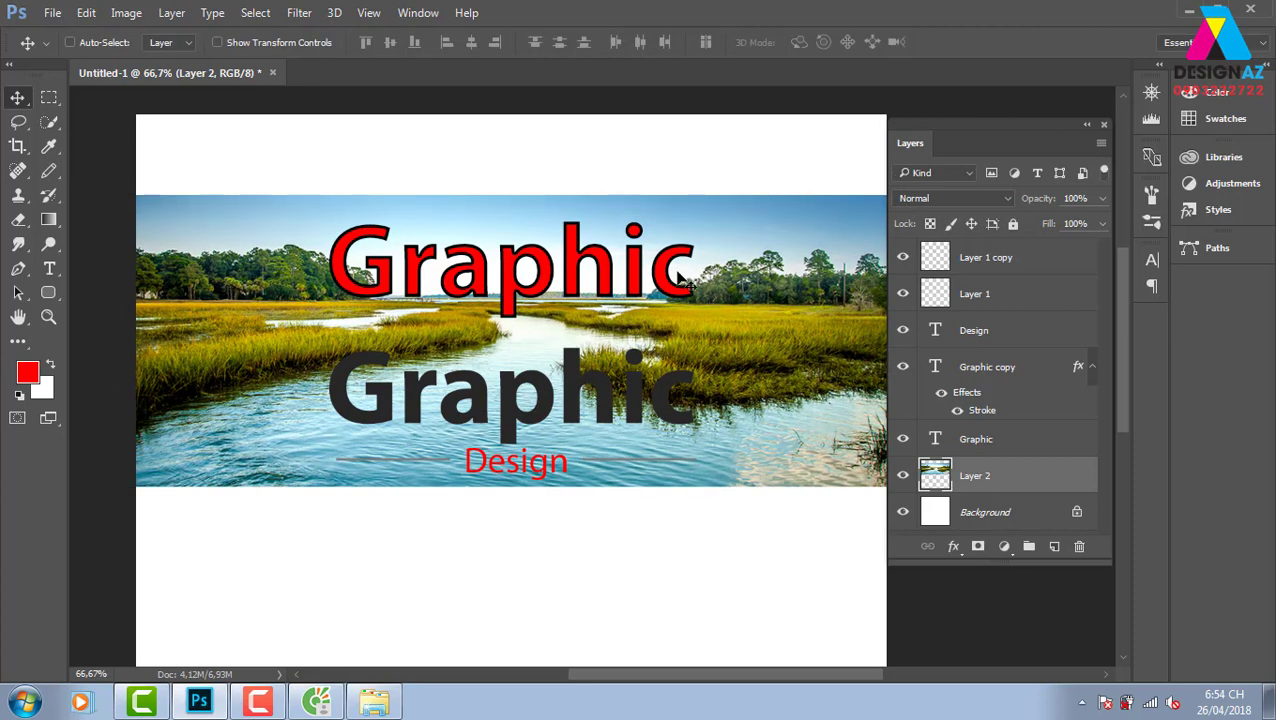
right_click(676, 274)
Step: Try 0% fill on the Graphic copy text, then undo to keep it solid red
left_click(700, 284)
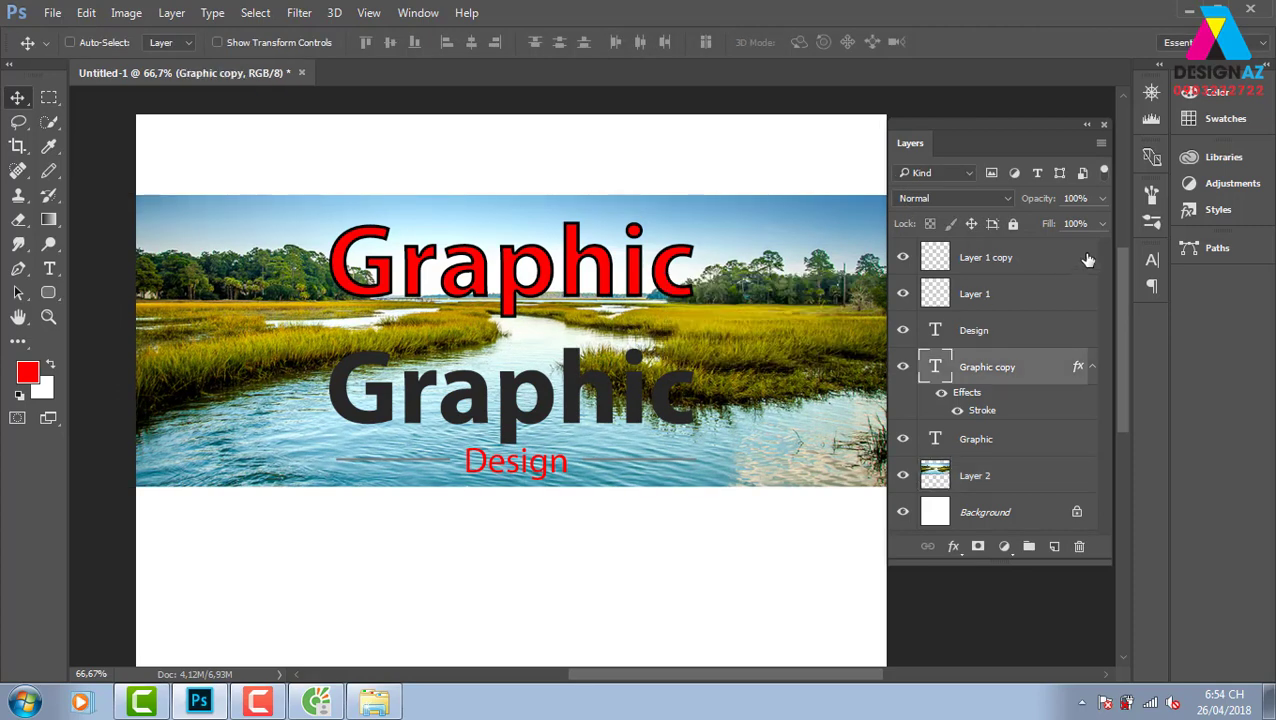
left_click(1102, 223)
left_click_drag(1079, 246, 826, 272)
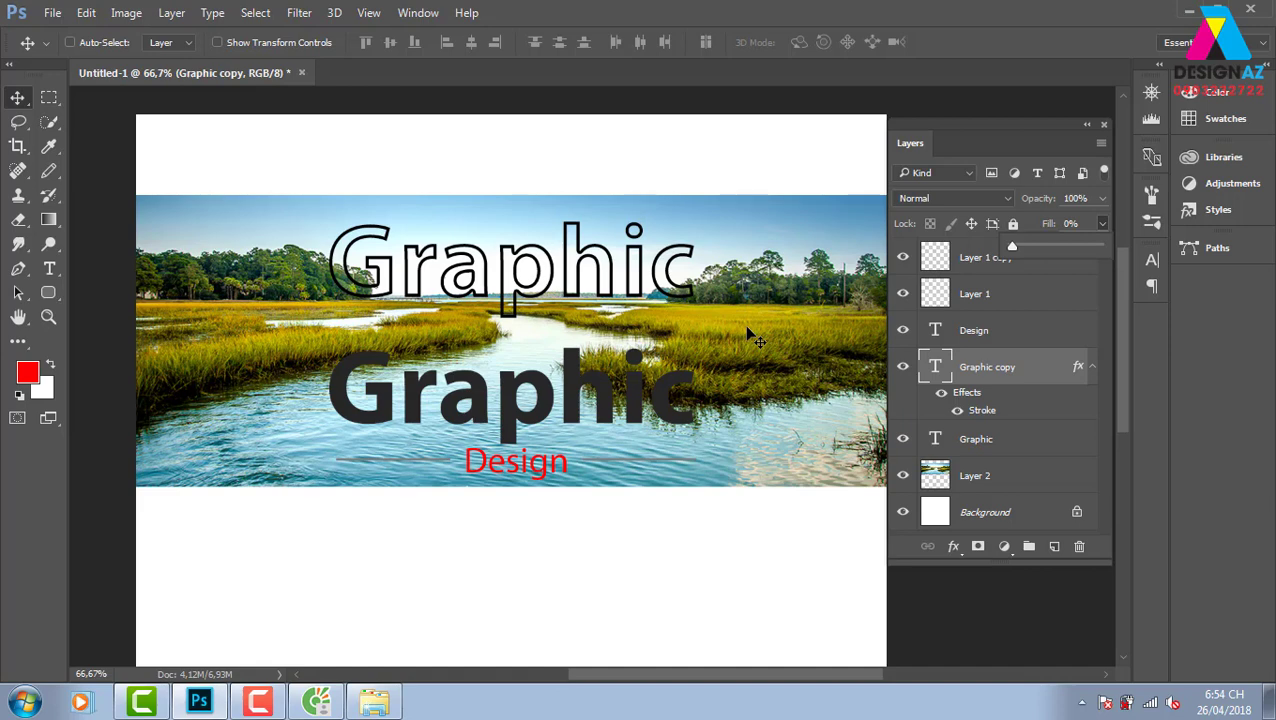
left_click(593, 295)
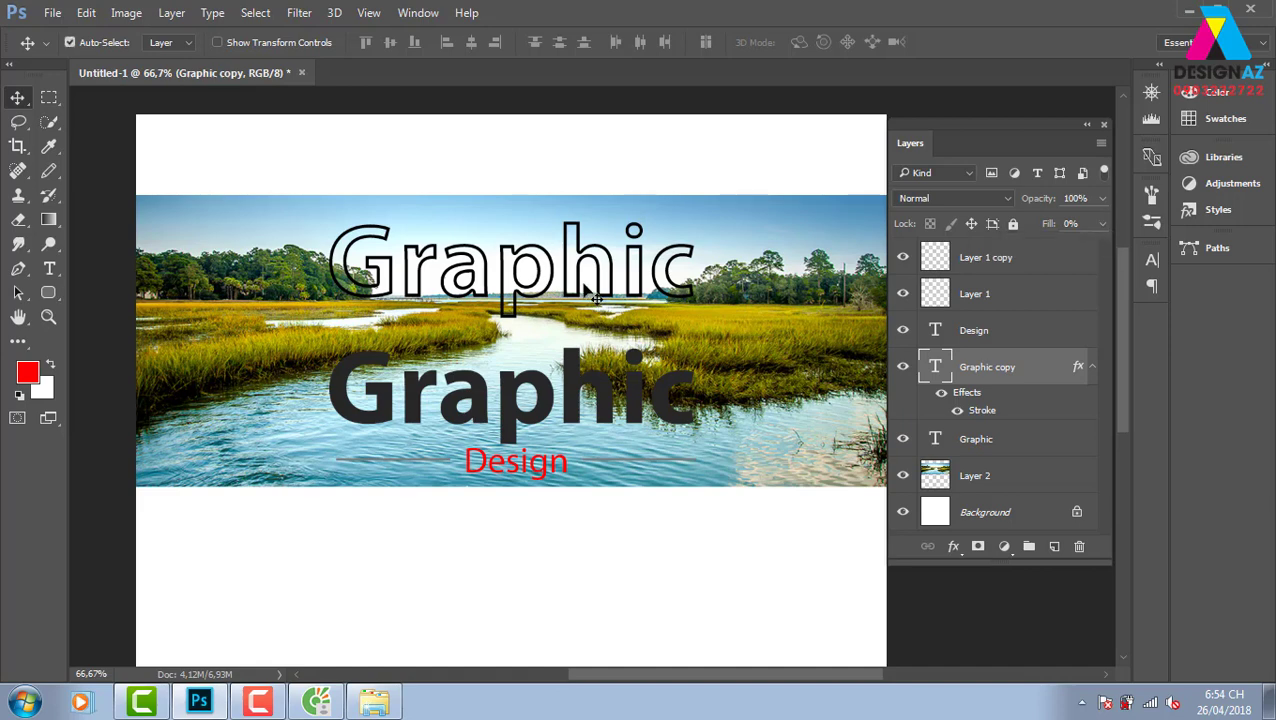
key("shift+0")
left_click_drag(596, 297, 604, 302)
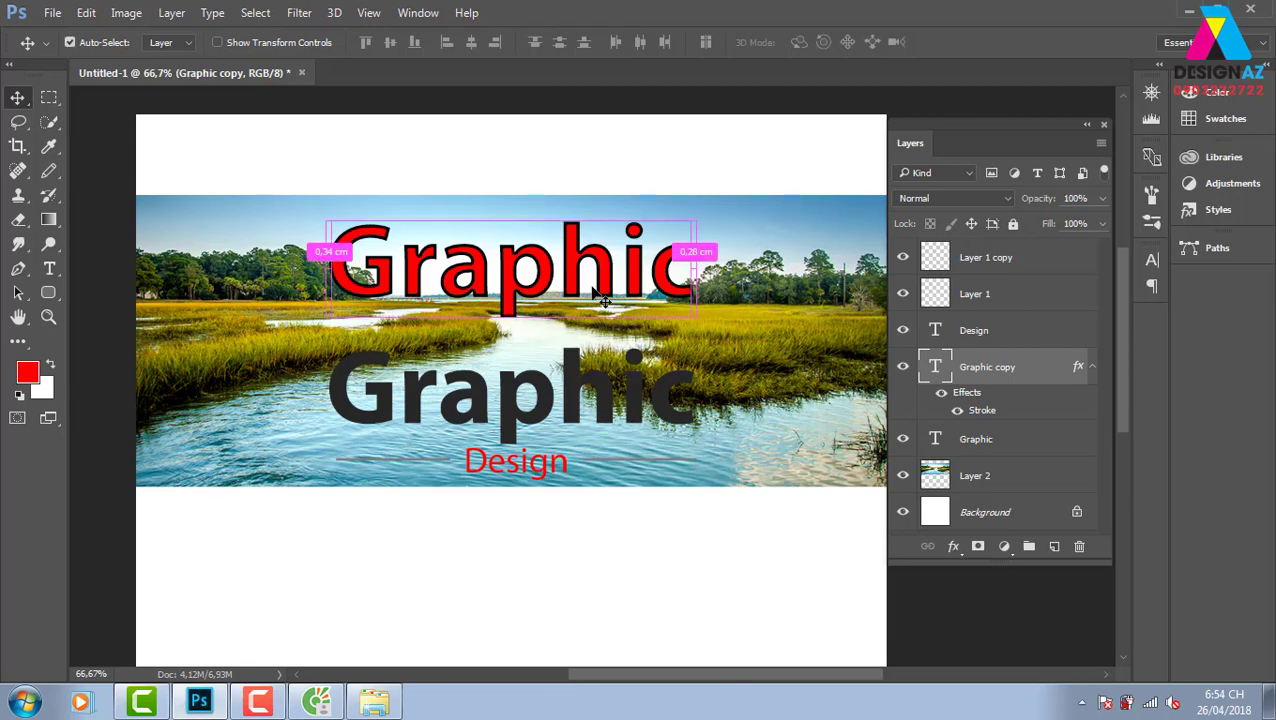
Step: Open the Graphic copy layer's Blending Options and confirm them with OK
right_click(940, 370)
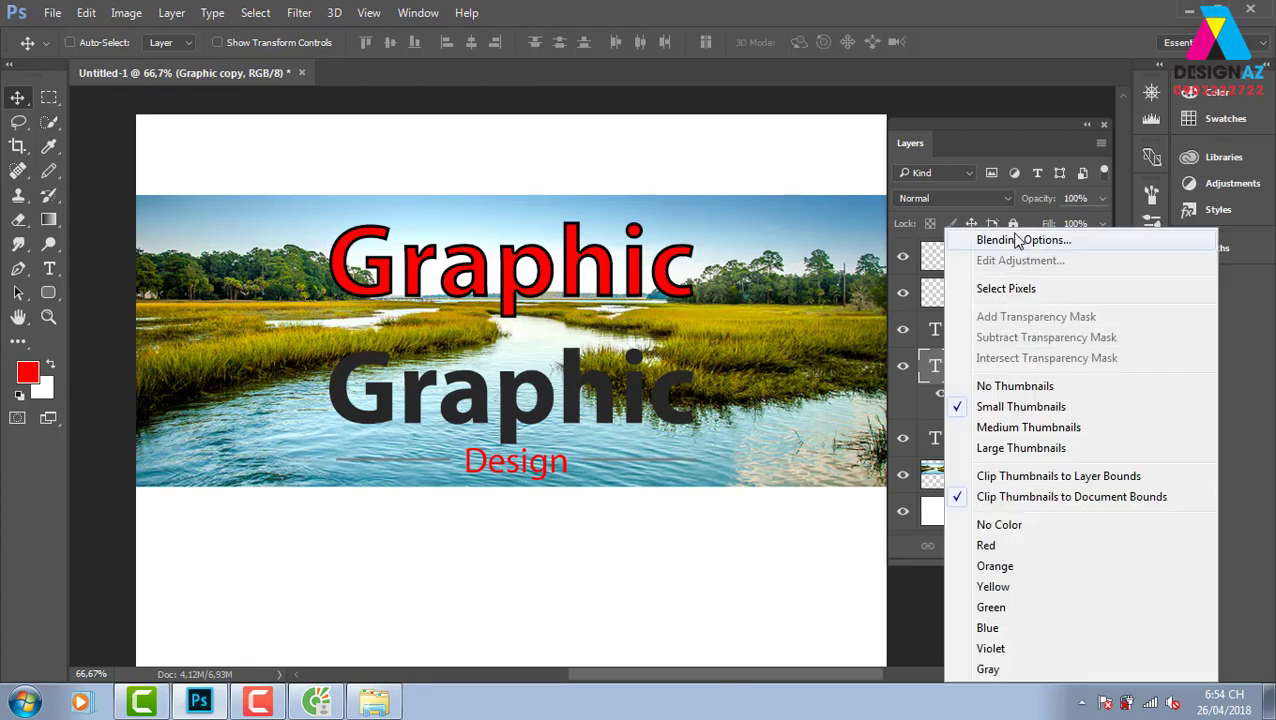
left_click(1017, 241)
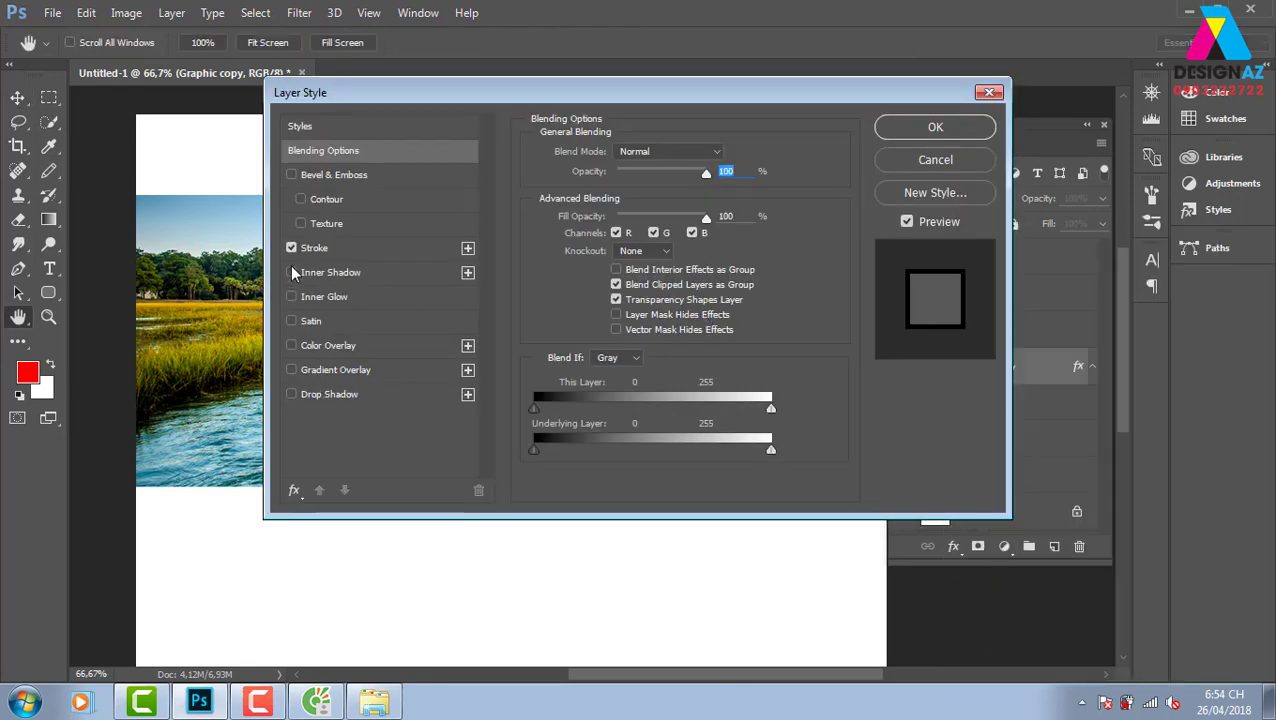
left_click(915, 135)
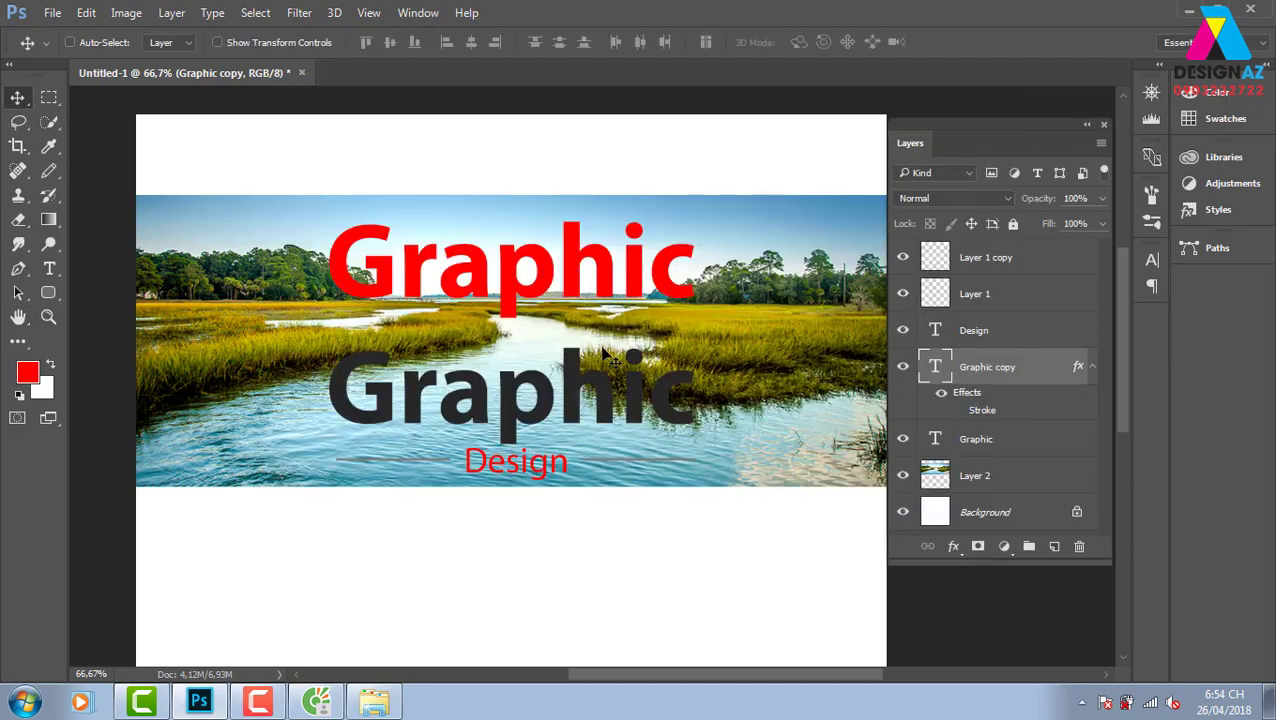
Step: Duplicate the Graphic copy layer, undoing a trial move of the duplicate
key("ctrl+j")
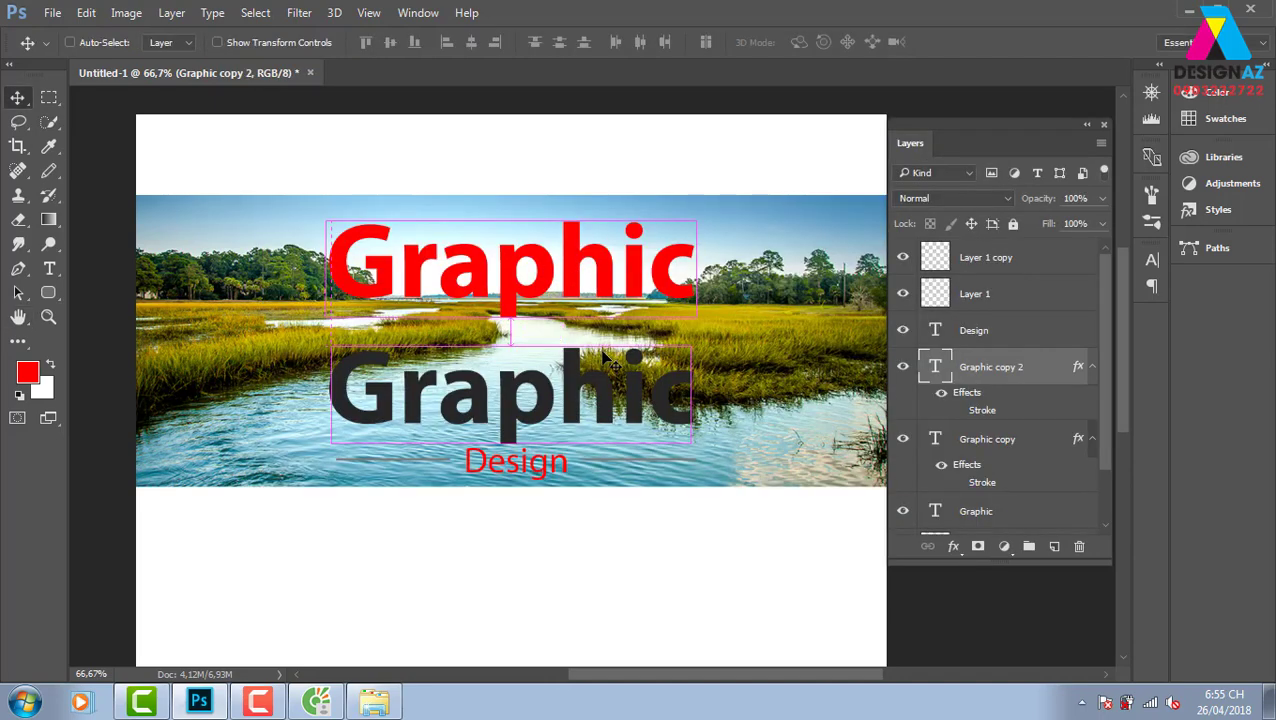
left_click_drag(566, 279, 561, 211)
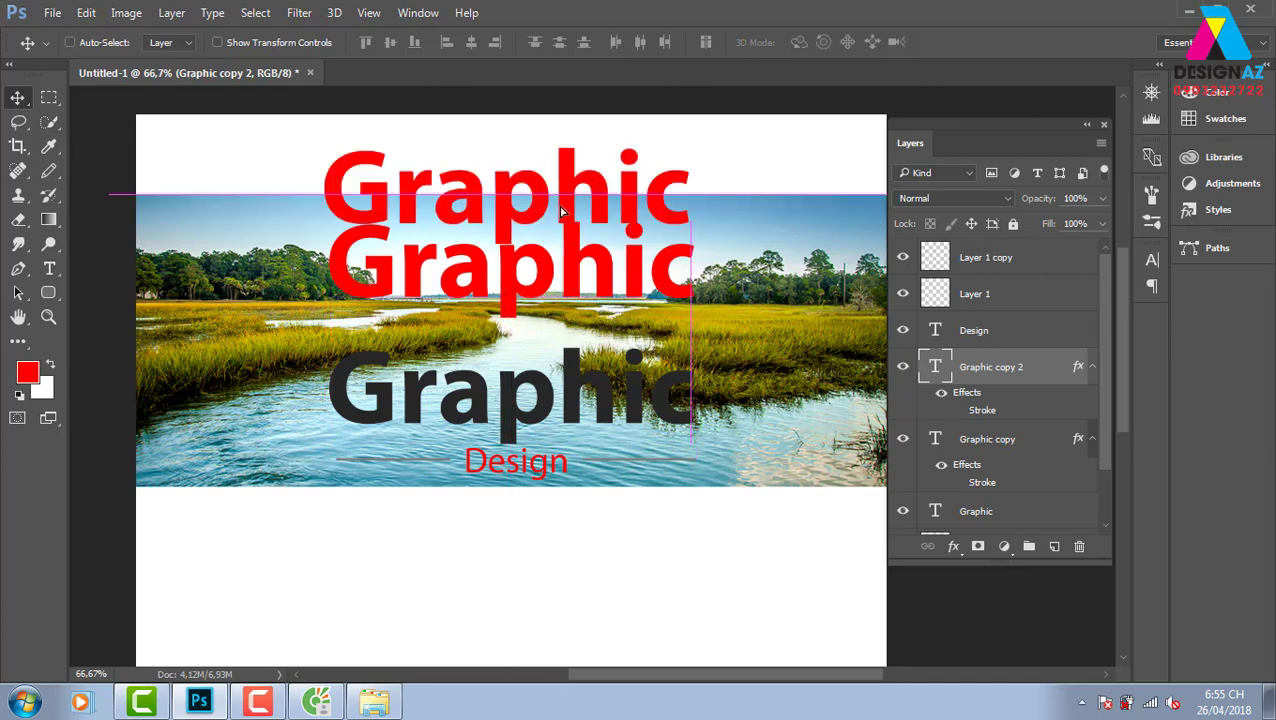
key("ctrl+z")
Step: Open Blending Options for Graphic copy 2 and show the preset Styles library
right_click(994, 377)
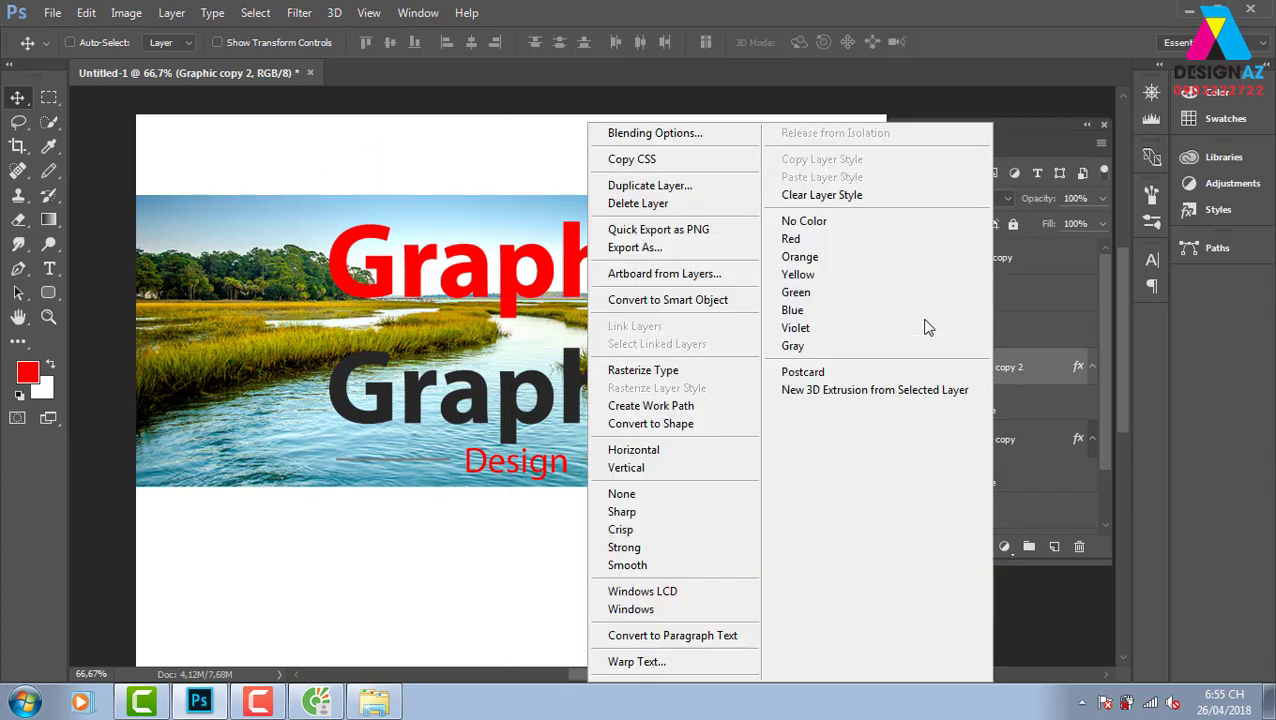
left_click(695, 134)
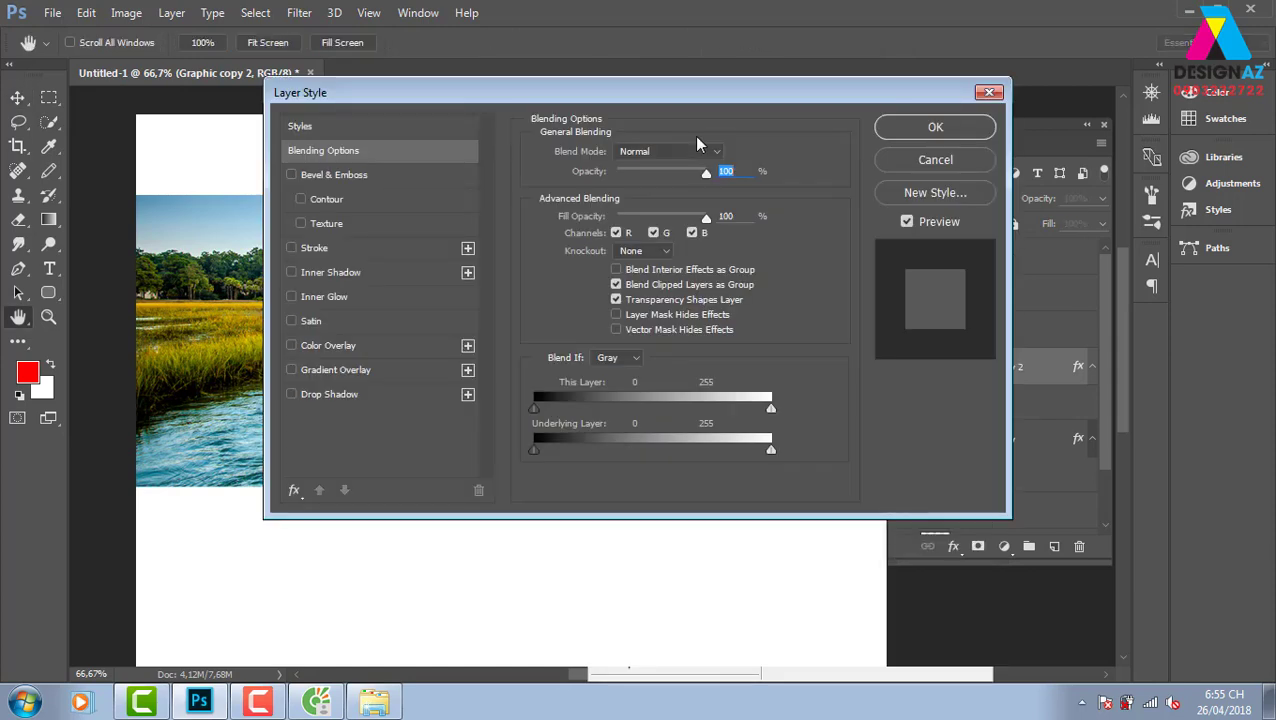
mouse_move(619, 93)
left_mouse_down()
mouse_move(928, 136)
mouse_move(912, 137)
left_mouse_up()
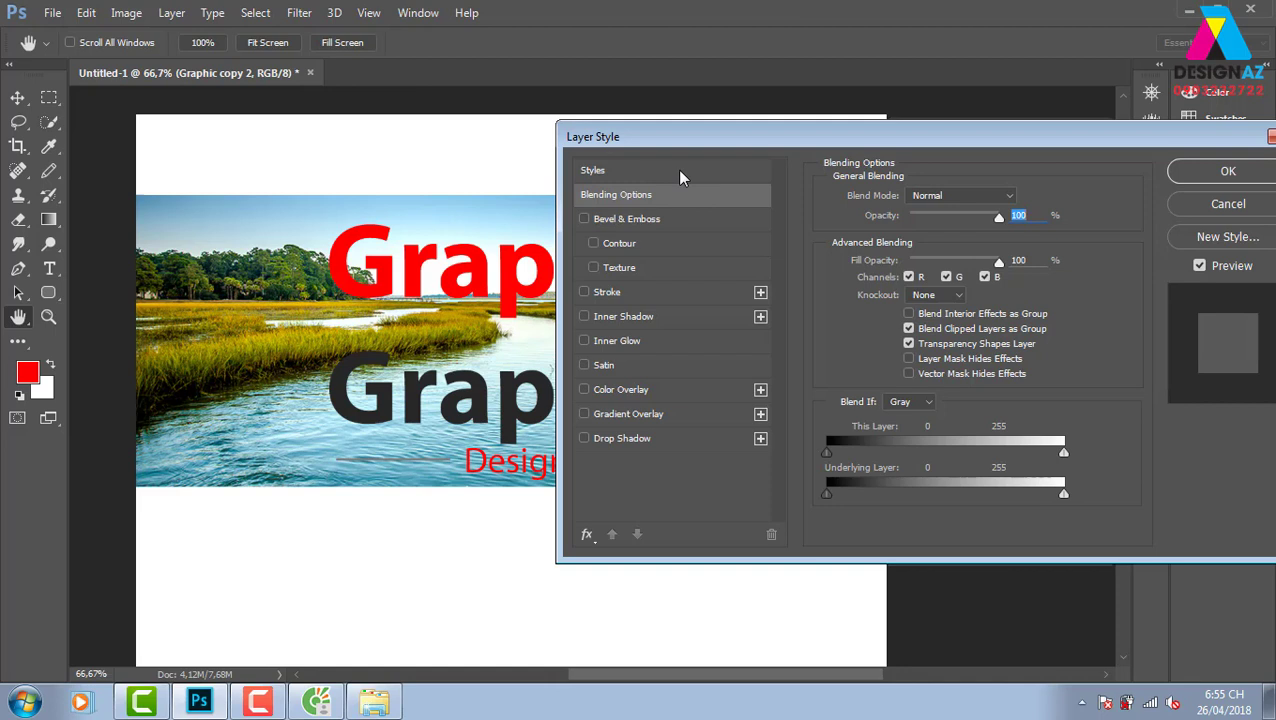
left_click(679, 172)
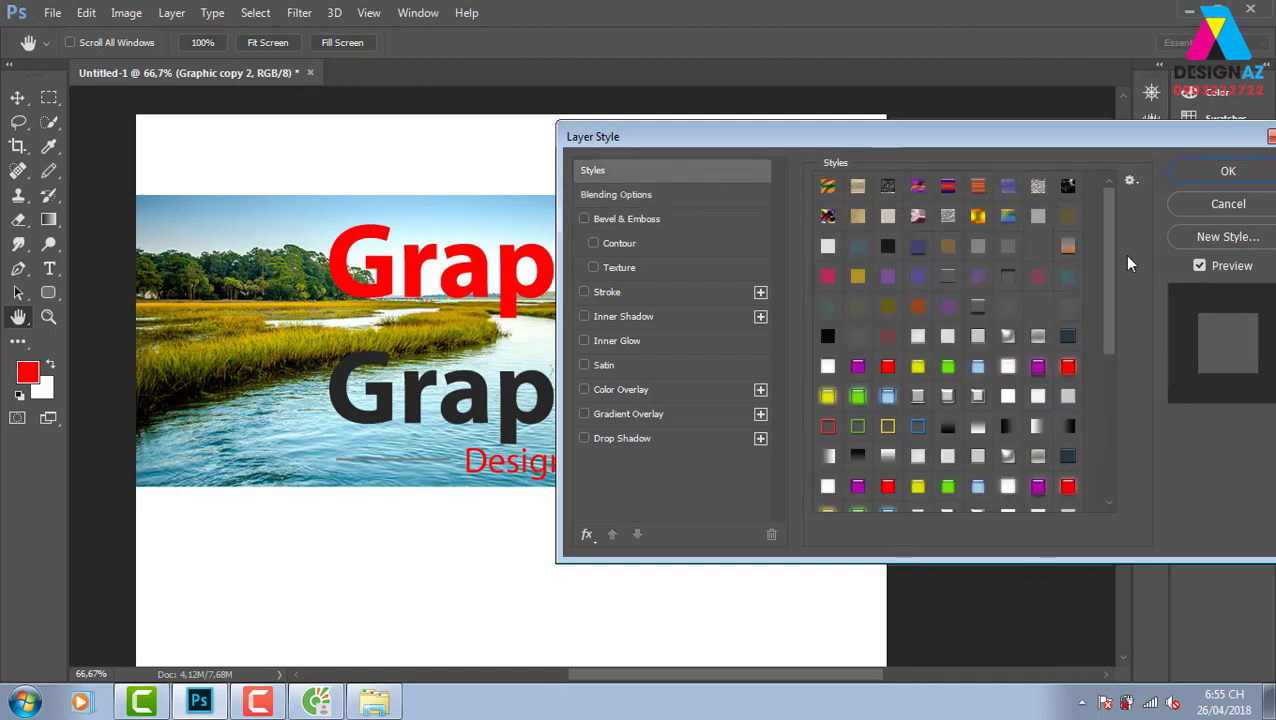
Step: Browse the Styles presets and apply a silver chrome swatch to Graphic copy 2
left_click_drag(1107, 240, 1116, 416)
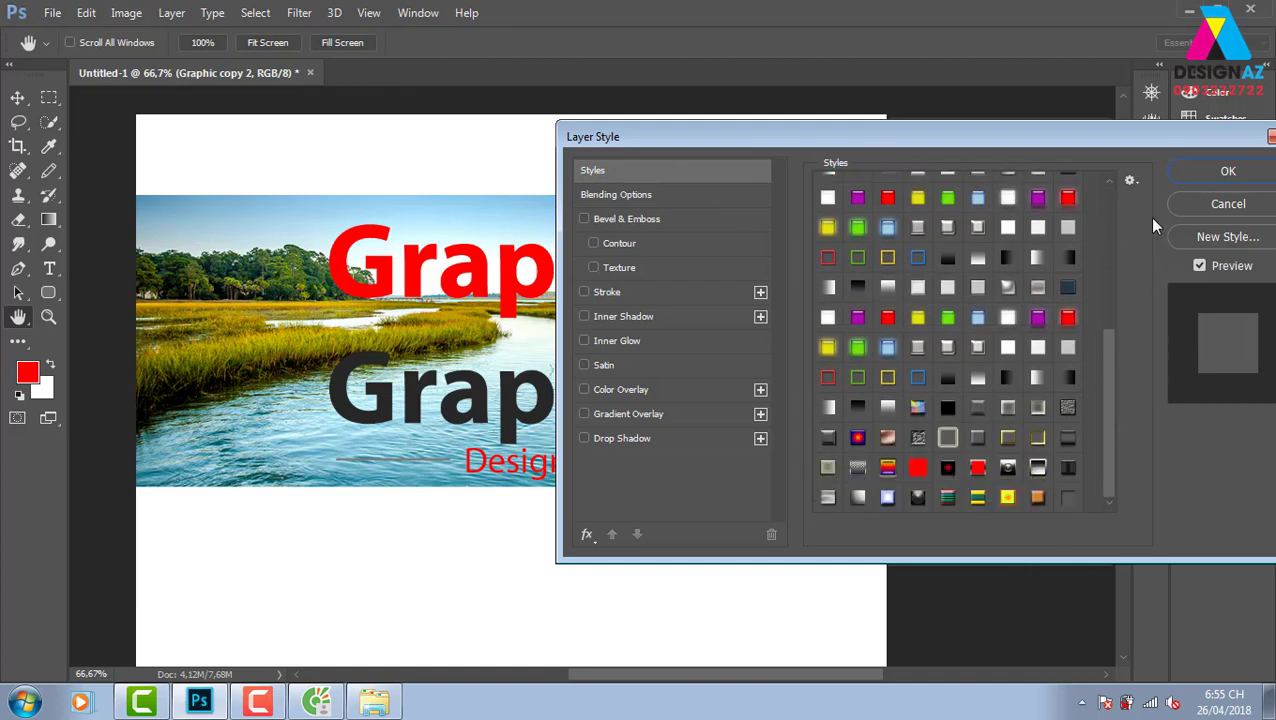
left_click(1133, 184)
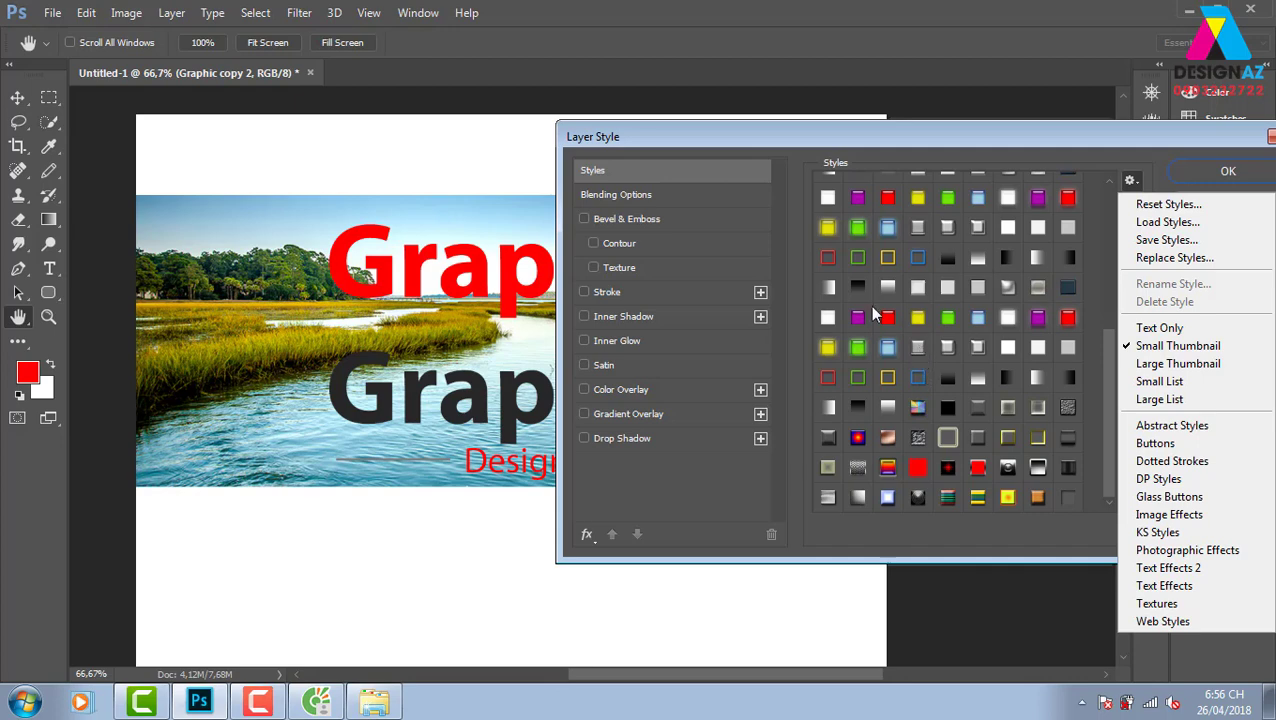
key("Escape")
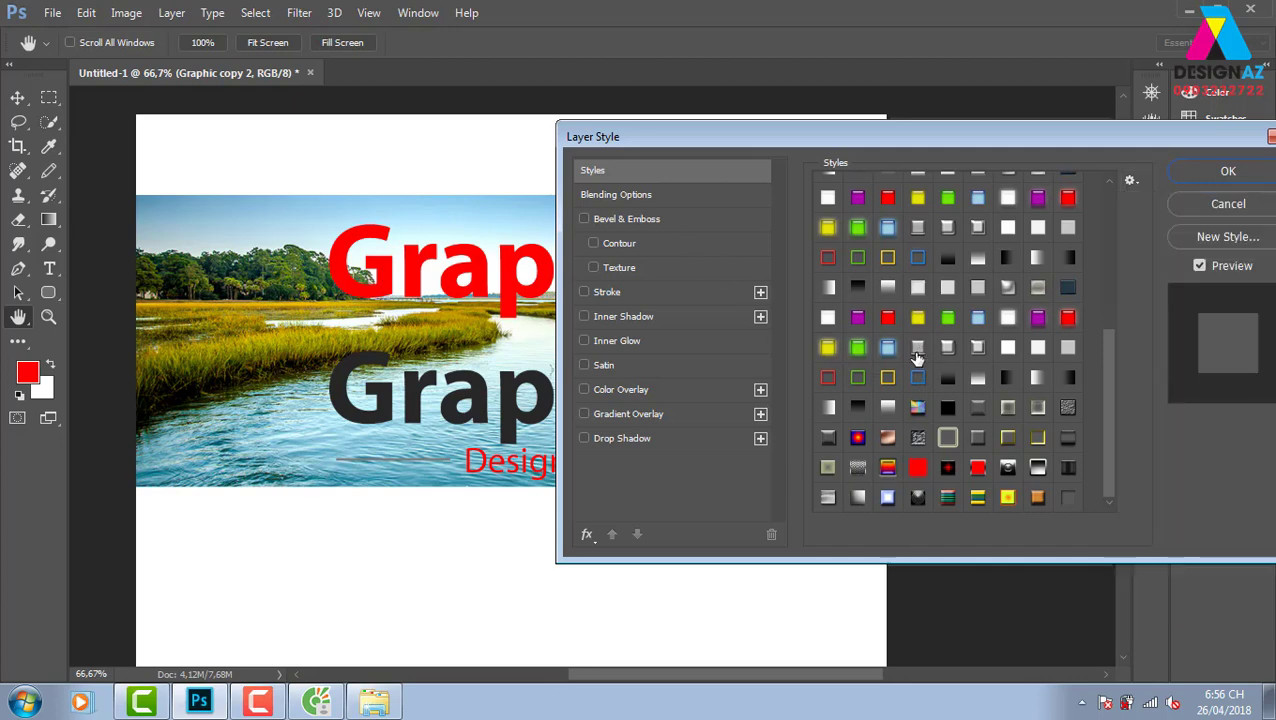
left_click(916, 352)
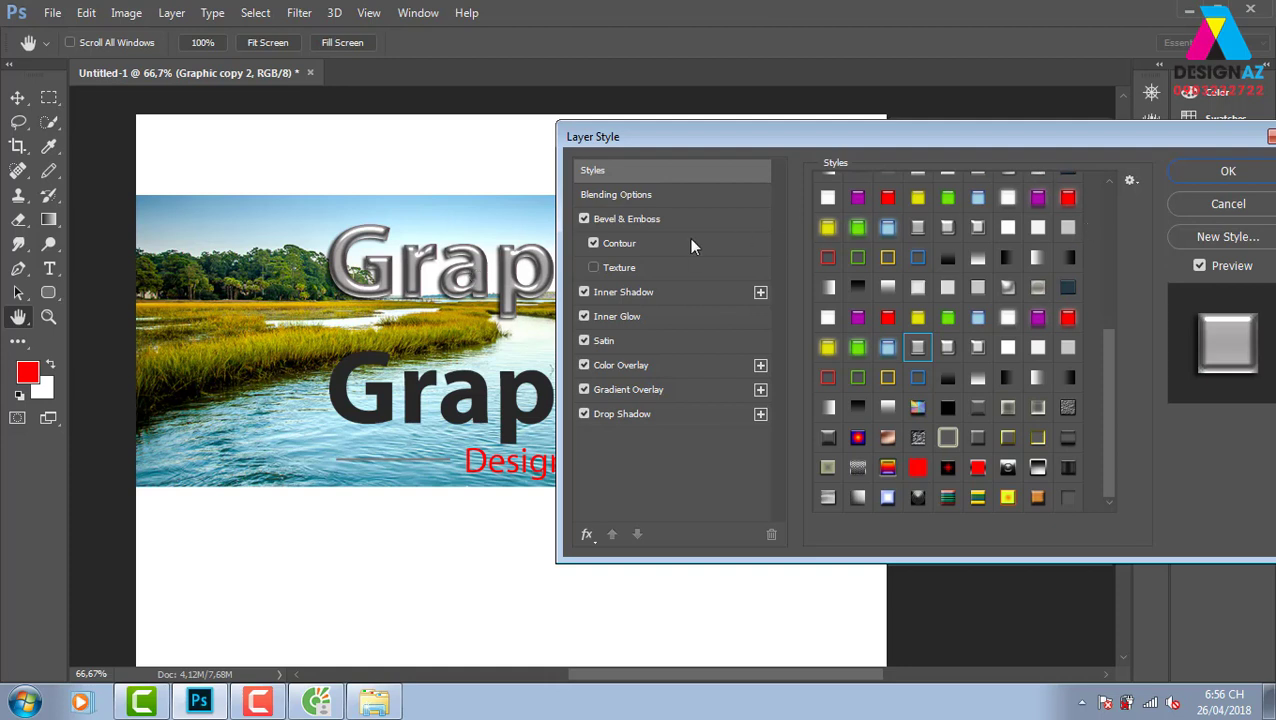
Step: Turn off the drop shadow and set the Bevel & Emboss depth to 105
left_click(686, 416)
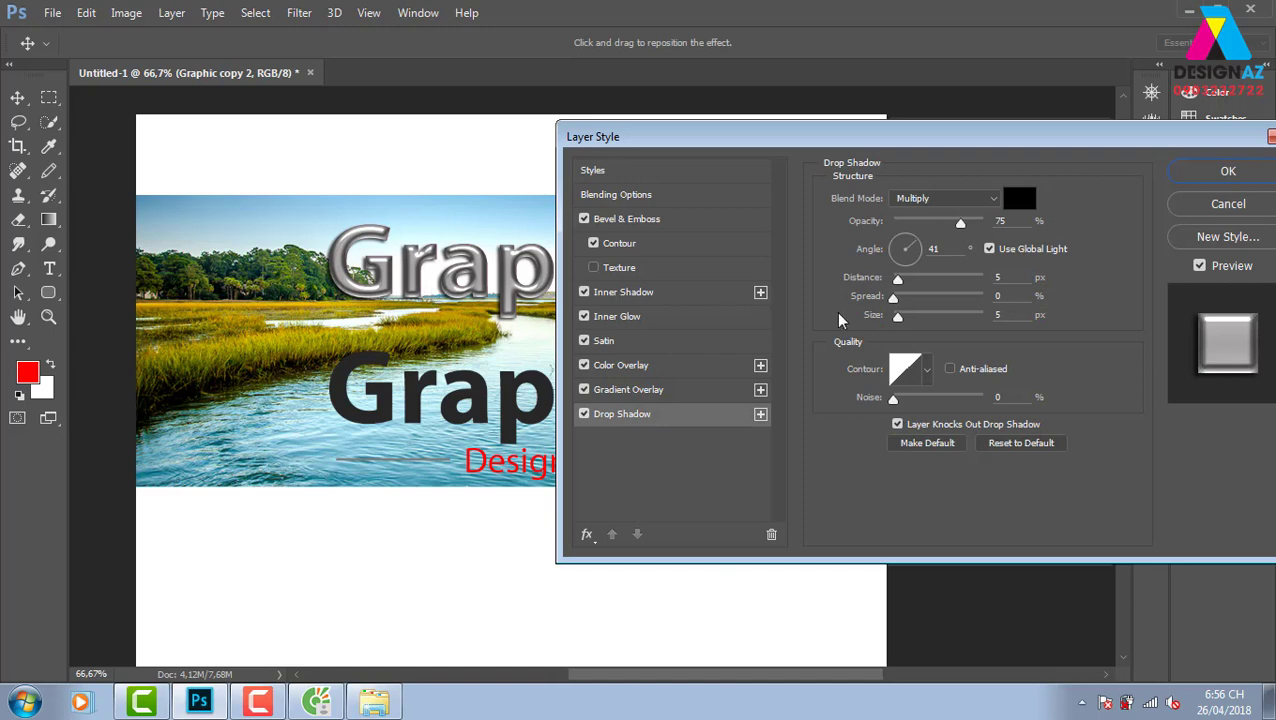
left_click_drag(898, 280, 918, 283)
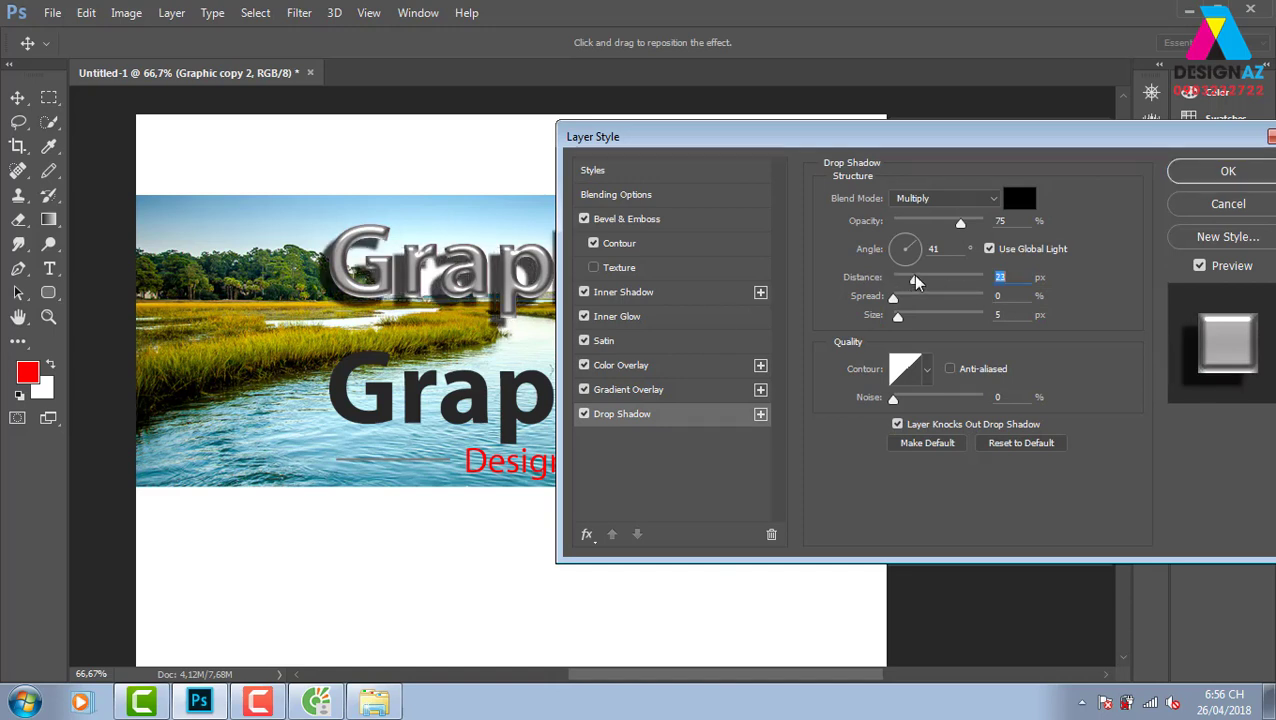
left_click(584, 413)
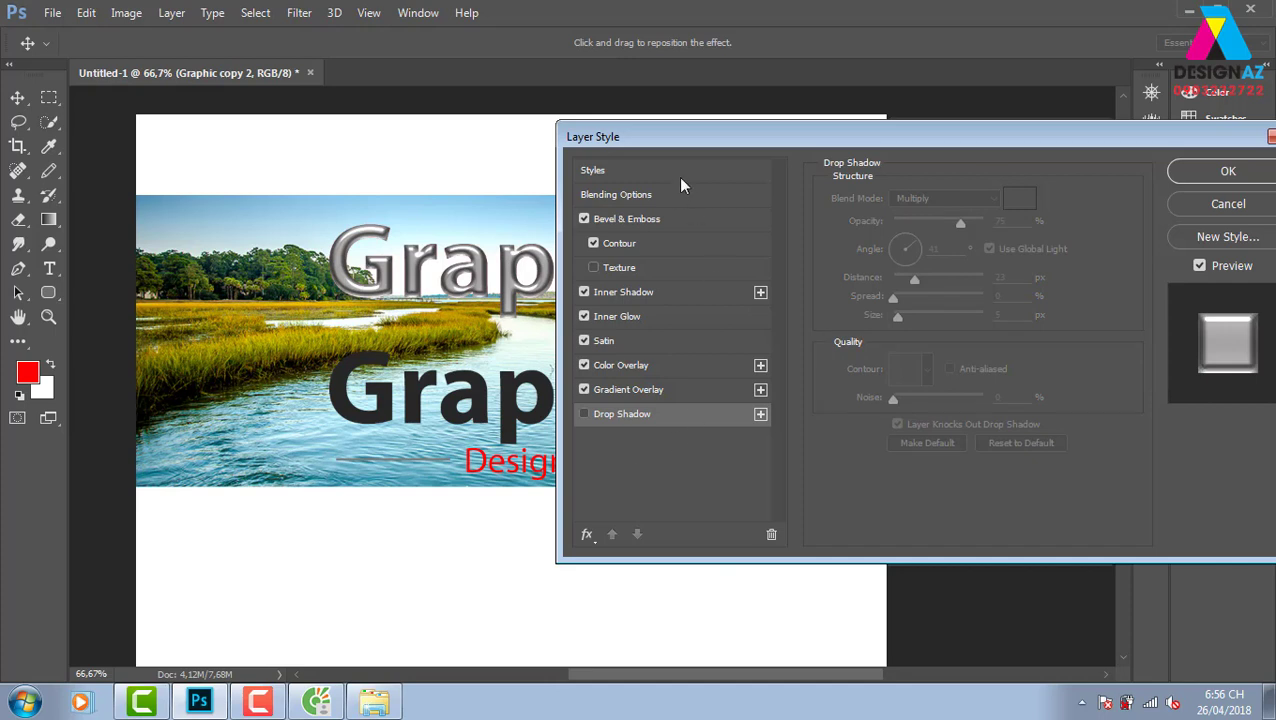
left_click(686, 222)
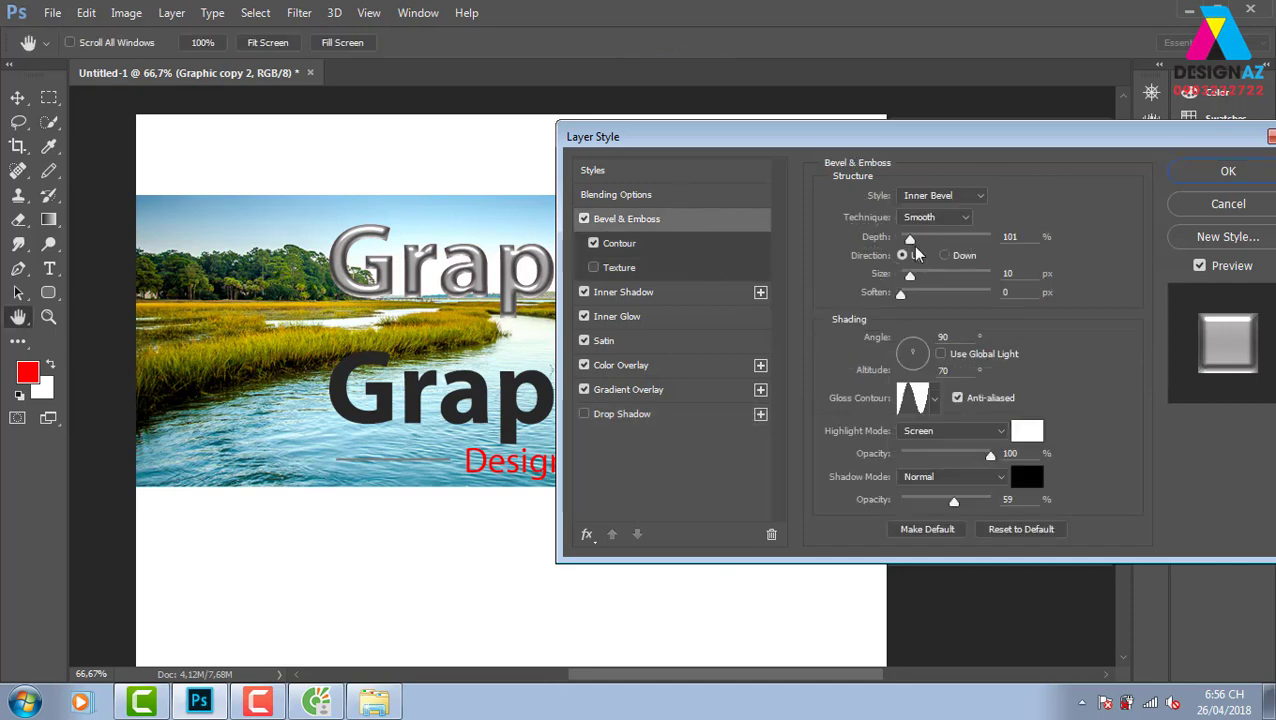
left_click_drag(909, 240, 914, 240)
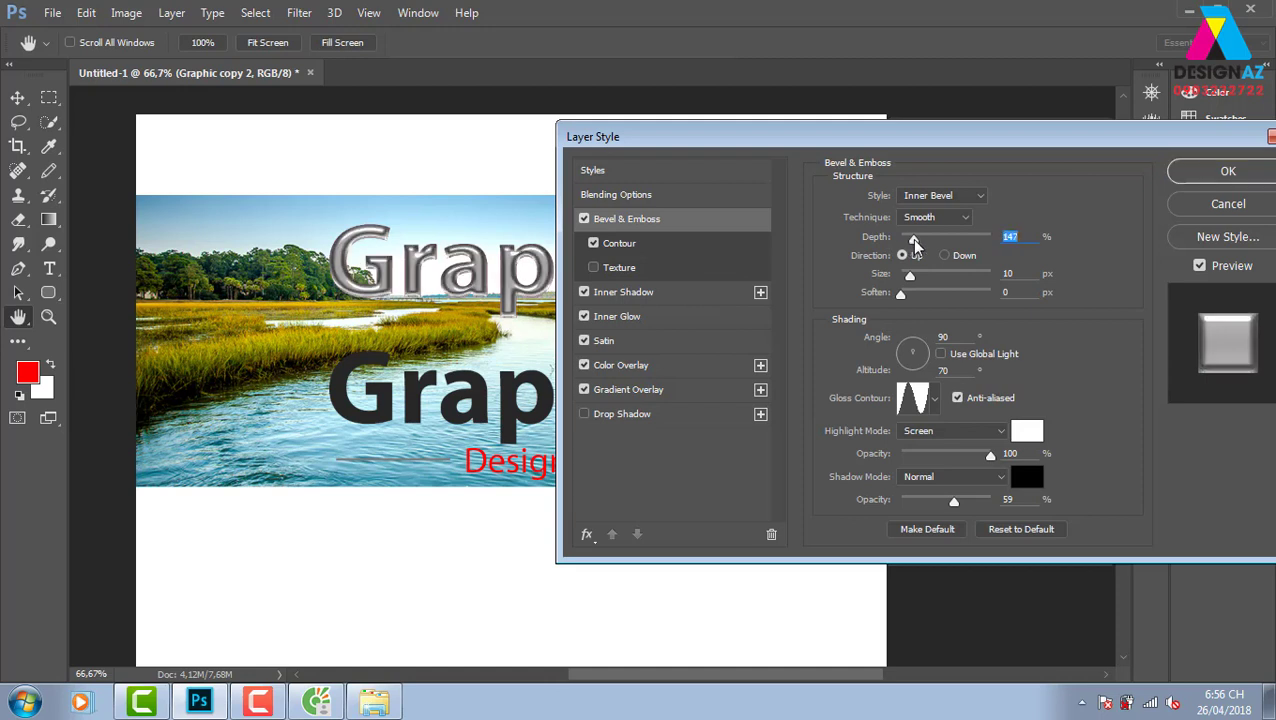
left_click_drag(914, 240, 910, 276)
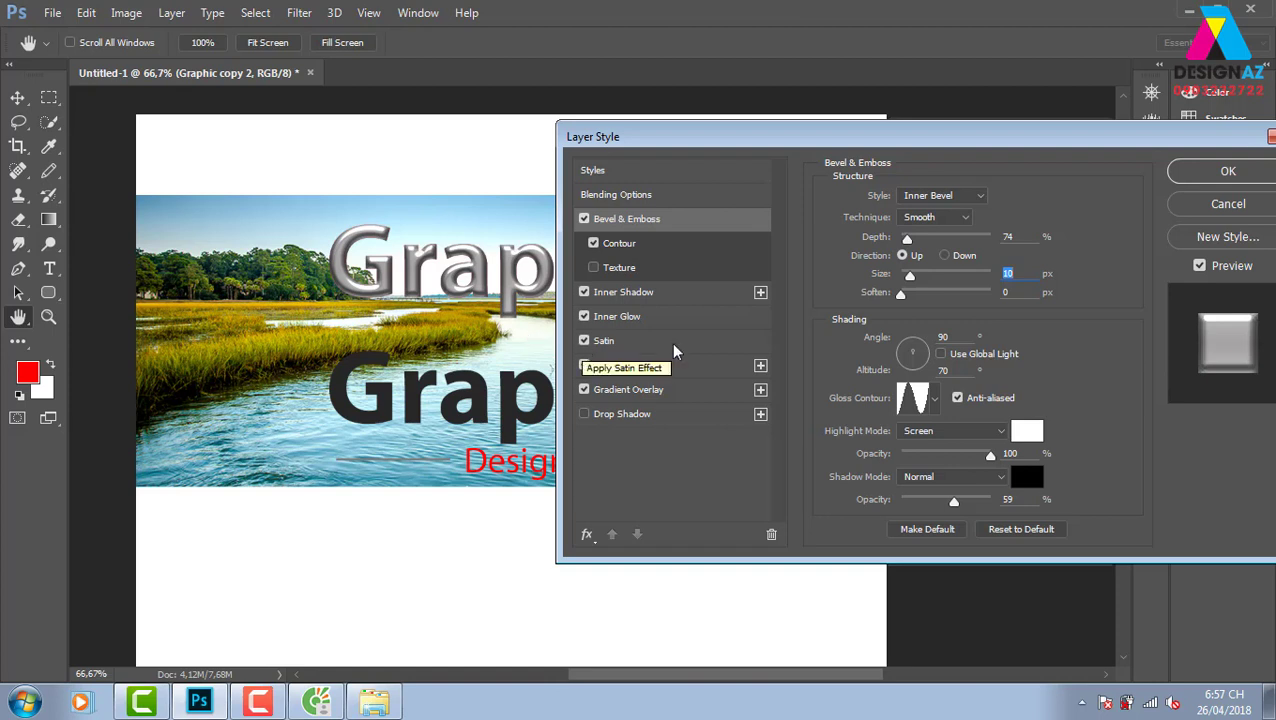
left_click_drag(907, 241, 910, 241)
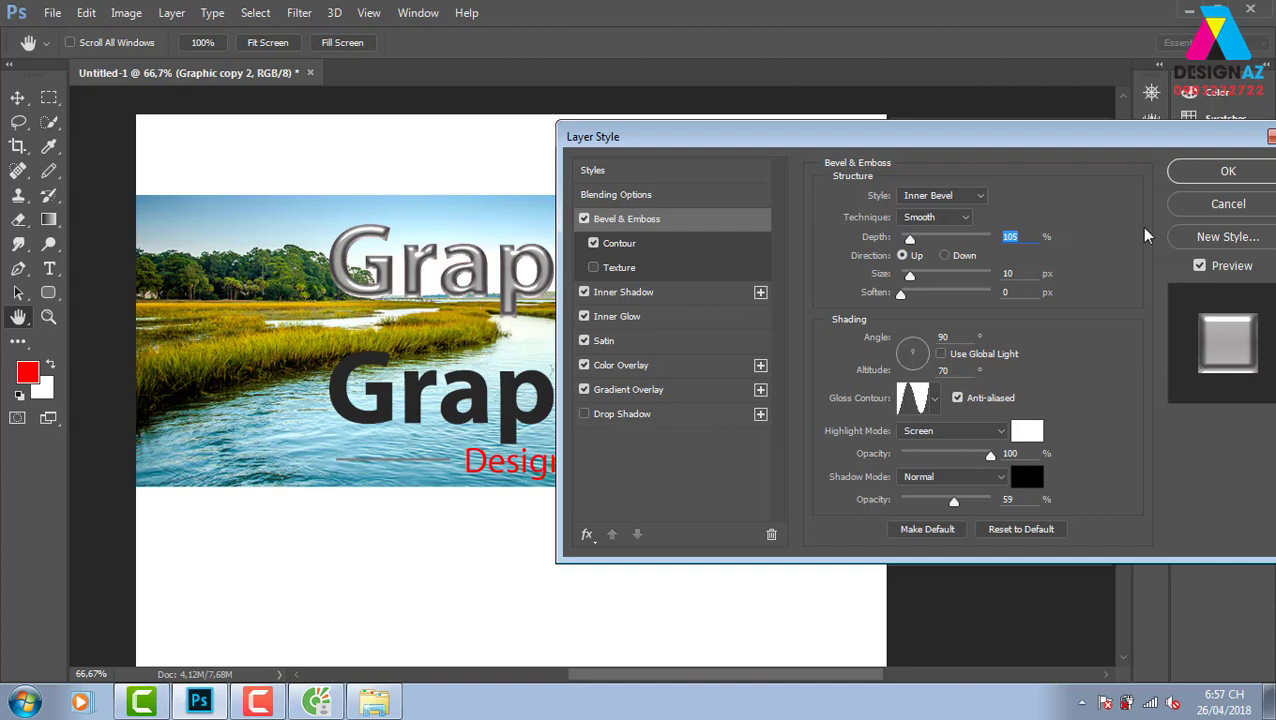
Step: Apply the layer style and set Graphic copy 2's fill to 0%
left_click(1183, 178)
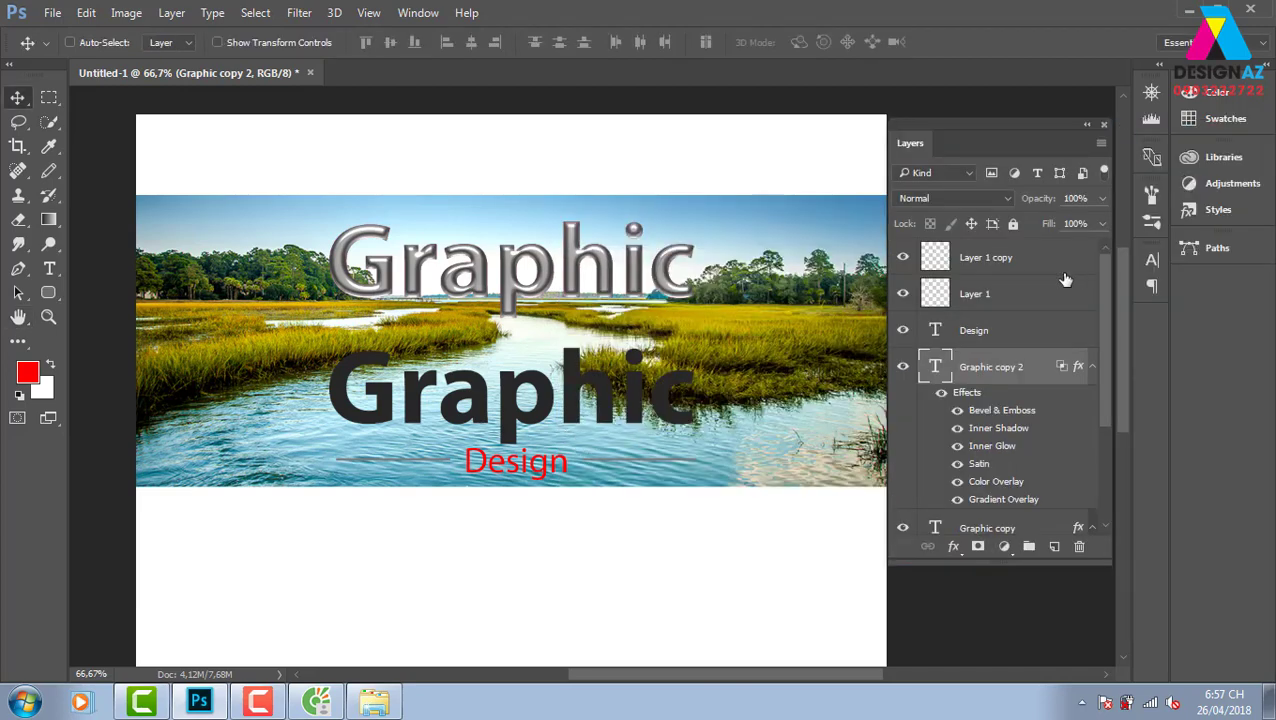
left_click(1102, 224)
left_click_drag(1057, 250, 545, 300)
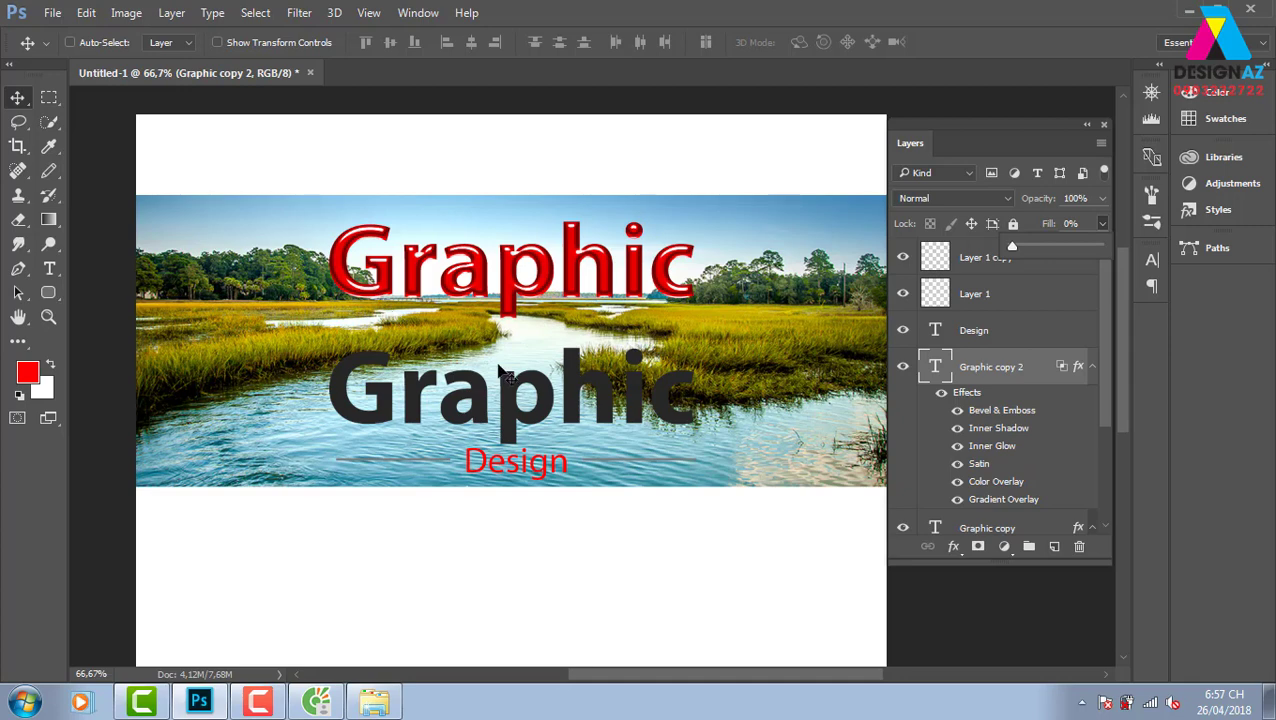
Step: Try a few positions for the Graphic copy 2 layer, then close Untitled-1 without saving
mouse_move(545, 267)
left_mouse_down()
mouse_move(543, 420)
mouse_move(347, 318)
left_mouse_up()
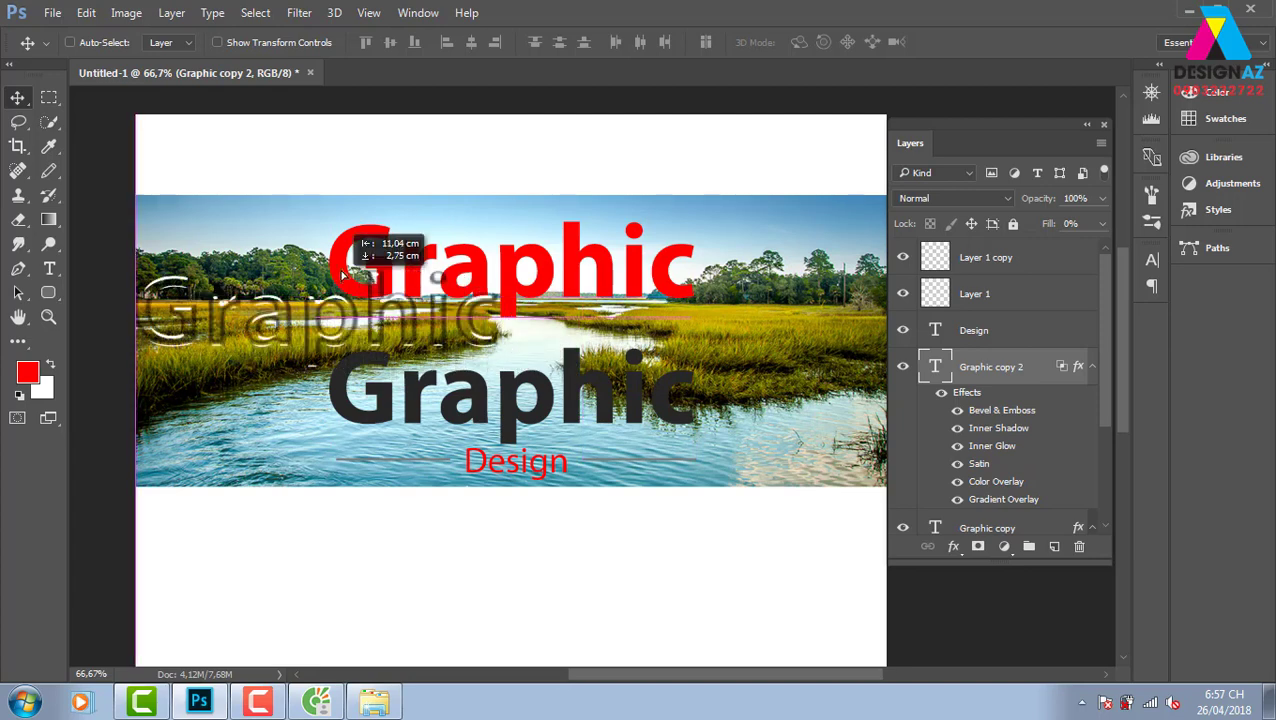
mouse_move(347, 318)
left_mouse_down()
mouse_move(468, 228)
mouse_move(722, 270)
left_mouse_up()
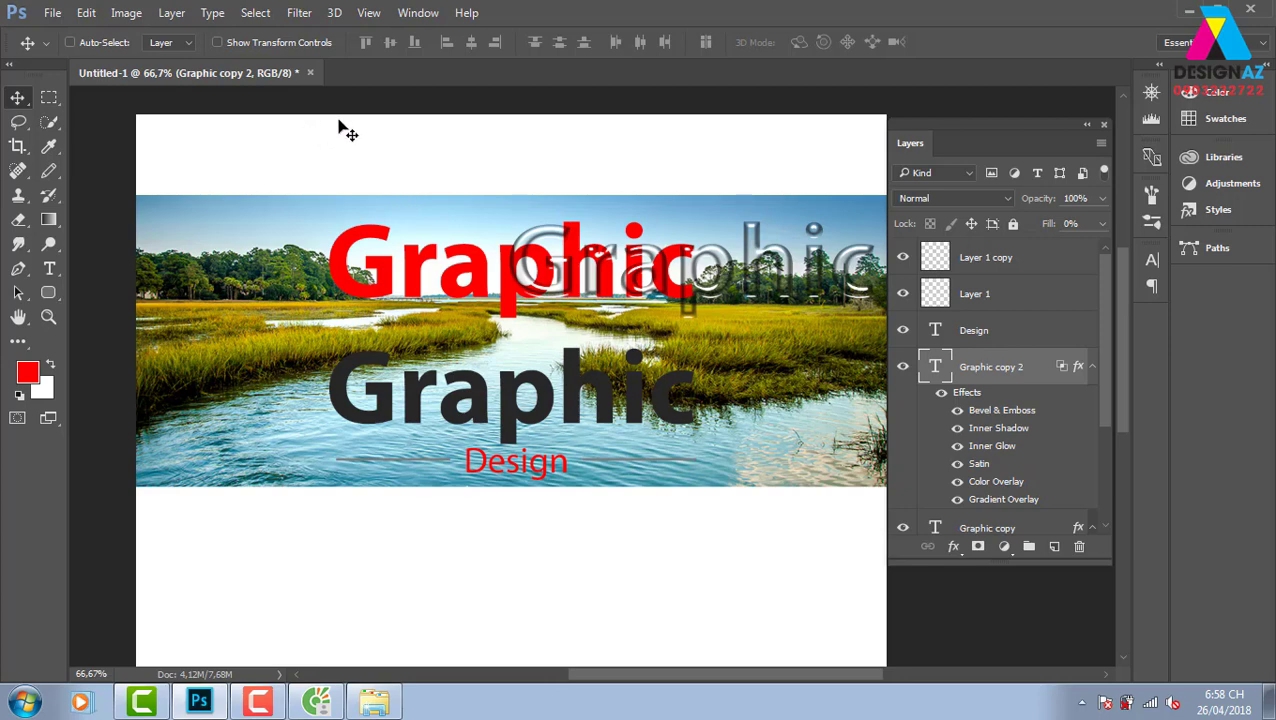
left_click(309, 72)
left_click(636, 280)
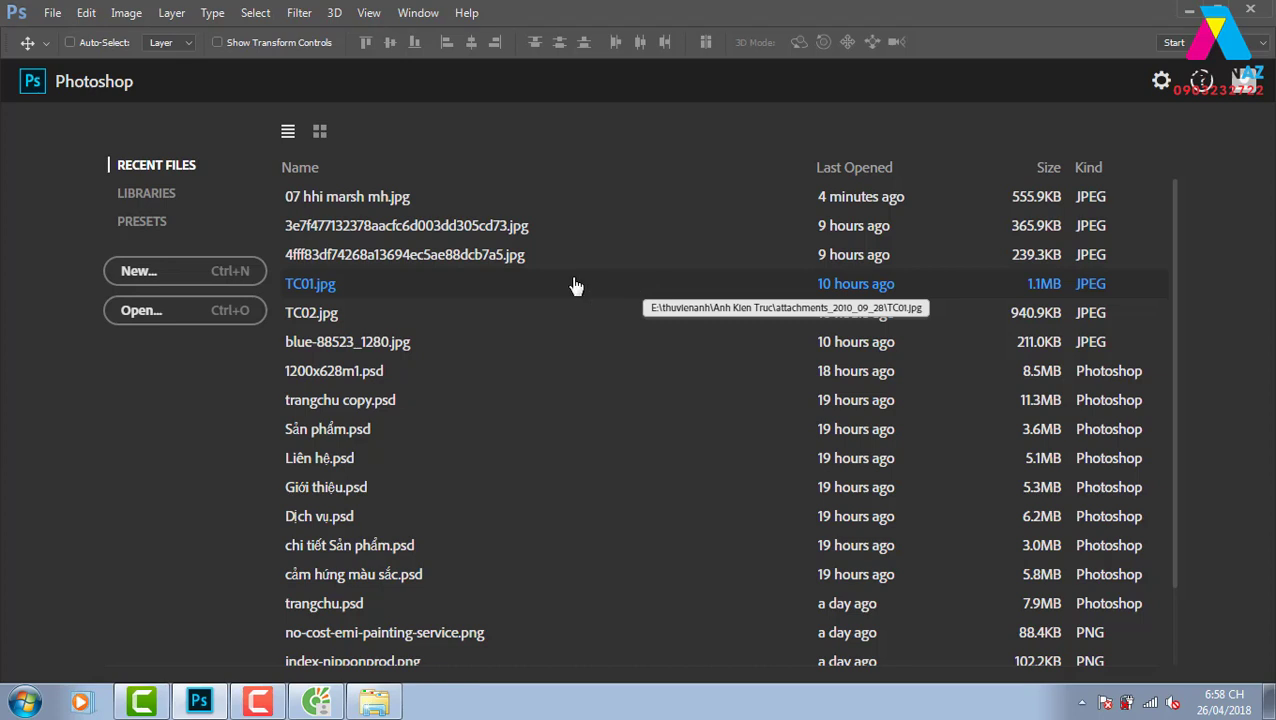
Step: Open anh-cuoi-duoi-nuoc-10.jpg, the wedding photo of the couple among floating flowers
left_click(229, 312)
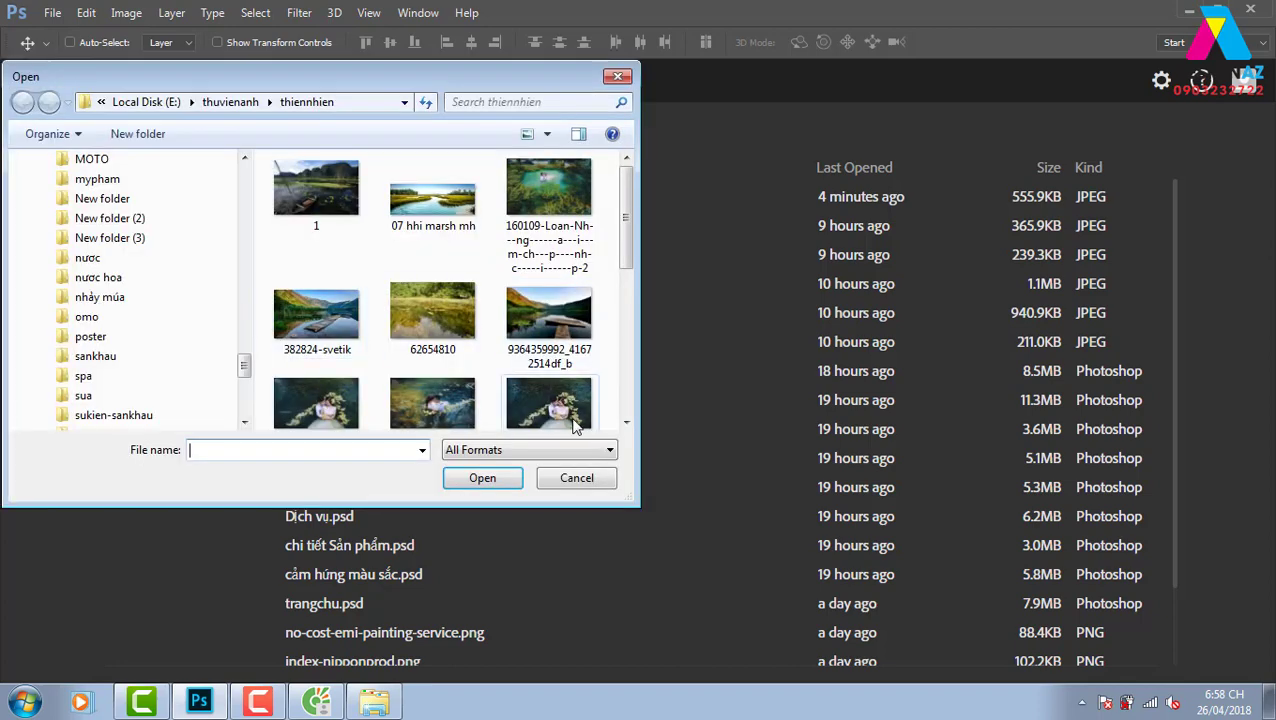
left_click(505, 395)
scroll(505, 395, "down", 1)
left_click(505, 478)
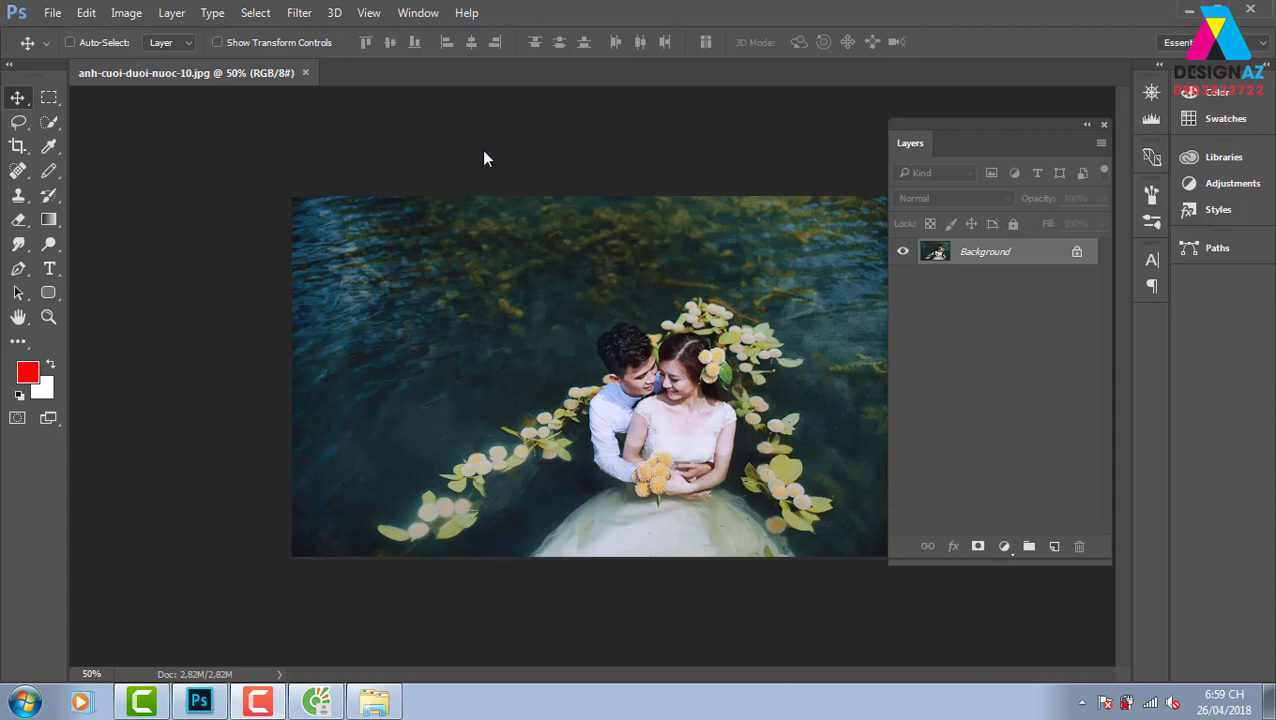
left_click(430, 14)
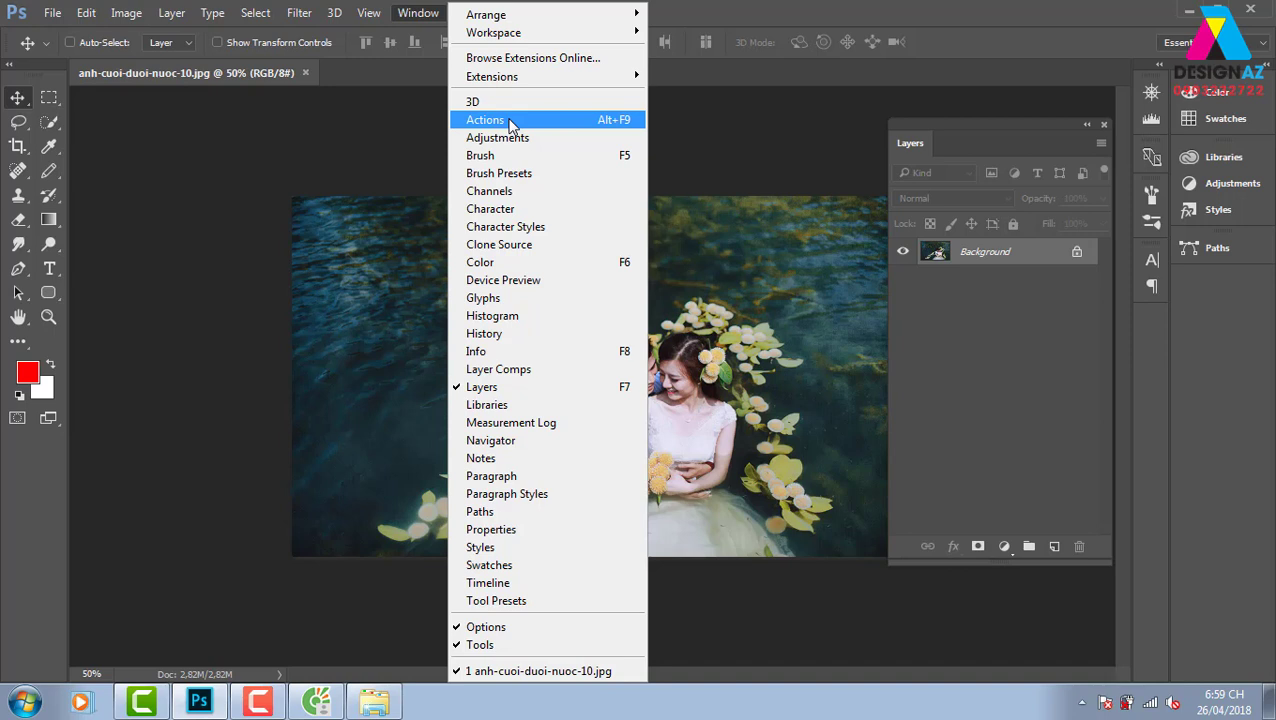
Step: Show the Actions panel and delete the old 'mau' action
left_click(511, 122)
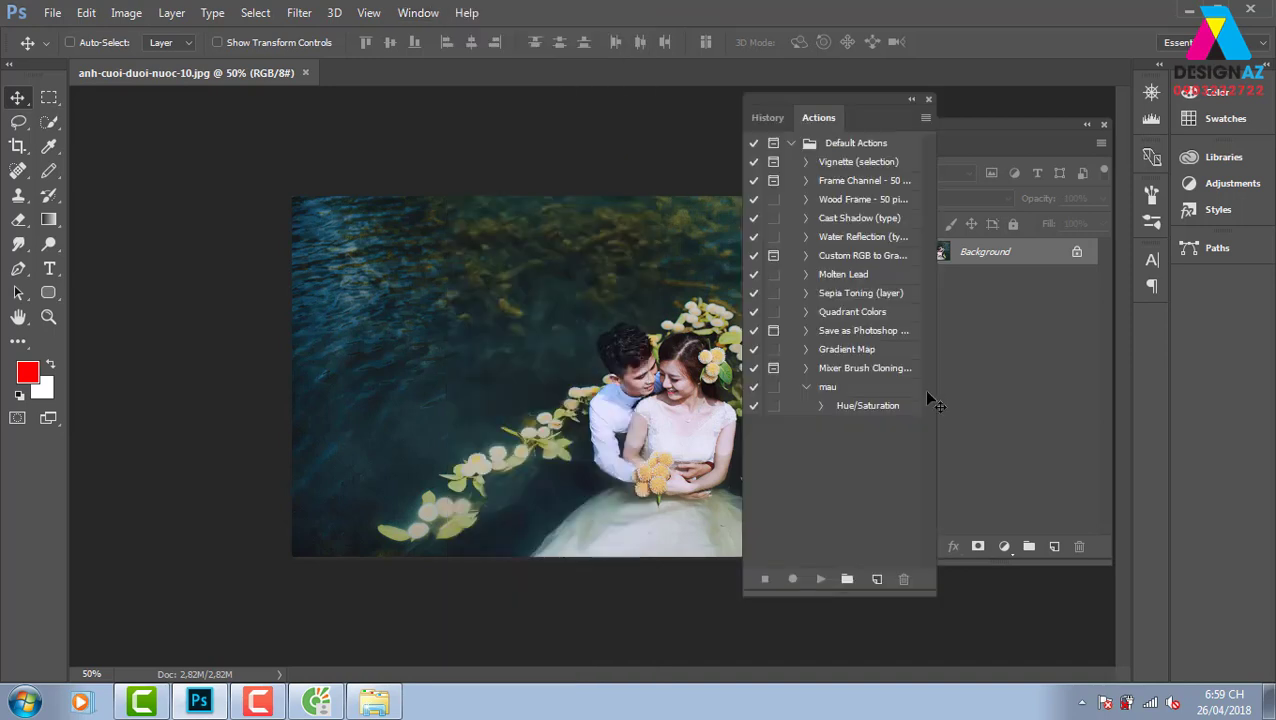
left_click(882, 388)
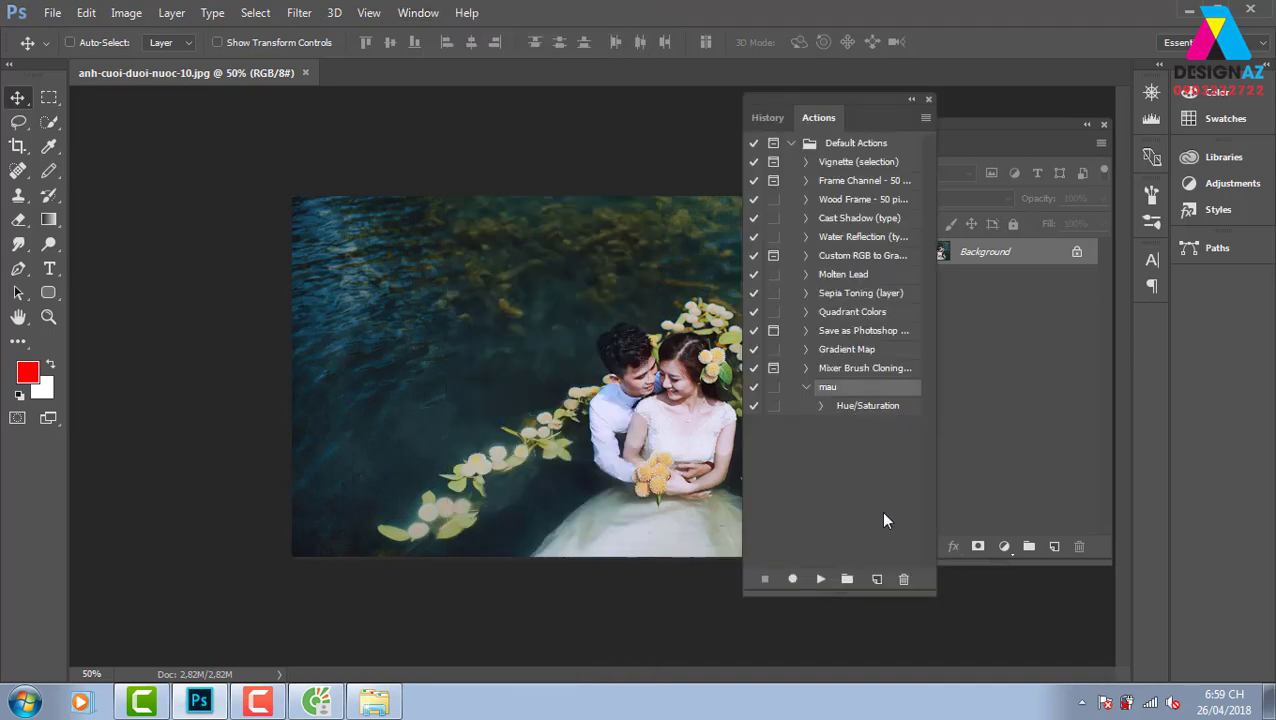
left_click(903, 578)
left_click(561, 277)
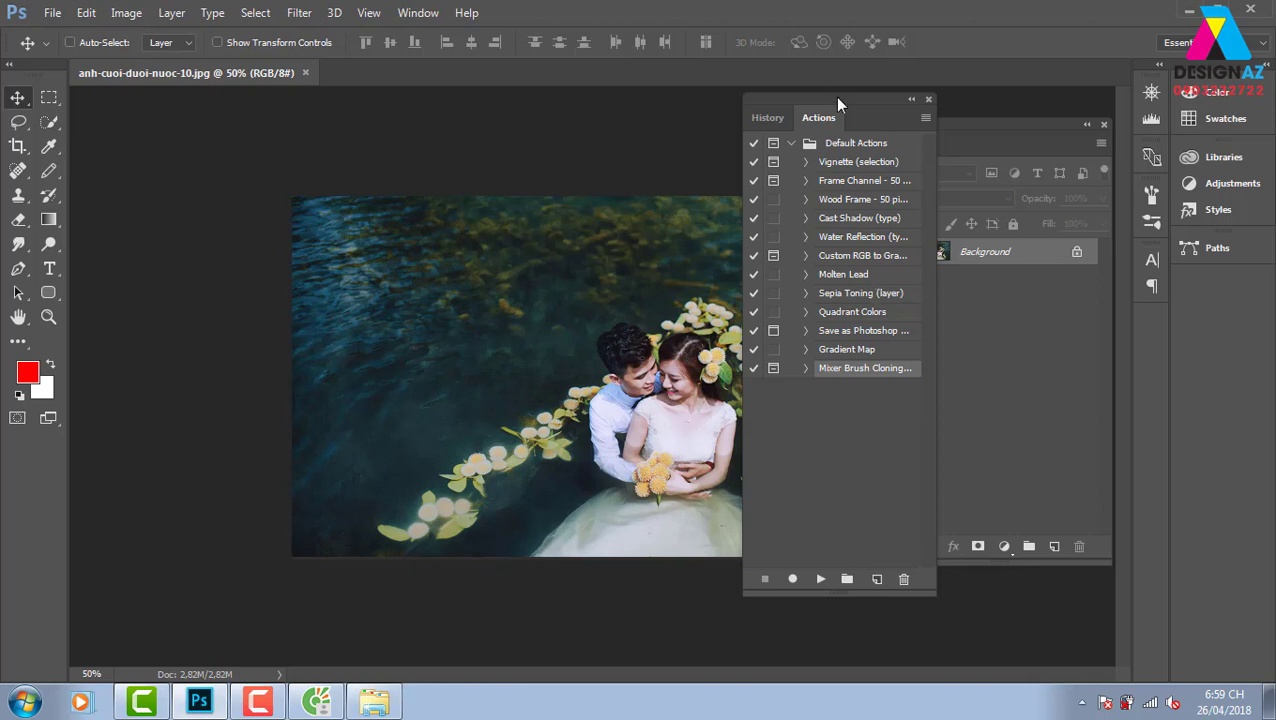
left_click_drag(838, 98, 922, 91)
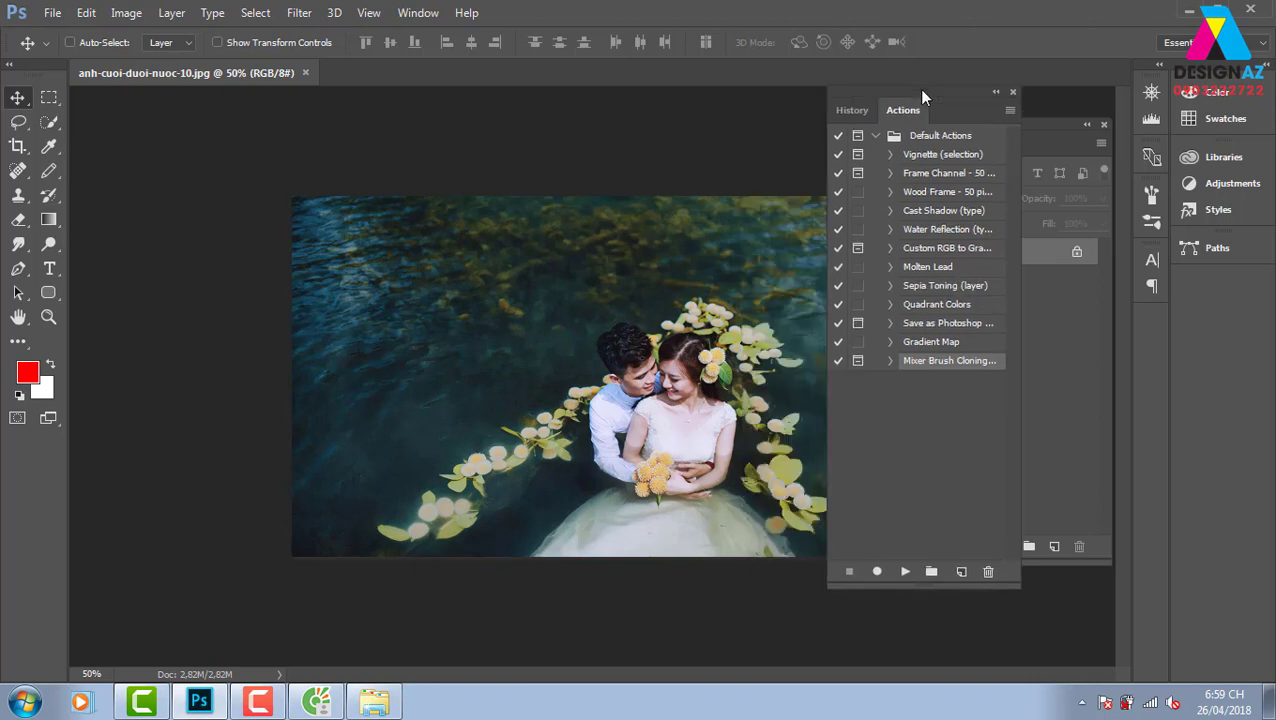
Step: Create a new action named 'kkkk' with function key F2 and start recording
left_click(961, 572)
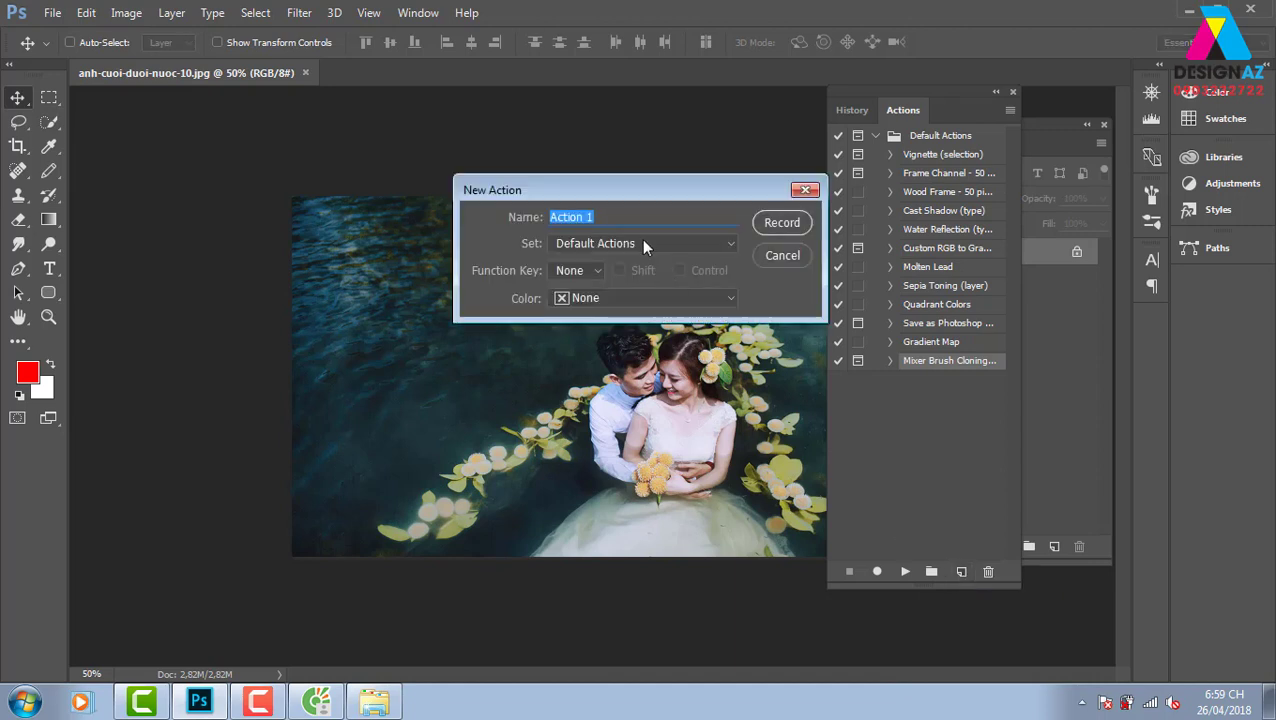
type("k")
type("kkk")
left_click(580, 270)
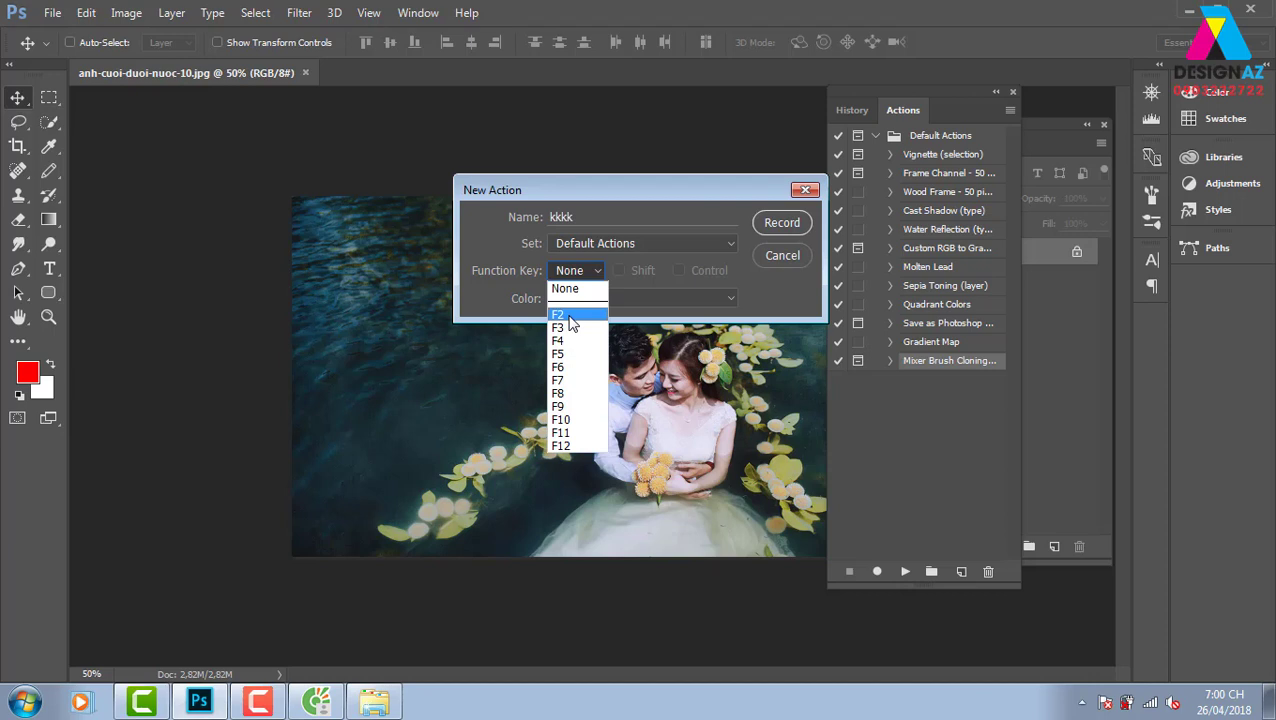
left_click(564, 315)
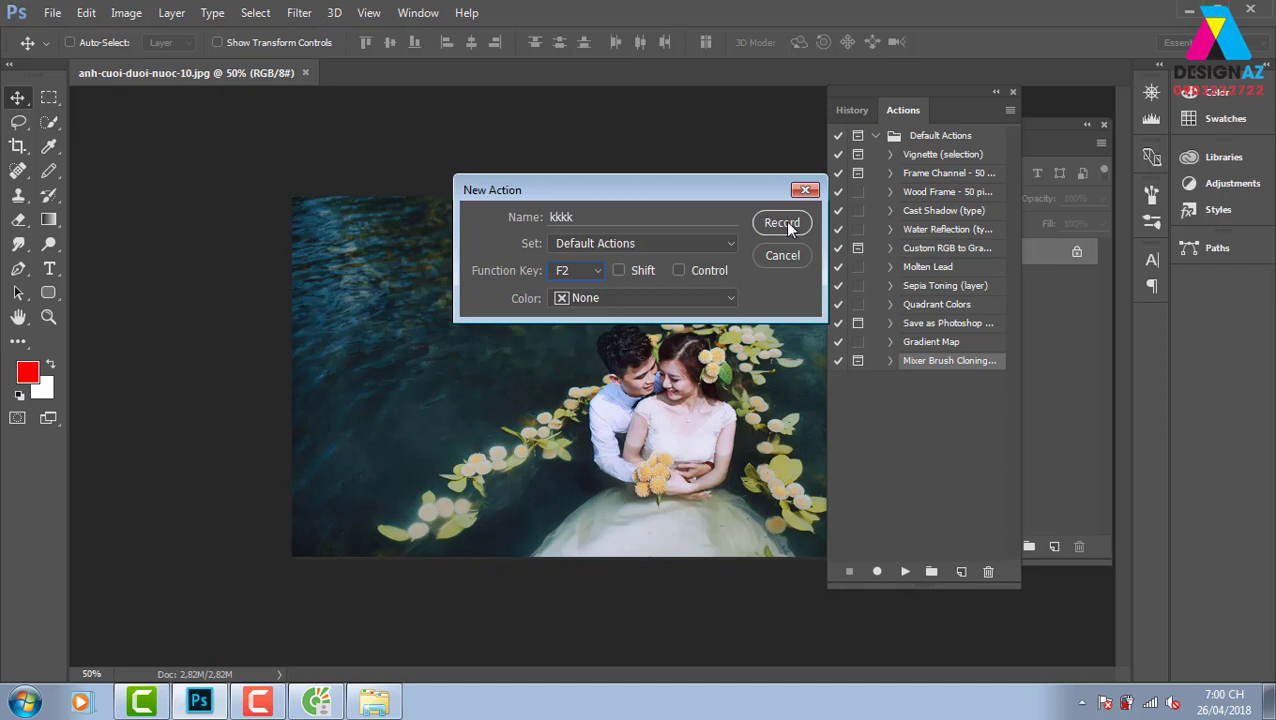
left_click(783, 222)
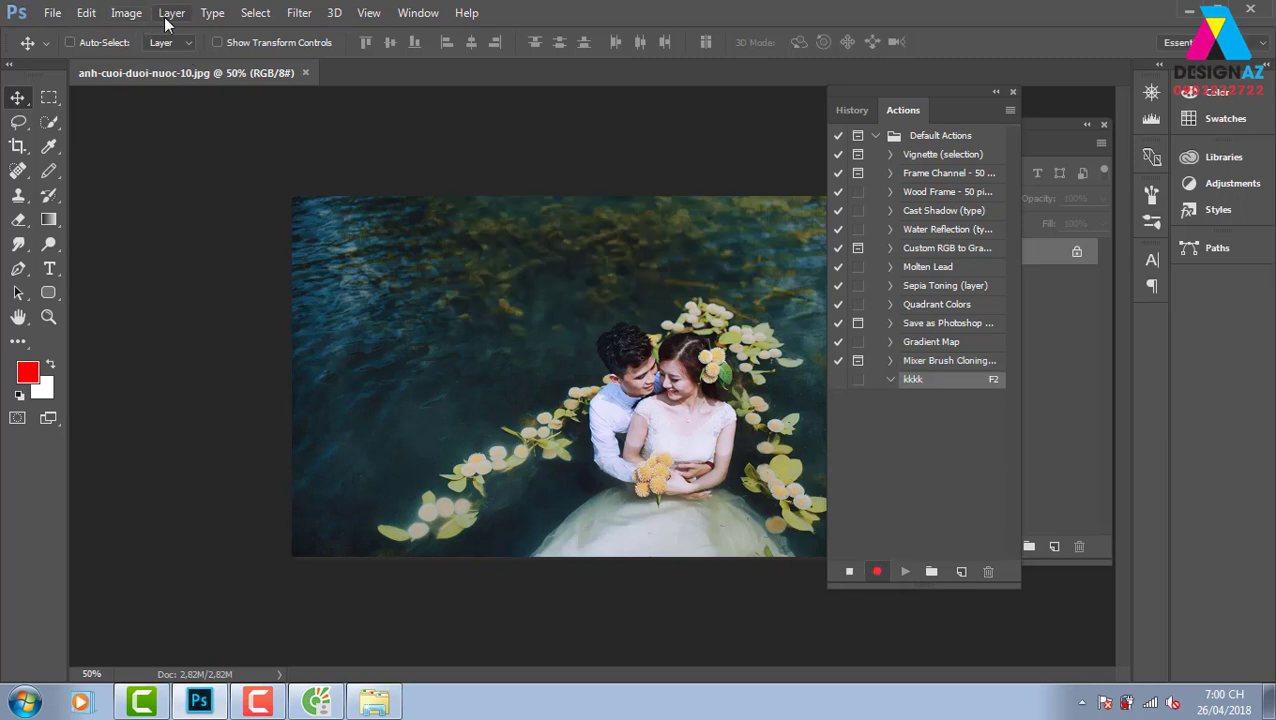
Step: Apply Levels with black input 16 and white input 188 to the wedding photo
left_click(126, 13)
mouse_move(155, 60)
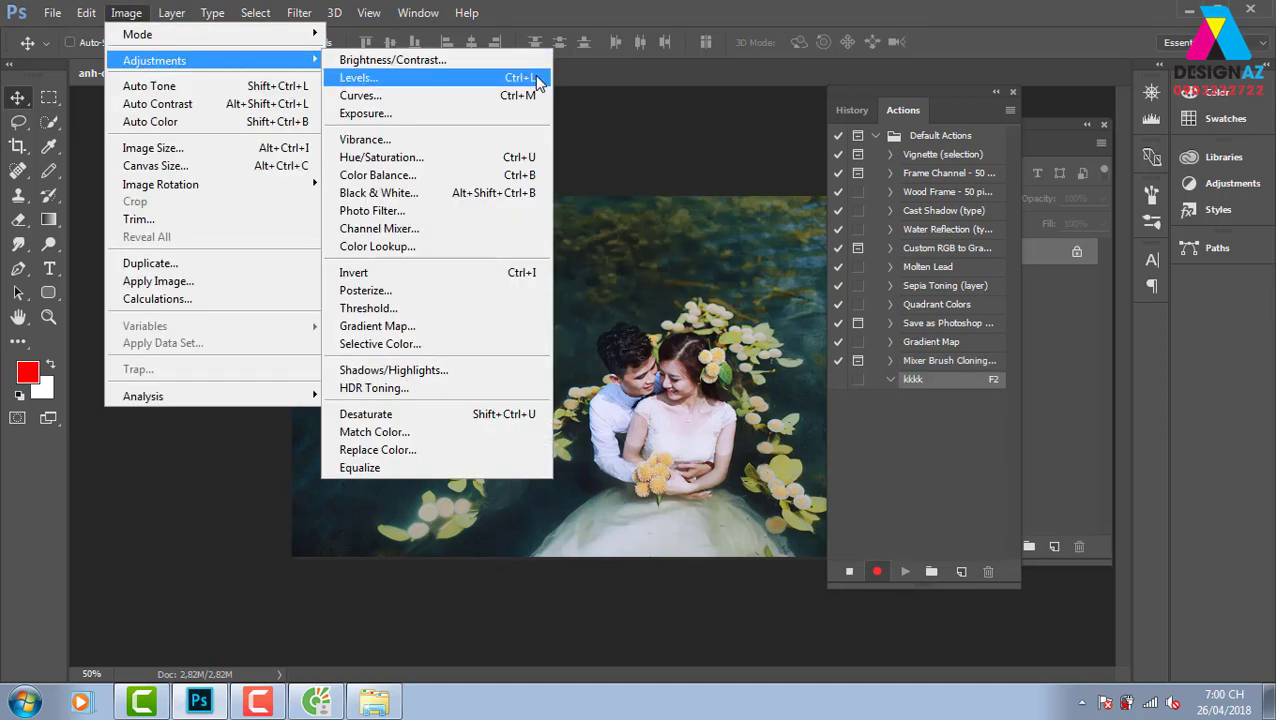
left_click(537, 79)
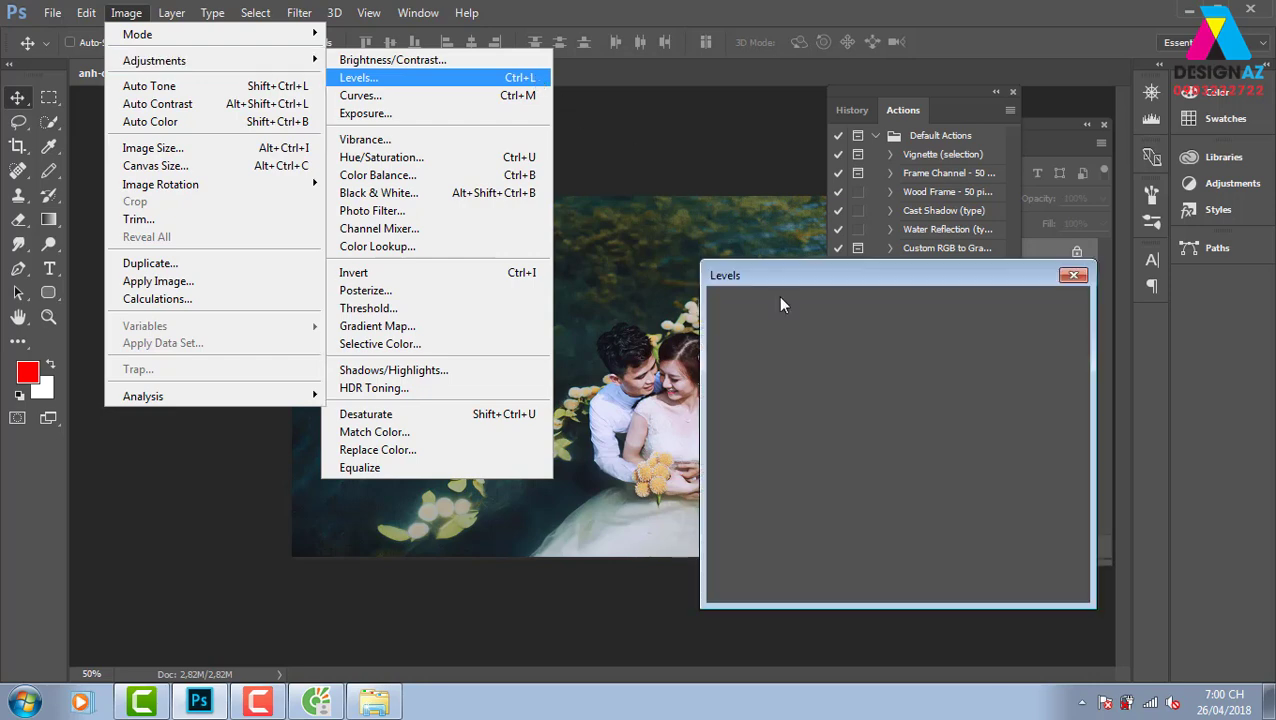
left_click_drag(732, 484, 746, 484)
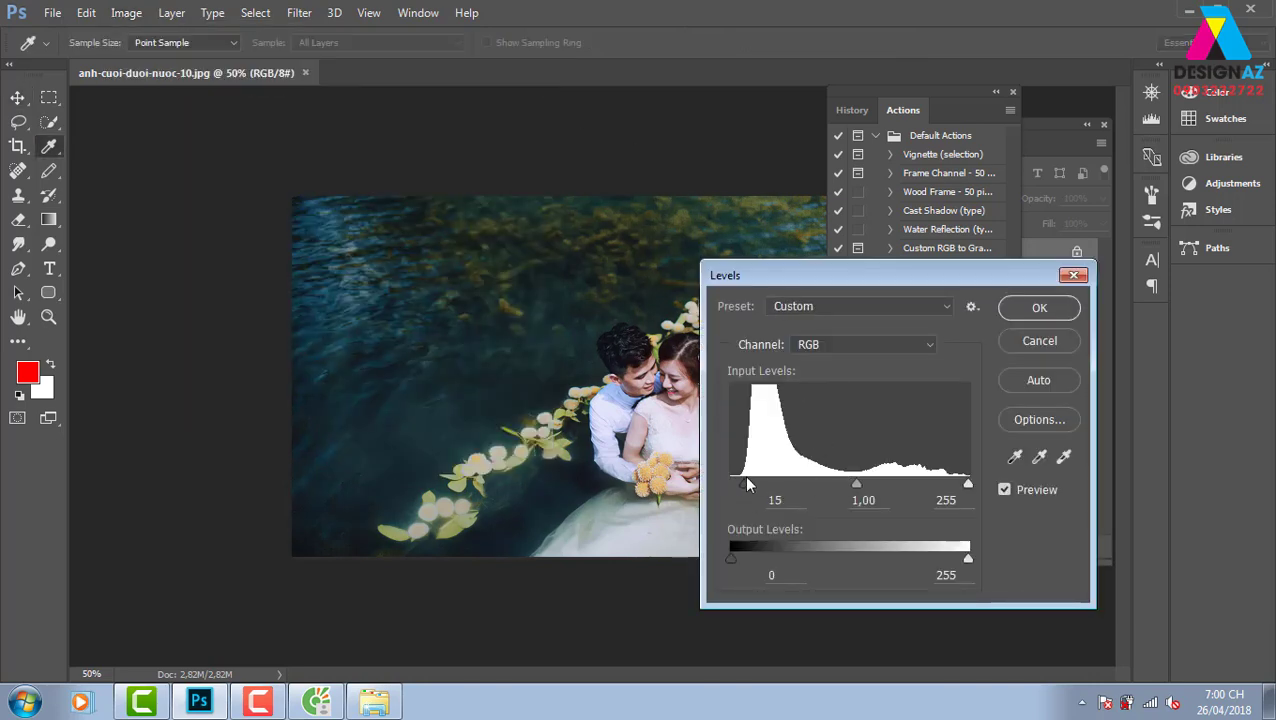
left_click_drag(968, 484, 906, 484)
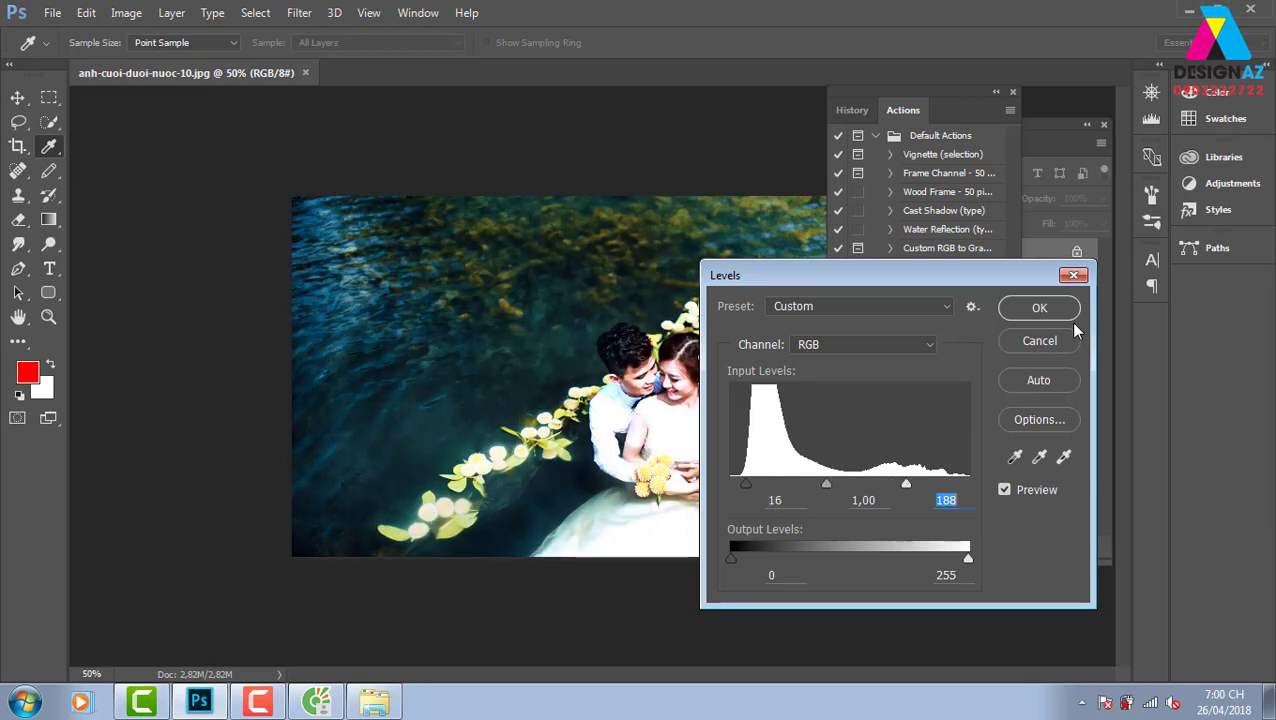
left_click(1040, 309)
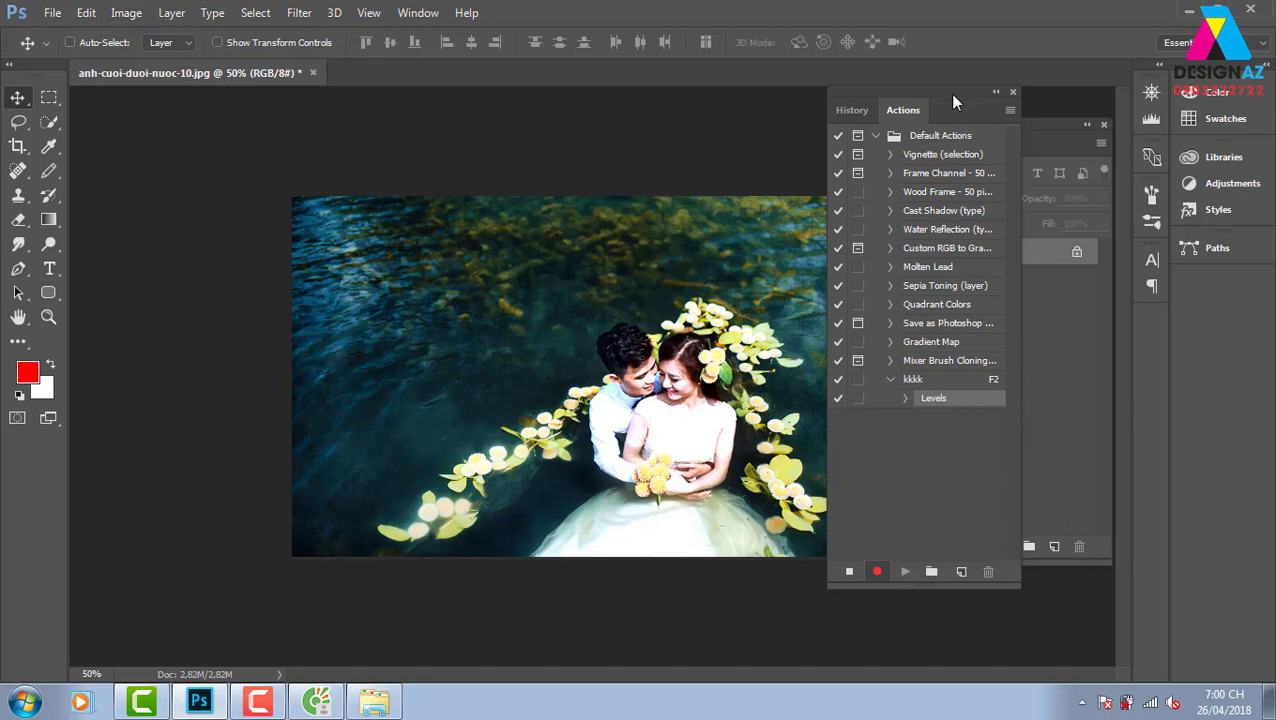
left_click_drag(949, 94, 360, 104)
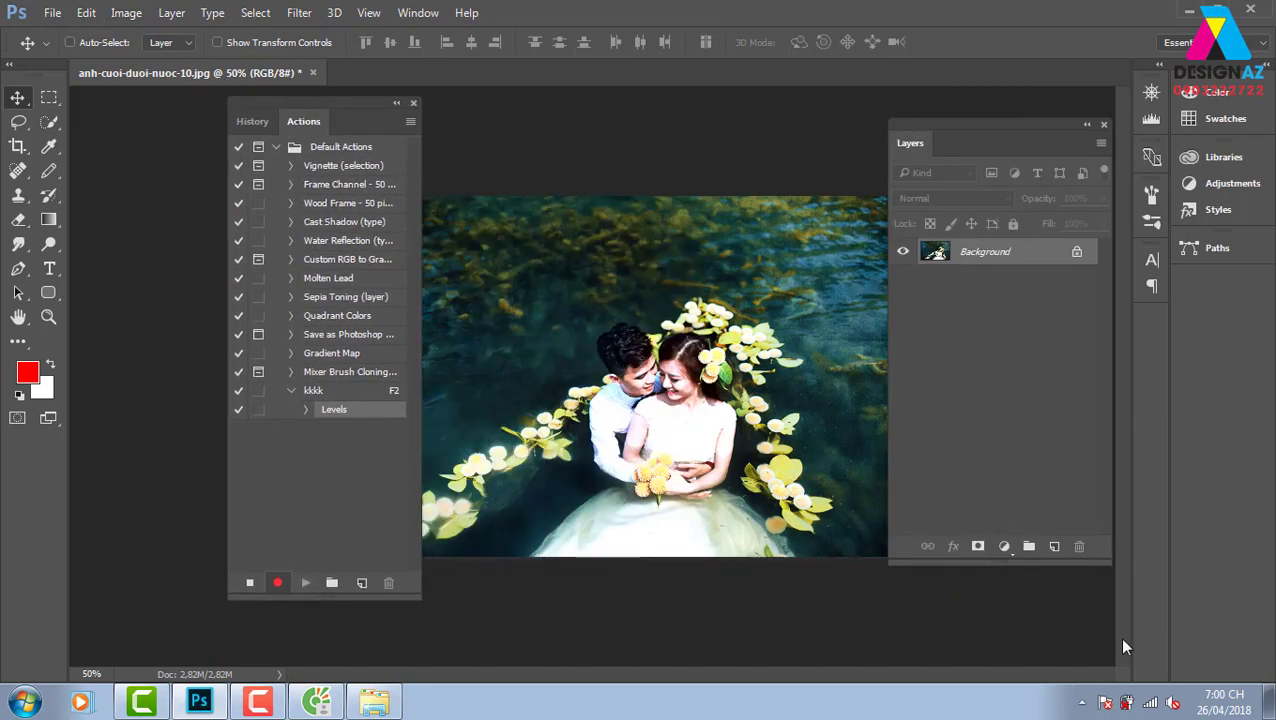
Step: Add a Curves adjustment layer with a pencil-drawn flat line on the Blue channel
left_click(1005, 547)
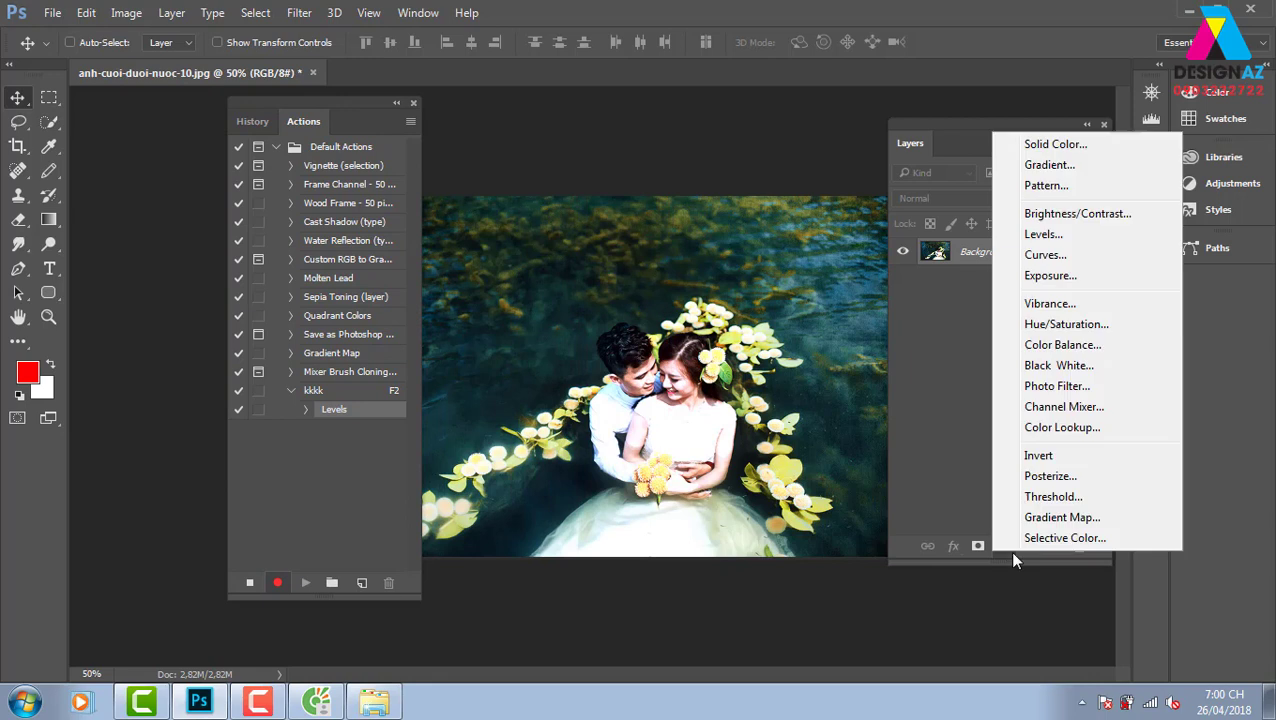
left_click(1043, 255)
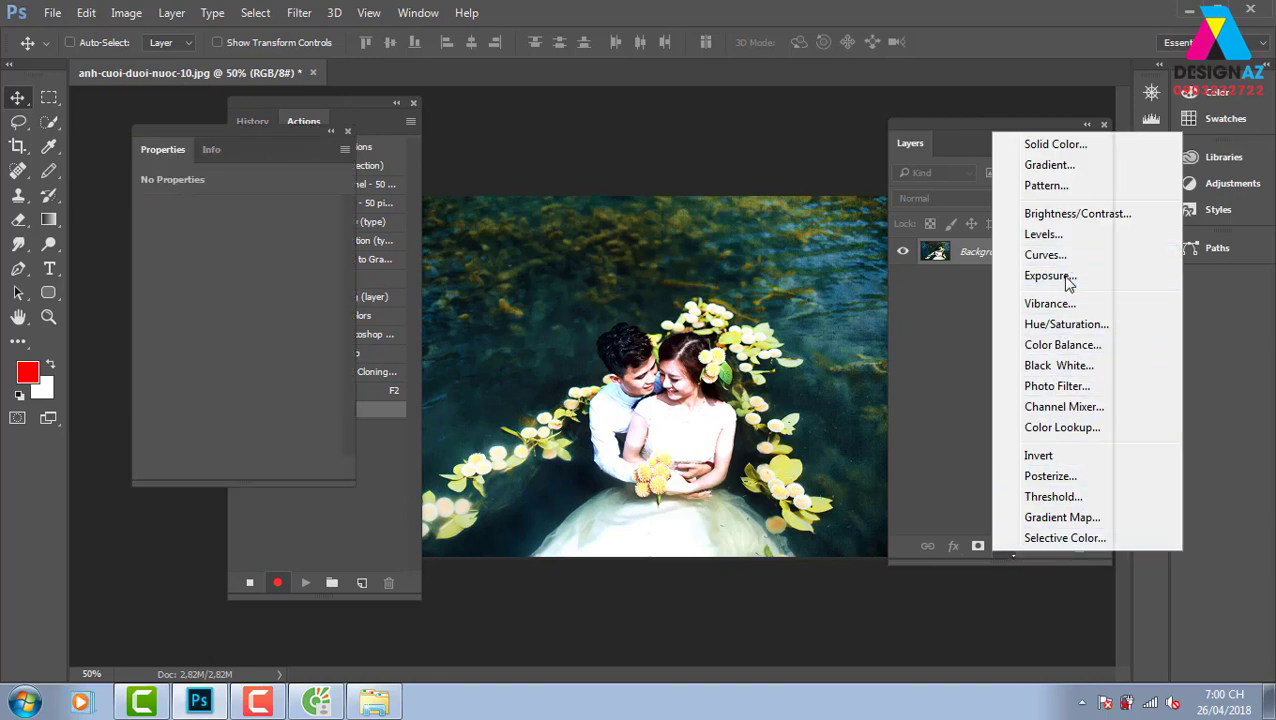
left_click(257, 234)
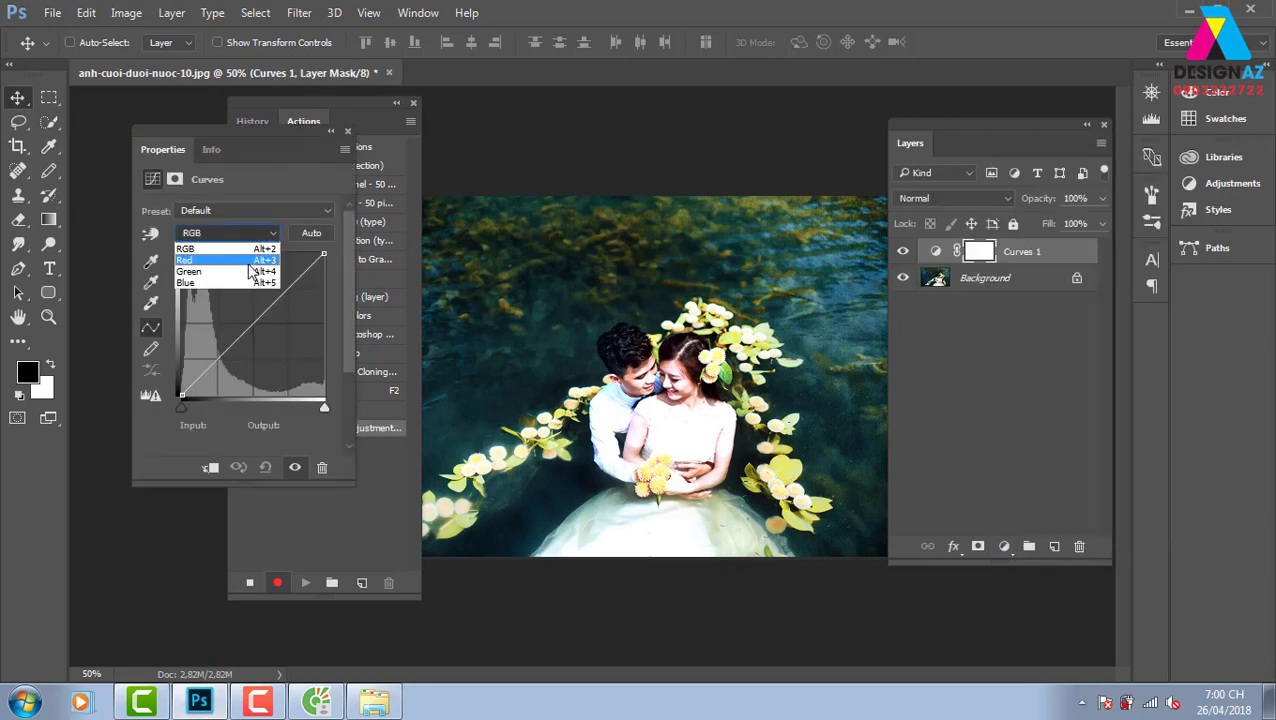
left_click(243, 281)
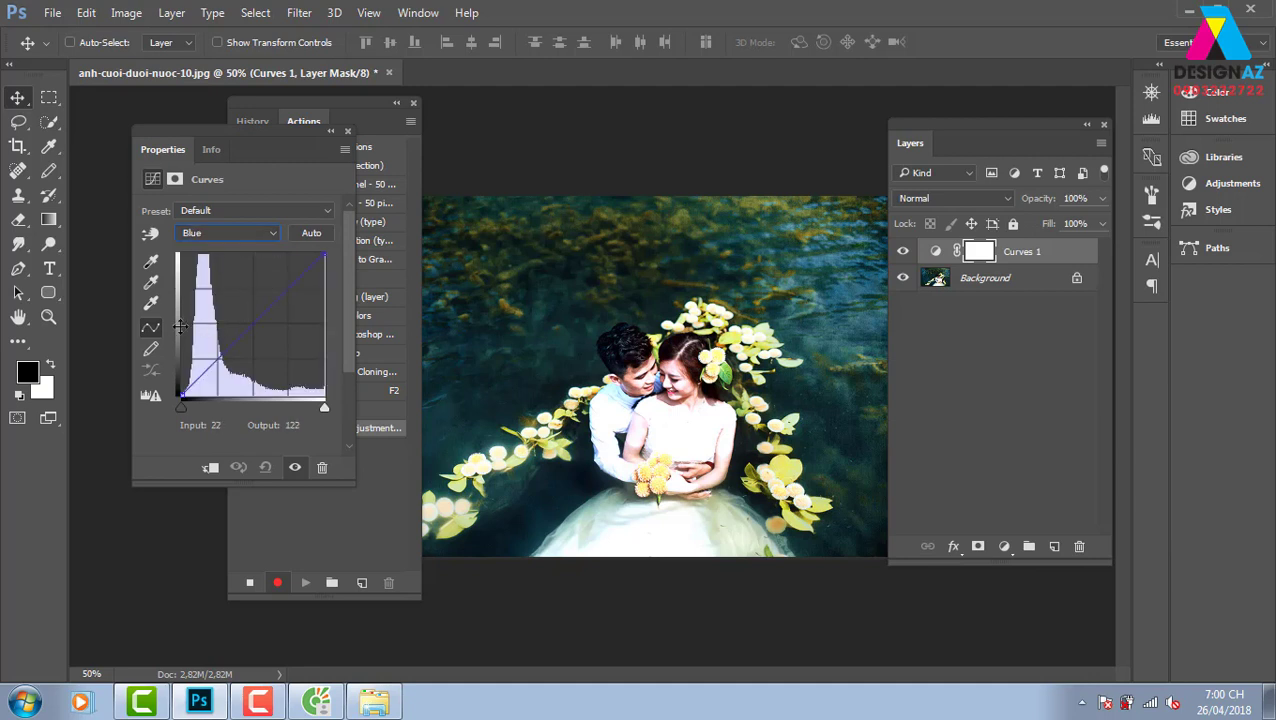
left_click(153, 349)
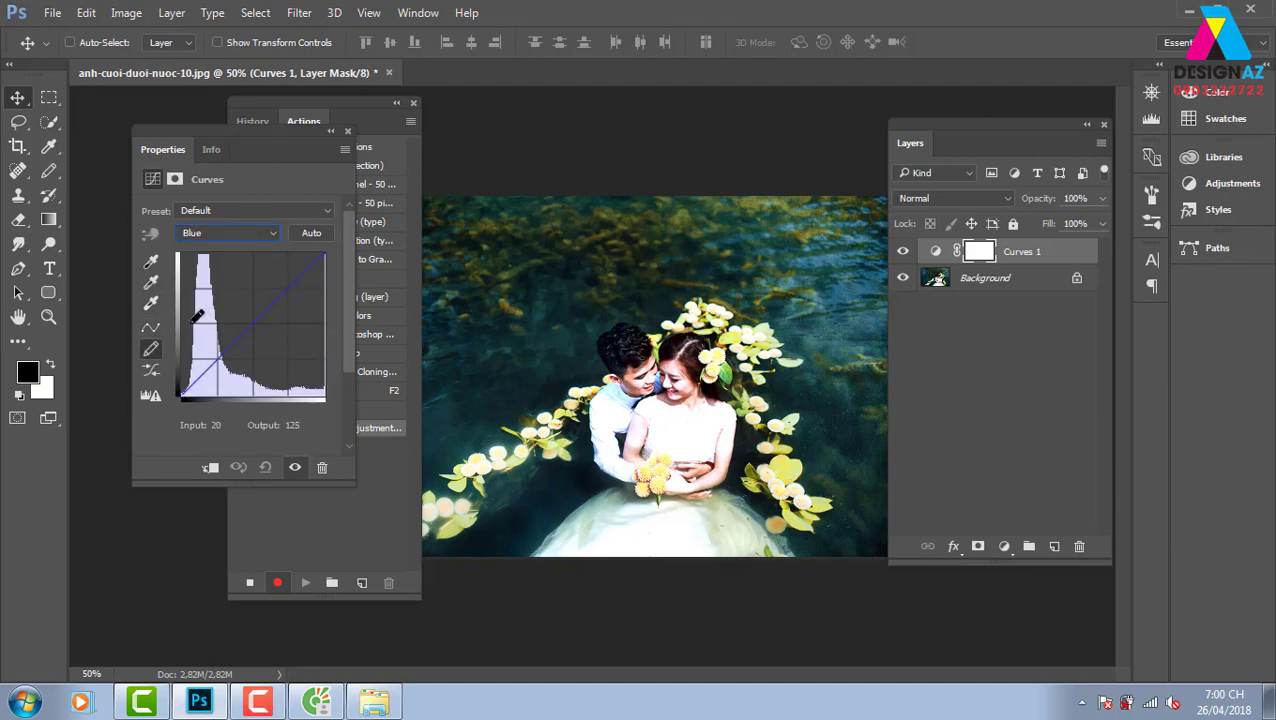
left_click_drag(192, 322, 330, 318)
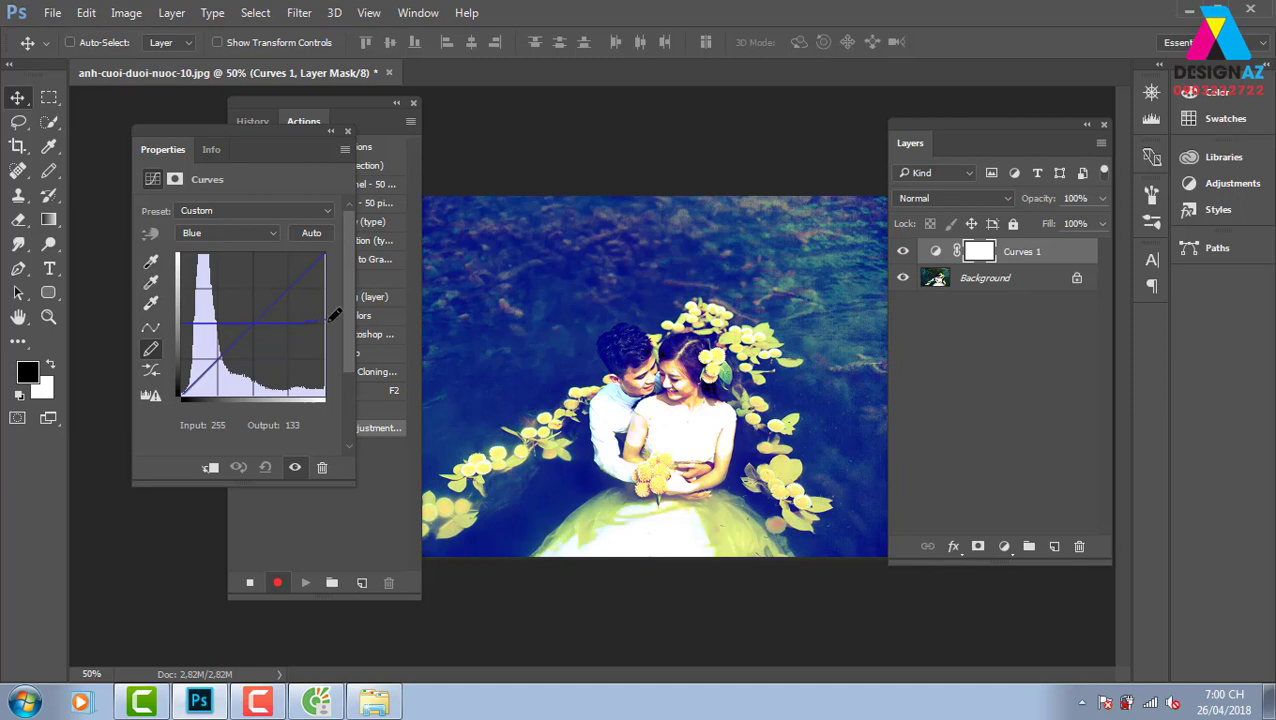
left_click(348, 131)
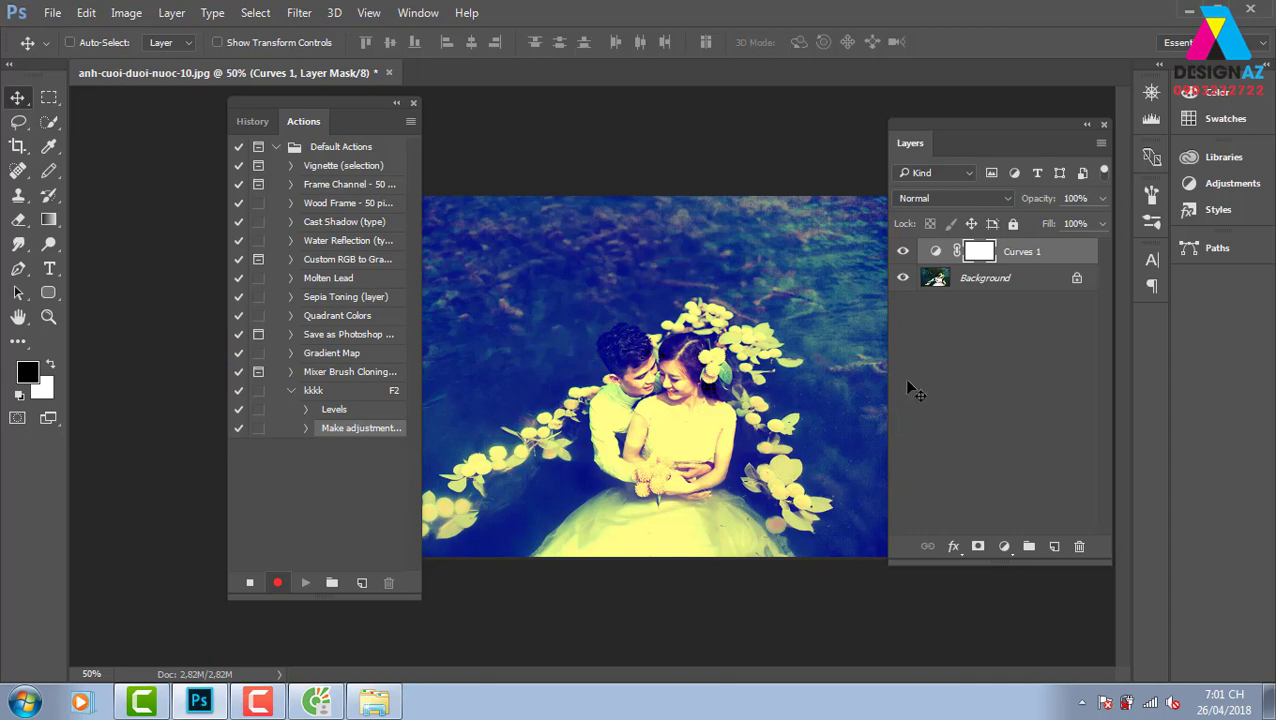
Step: Set Curves 1 to Soft Light blend mode at 43% fill, then stop recording kkkk
left_click(966, 198)
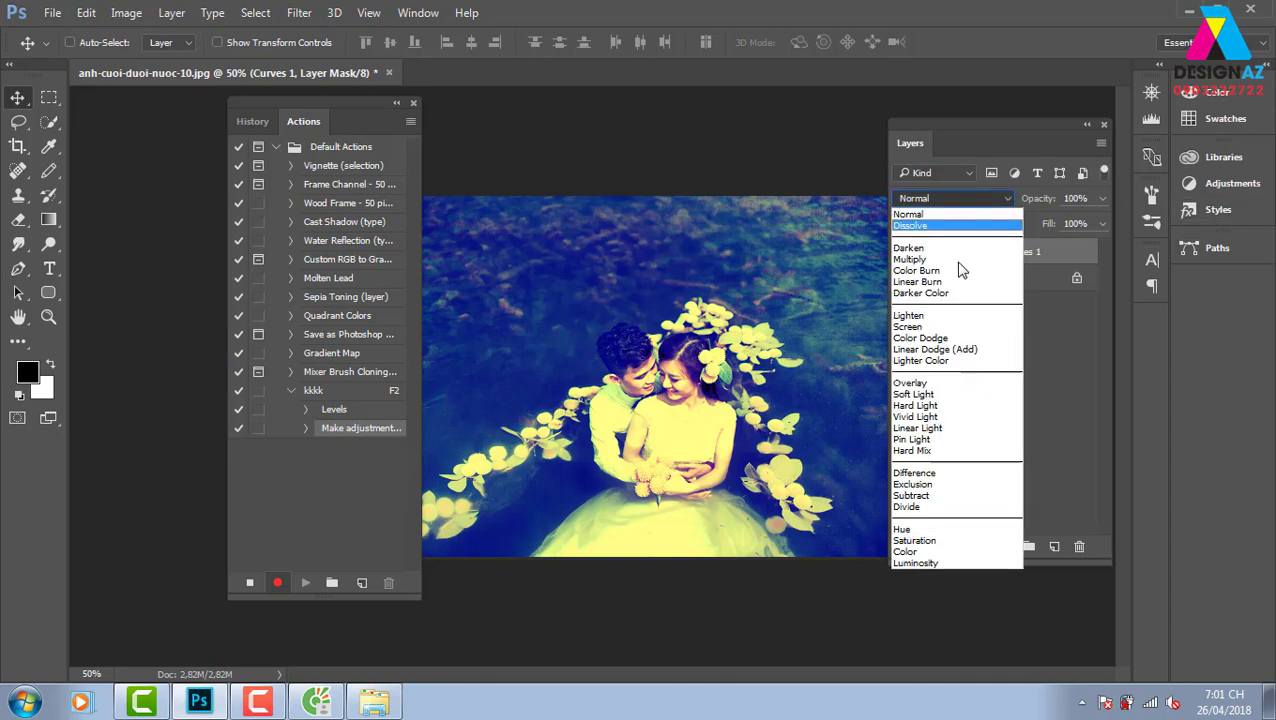
left_click(914, 394)
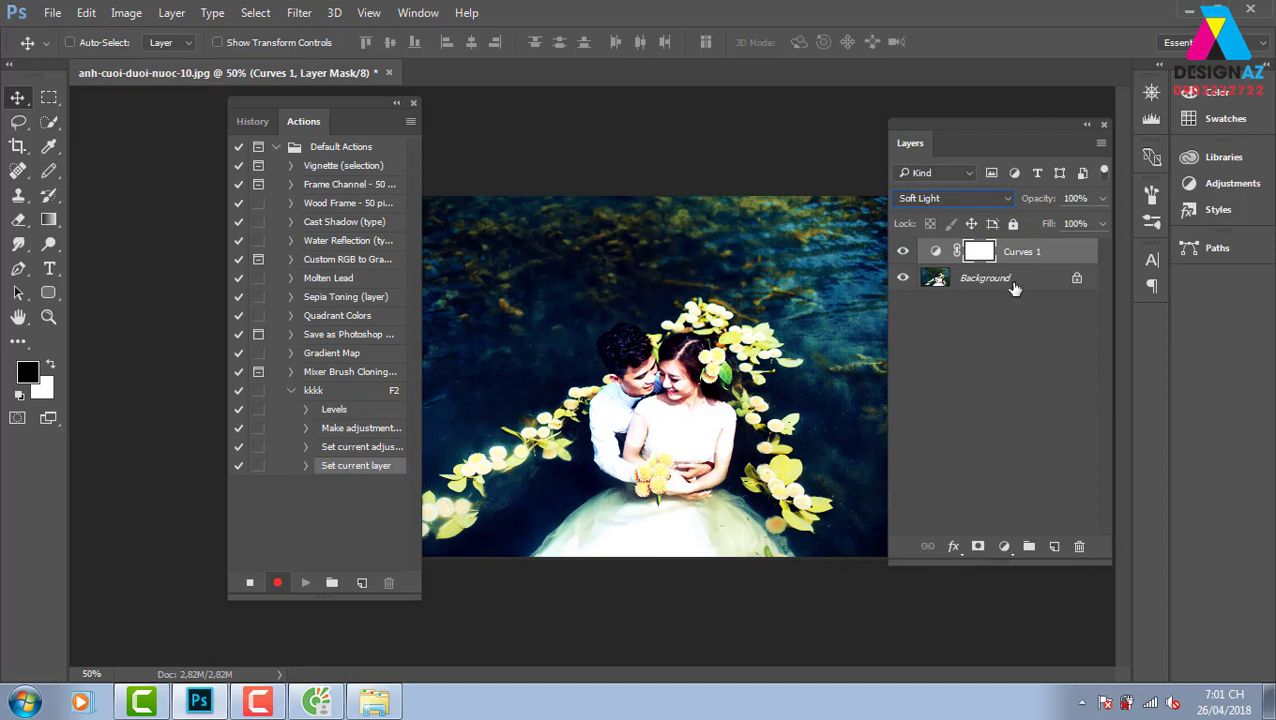
left_click(1101, 224)
left_click_drag(1062, 249, 1047, 244)
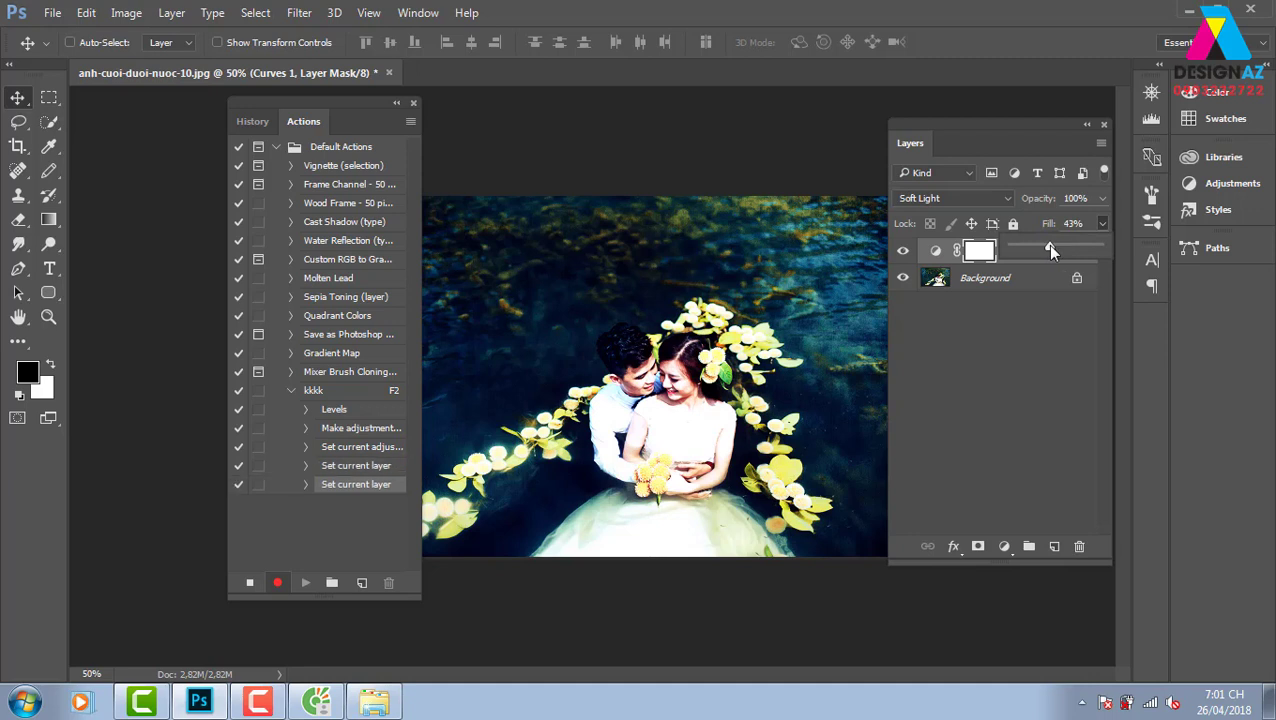
left_click(251, 584)
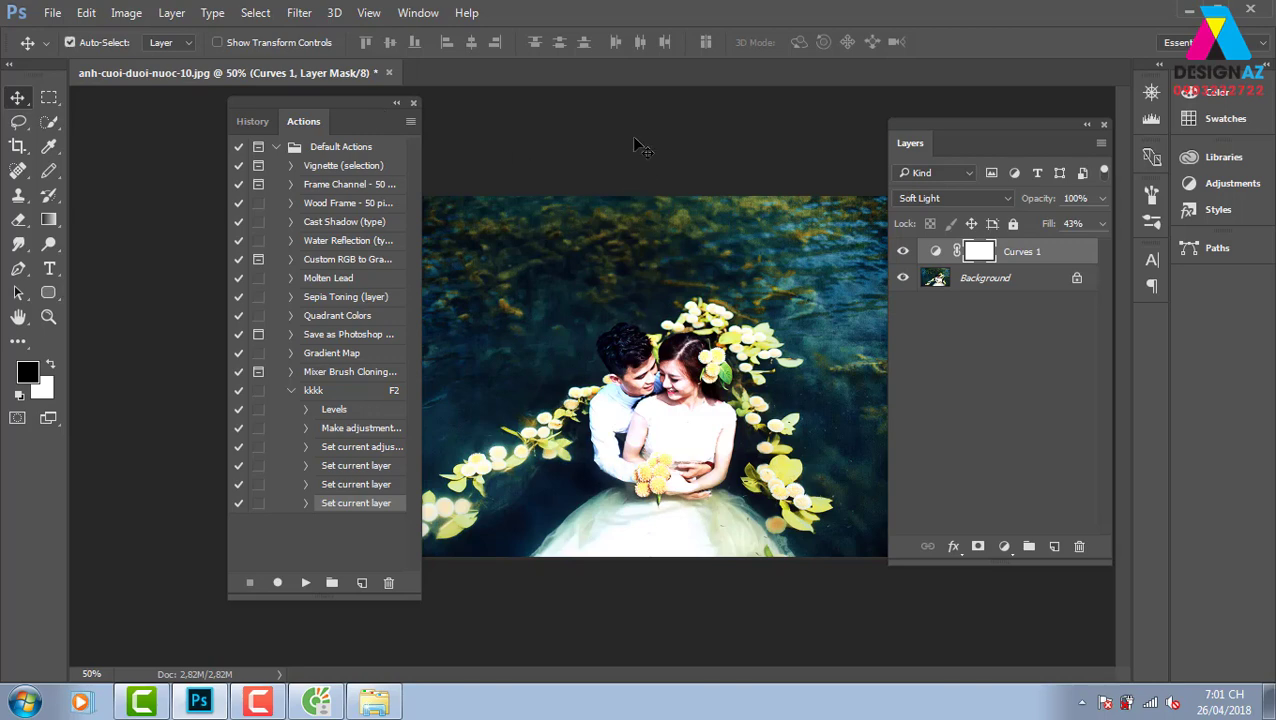
Step: Open the a62dc047 photo of the couple in the water
key("ctrl+o")
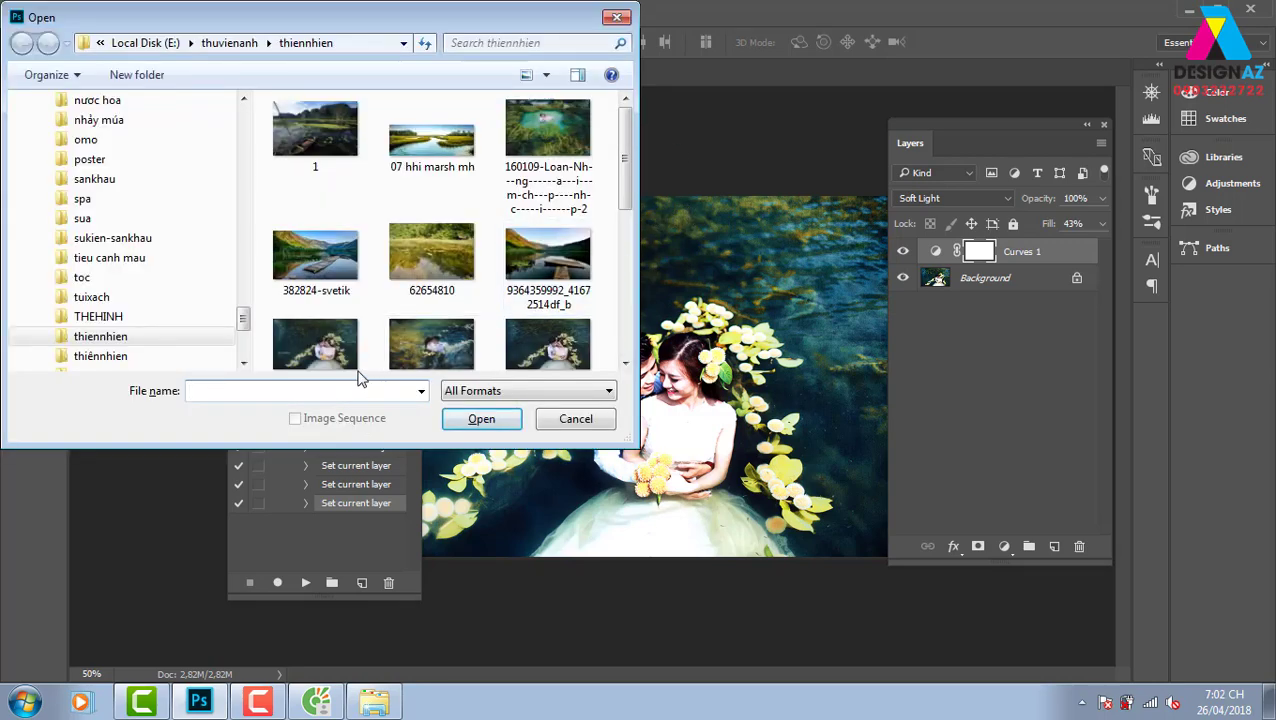
left_click(356, 366)
left_click(458, 318)
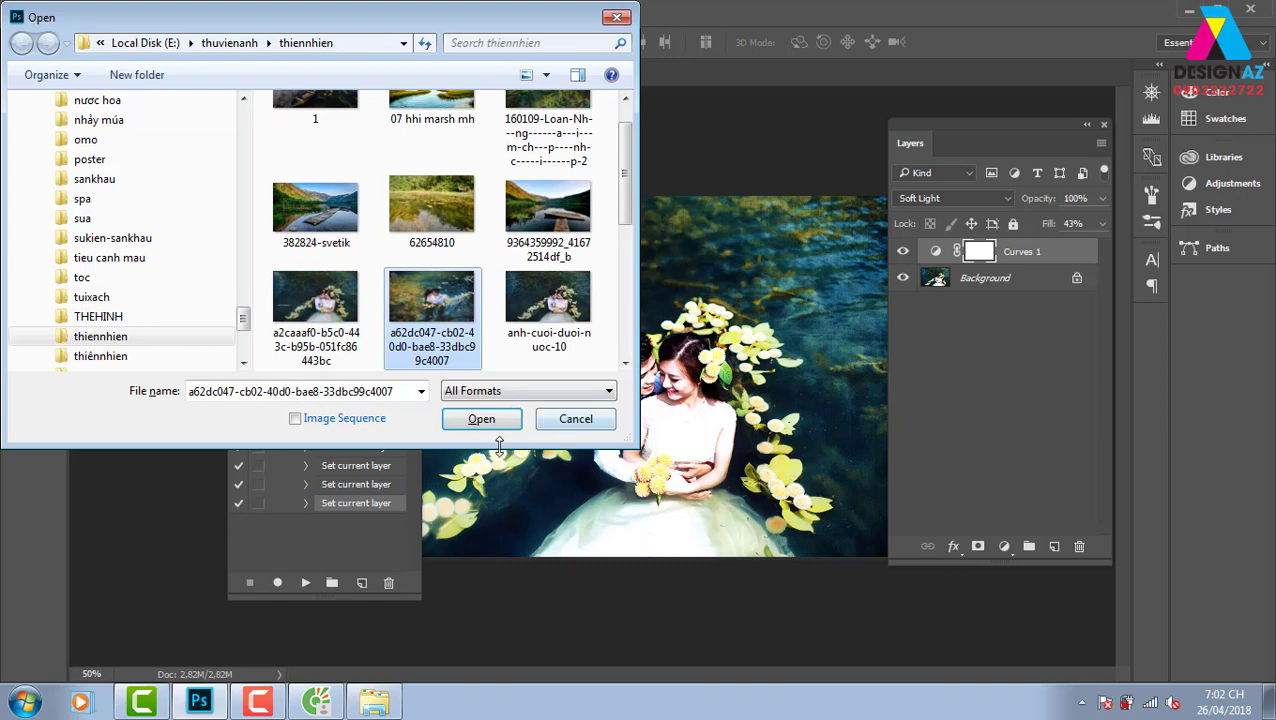
left_click(488, 421)
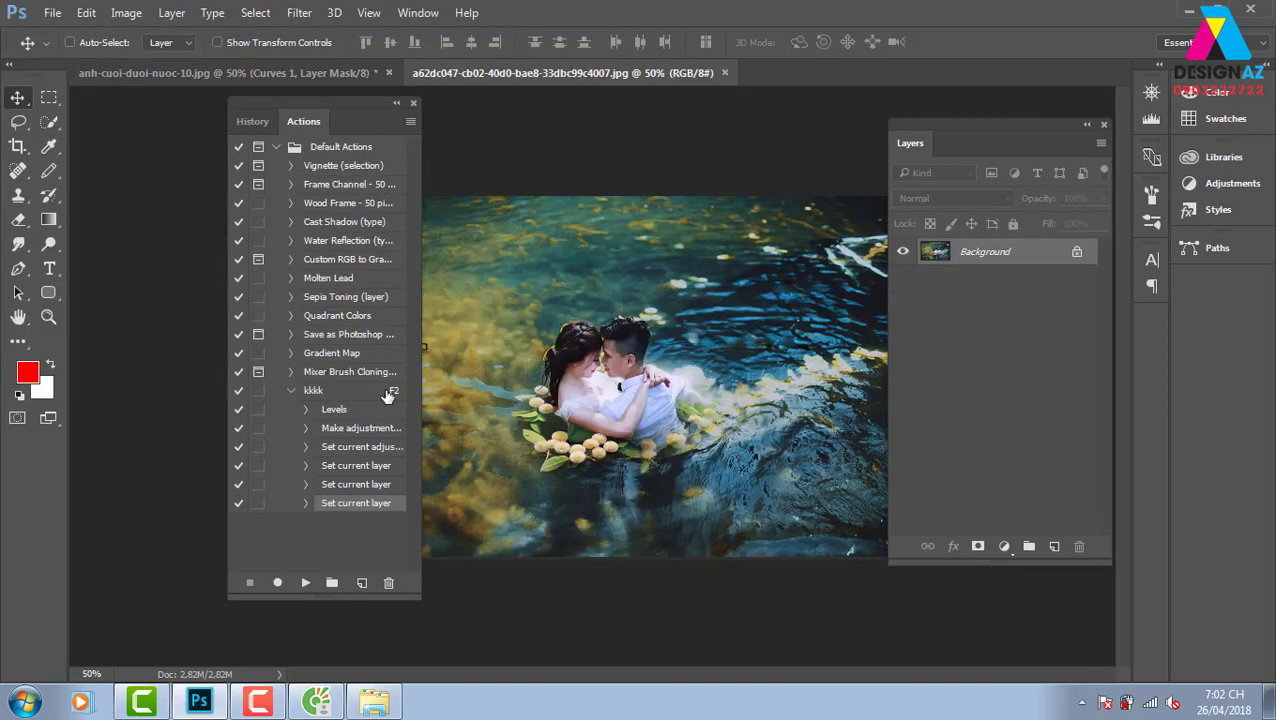
Step: Brighten it by playing the recorded kkkk action from the Actions panel
left_click(353, 392)
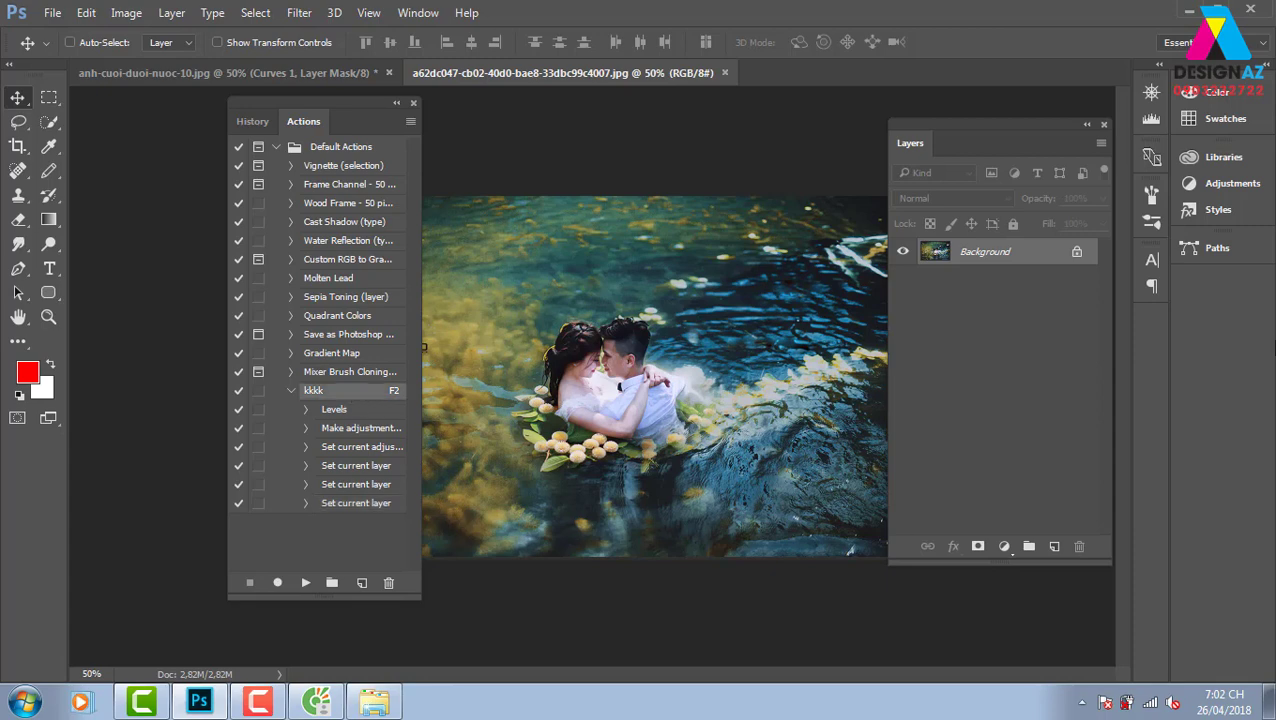
left_click(305, 582)
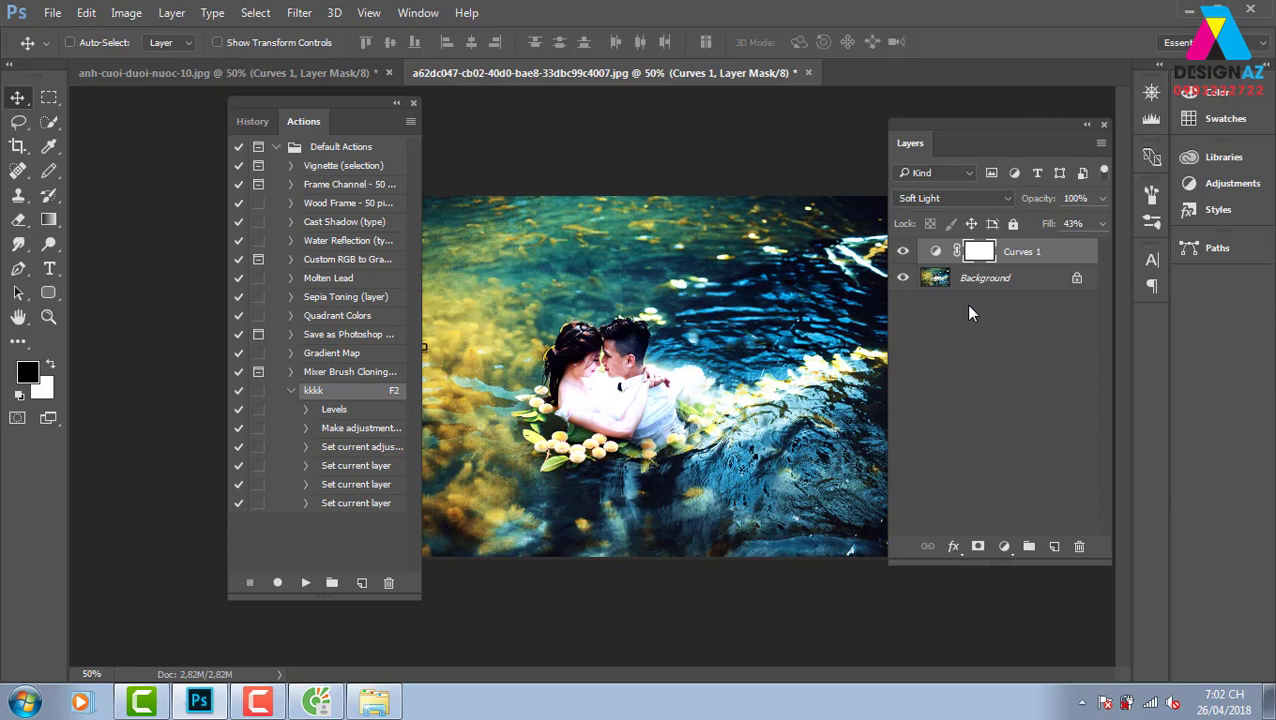
key("ctrl+o")
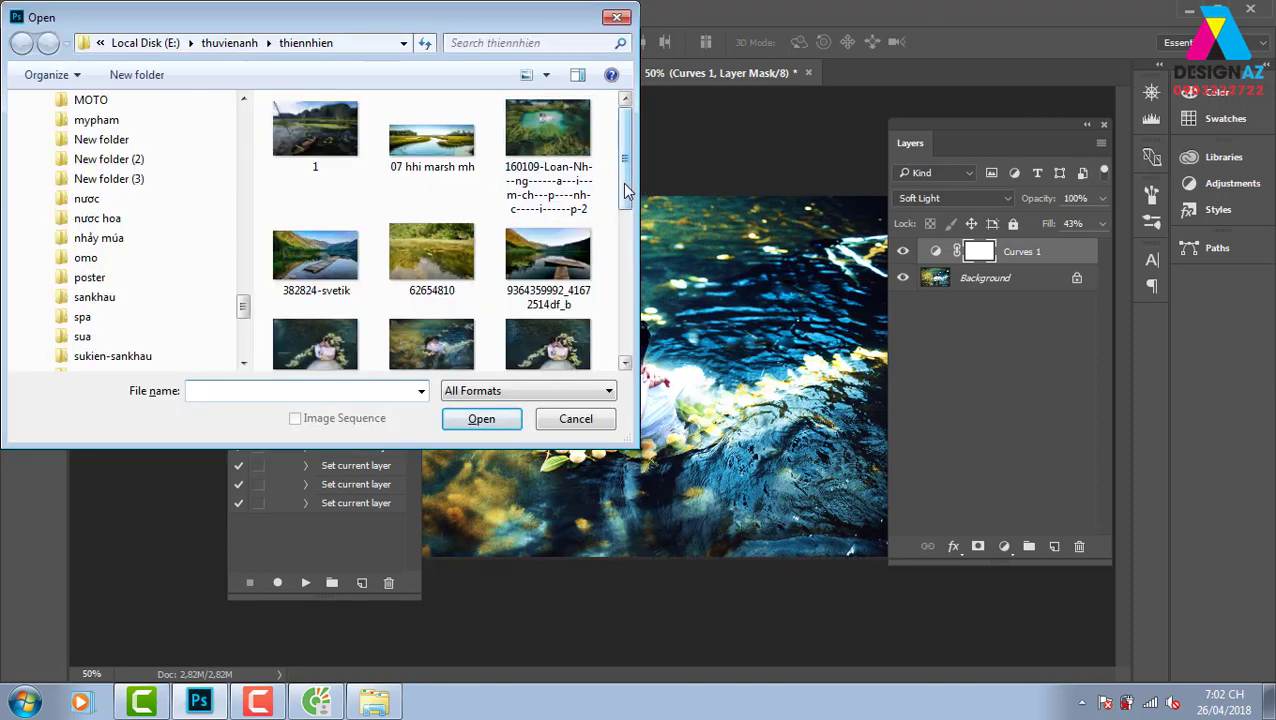
Step: Open anh-cuoi-voi-rong-va-hoa-gao-03.jpg and run the kkkk action on it with F2
left_click_drag(626, 190, 626, 298)
left_click(315, 195)
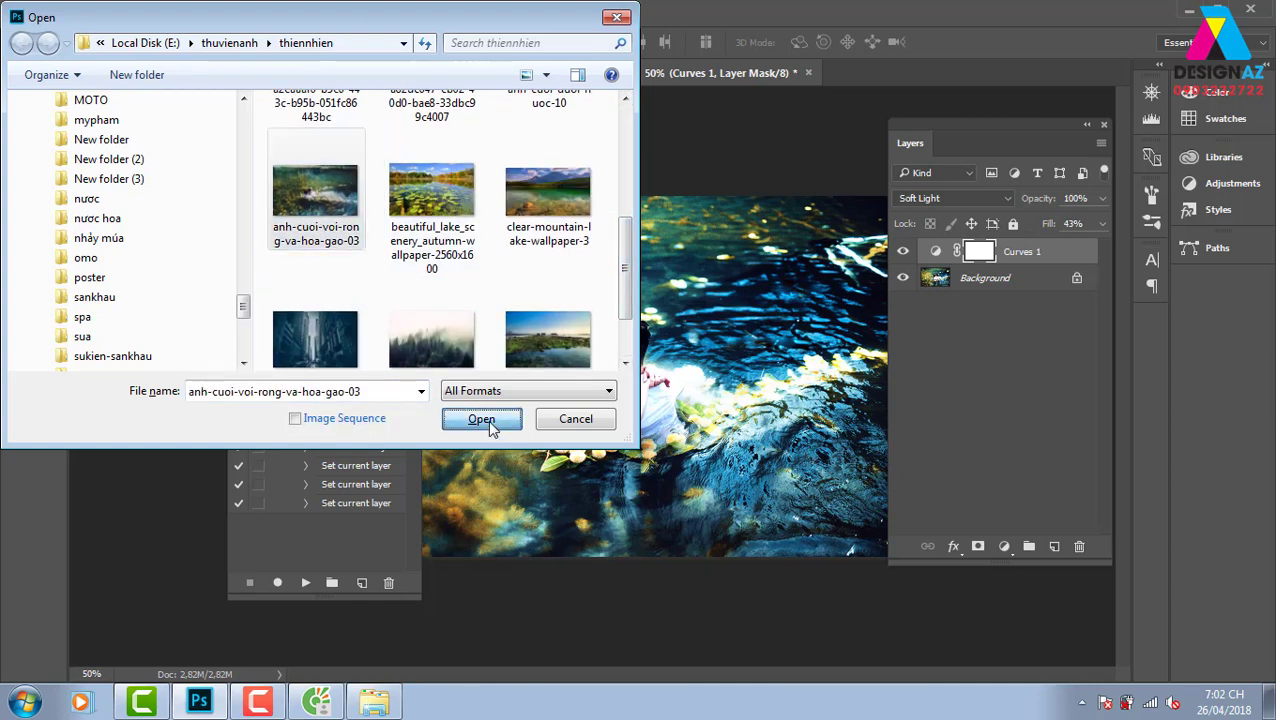
left_click(484, 419)
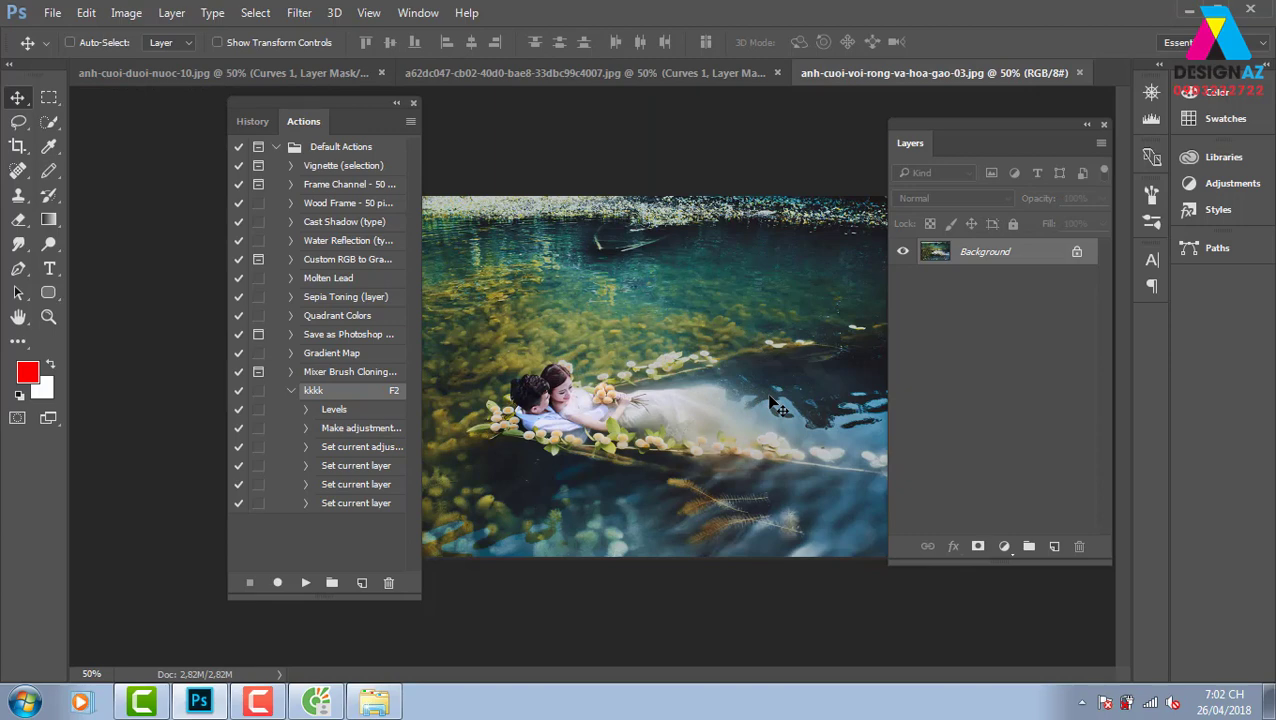
key("F2")
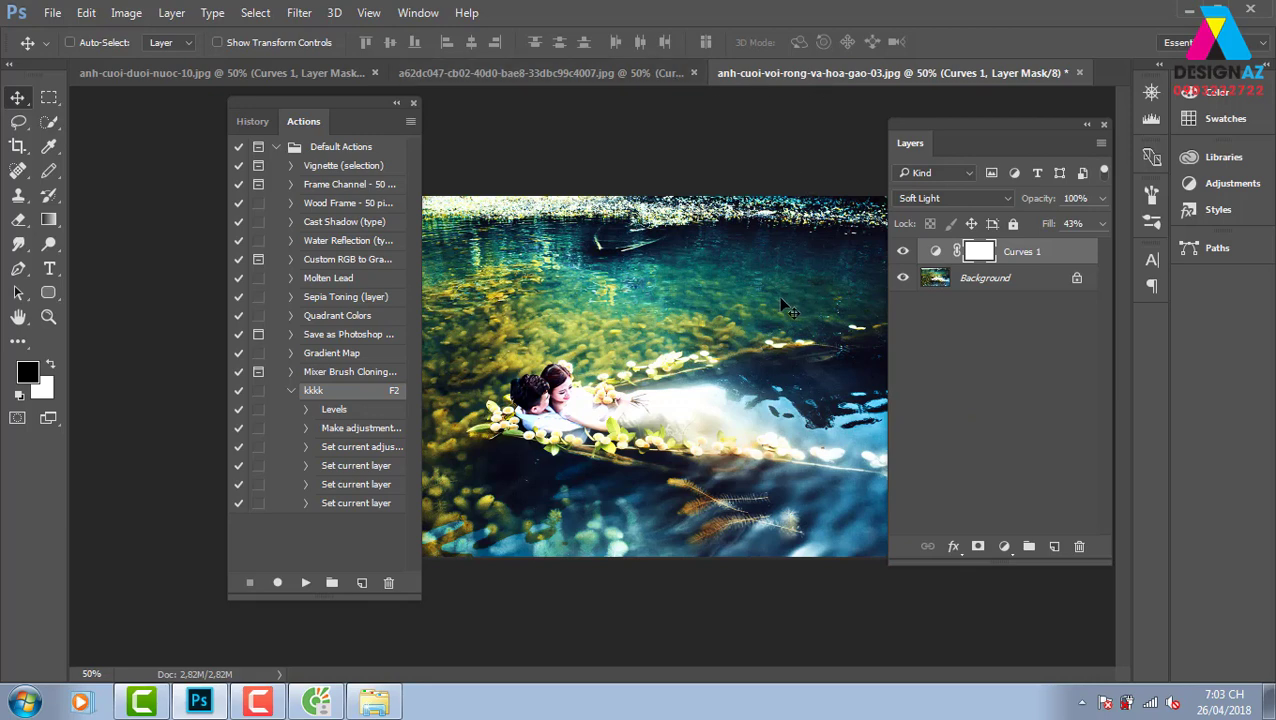
Step: Undo the action's changes, removing its Curves adjustment layer
key("ctrl+z")
key("ctrl+alt+z")
key("ctrl+alt+z")
key("ctrl+alt+z")
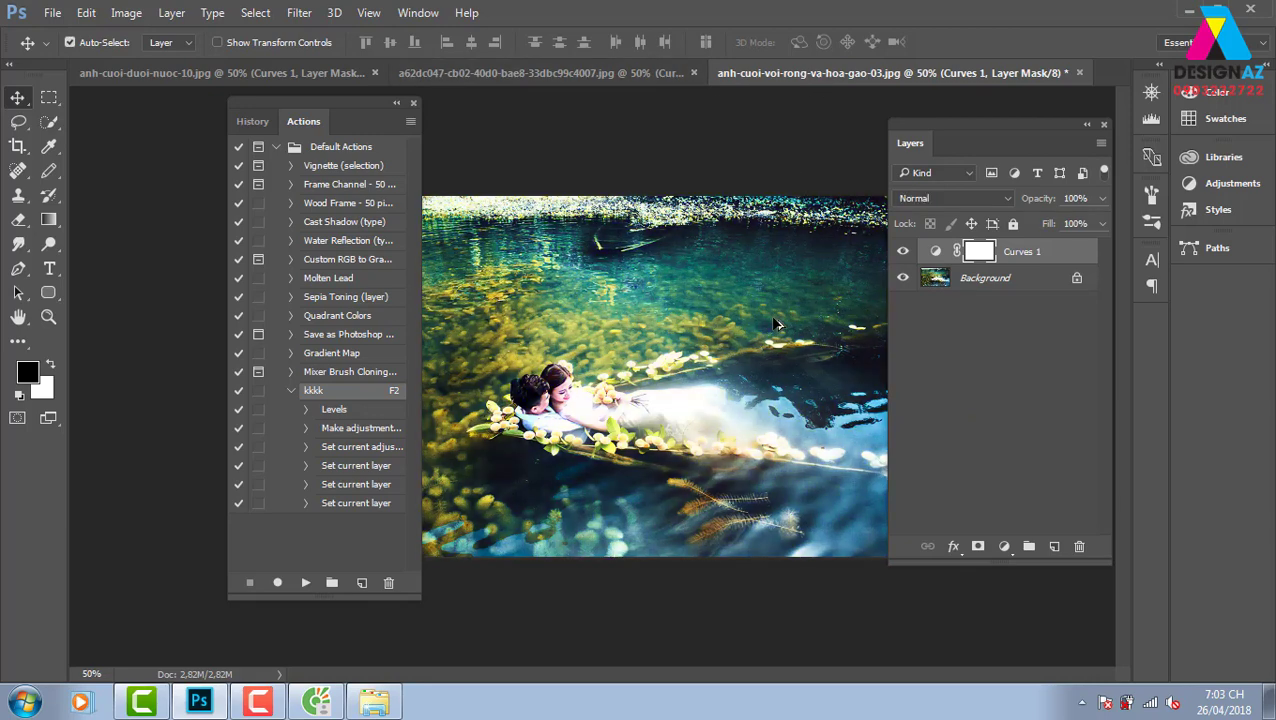
key("ctrl+alt+z")
key("ctrl+alt+z")
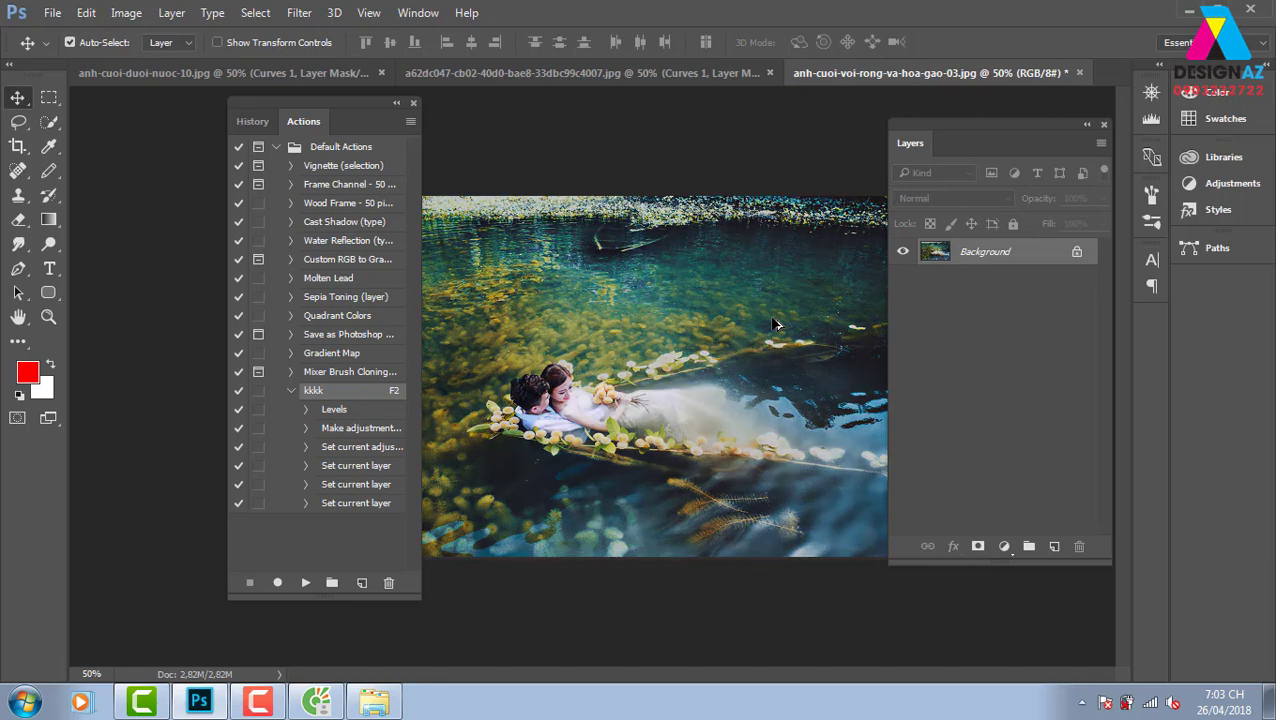
Step: Close a62dc047 and anh-cuoi-duoi-nuoc-10 without saving, then hide the Actions panel
left_click(746, 81)
left_click(776, 73)
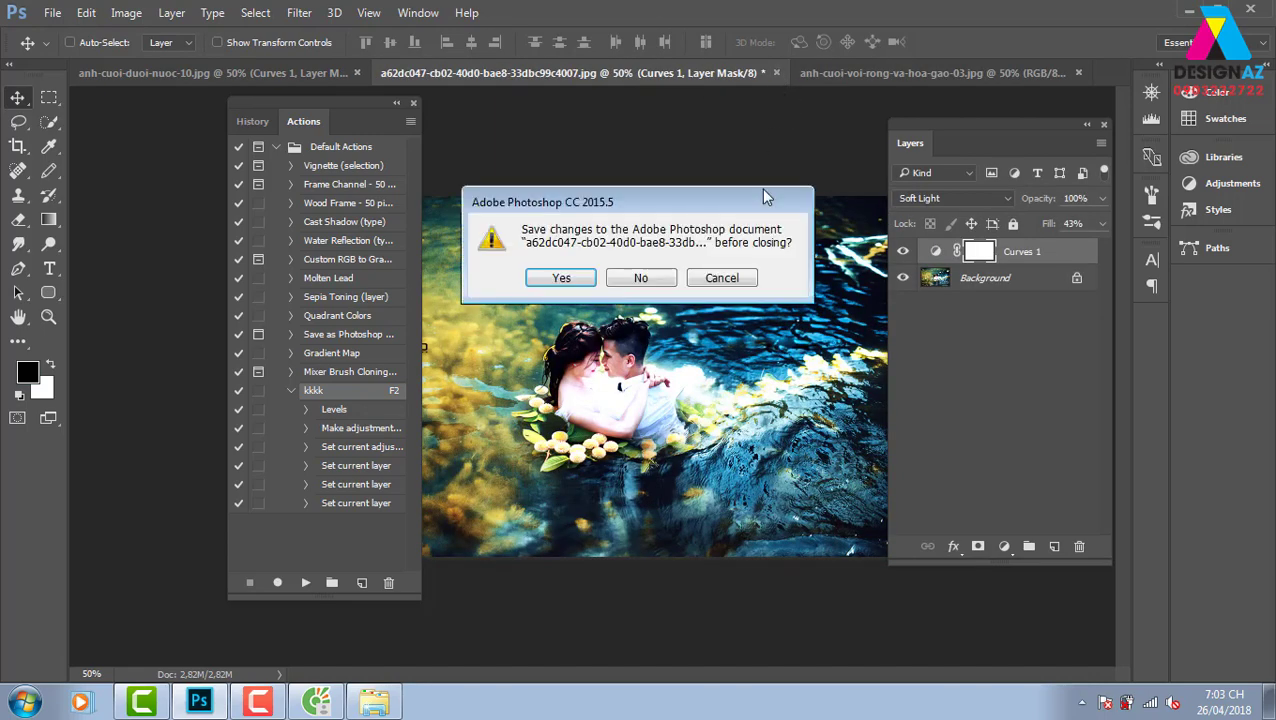
left_click(625, 282)
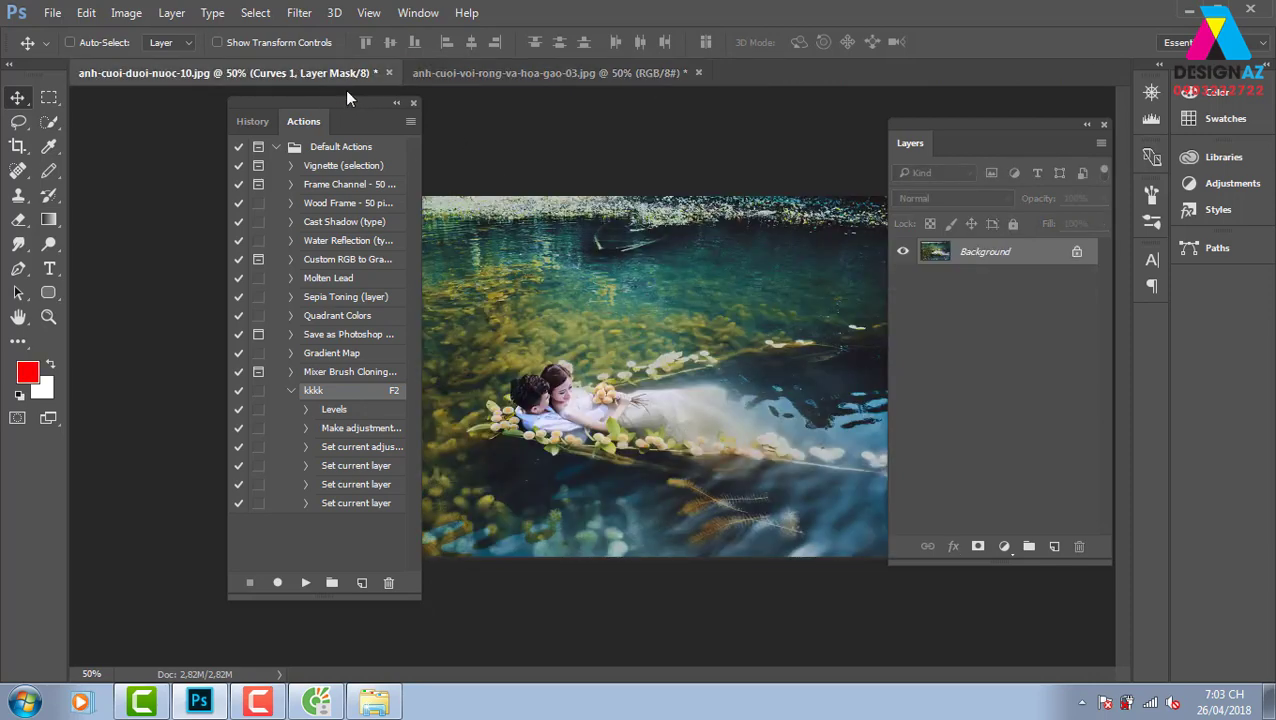
left_click(389, 73)
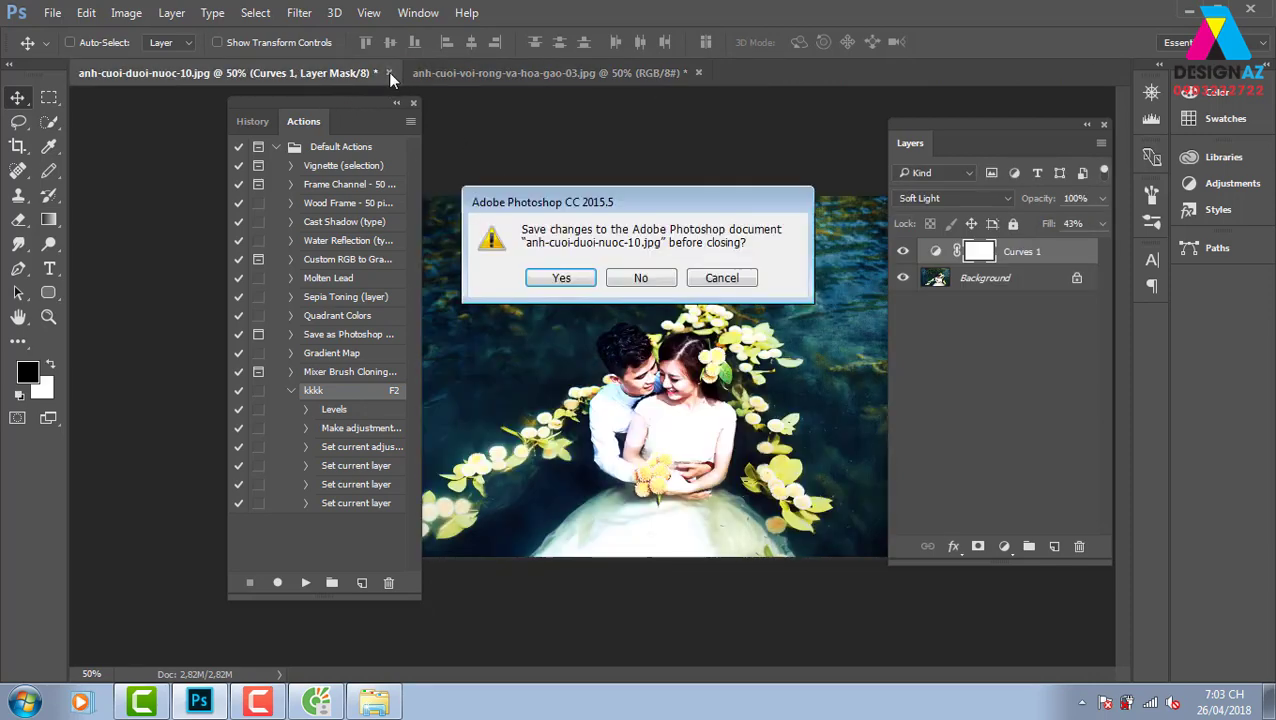
left_click(638, 278)
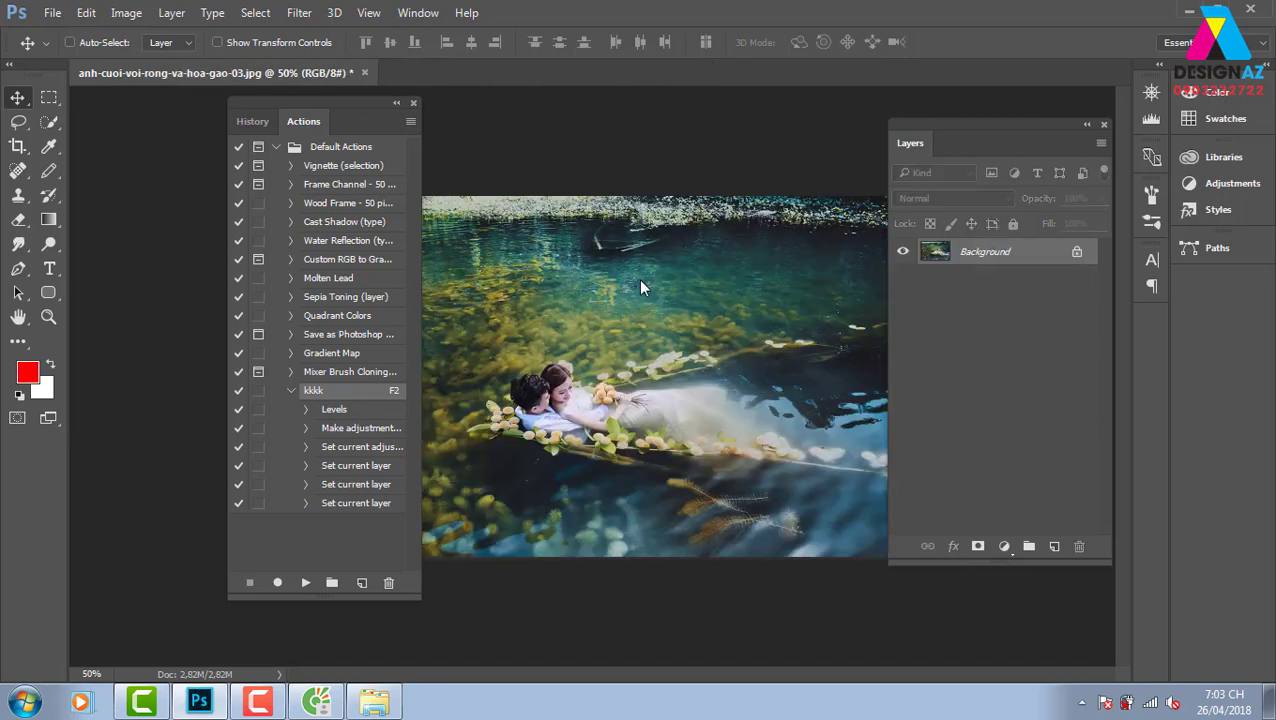
left_click(413, 104)
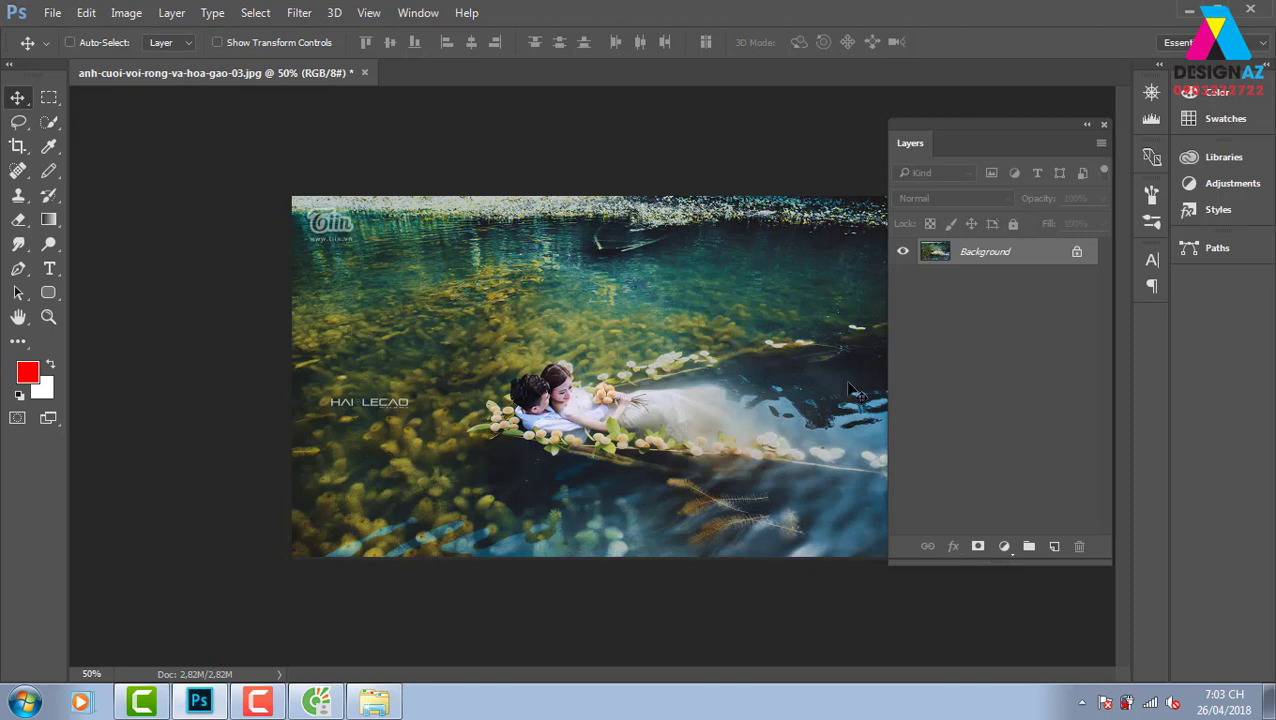
Step: Add a Curves layer with a flat Blue-channel curve, blended as Soft Light
left_click(1012, 558)
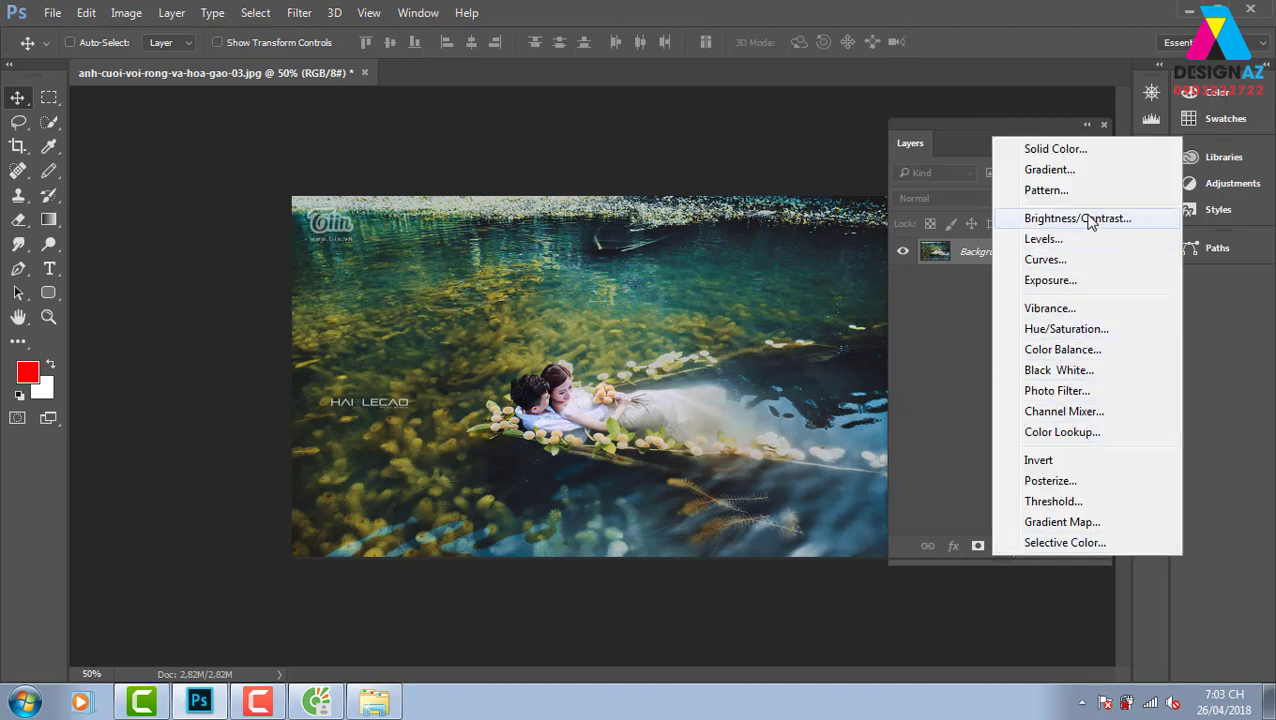
left_click(1066, 262)
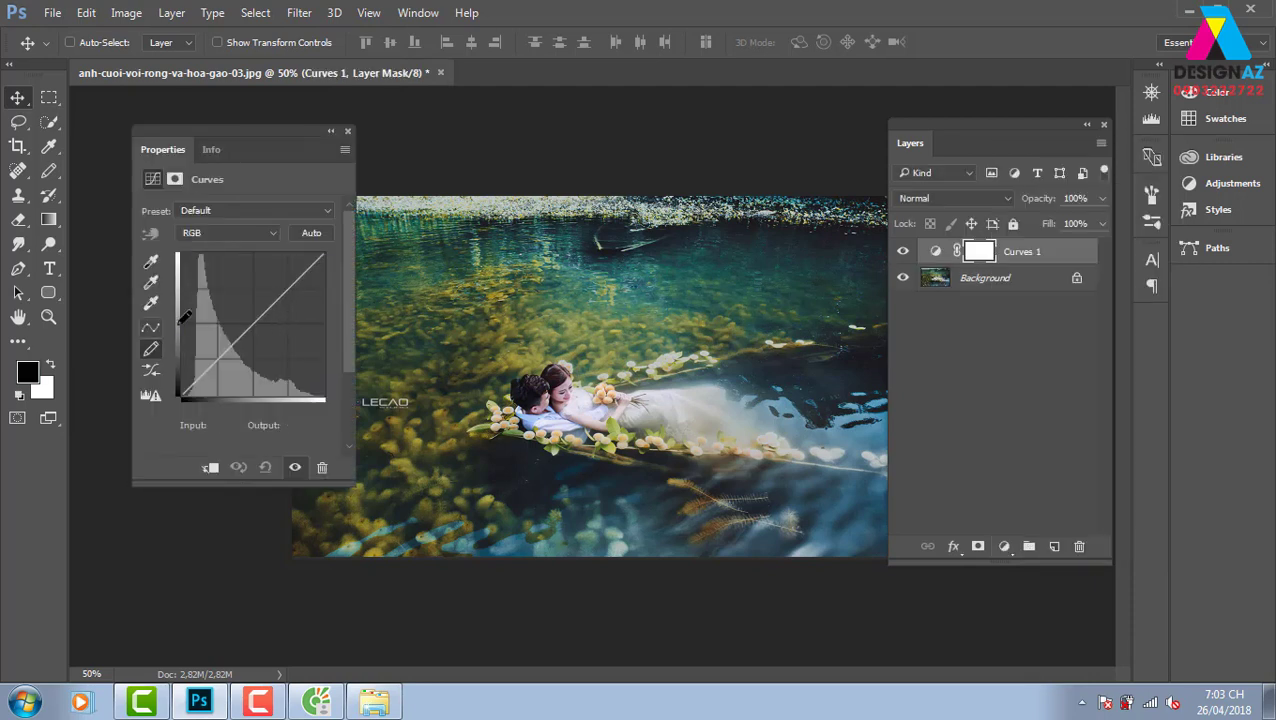
left_click(219, 234)
left_click(200, 283)
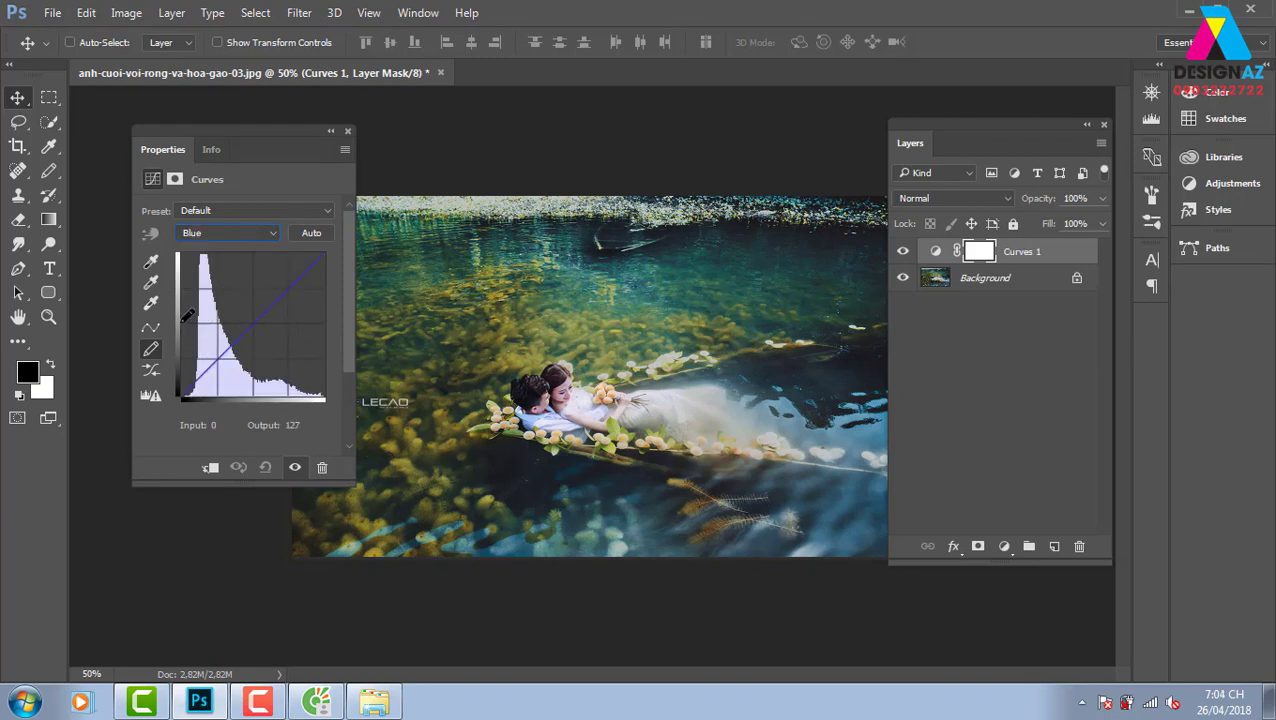
left_click_drag(187, 316, 325, 321)
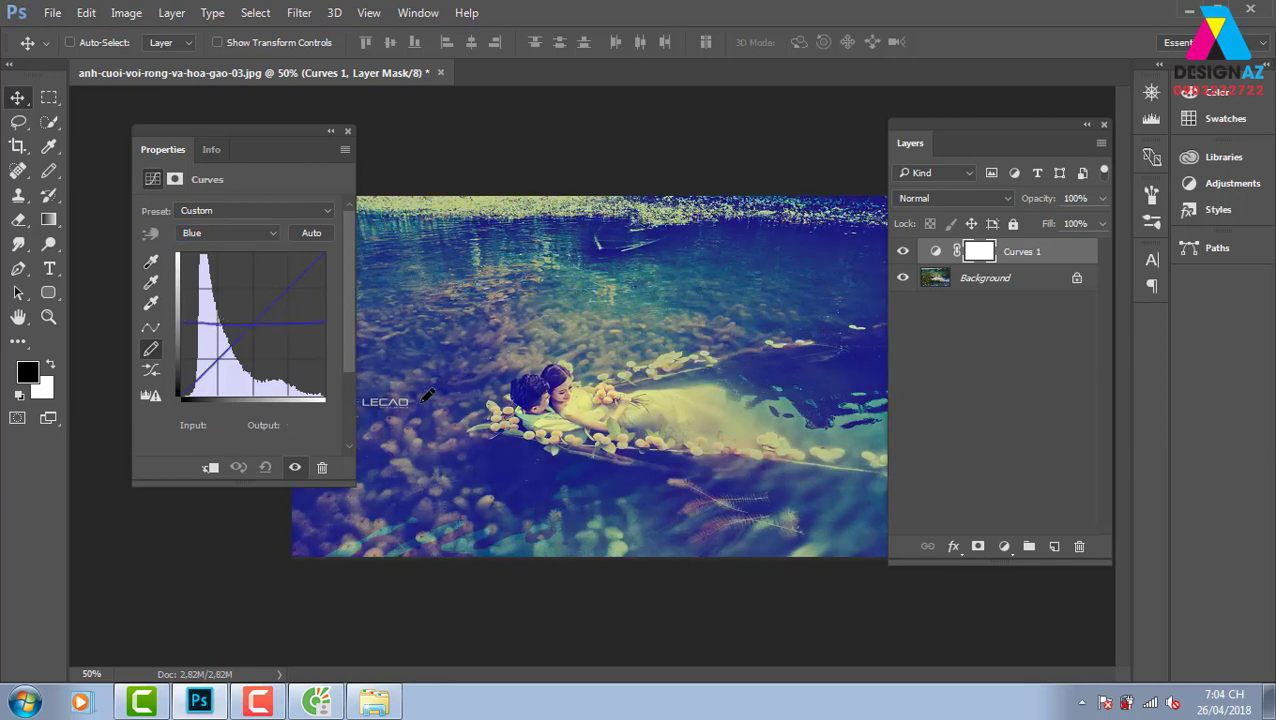
left_click(347, 131)
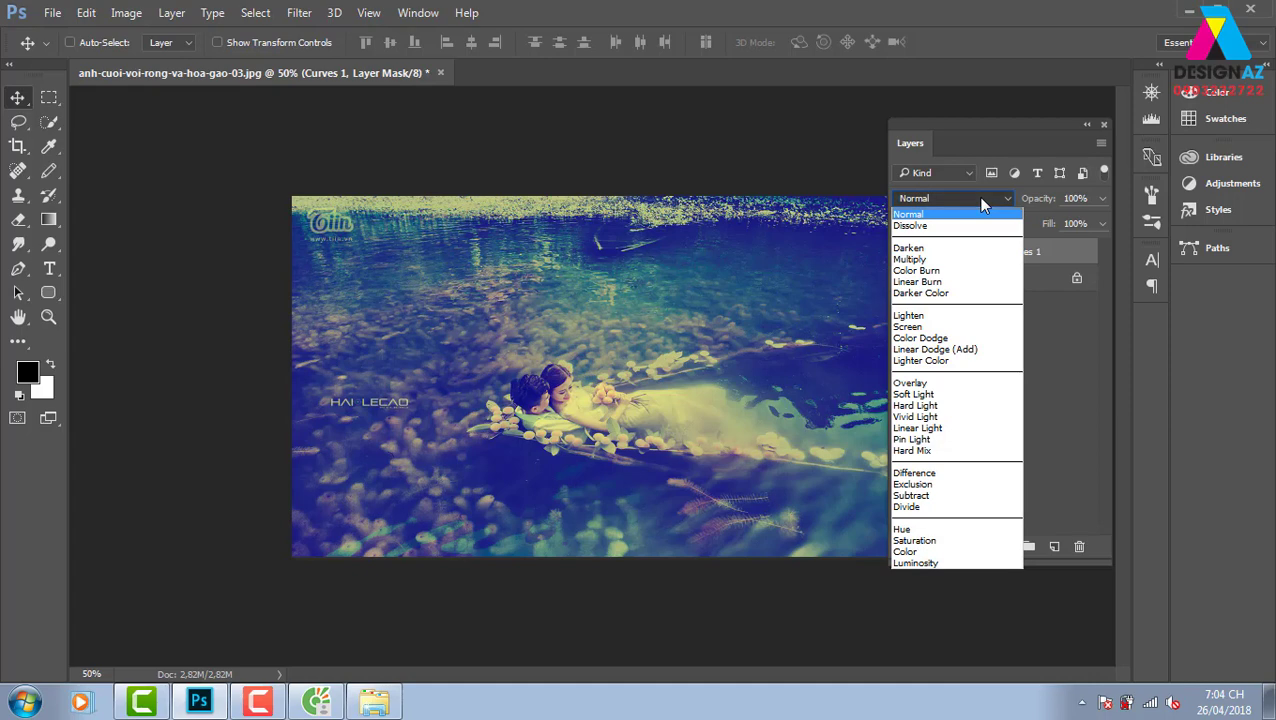
left_click(930, 396)
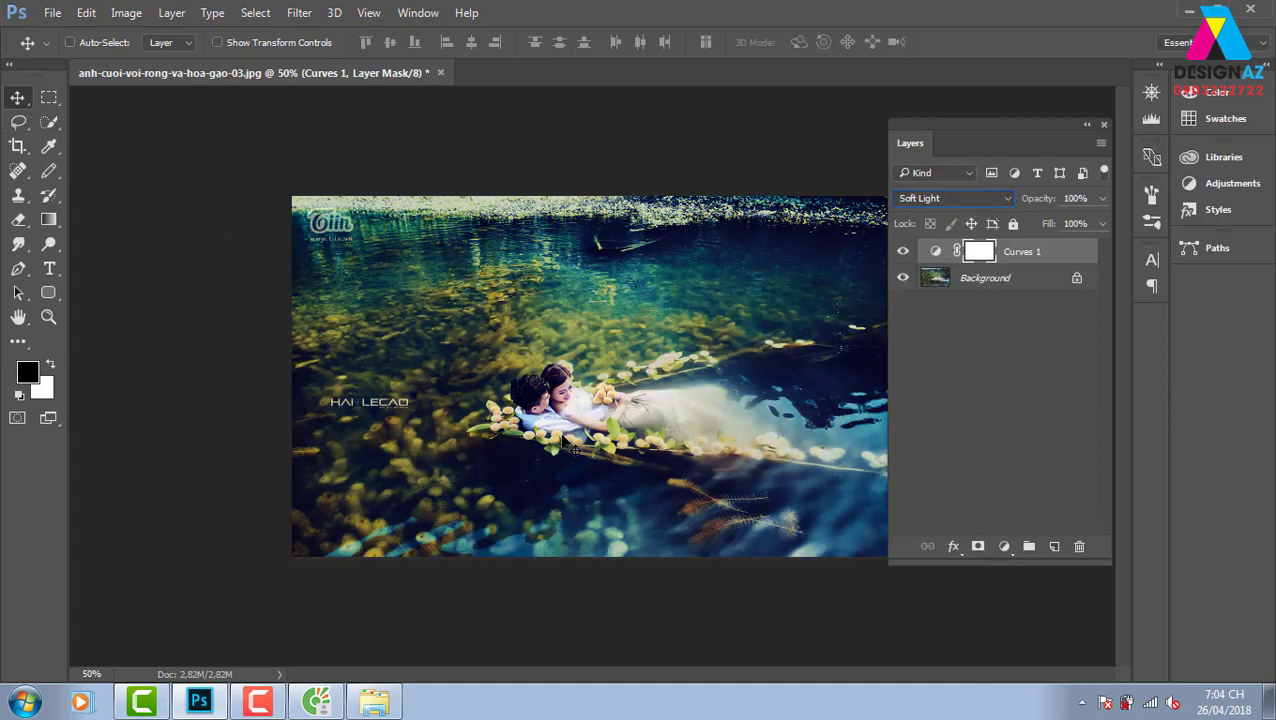
left_click(905, 252)
Step: Group the Curves 1 layer into Group 1 and collapse the group
key("ctrl")
key("ctrl+g")
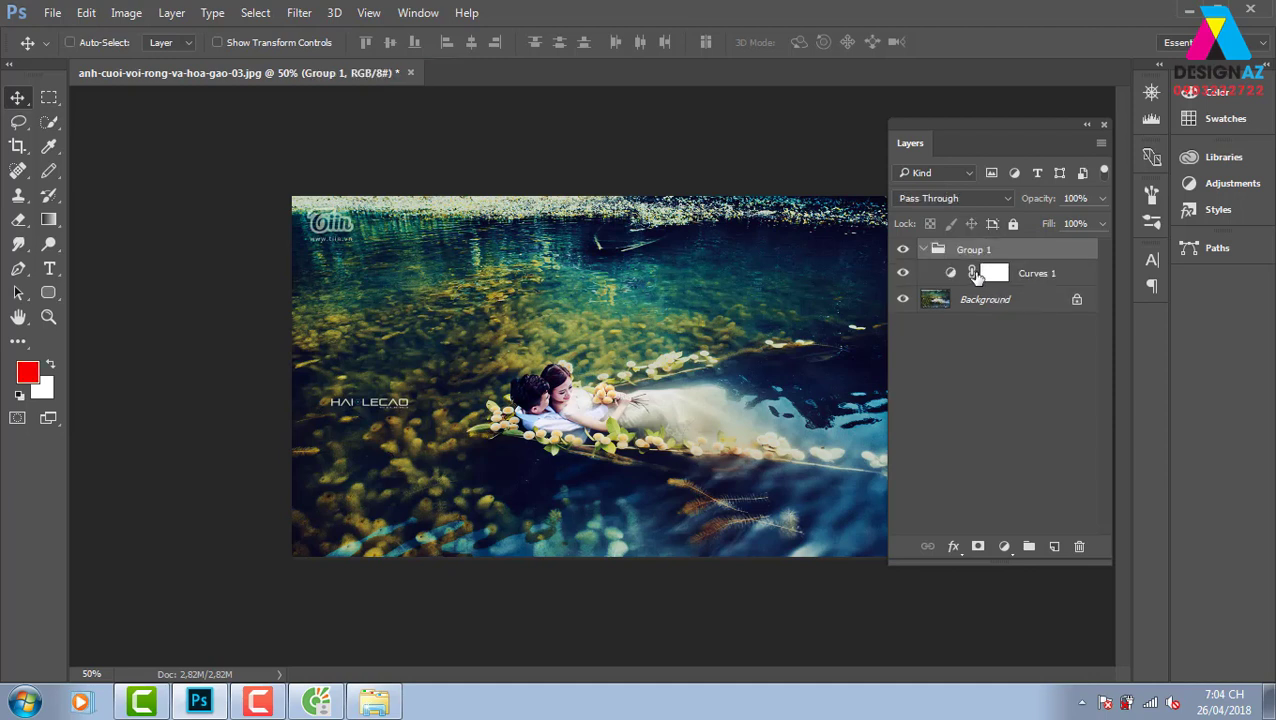
left_click(922, 249)
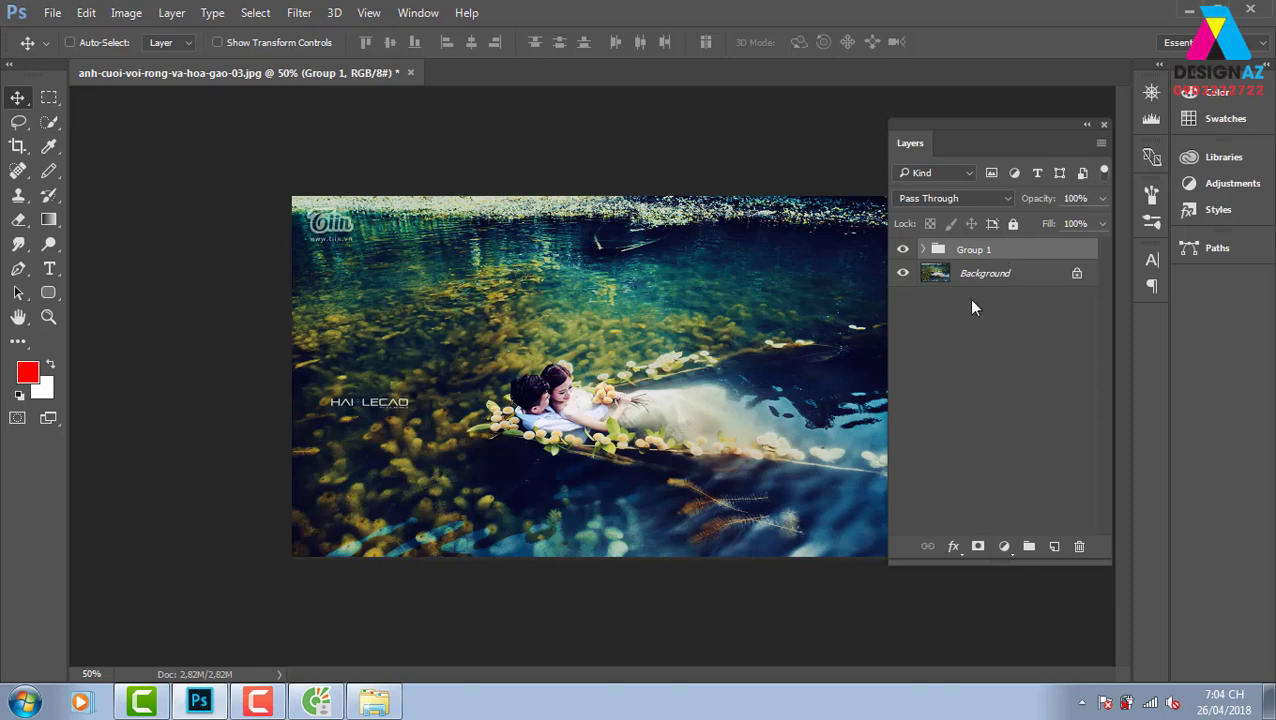
Step: Reopen a62dc047.jpg, then return to the river couple photo
key("ctrl+o")
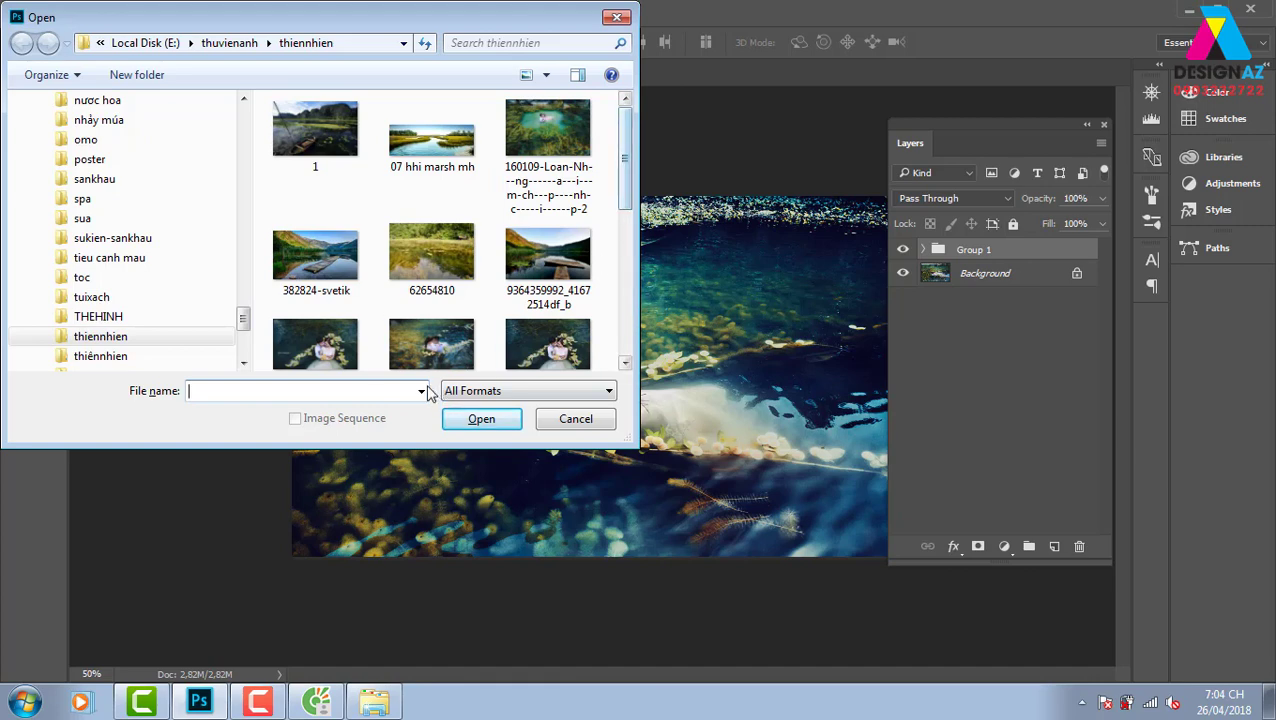
left_click(431, 343)
left_click(474, 420)
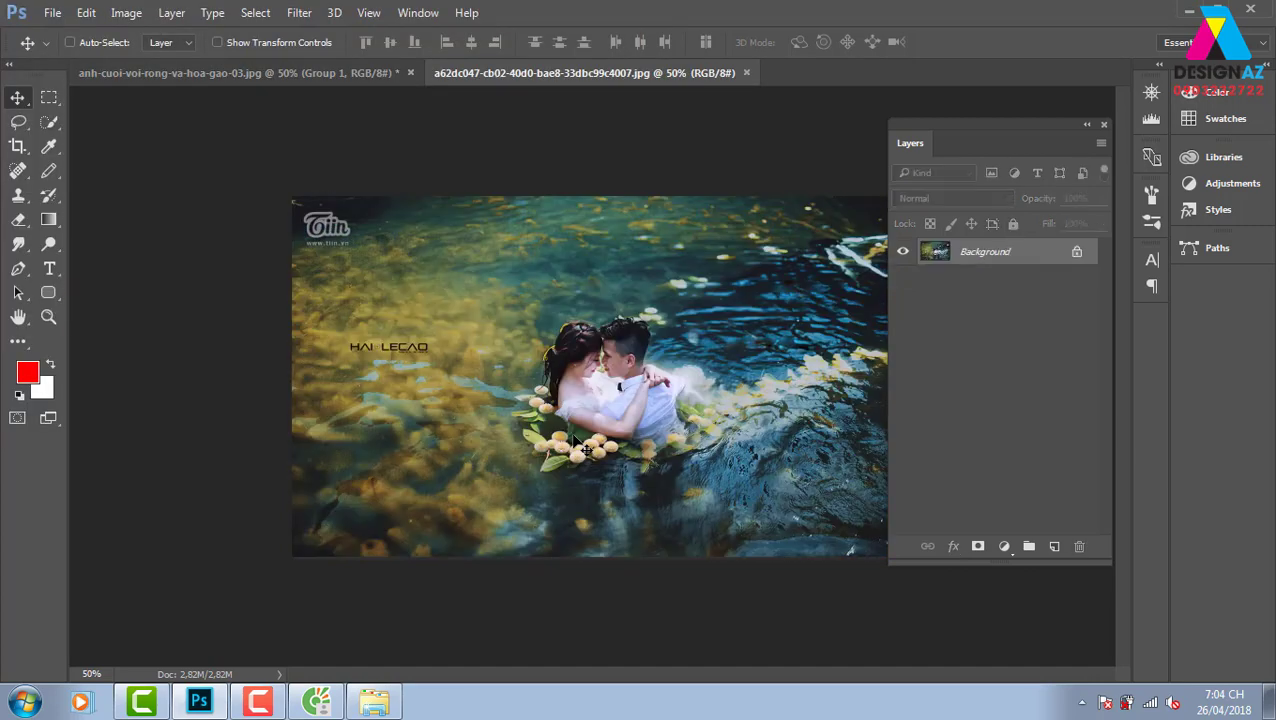
left_click_drag(586, 450, 617, 383)
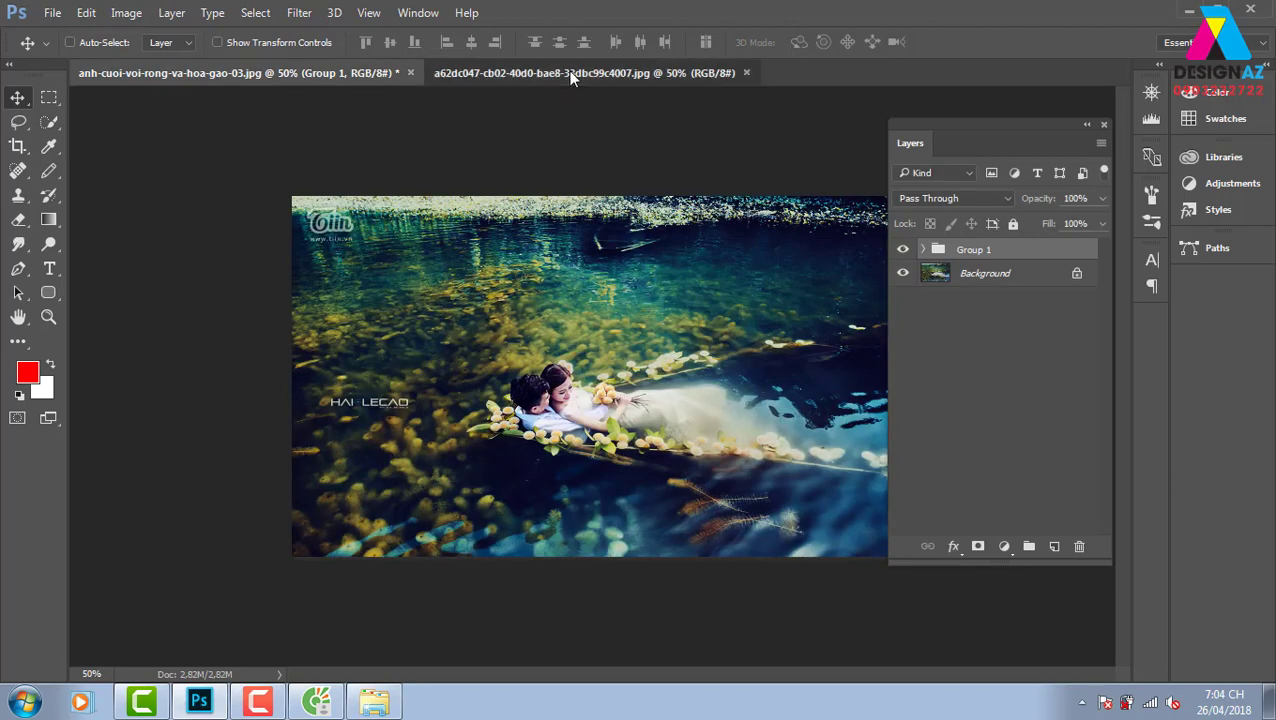
left_click(571, 74)
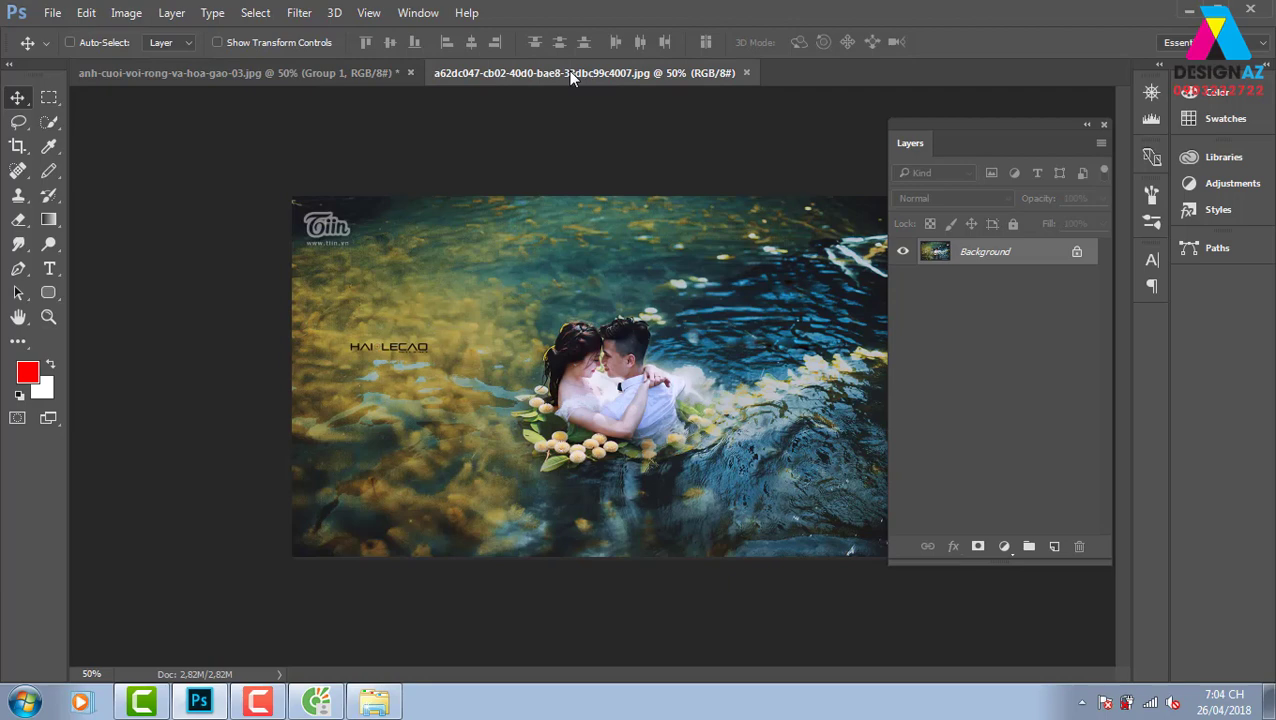
left_click(337, 70)
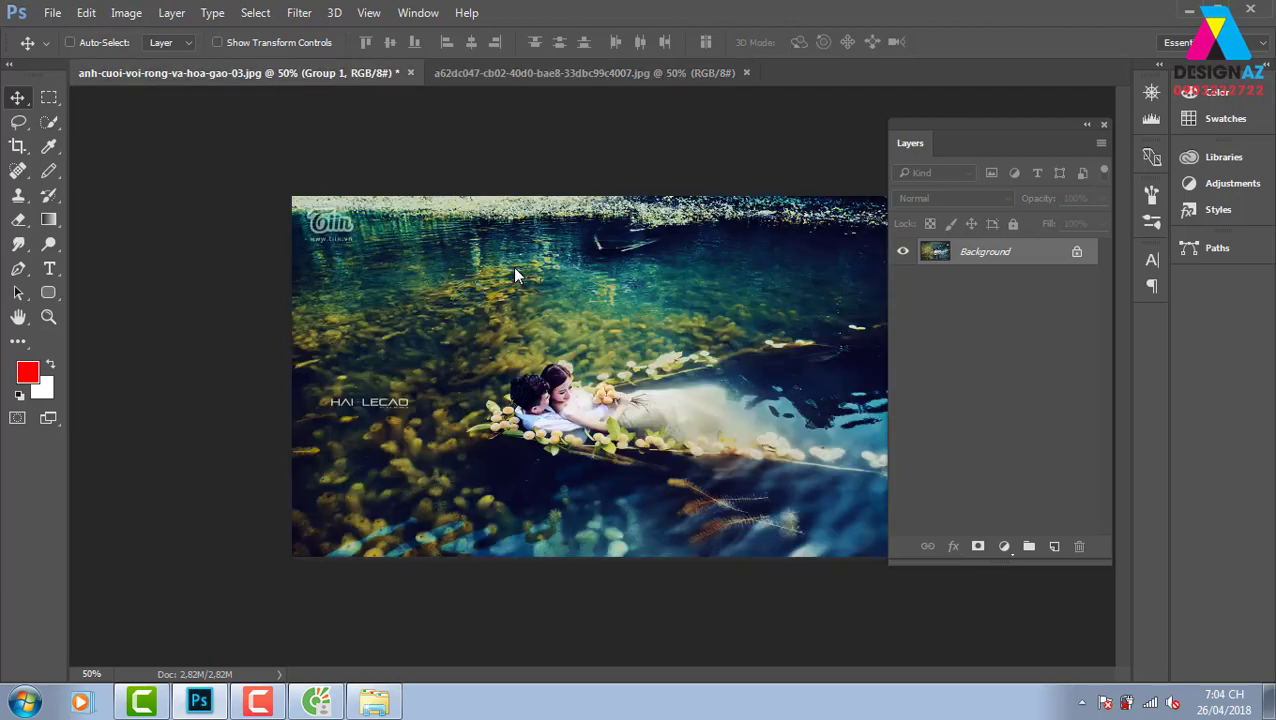
left_click(1101, 144)
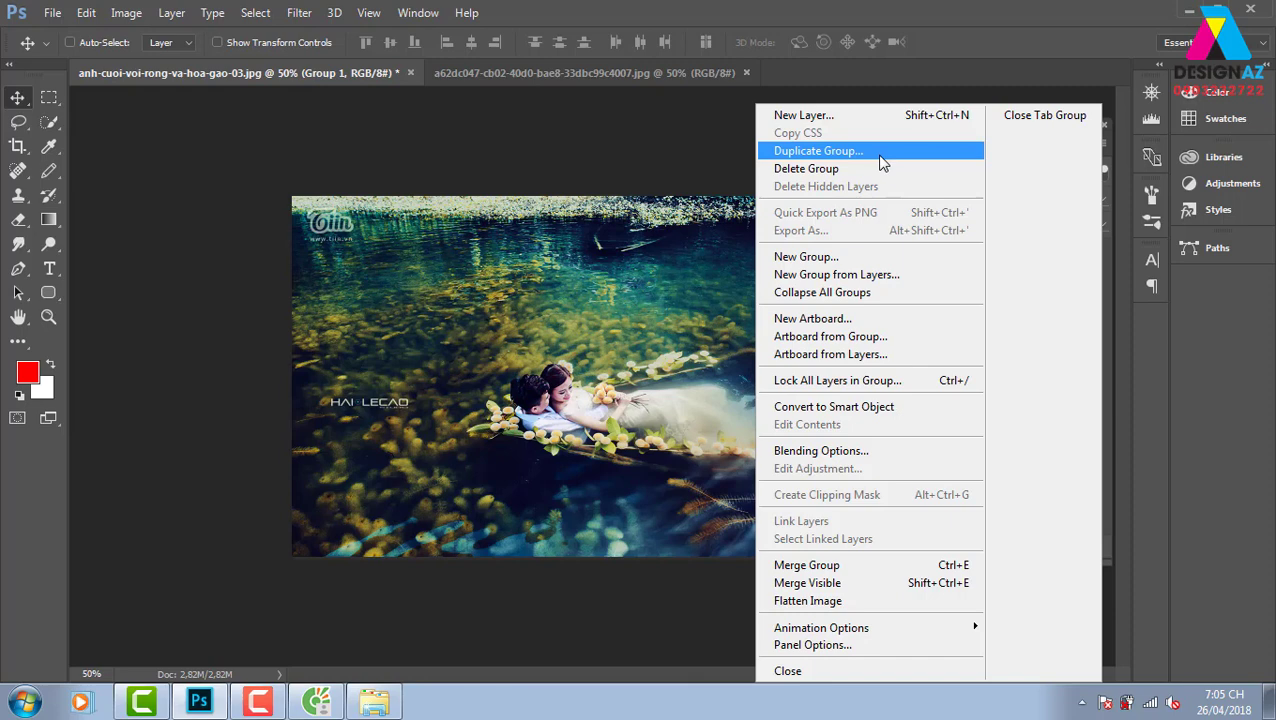
Step: Duplicate Group 1 into the a62dc047.jpg document
left_click(882, 151)
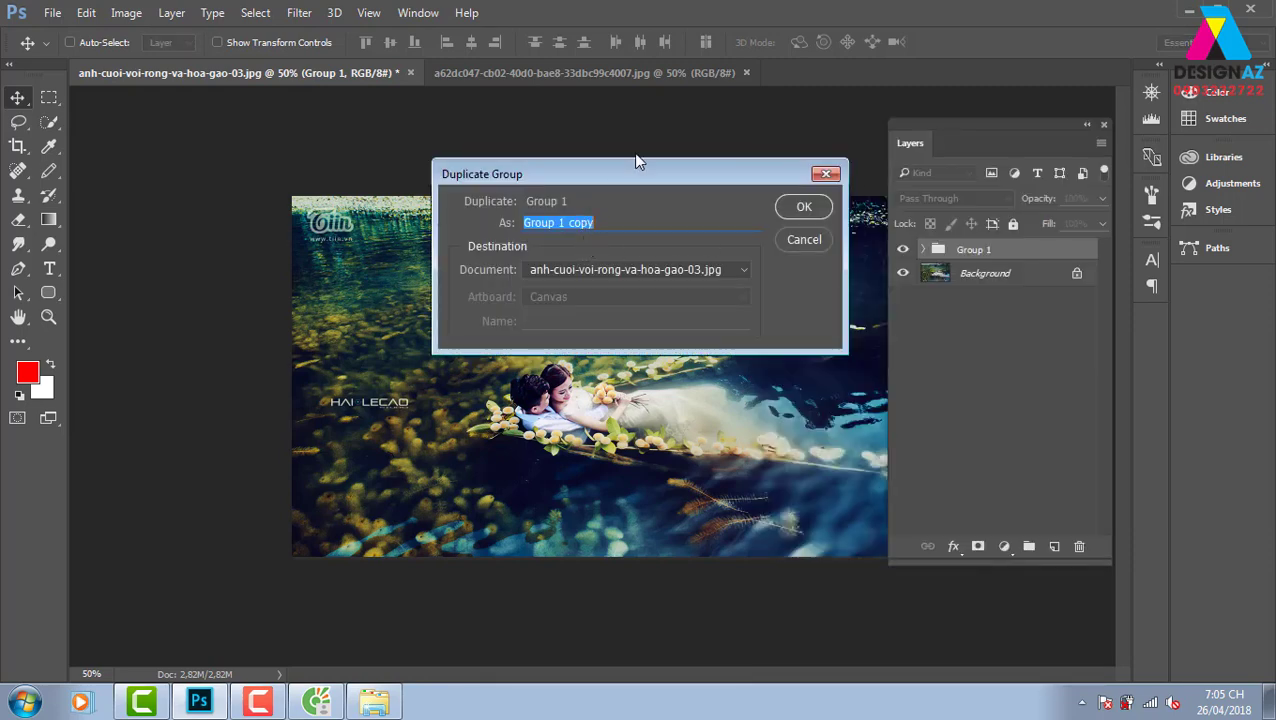
left_click_drag(632, 174, 776, 134)
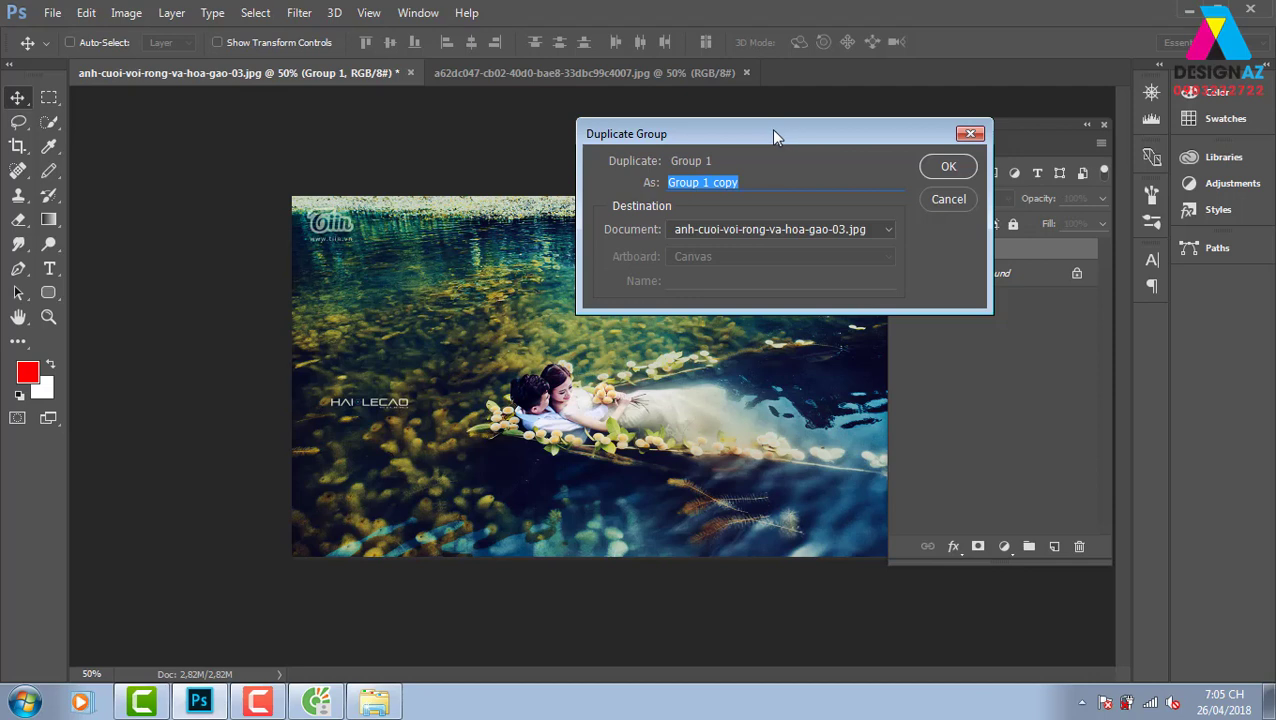
left_click(756, 236)
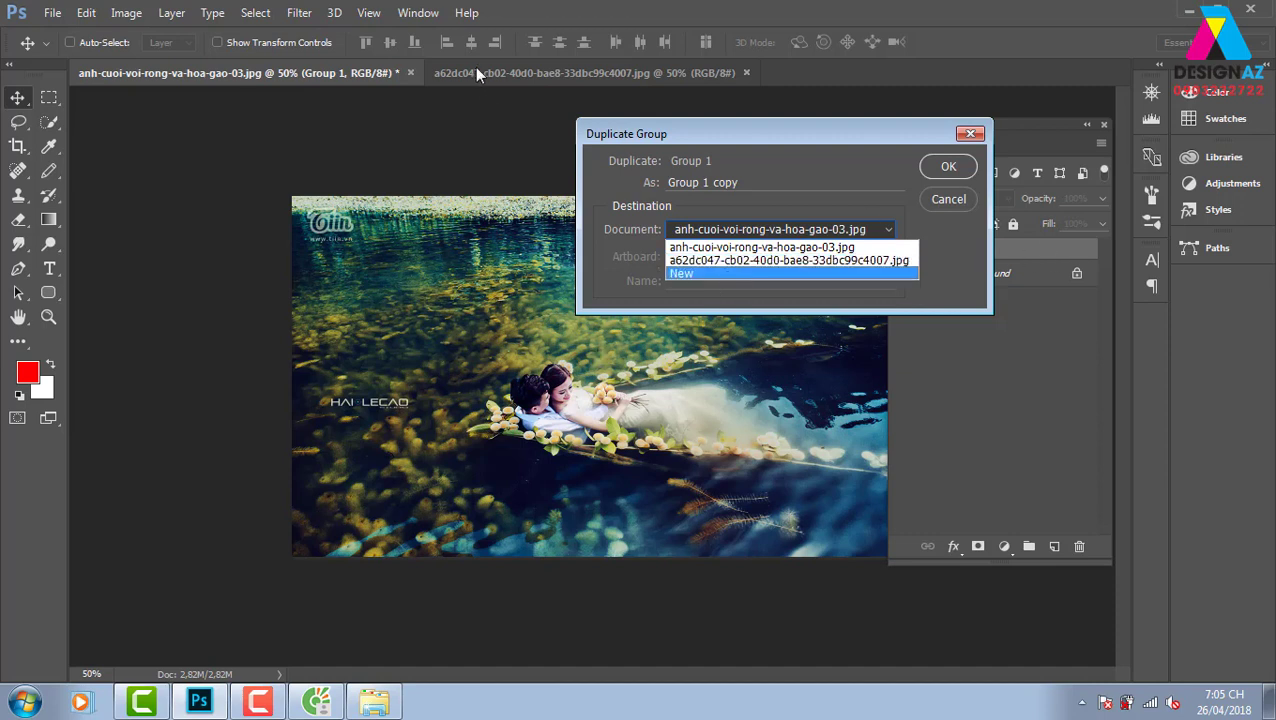
left_click(755, 260)
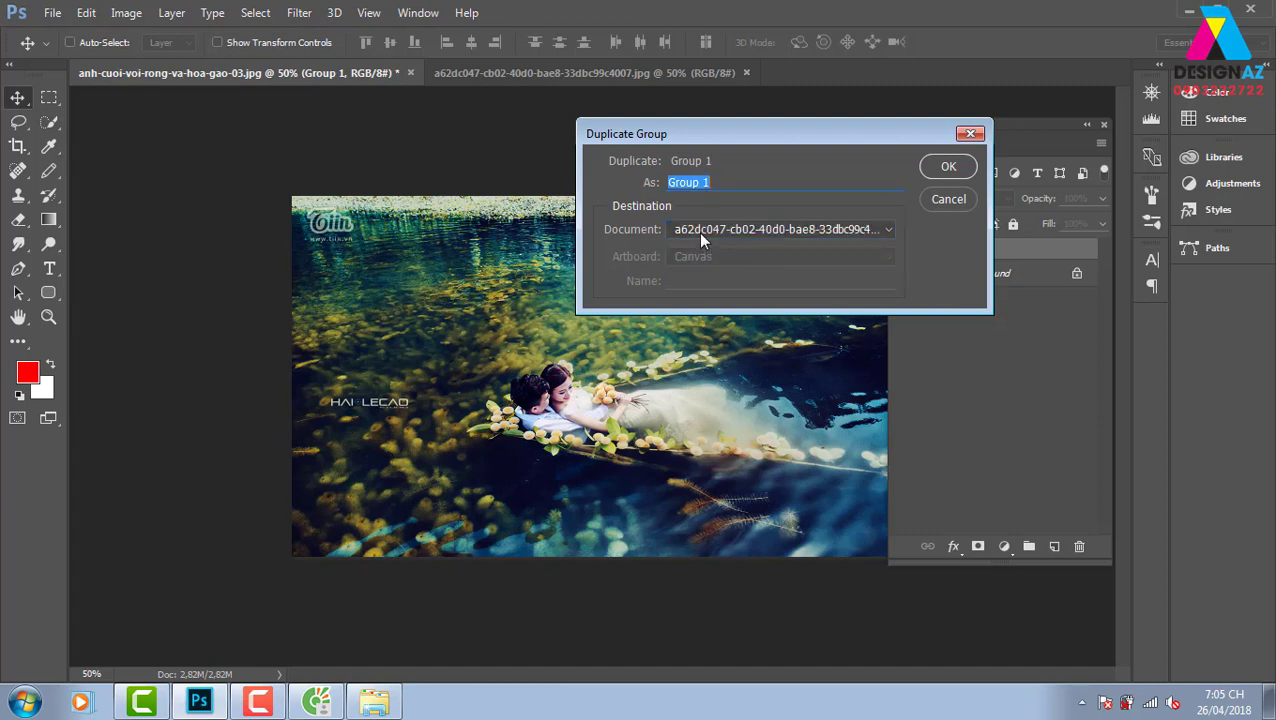
left_click(948, 167)
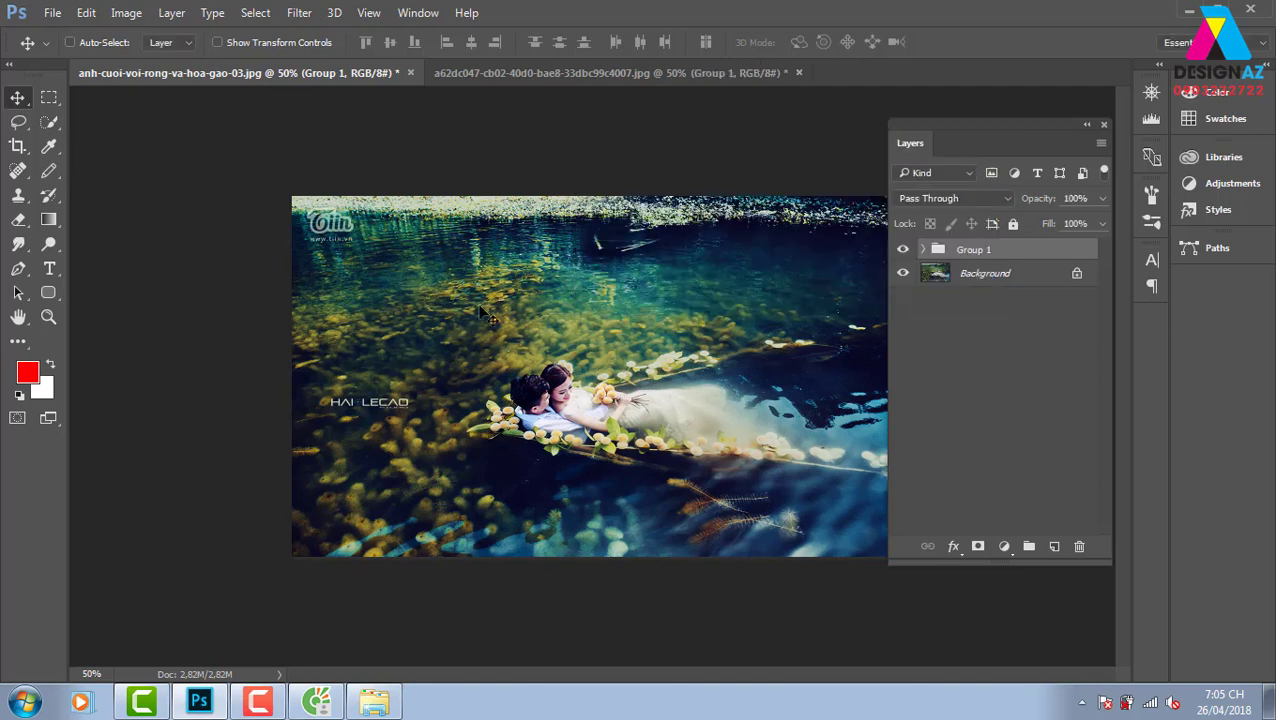
left_click(632, 74)
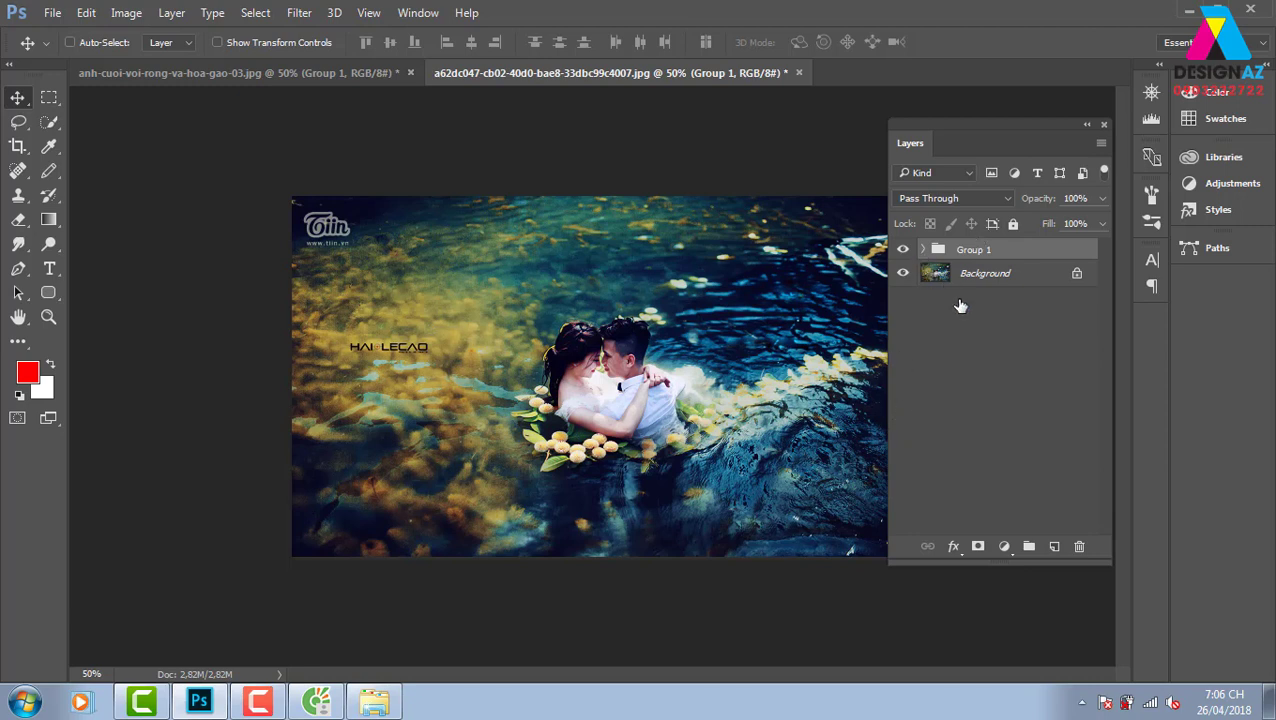
key("ctrl+z")
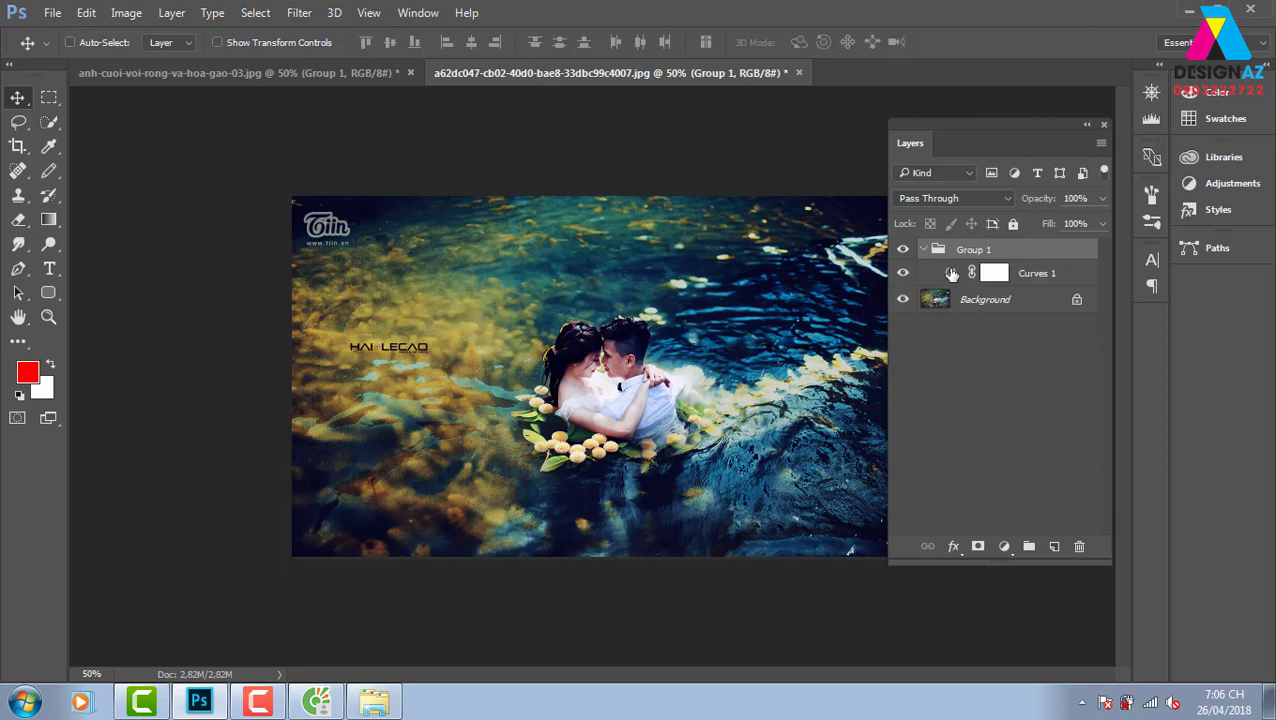
double_click(951, 273)
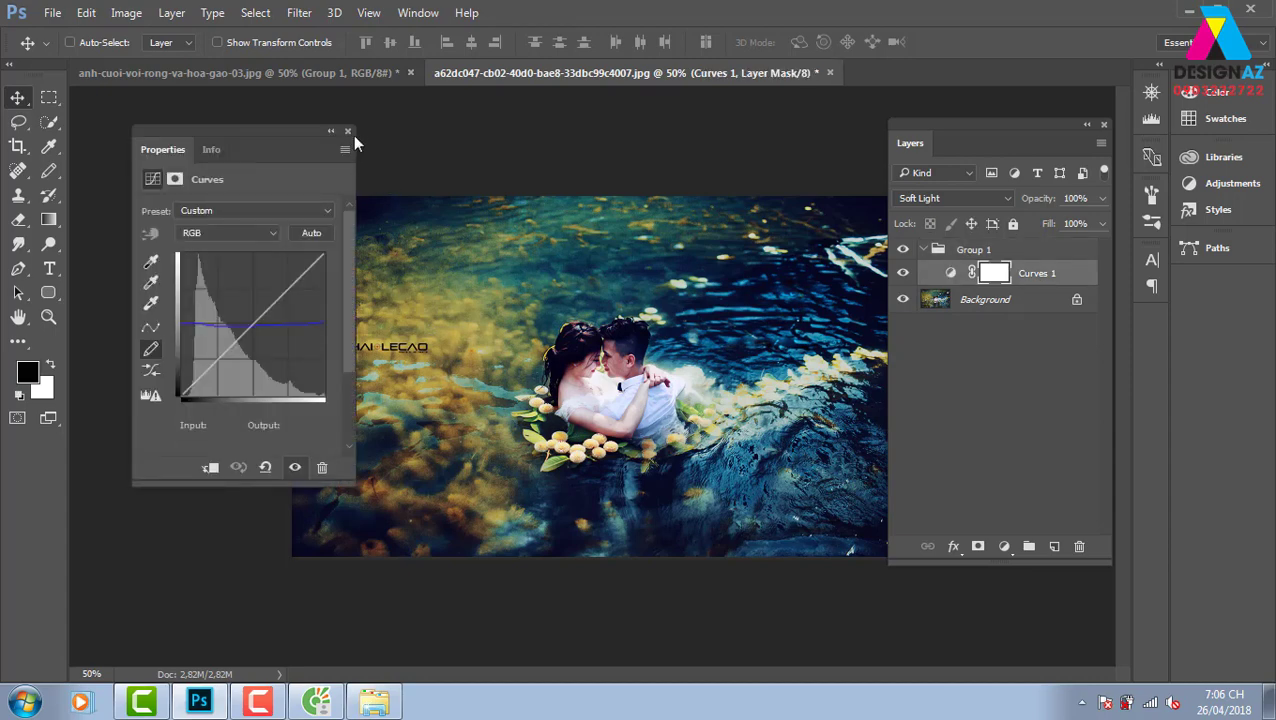
left_click(380, 171)
left_click(348, 72)
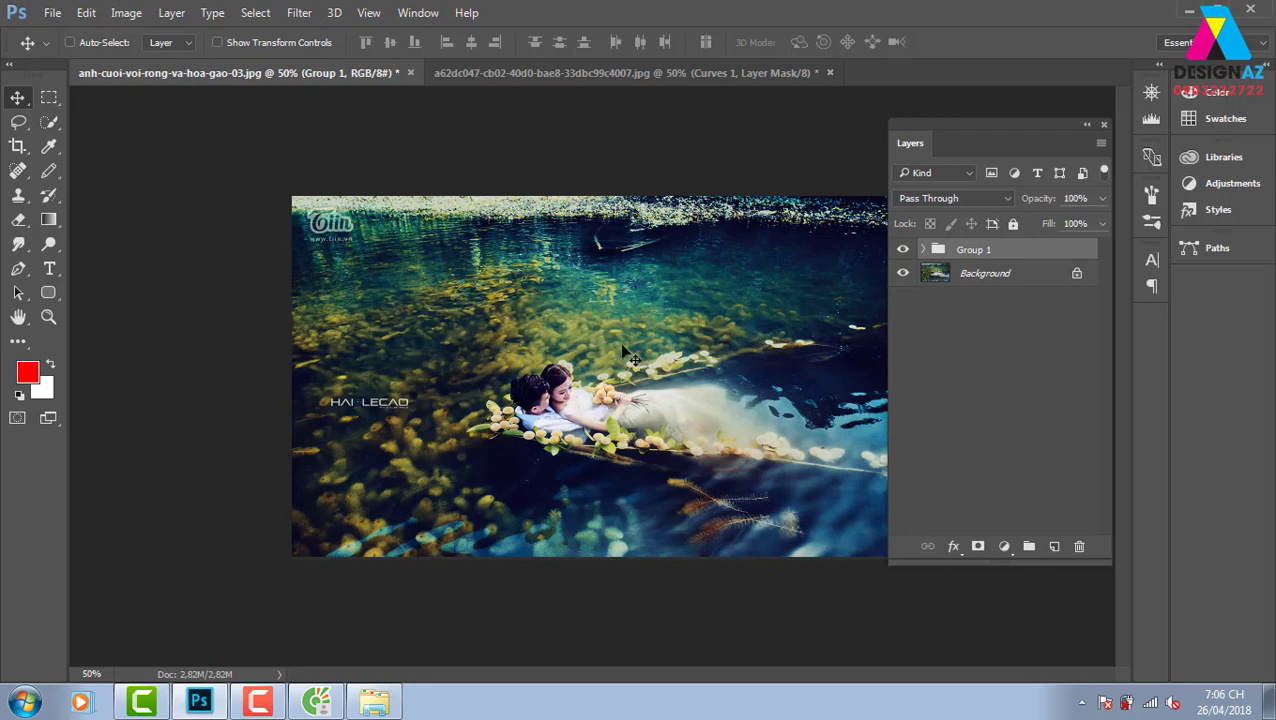
Step: Add a placeholder text layer above the couple, coloured white (ffffff), and reposition it
left_click(50, 268)
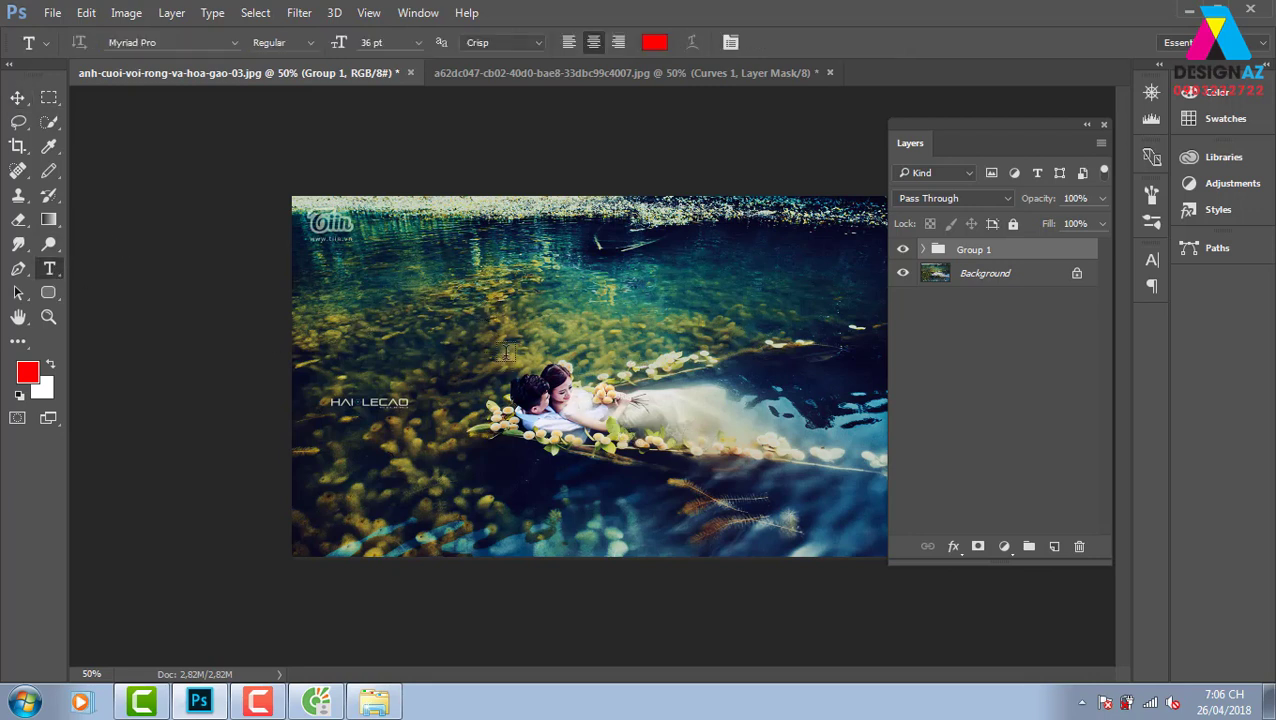
left_click(484, 312)
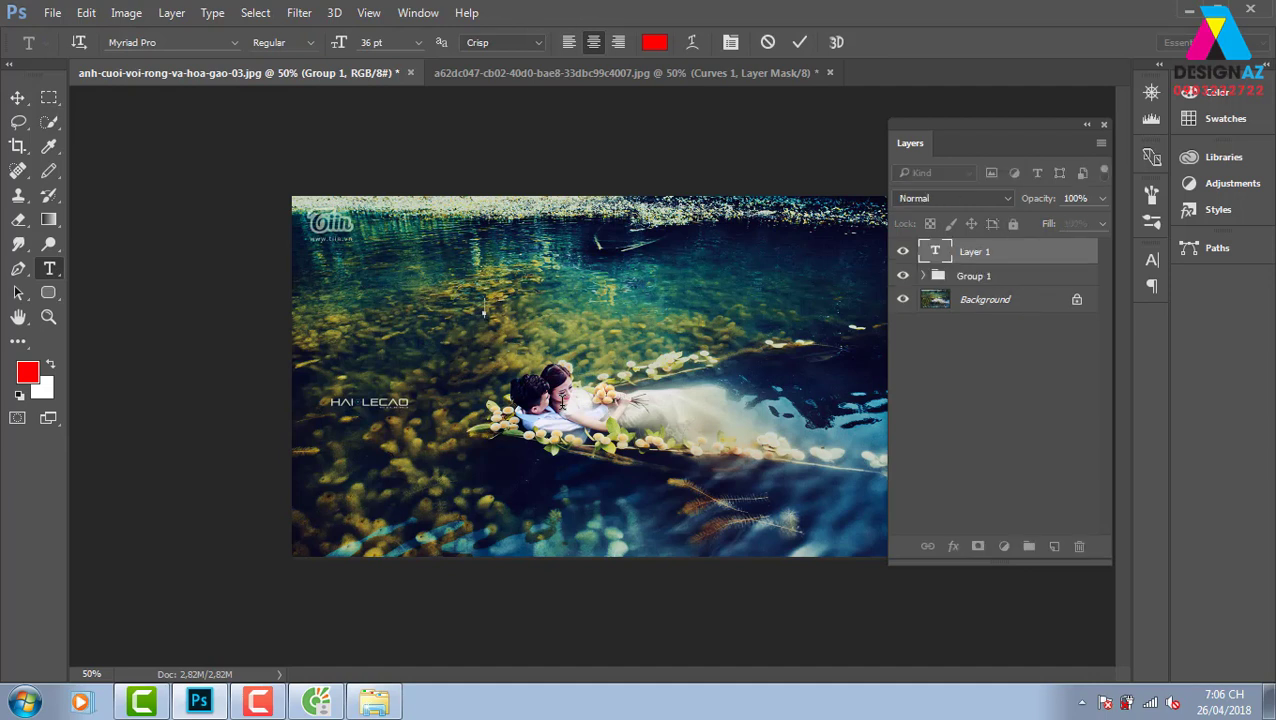
left_click(18, 98)
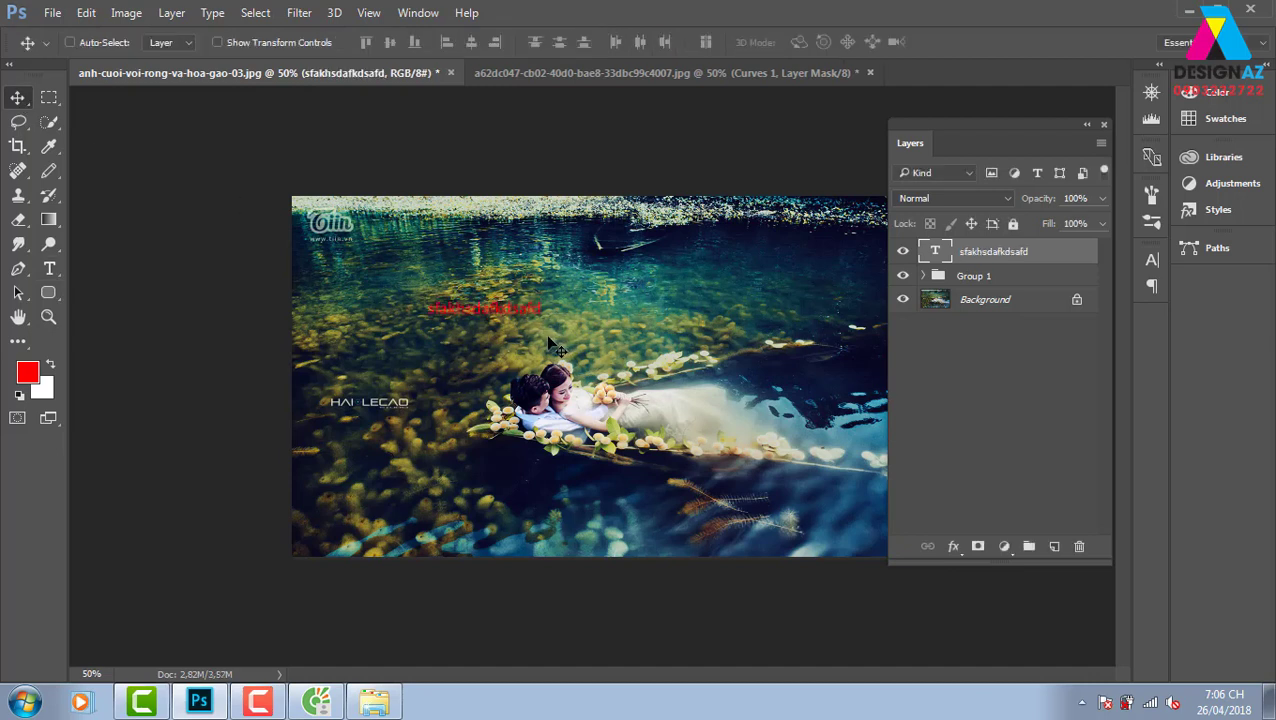
key("t")
left_click(660, 42)
type("ffffff")
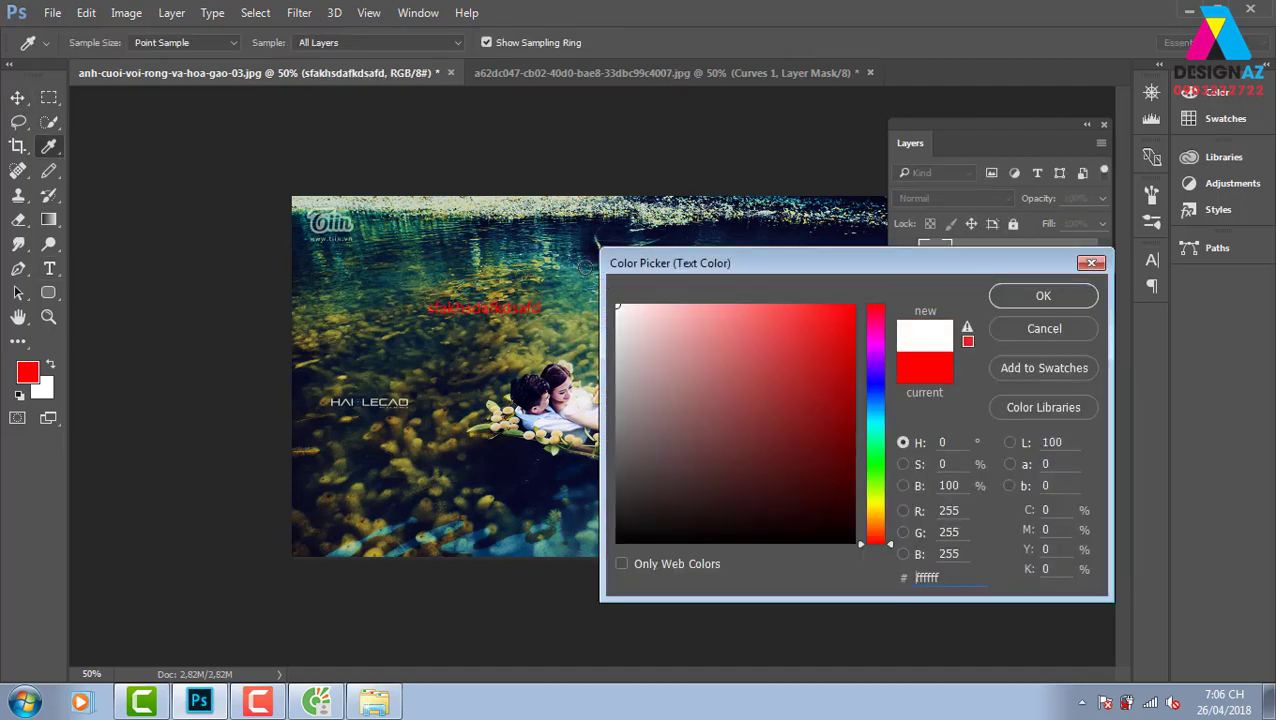
left_click(1040, 296)
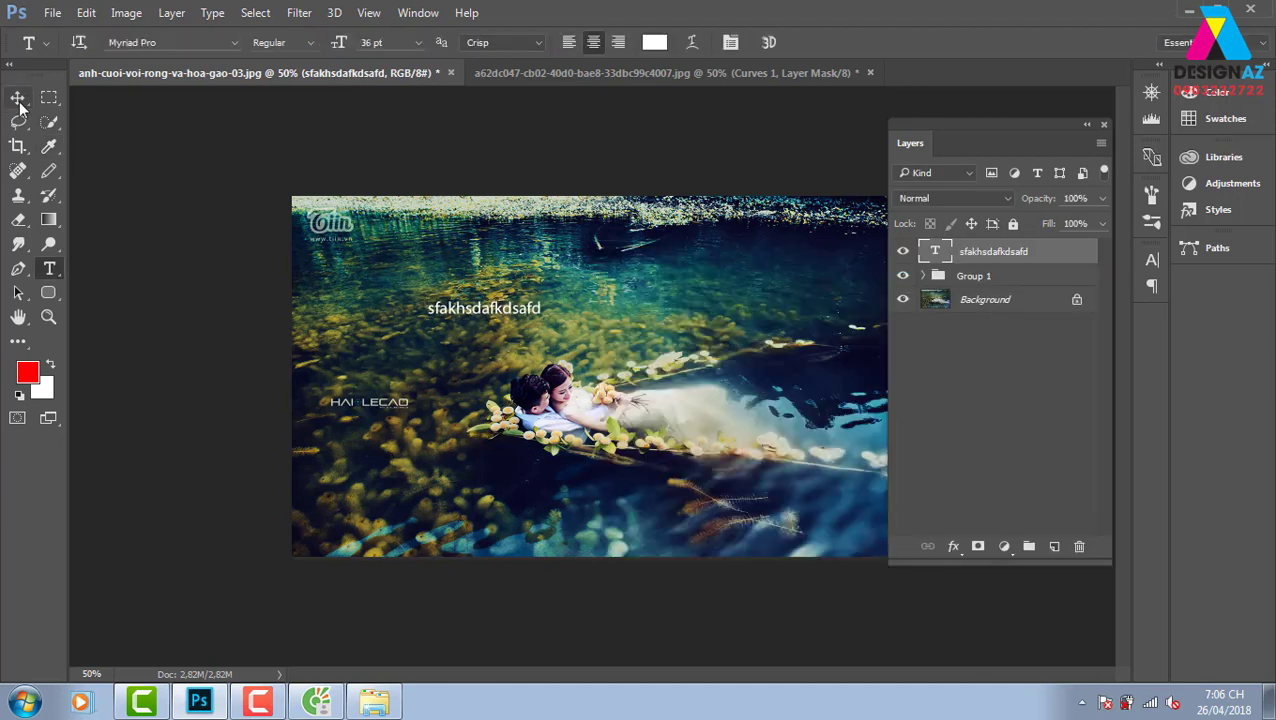
left_click(17, 97)
left_click_drag(527, 318, 580, 340)
Step: Make the text Bold, nudge it, and scale it up to about 180%
key("t")
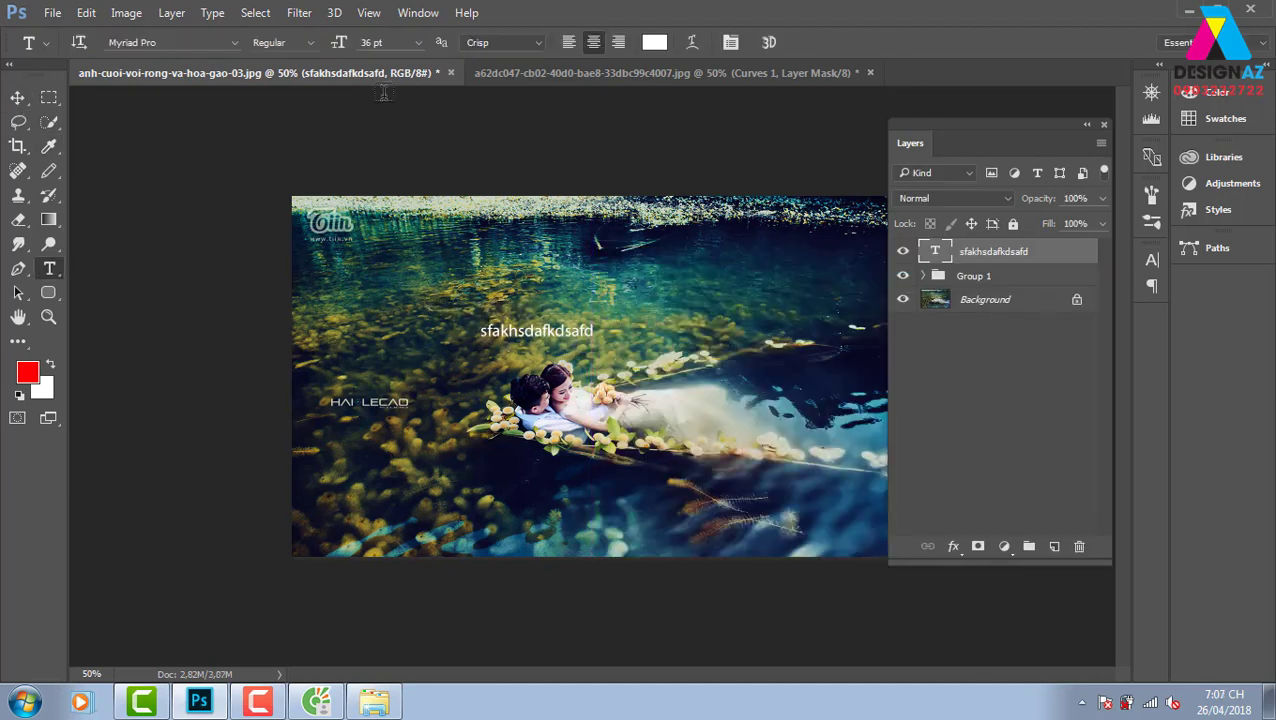
left_click(311, 42)
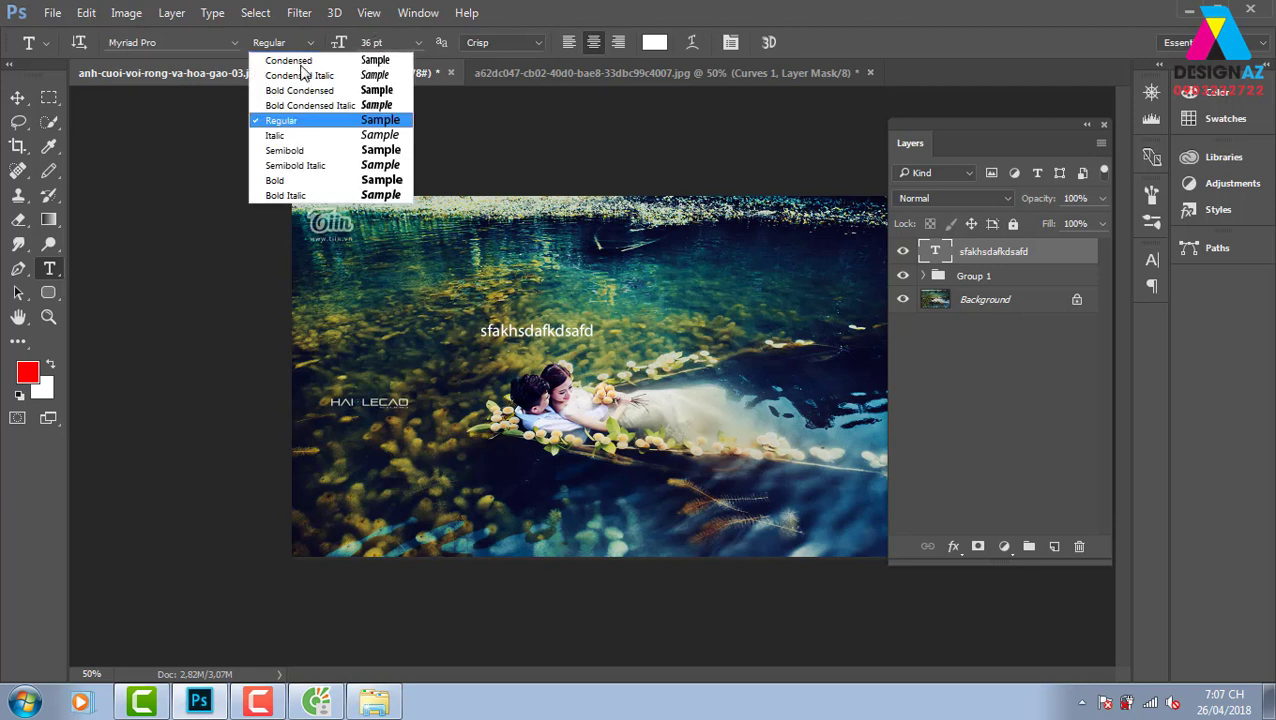
left_click(300, 177)
key("v")
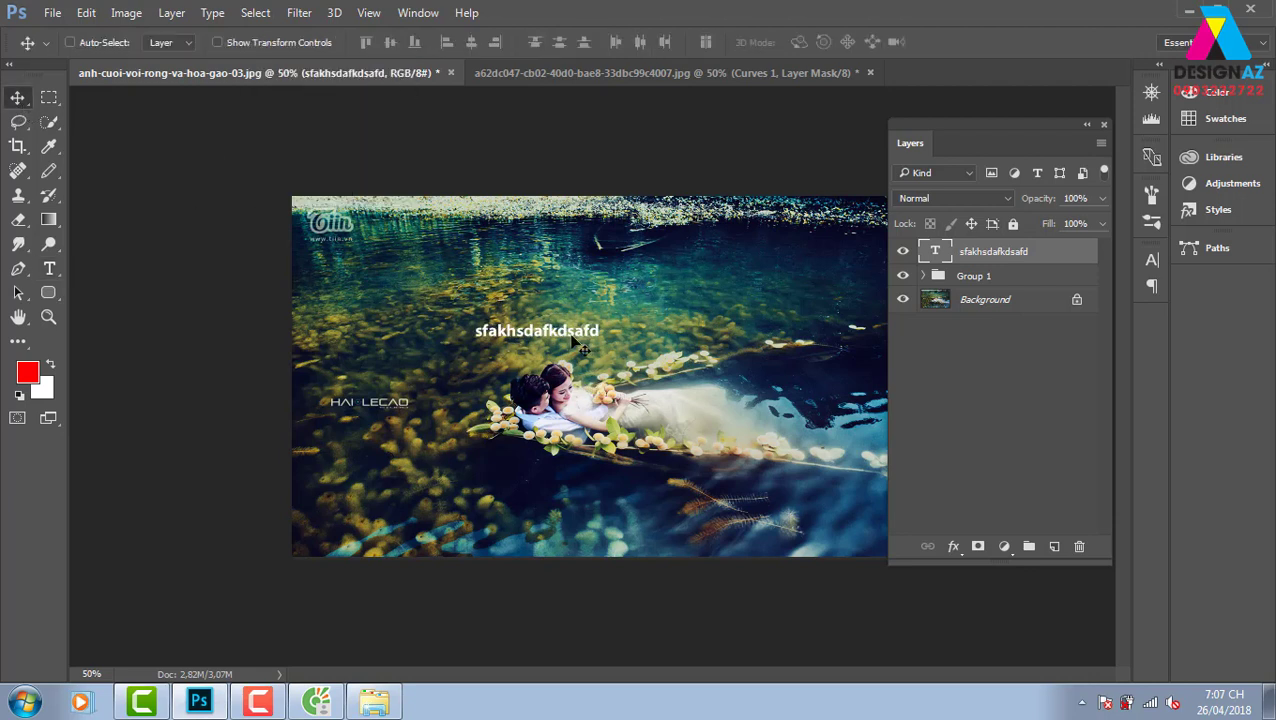
left_click_drag(573, 342, 582, 351)
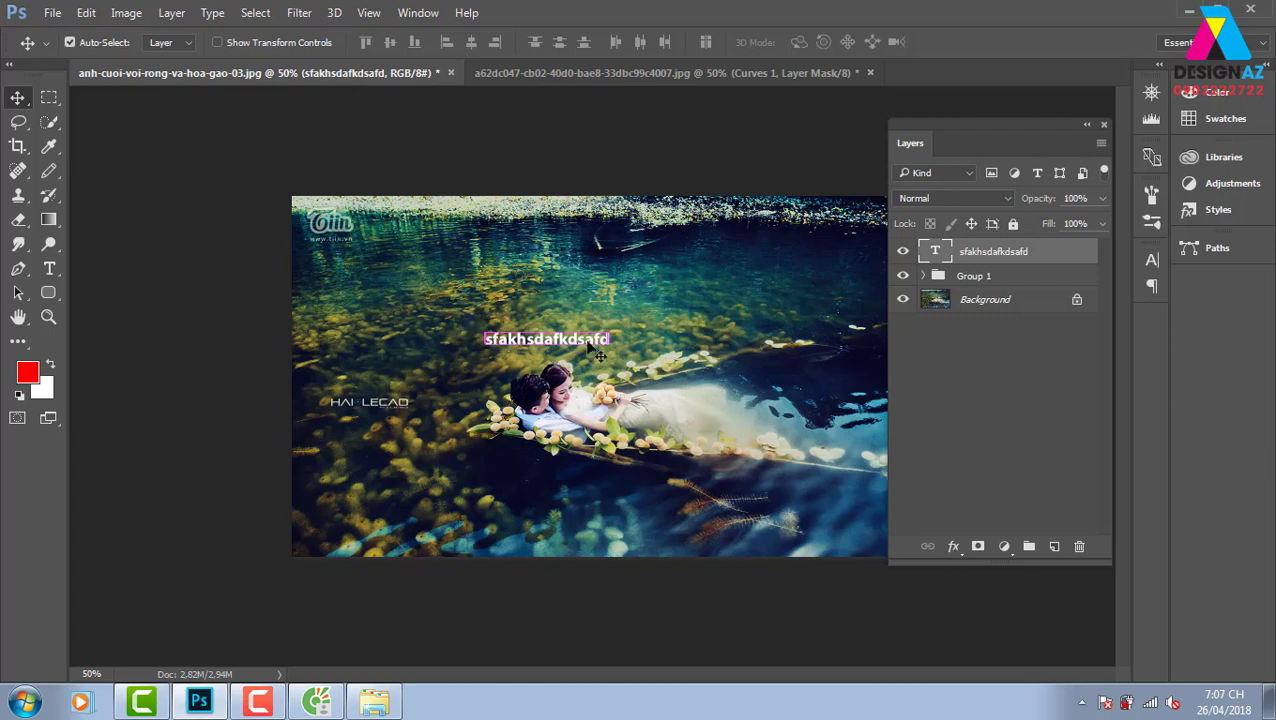
key("ctrl+t")
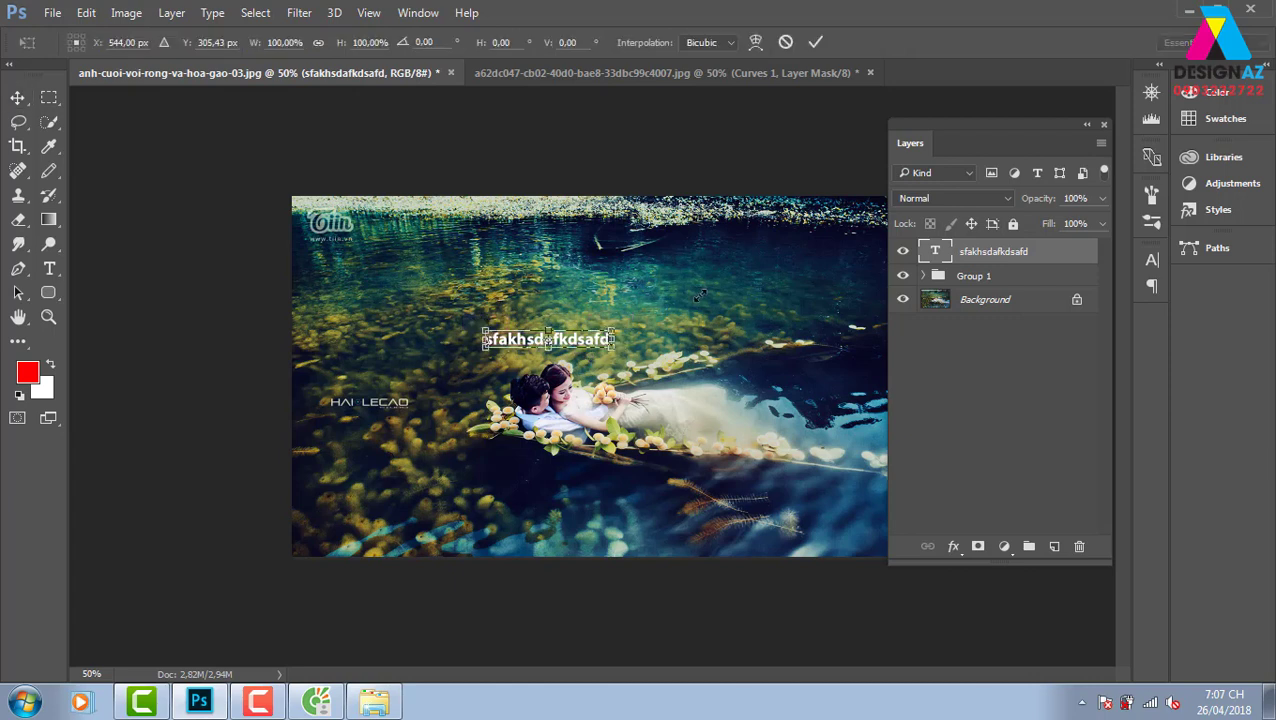
left_click_drag(608, 333, 701, 296)
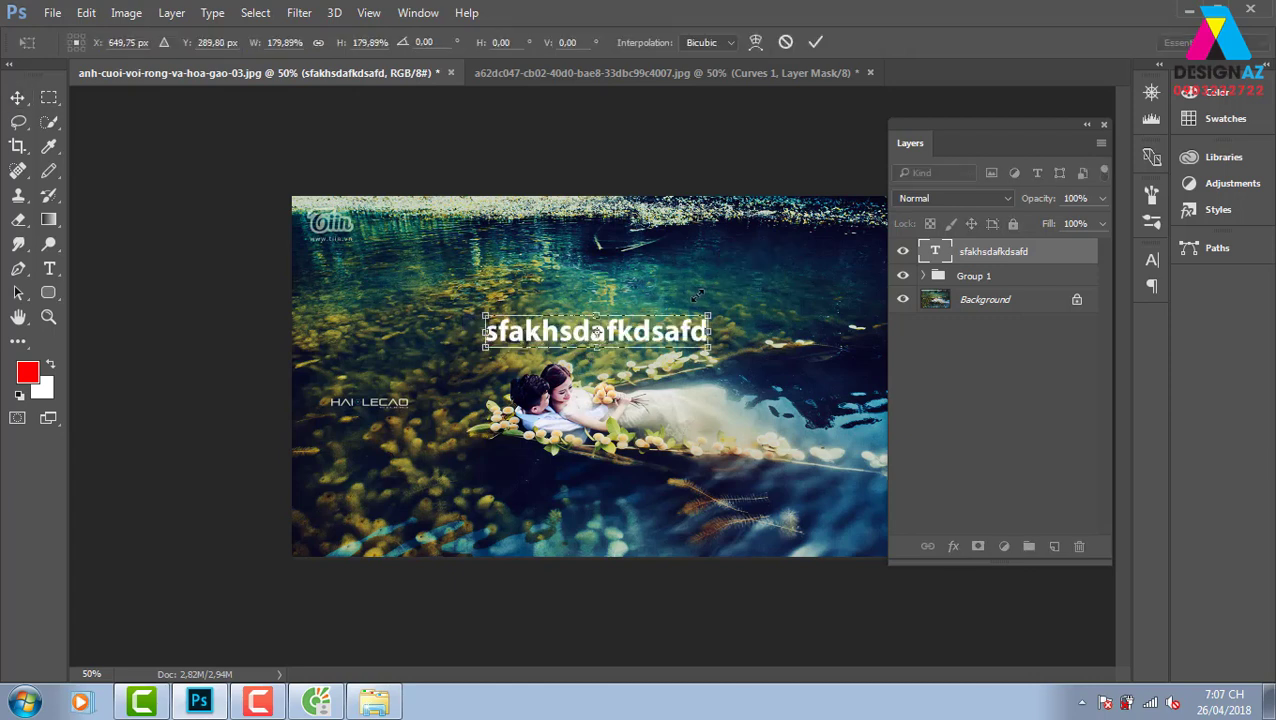
key("Return")
Step: Select all of the placeholder wording so it can be retyped
key("t")
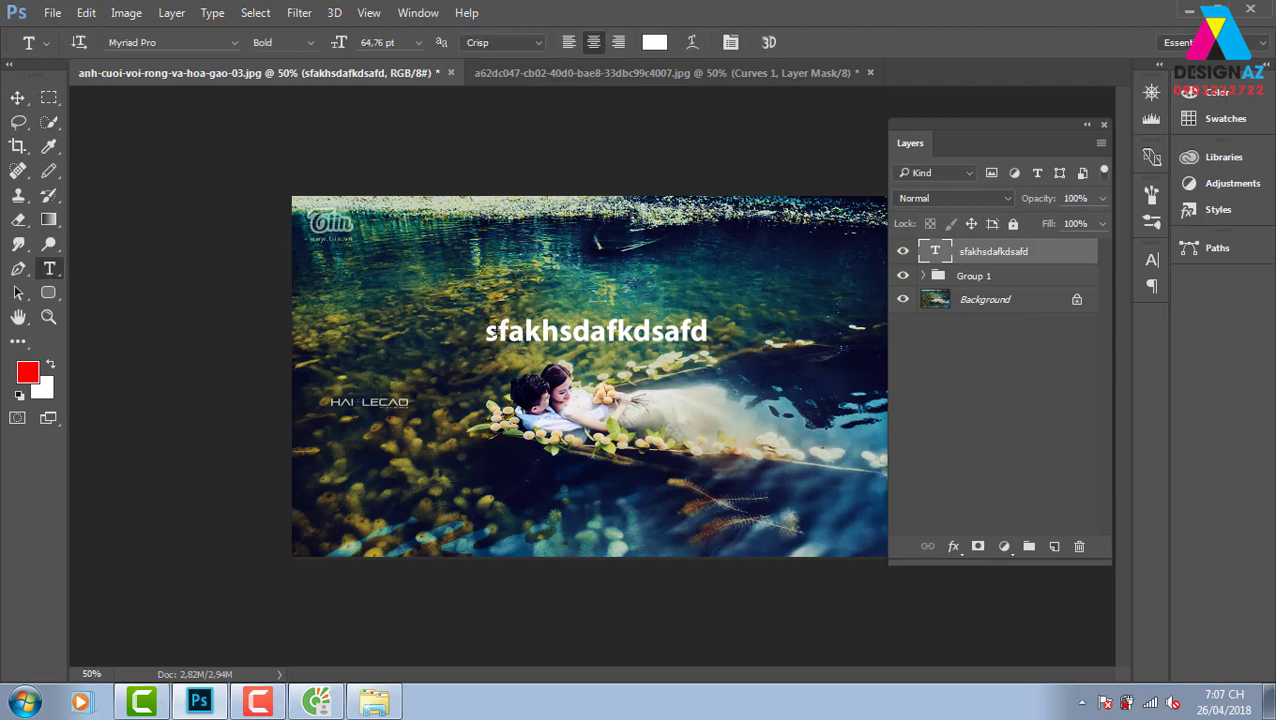
double_click(600, 333)
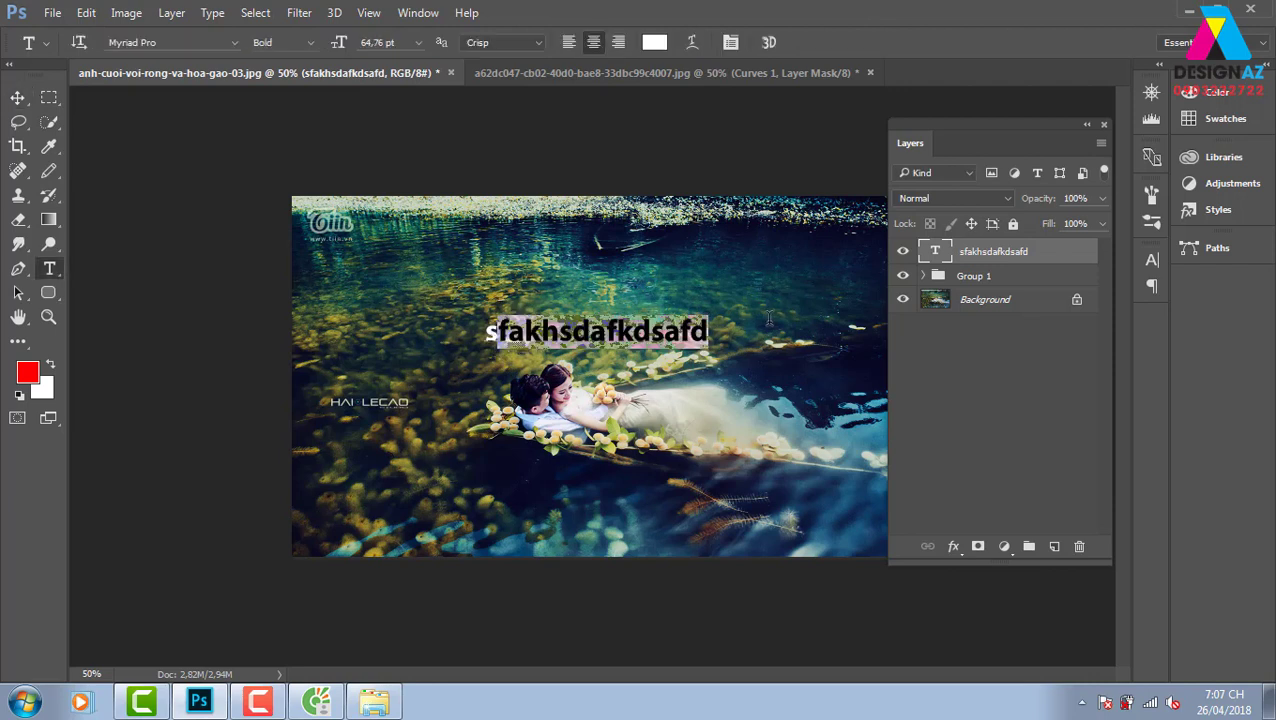
left_click(600, 333)
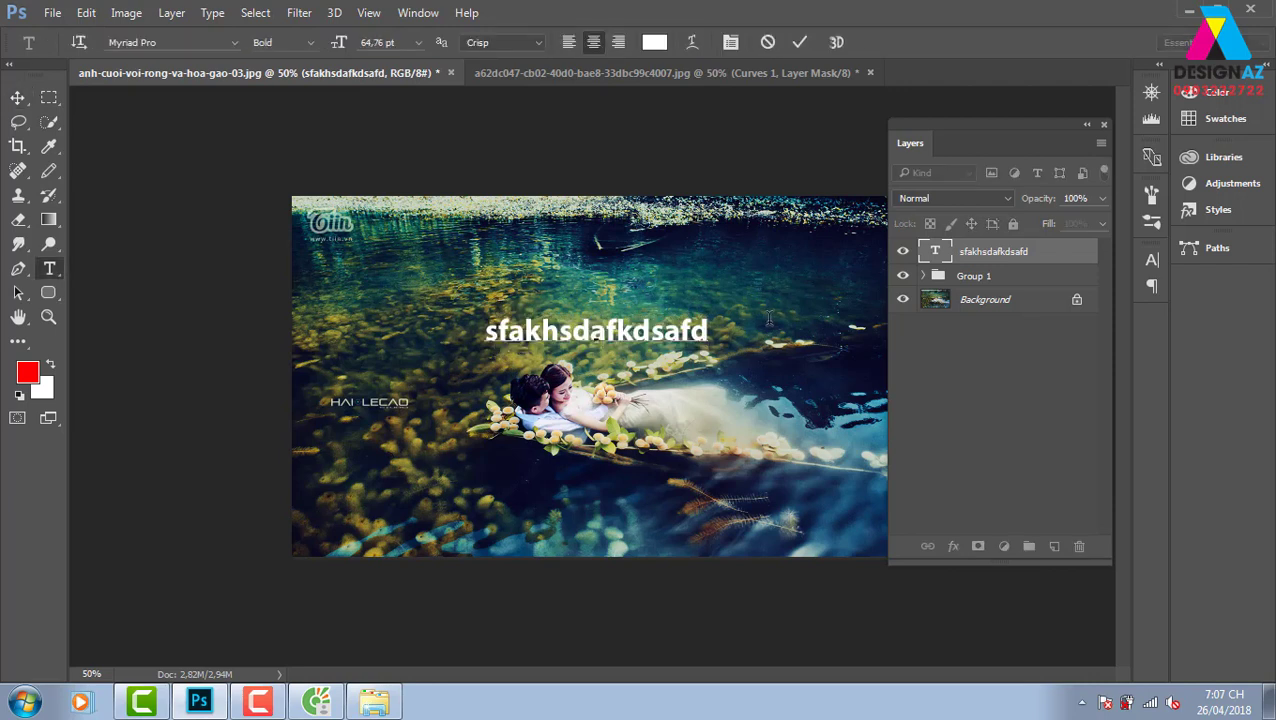
key("ctrl+a")
type("s")
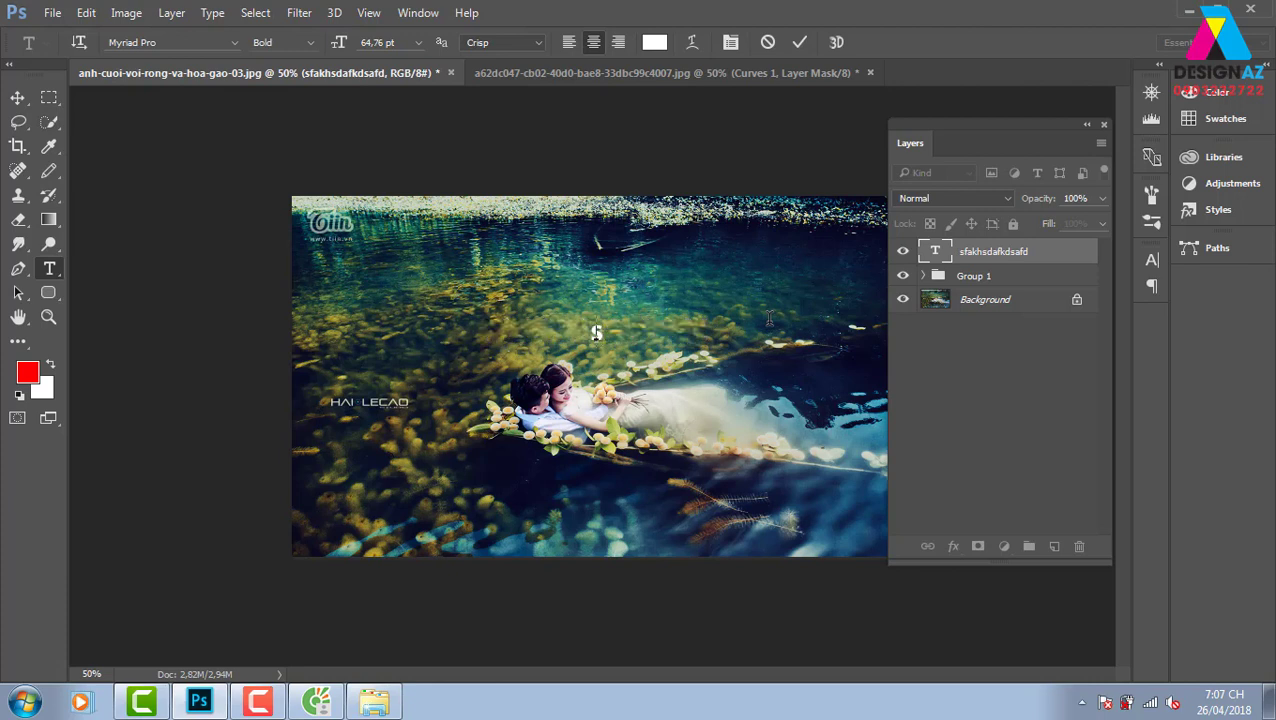
Step: Retype the title as 'Ảnh cưới' and drag it further right
key("BackSpace")
type("A")
key("Left")
key("Right")
type("nhr")
type(" cươi")
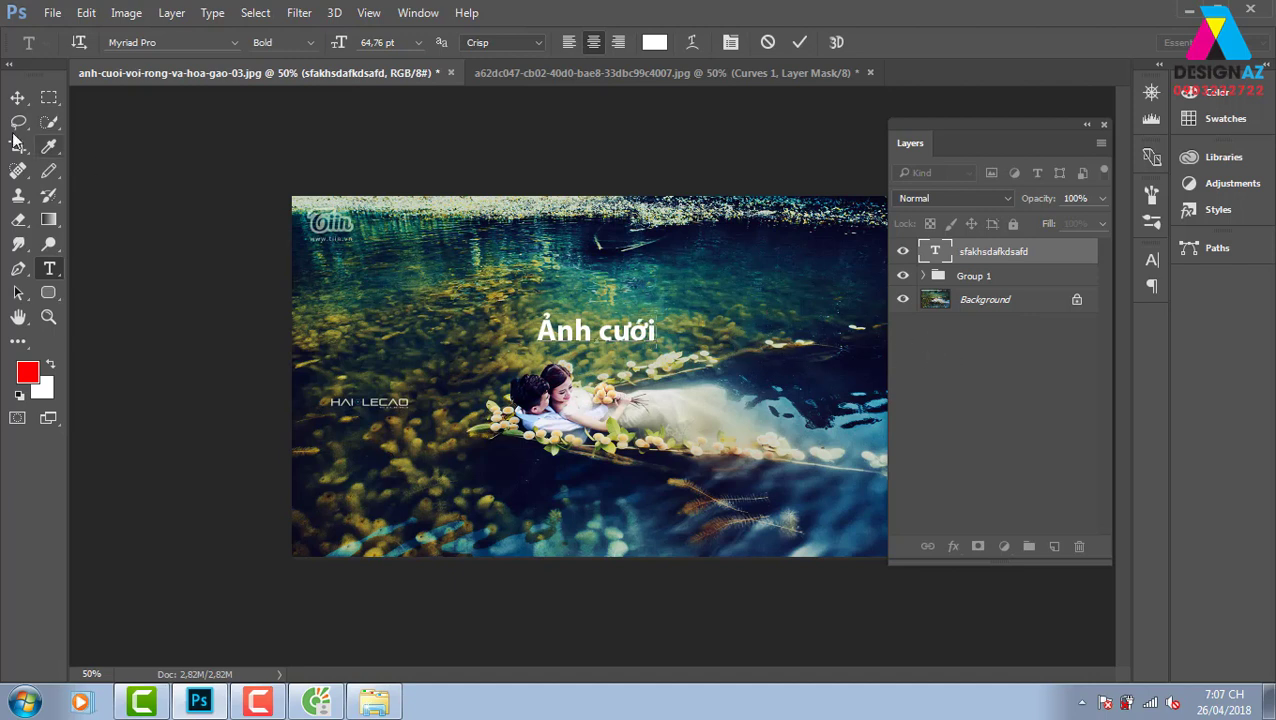
left_click(17, 98)
left_click(760, 381)
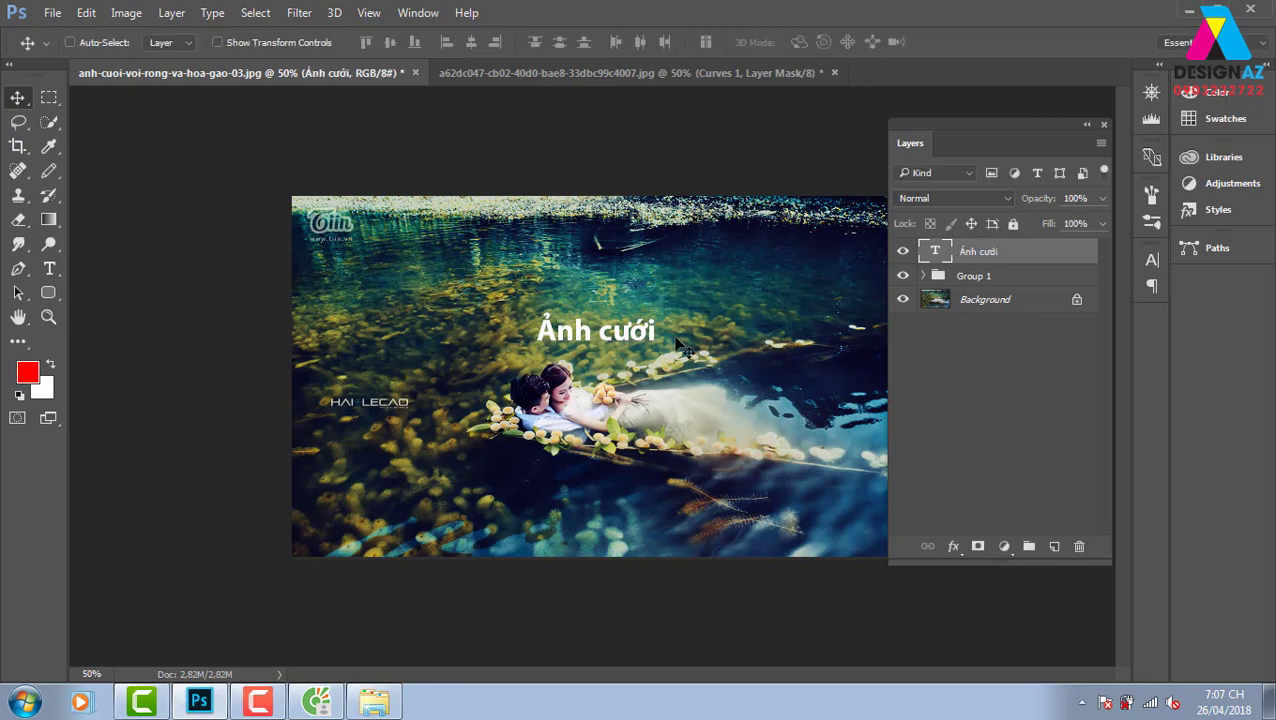
left_click(1104, 124)
left_click_drag(700, 339, 797, 335)
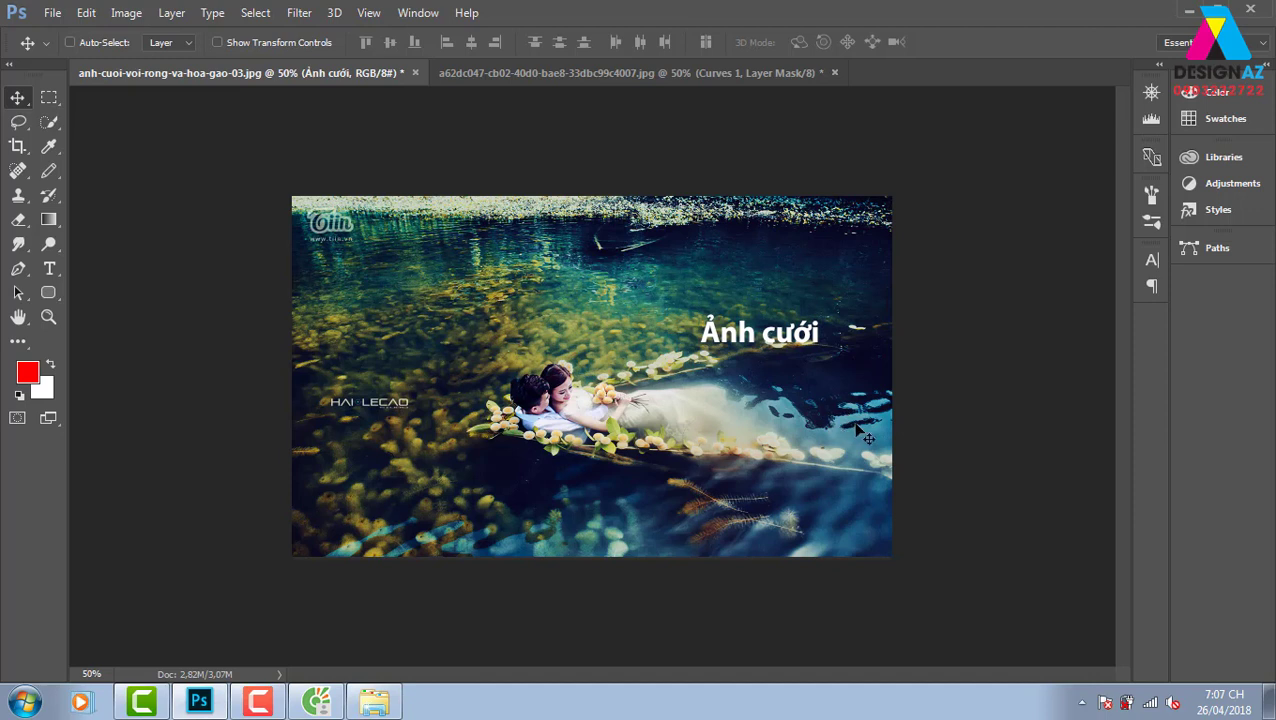
Step: Change the title's font to UTM Silk Script
key("t")
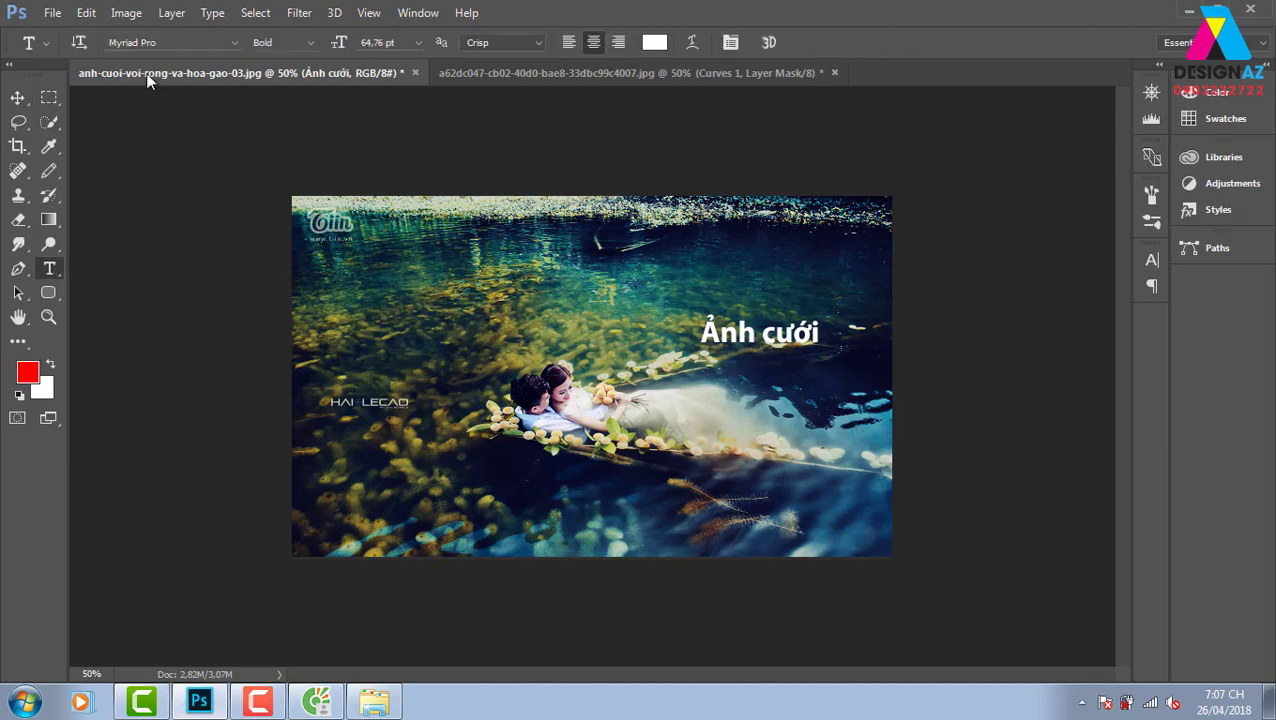
left_click(169, 42)
key("BackSpace")
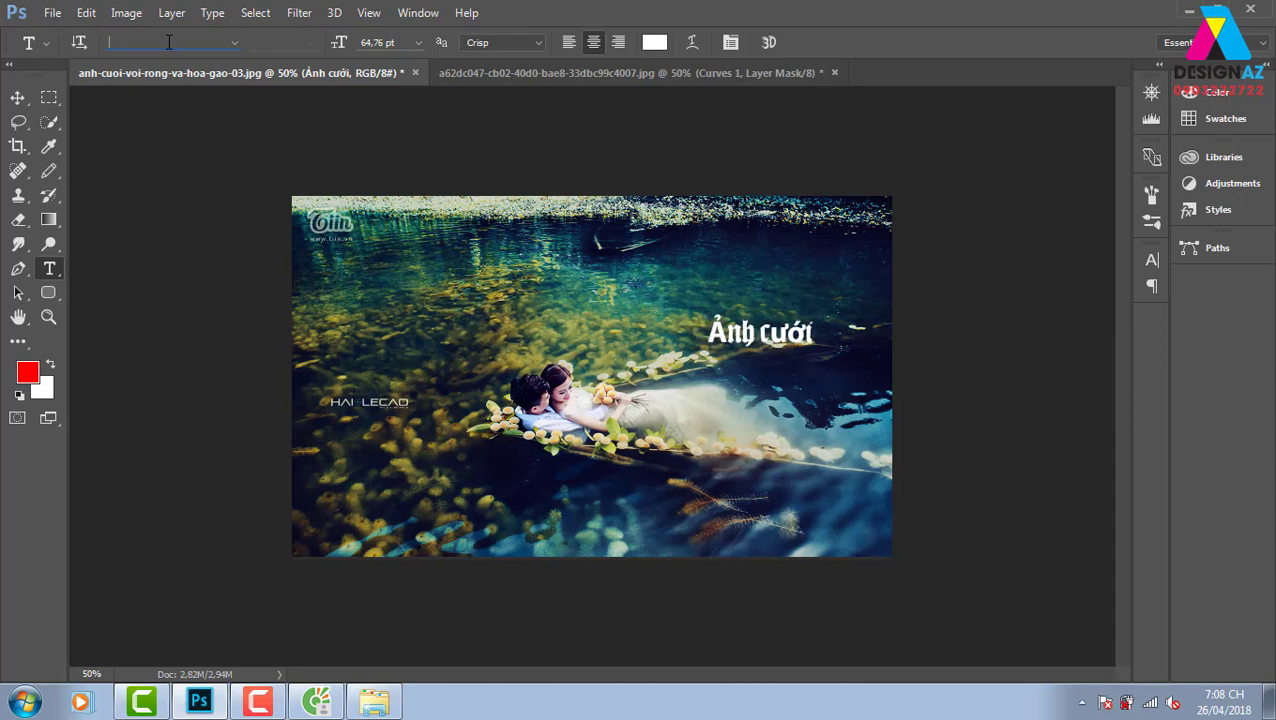
type("UTM Silk Script")
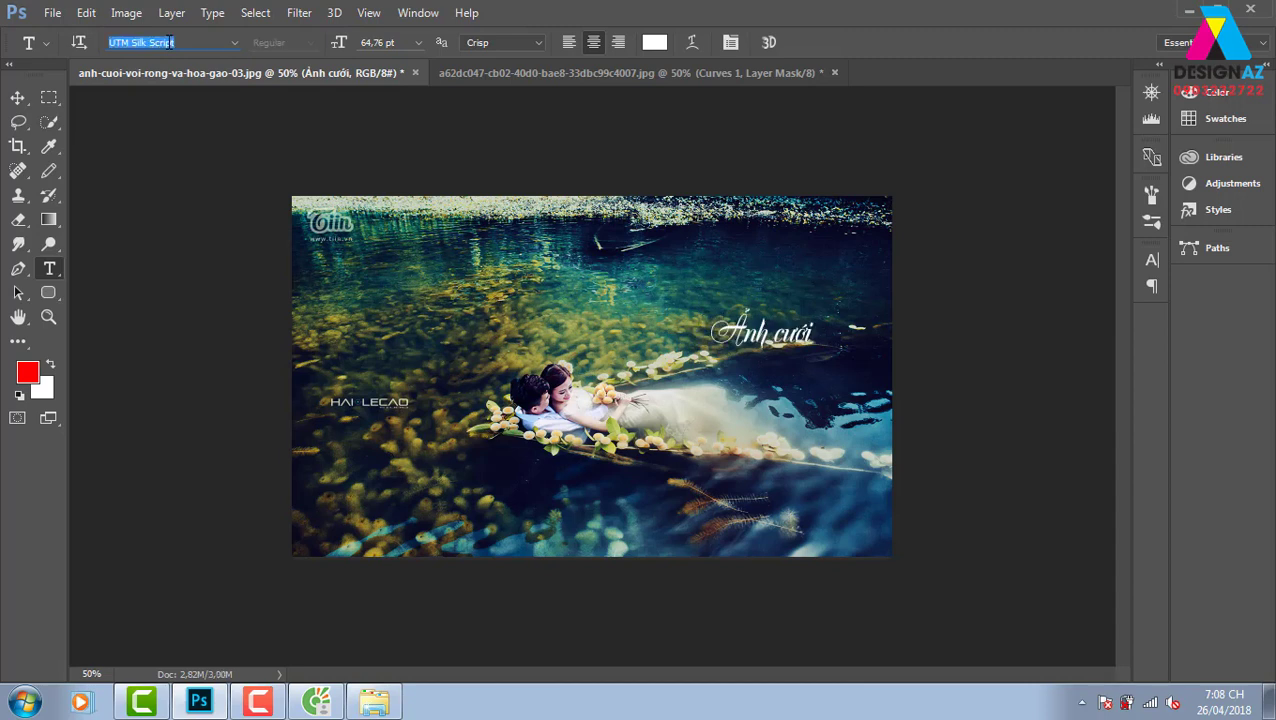
left_click(237, 42)
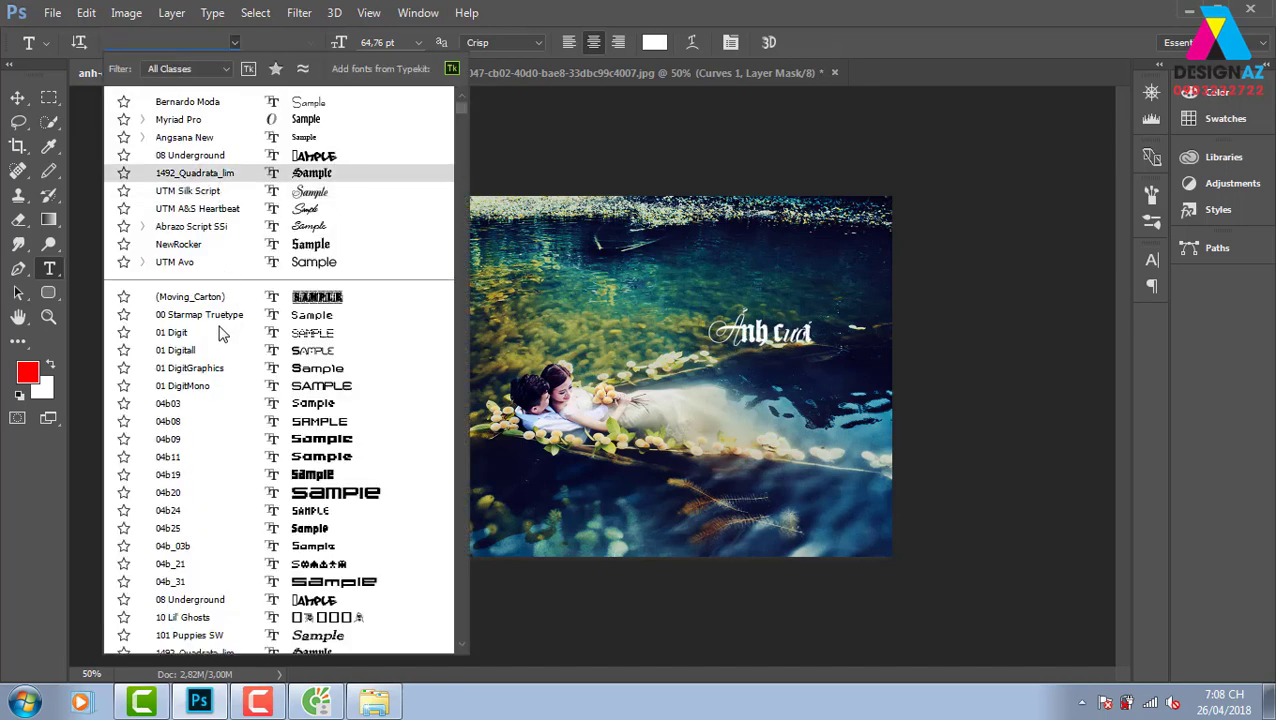
left_click(273, 200)
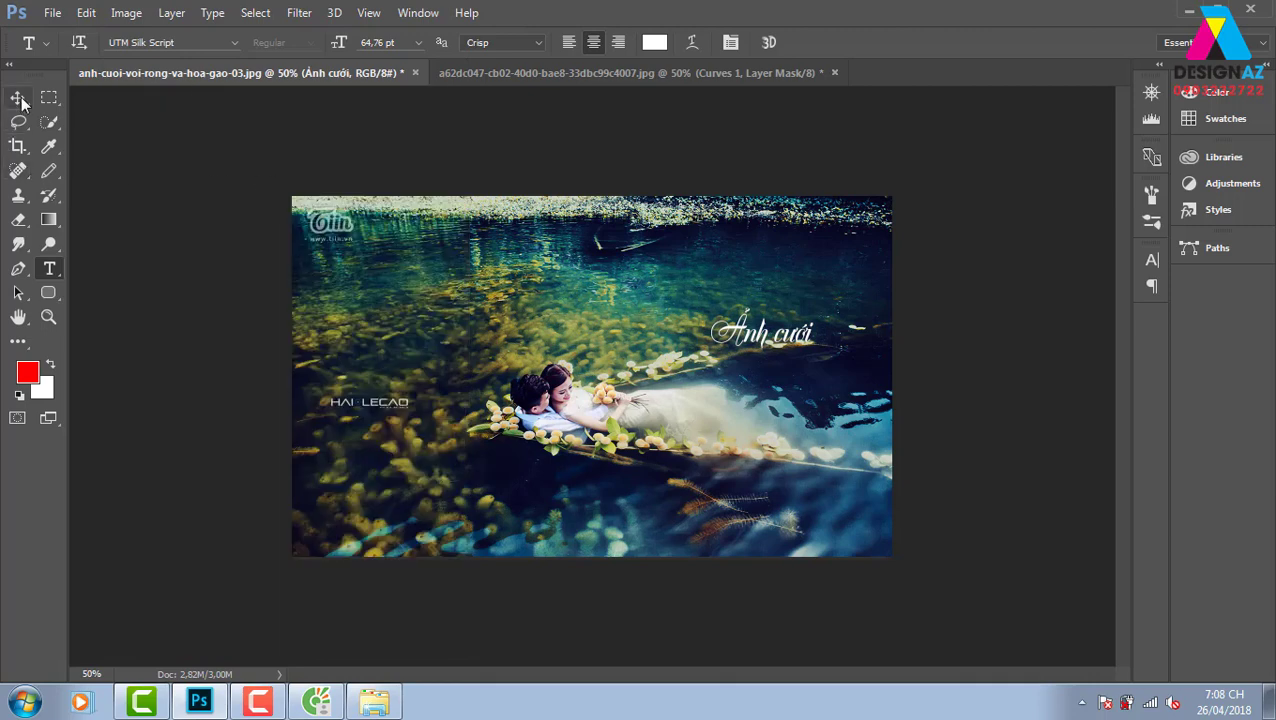
Step: Enlarge the title to about 168% with Free Transform
left_click(17, 97)
key("ctrl+t")
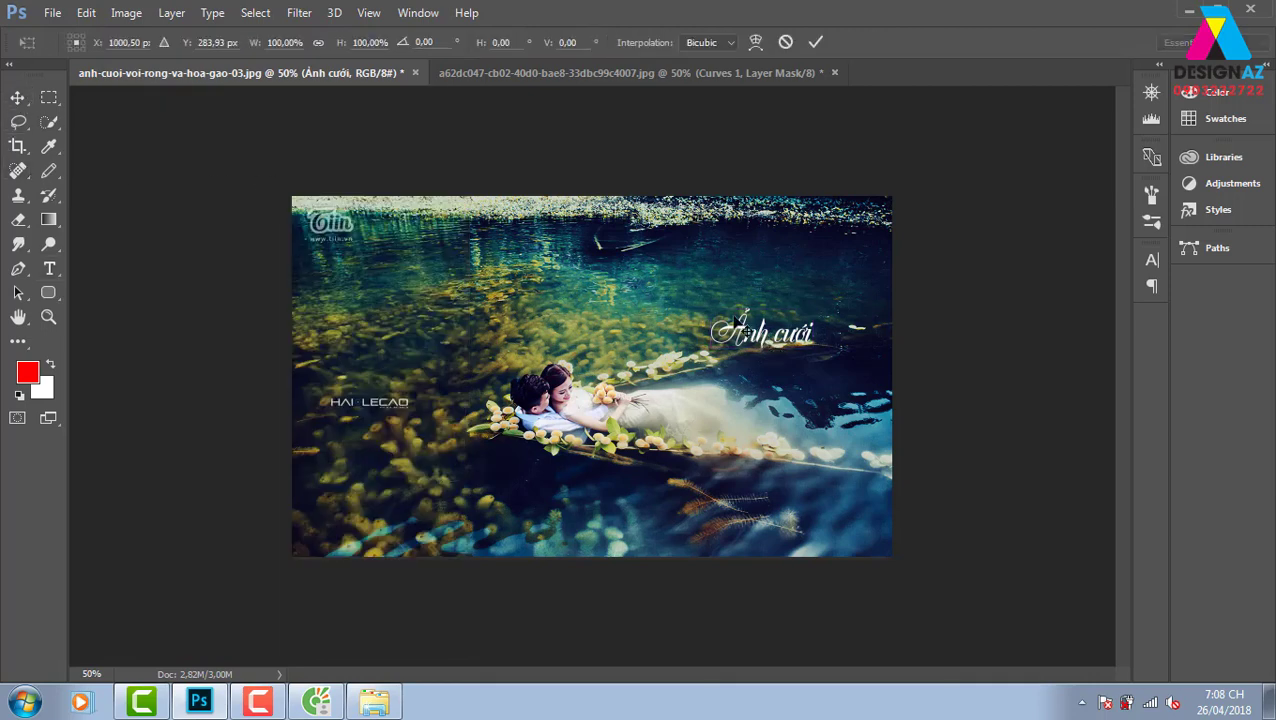
left_click_drag(707, 307, 630, 281)
key("Return")
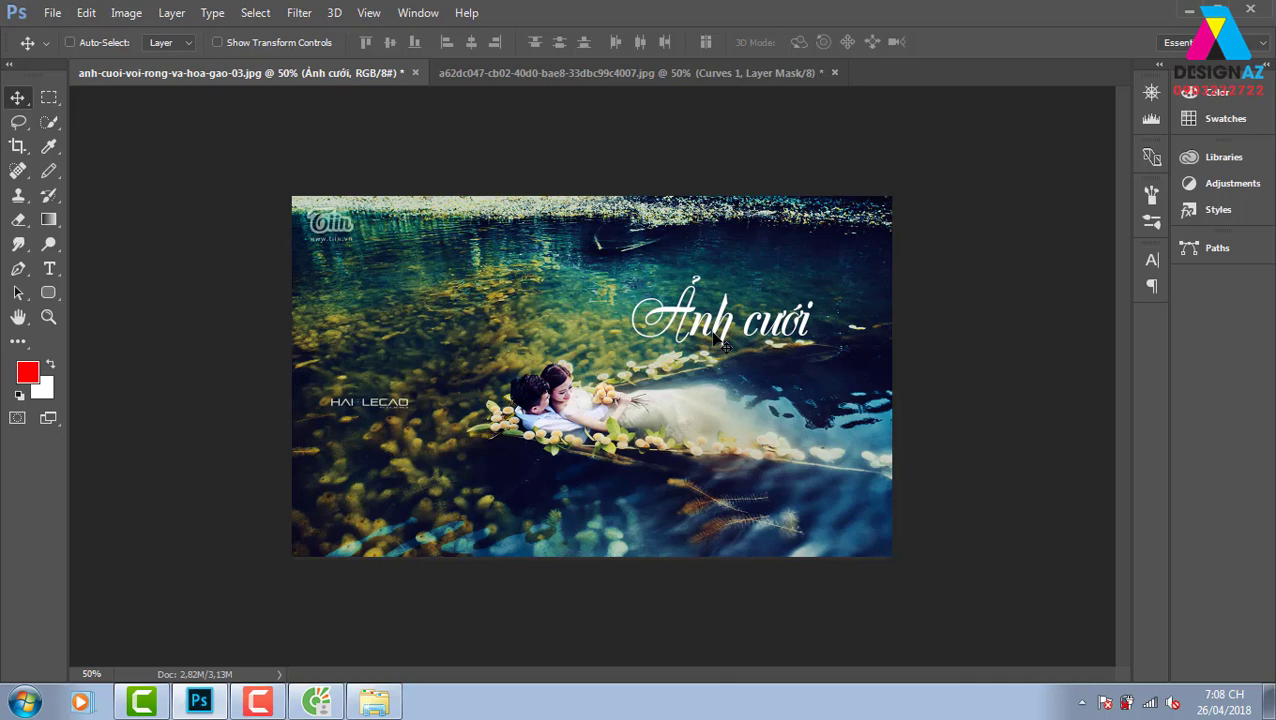
key("F7")
Step: Add a Drop Shadow at 13 px distance to the 'Ảnh cưới' layer via Blending Options
right_click(1000, 258)
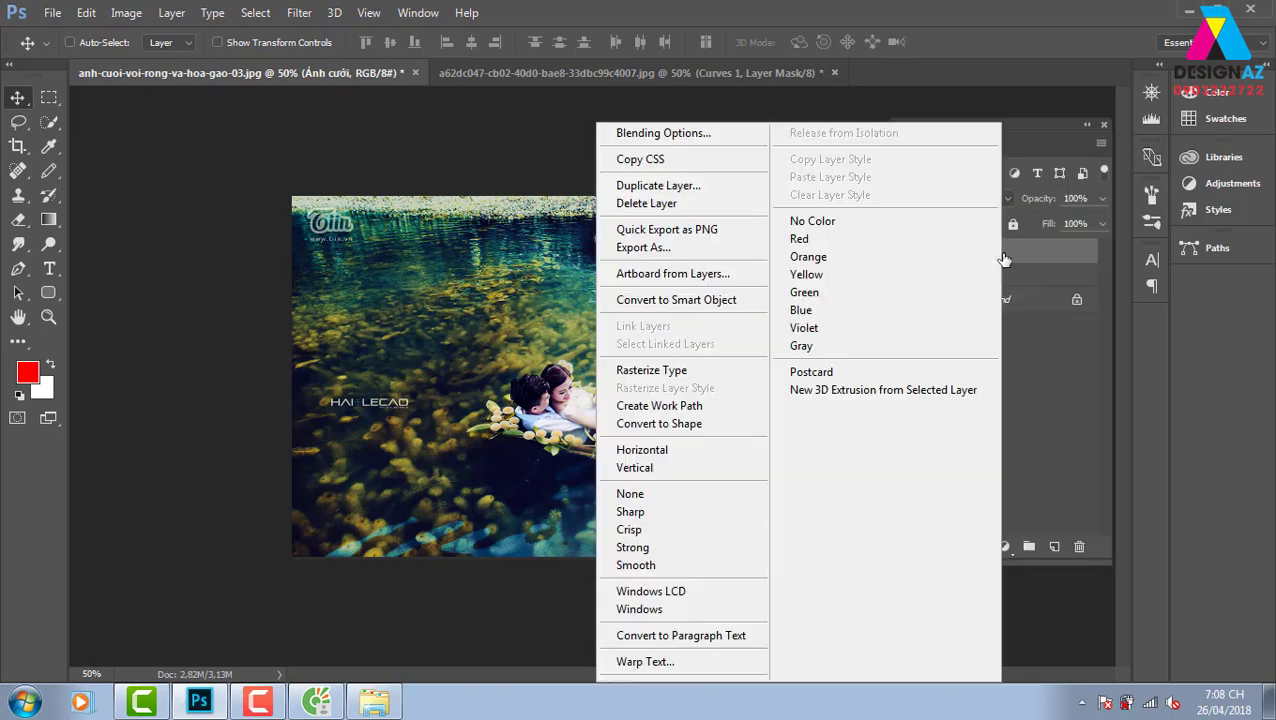
left_click(718, 136)
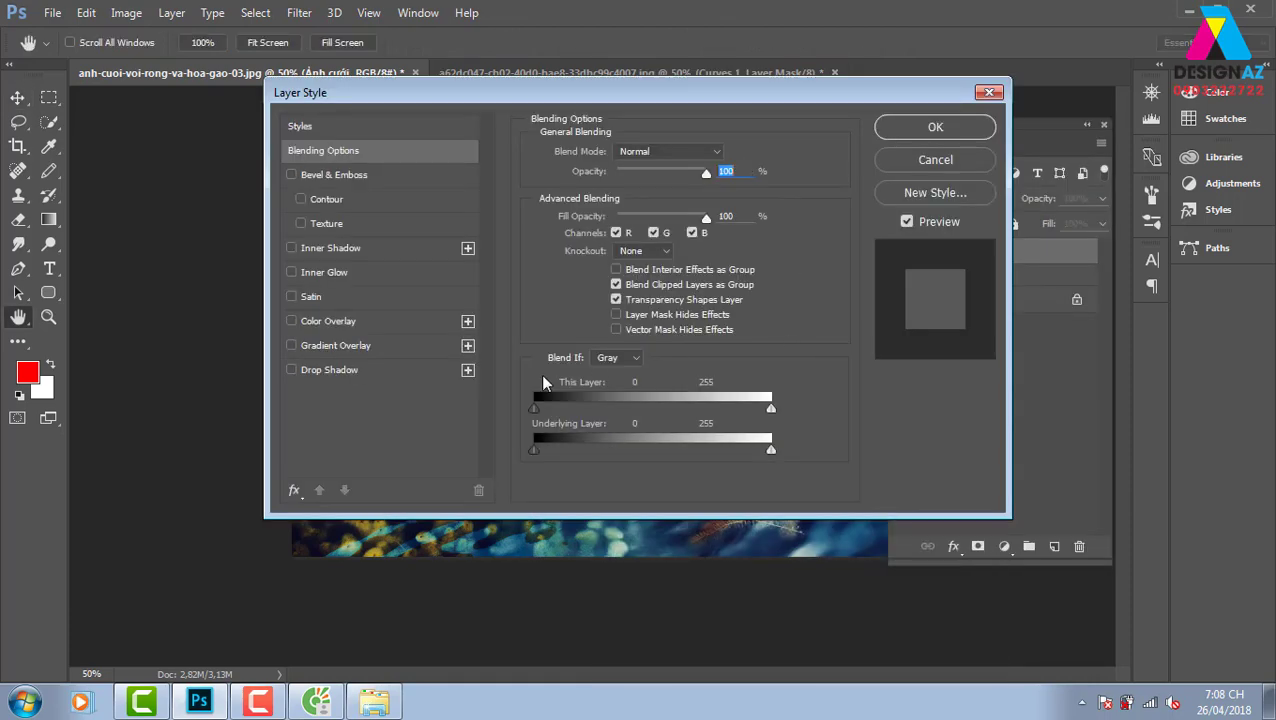
left_click(398, 371)
mouse_move(653, 101)
left_mouse_down()
mouse_move(1068, 124)
mouse_move(1097, 186)
mouse_move(1099, 150)
left_mouse_up()
left_click_drag(1080, 322, 1066, 325)
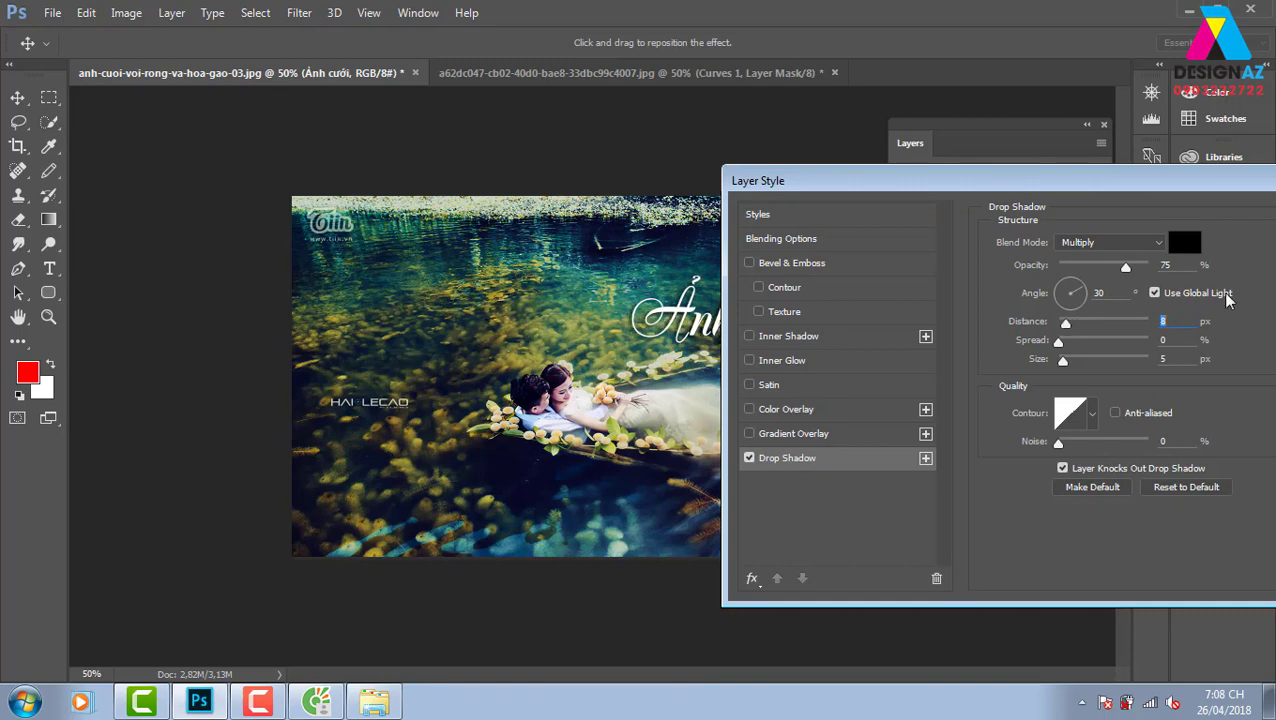
mouse_move(1256, 189)
left_mouse_down()
mouse_move(1146, 198)
mouse_move(1067, 288)
left_mouse_up()
left_click(1184, 325)
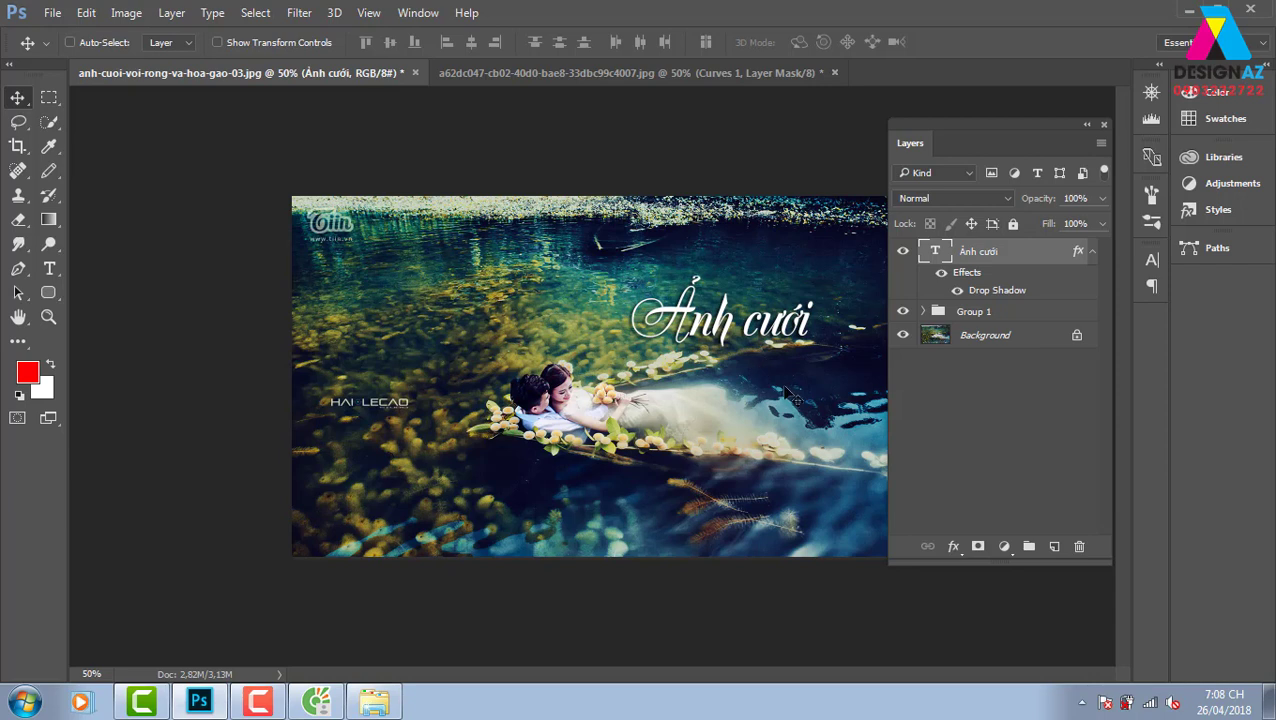
Step: Set the title's anti-aliasing to None and zoom to 300% to inspect the jagged letter edges
key("t")
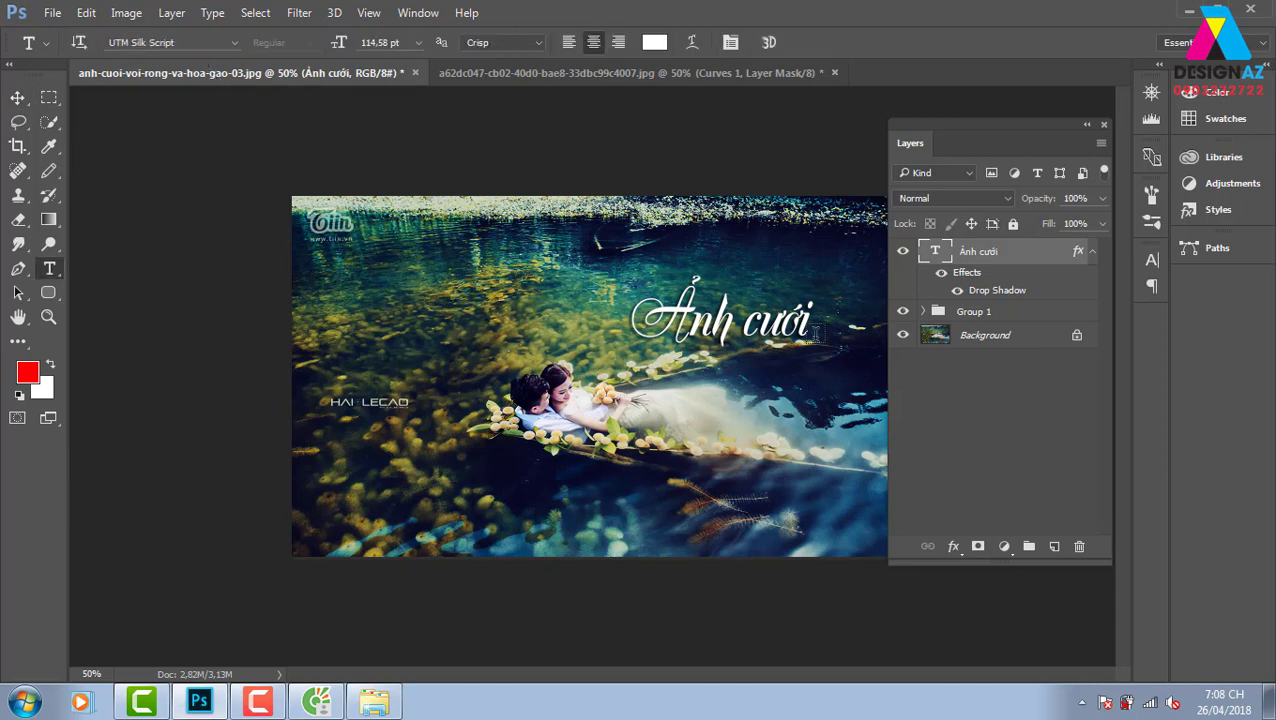
left_click(539, 46)
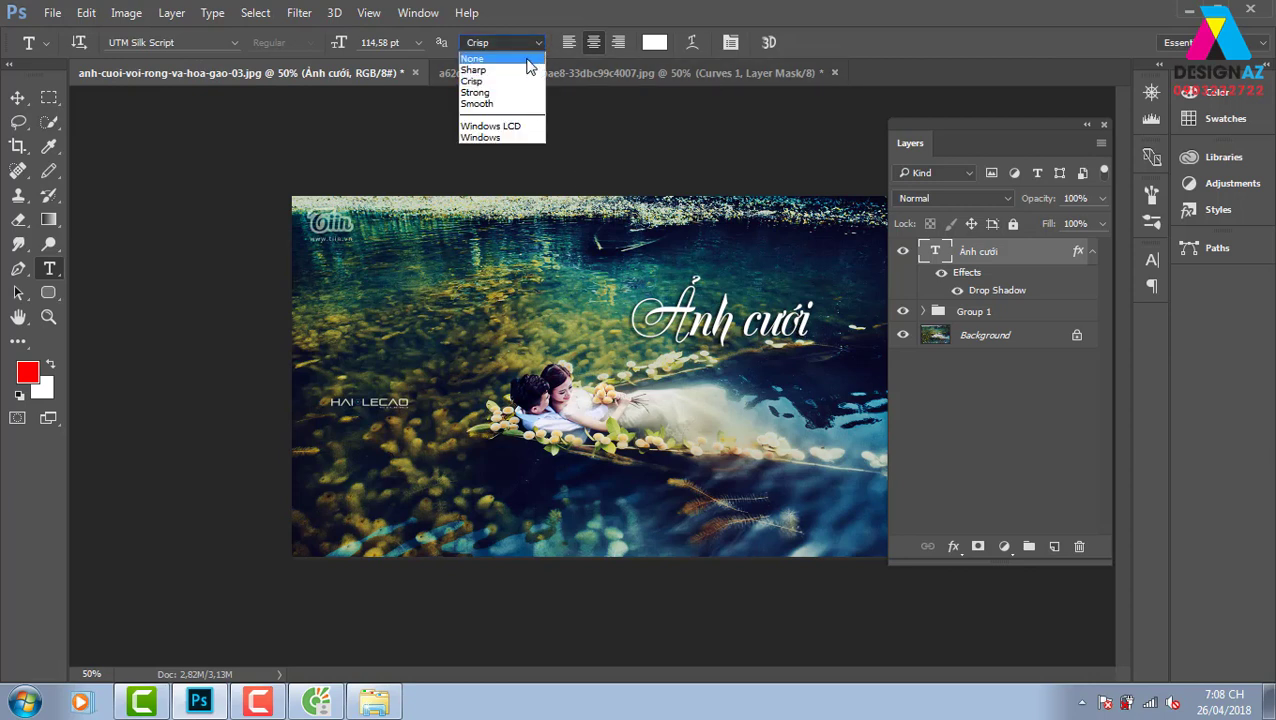
left_click(528, 60)
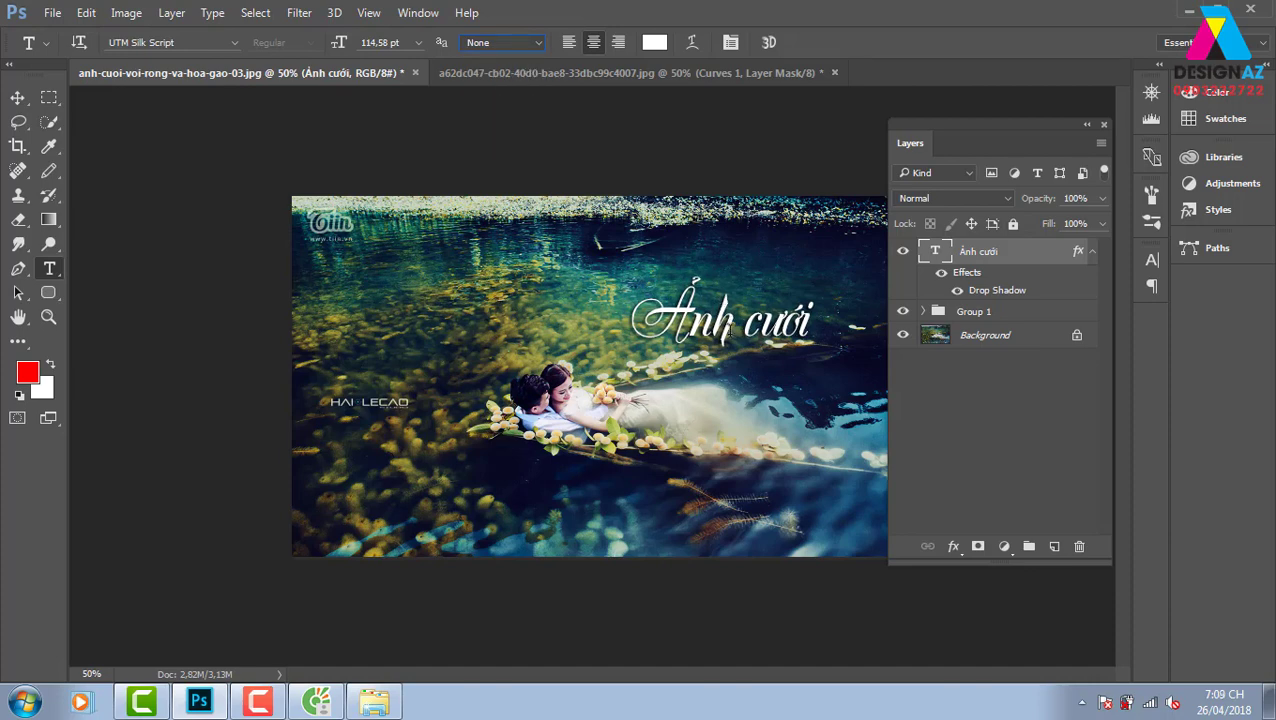
left_click(17, 97)
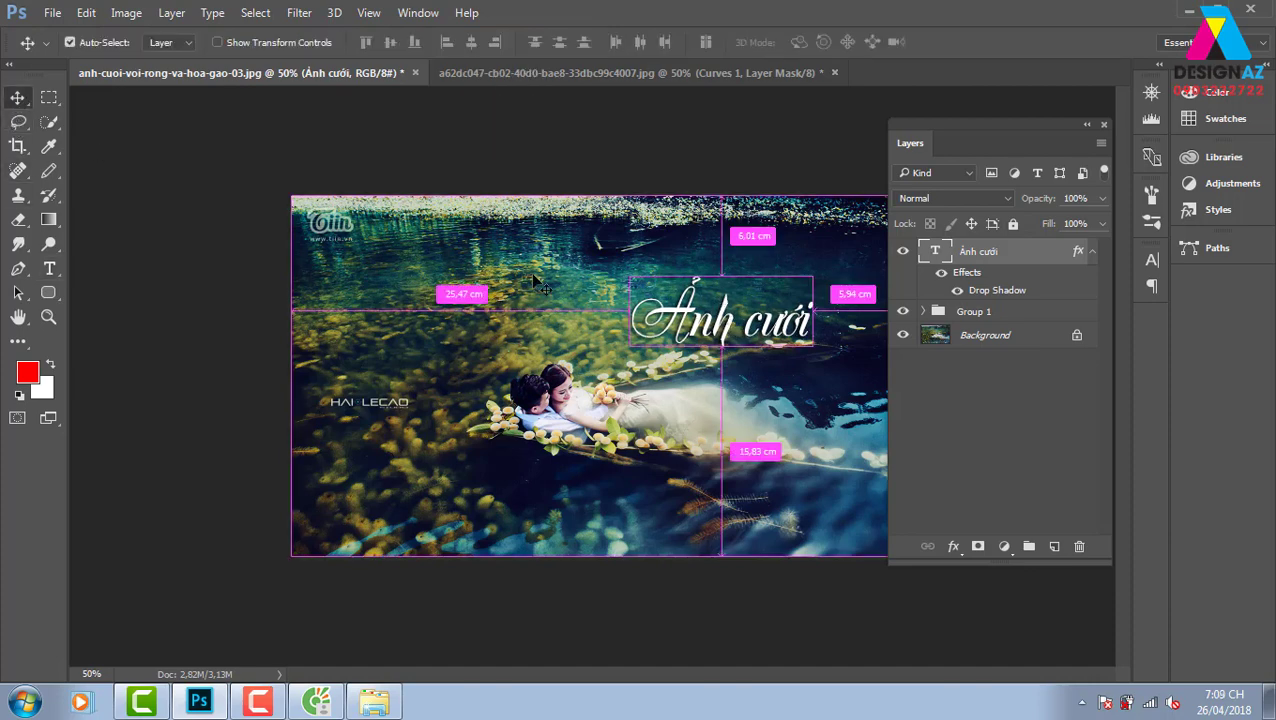
key("ctrl+plus")
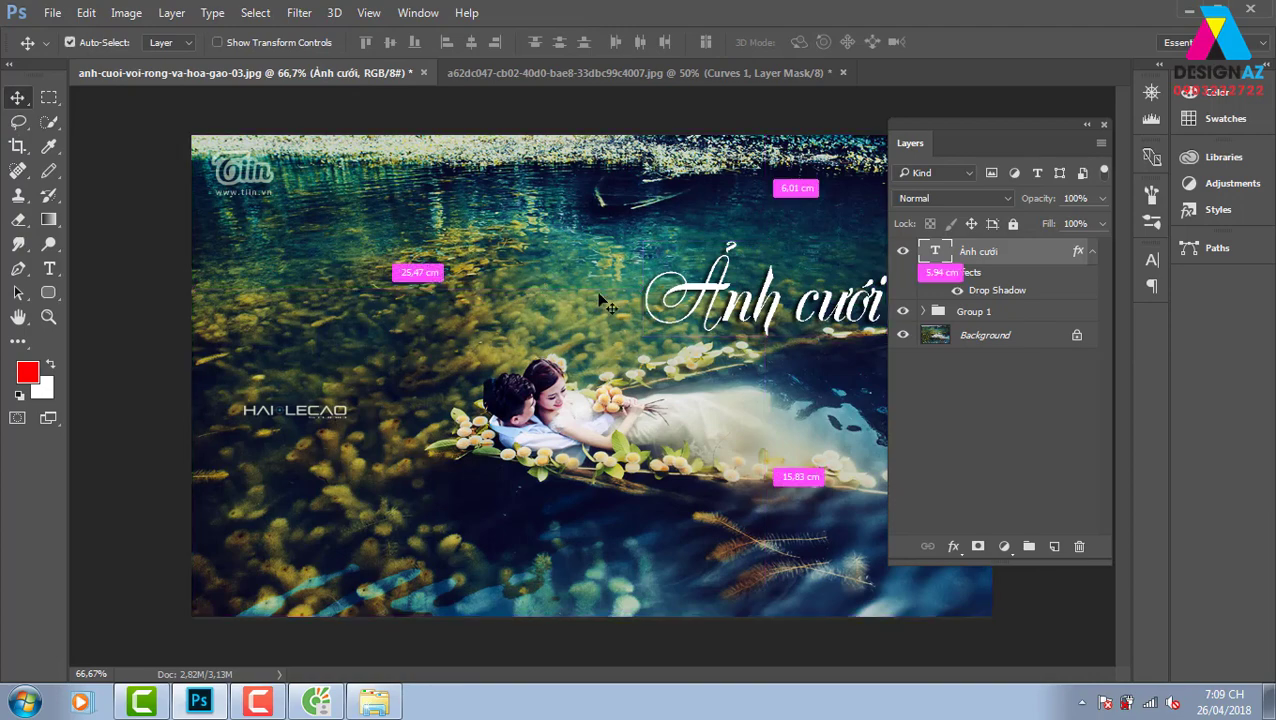
key("ctrl+plus")
left_click_drag(622, 328, 511, 330)
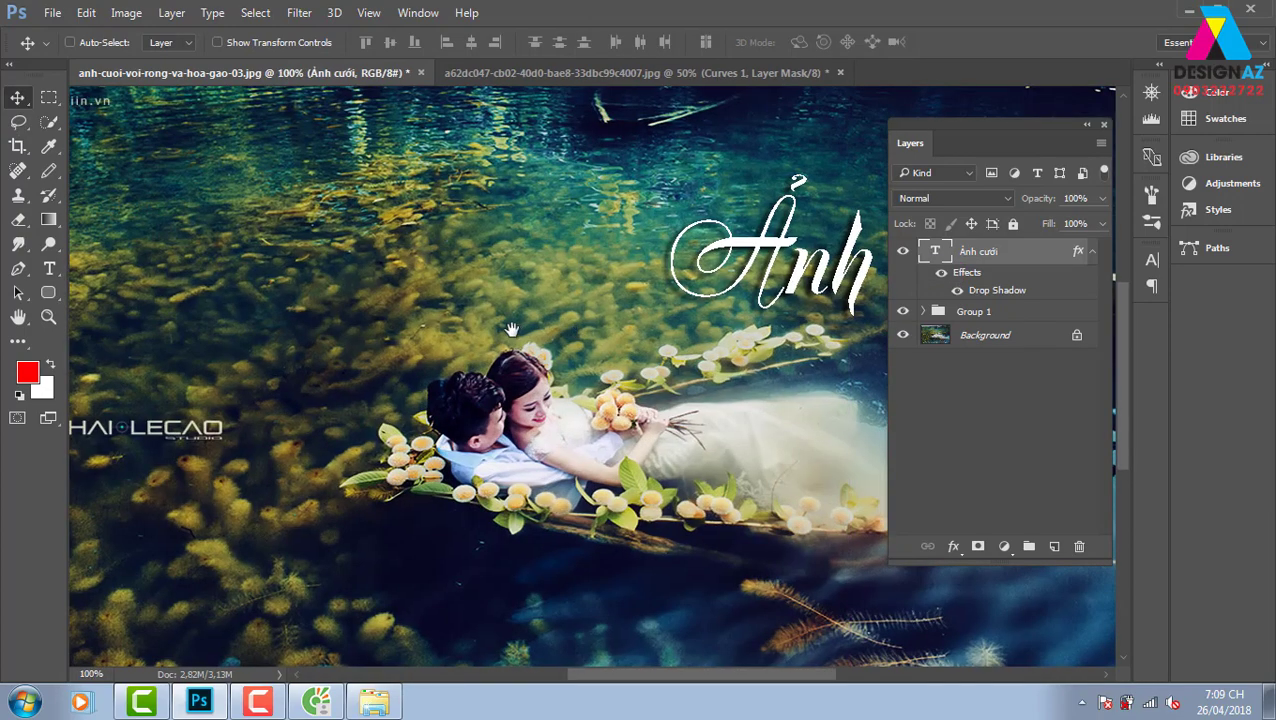
scroll(511, 330, "right", 3)
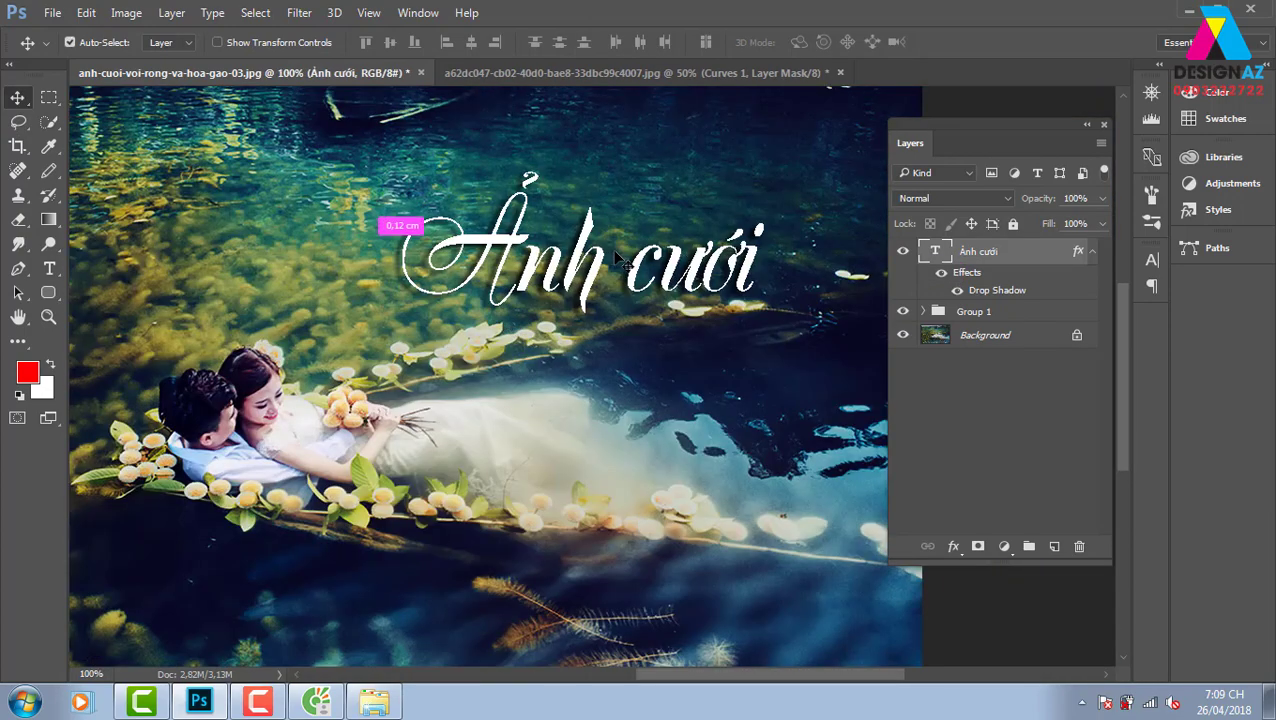
key("ctrl+plus")
key("ctrl+plus")
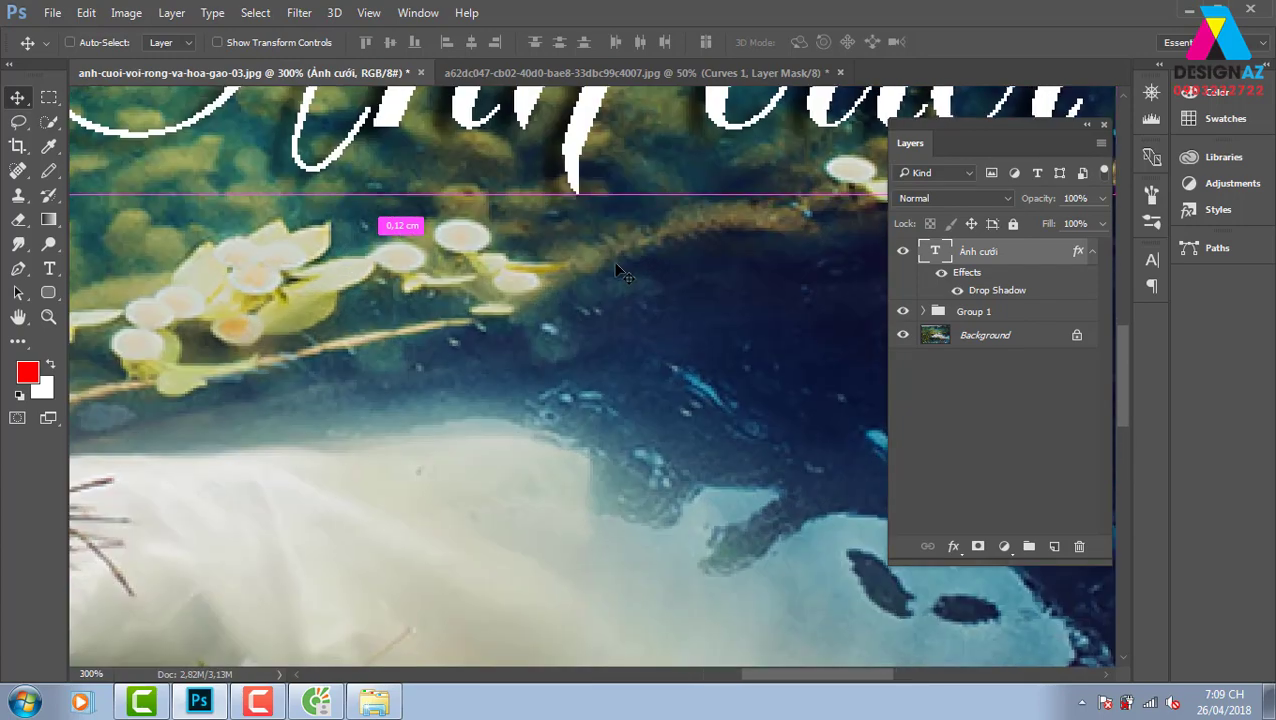
scroll(615, 272, "up", 3)
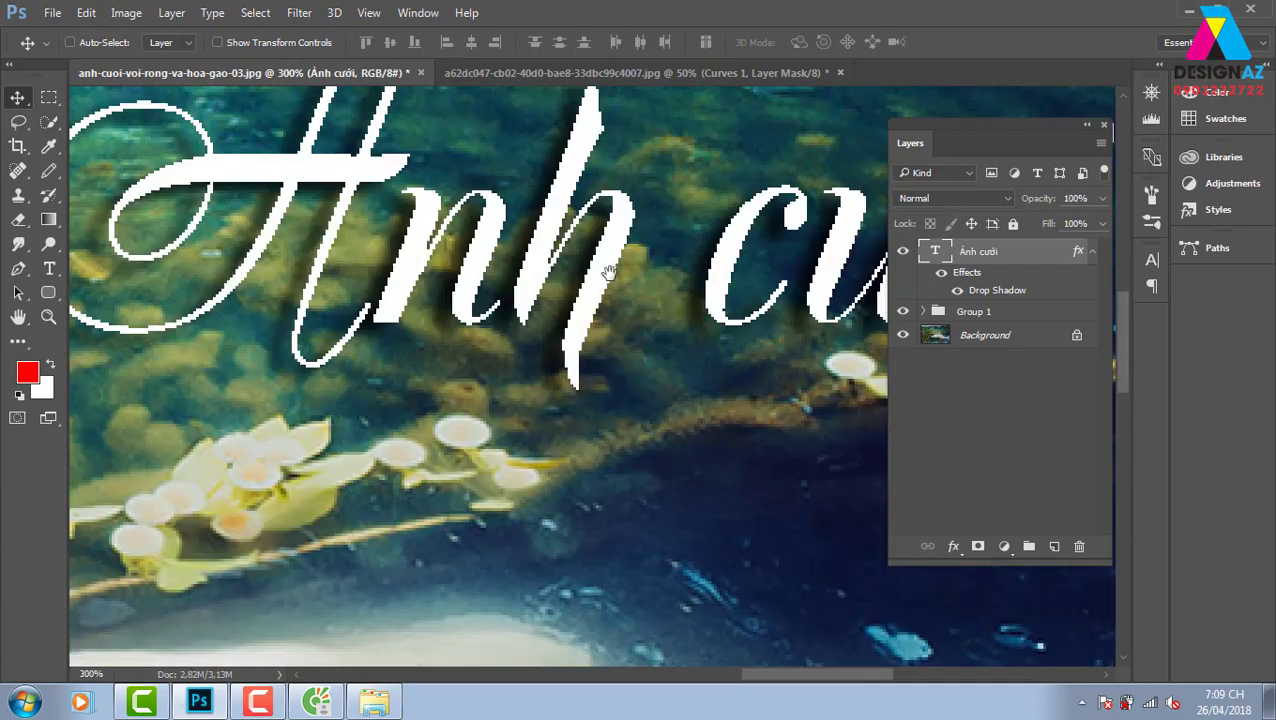
scroll(607, 270, "up", 2)
Step: Change the title's anti-aliasing to Sharp and zoom back out to the whole photo
key("t")
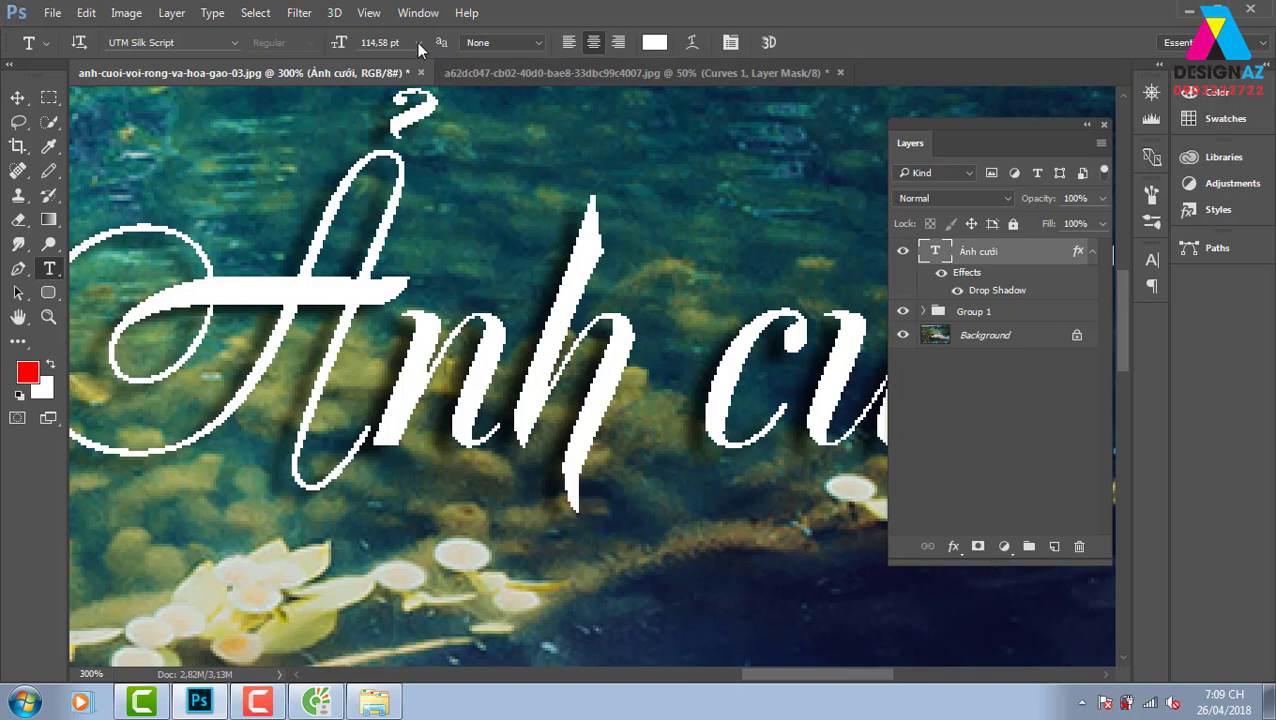
left_click(525, 42)
left_click(505, 70)
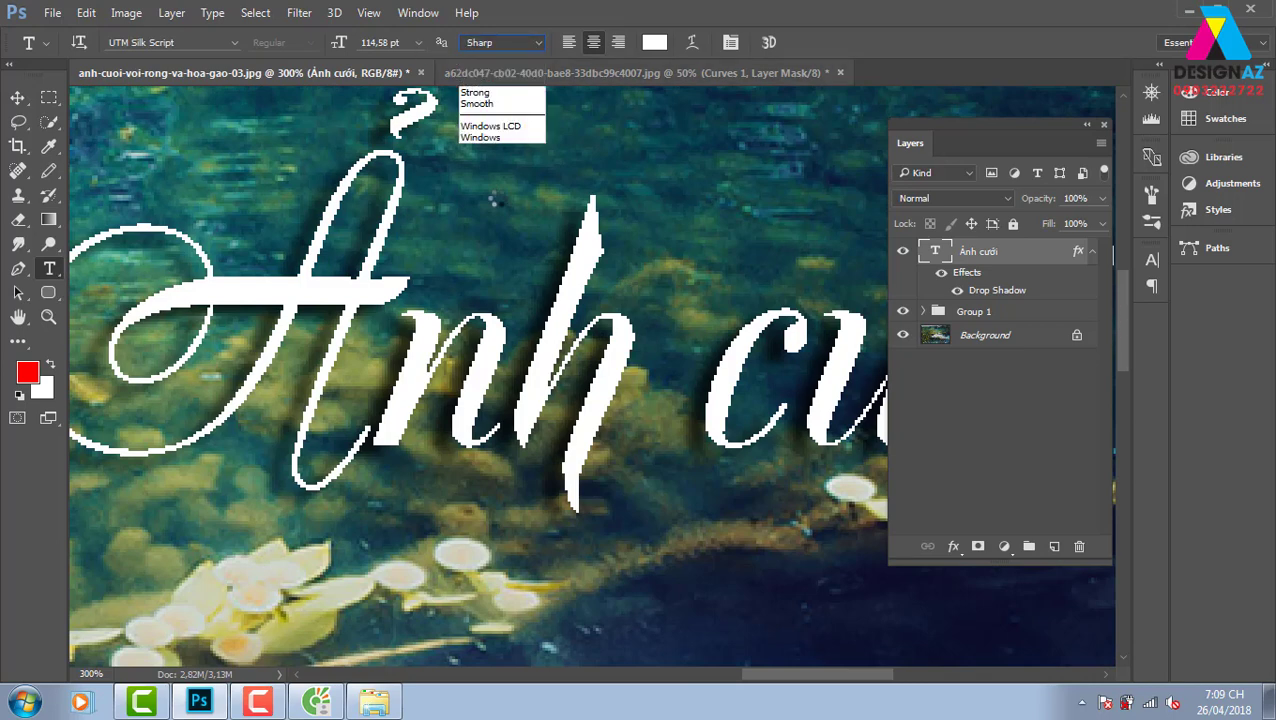
left_click(22, 100)
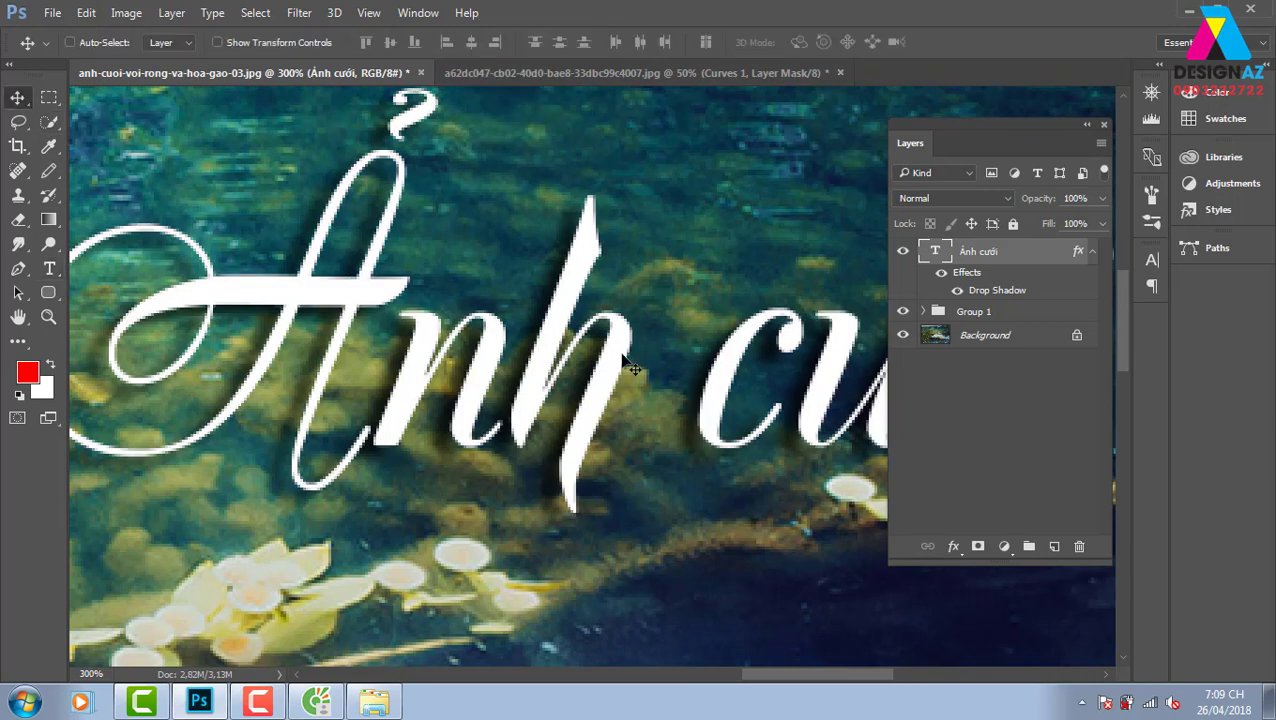
key("ctrl+minus")
key("ctrl+minus")
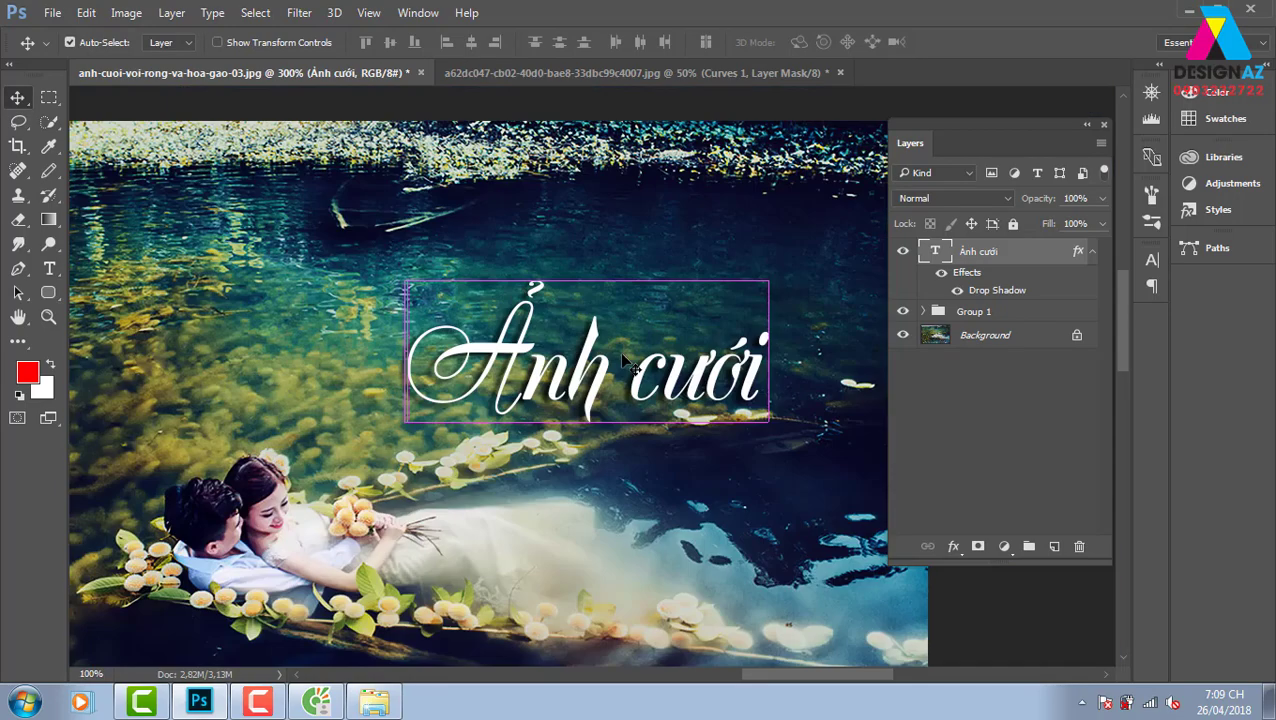
key("ctrl+minus")
key("t")
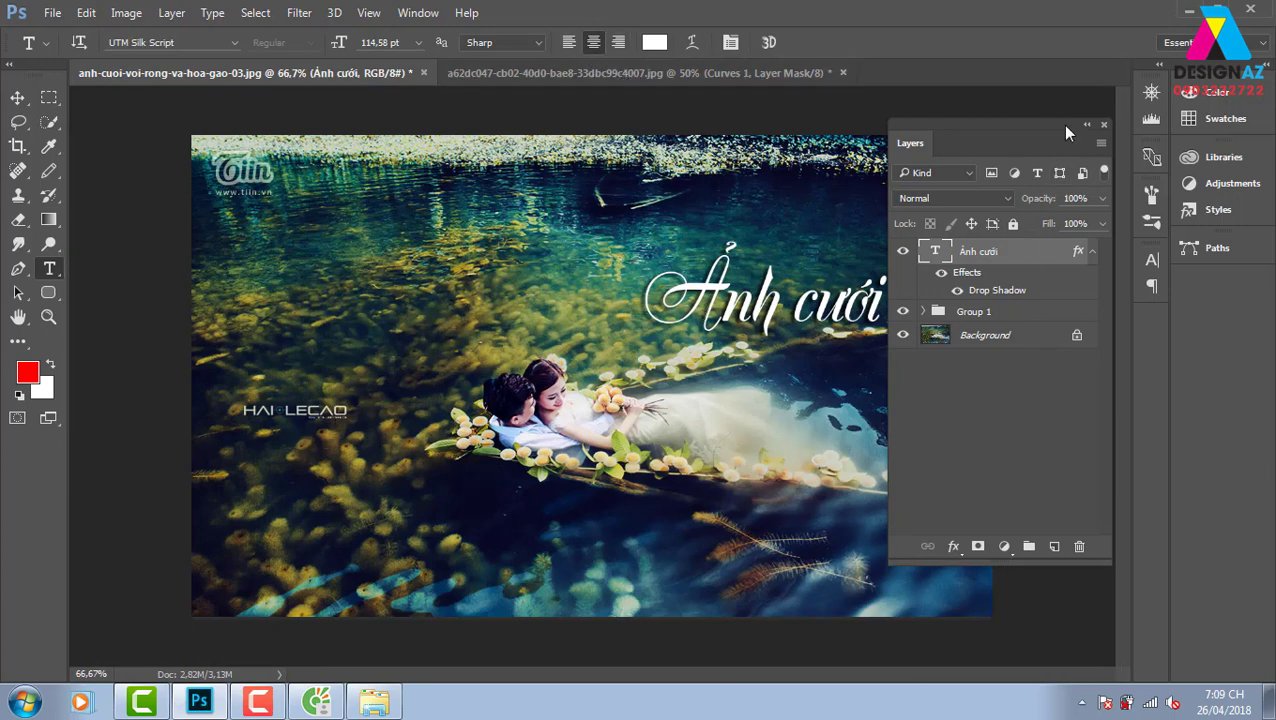
Step: Move the Layers panel aside and add a paragraph text box of placeholder text under the title
left_click_drag(1066, 130, 410, 134)
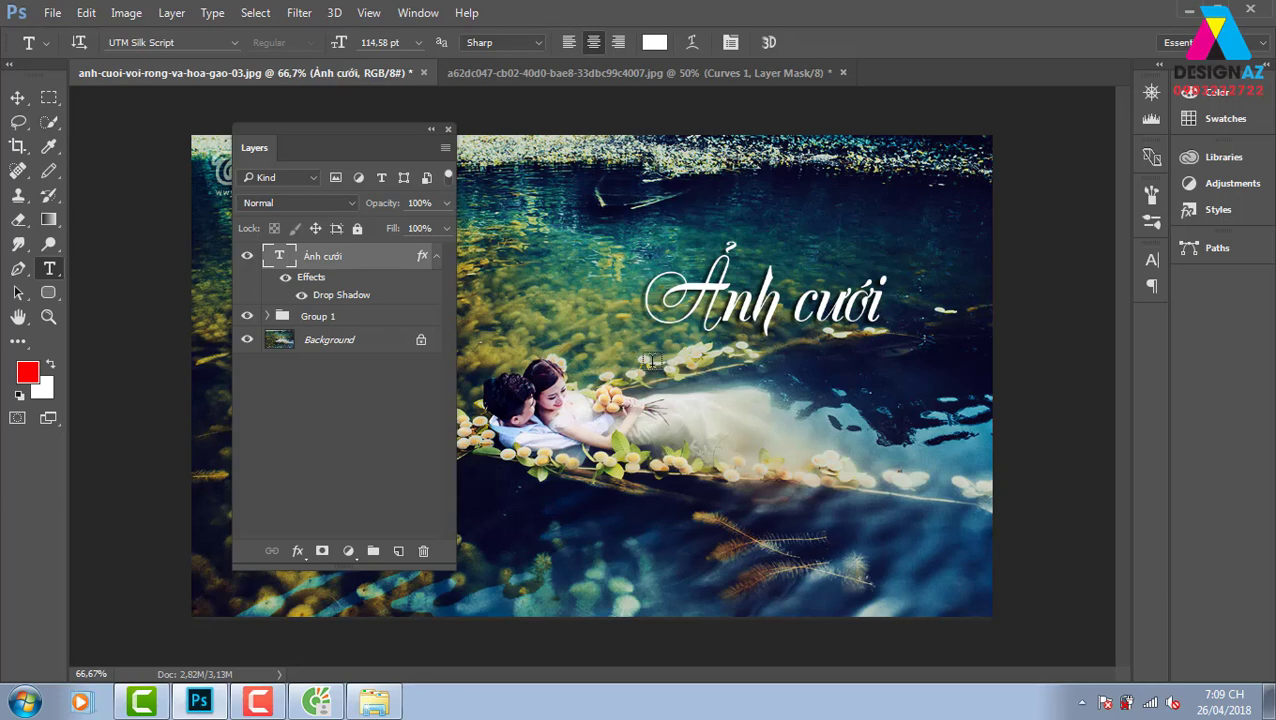
left_click_drag(650, 360, 951, 552)
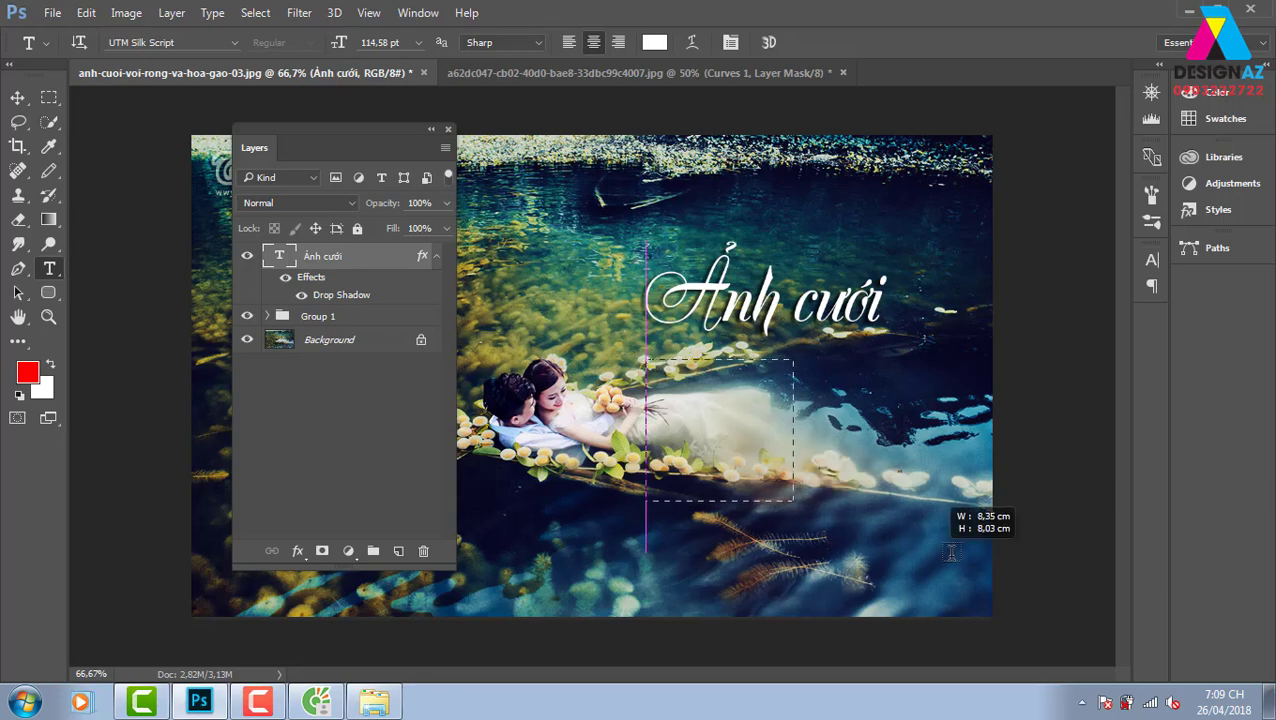
left_click_drag(951, 552, 884, 374)
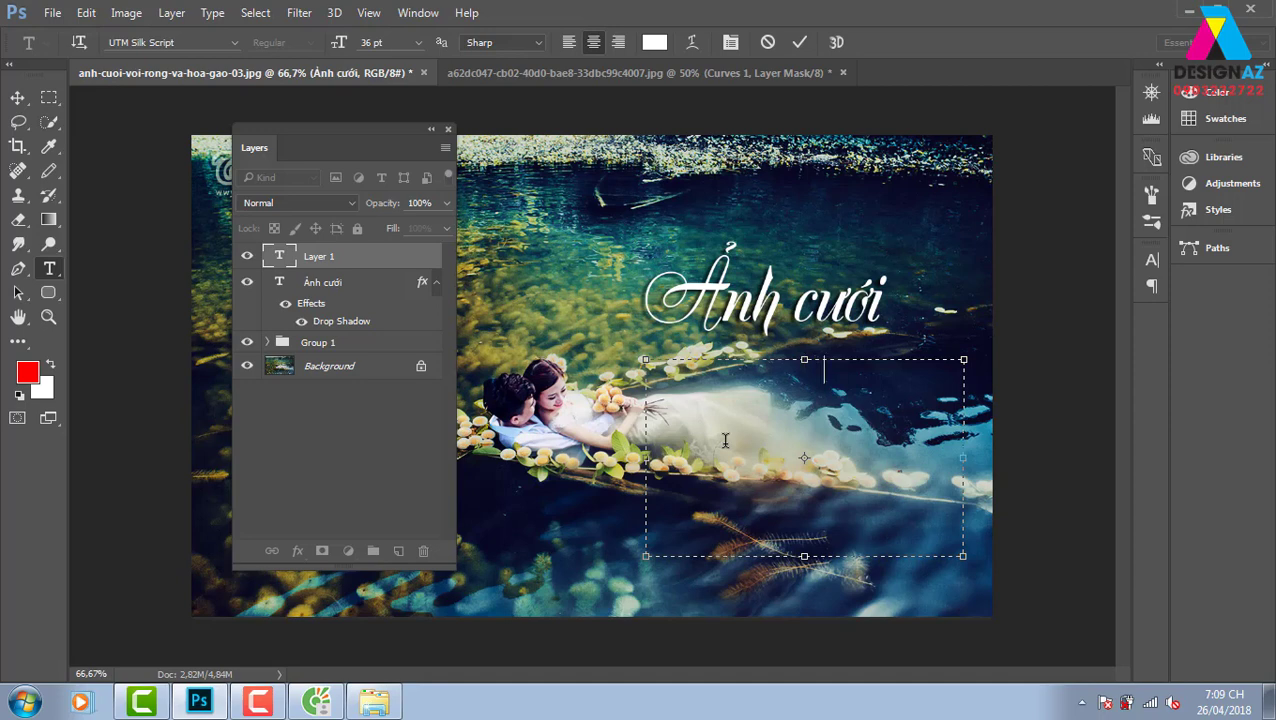
key("Home")
type("fahkdsjffsdkjfadsk")
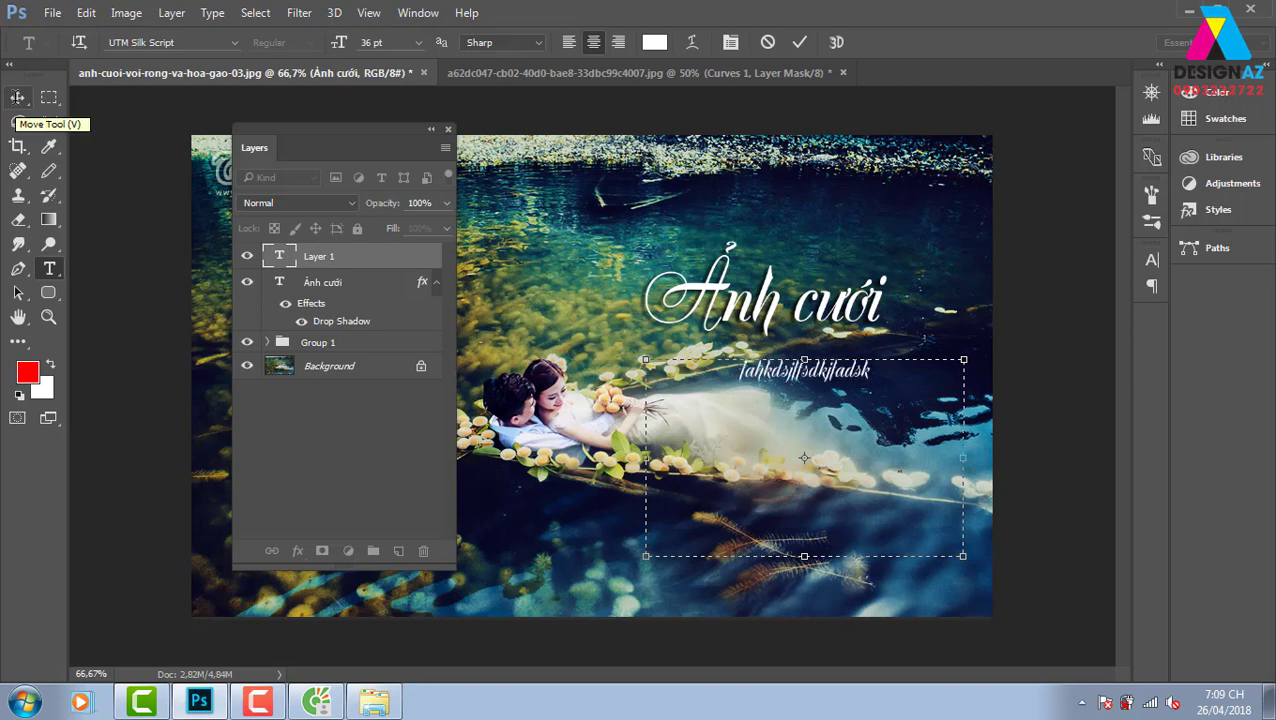
left_click(17, 97)
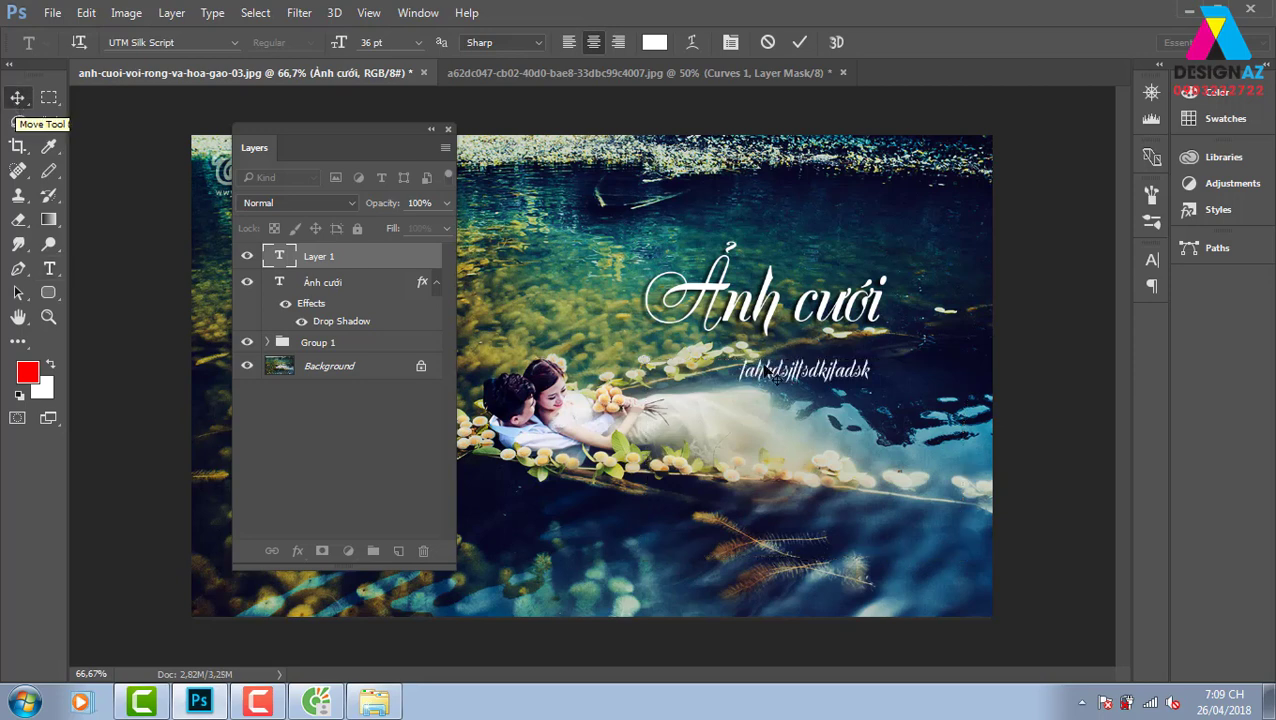
Step: Change the paragraph's font from UTM Silk Script to Myriad Pro
key("t")
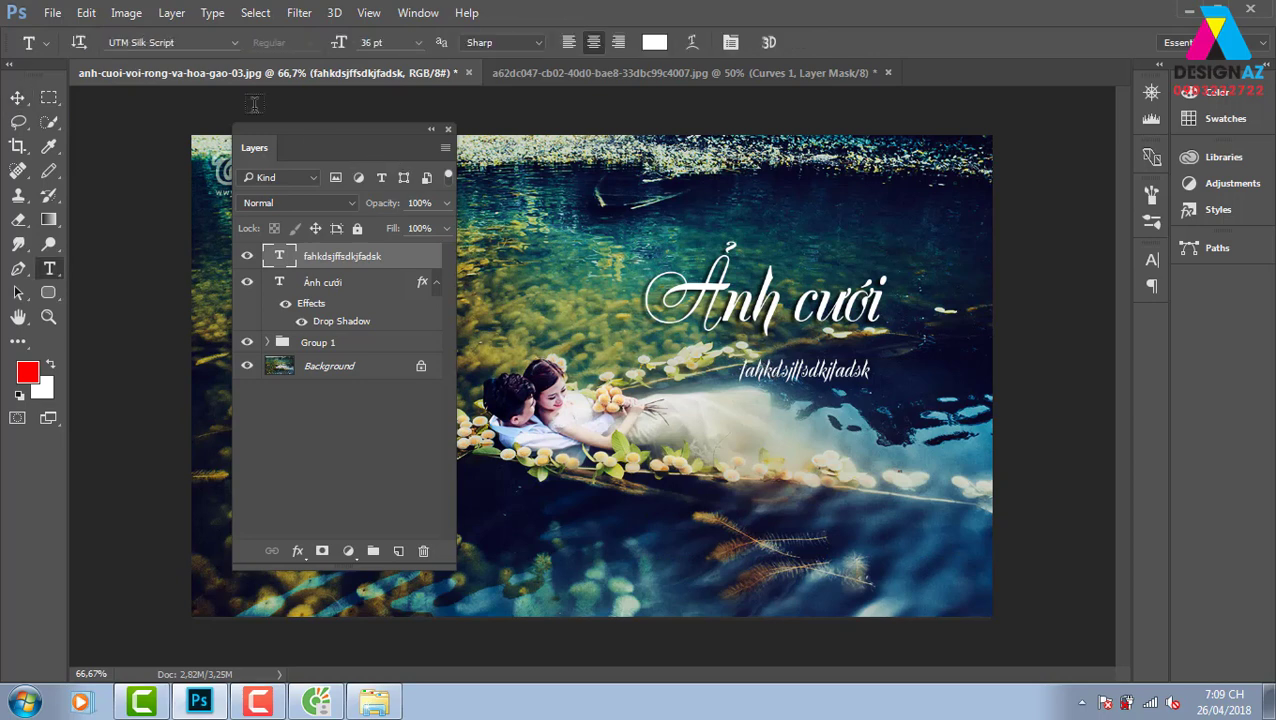
left_click(188, 43)
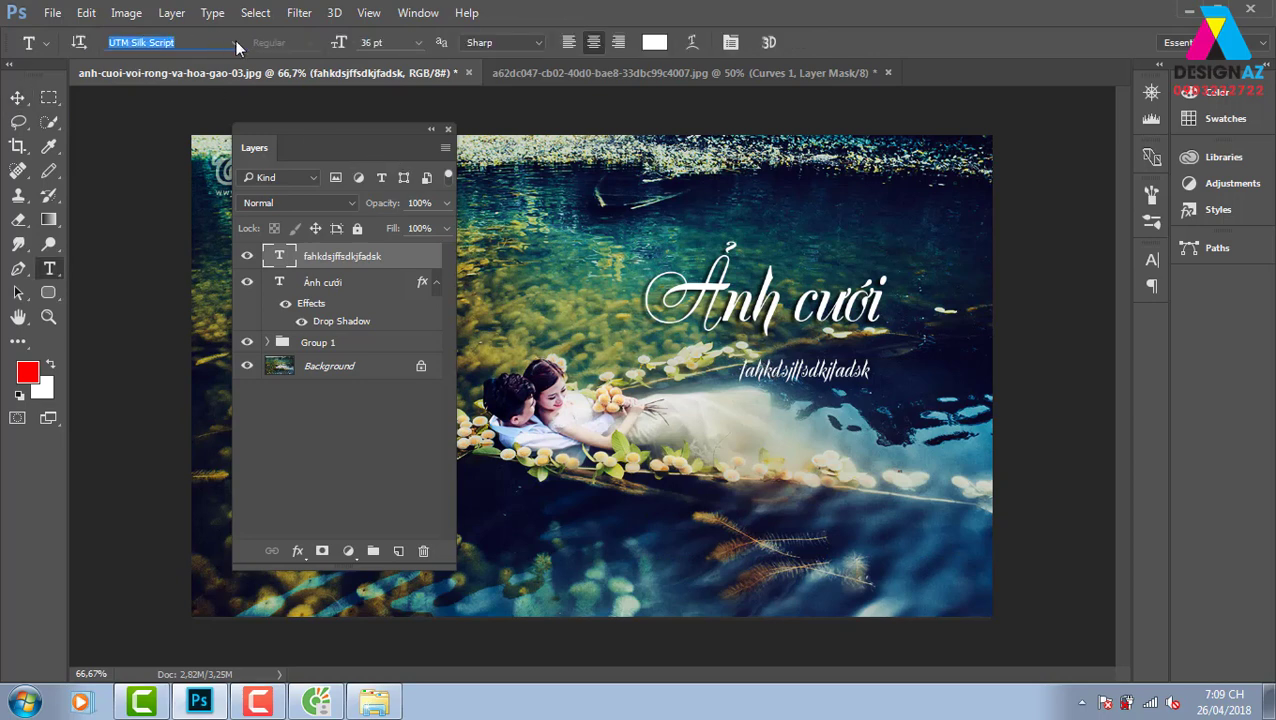
left_click(235, 42)
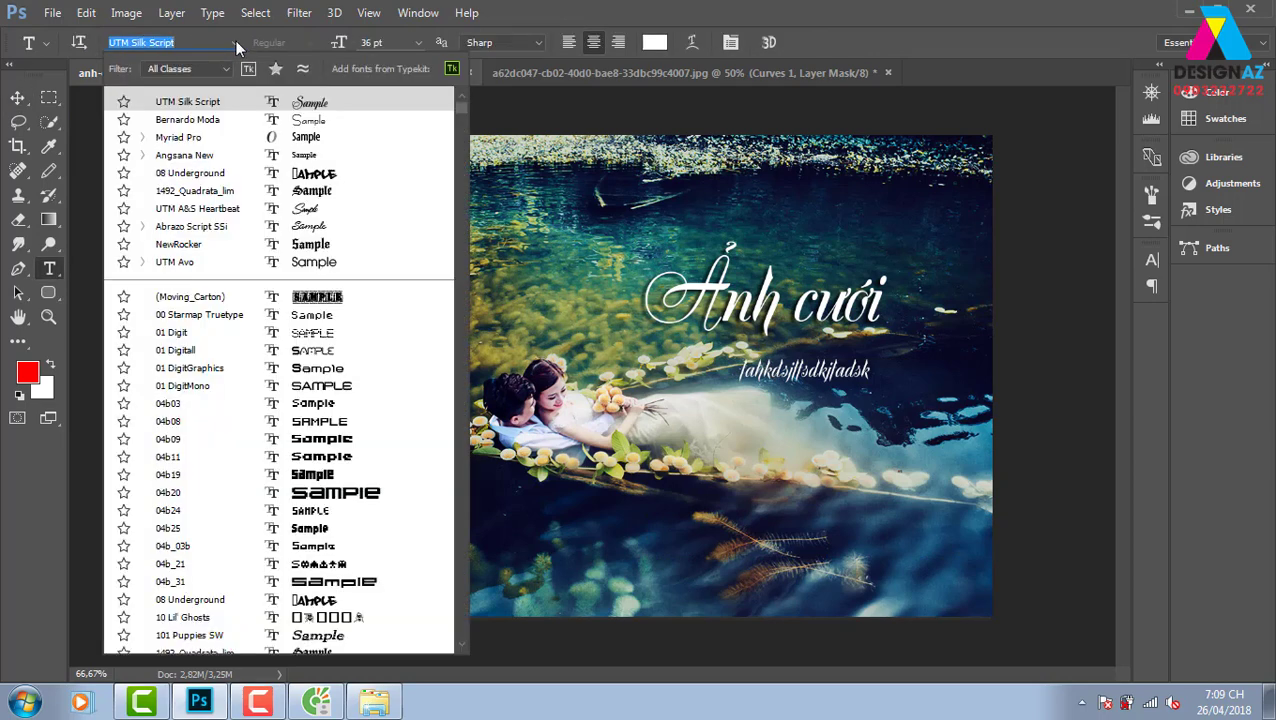
left_click(252, 137)
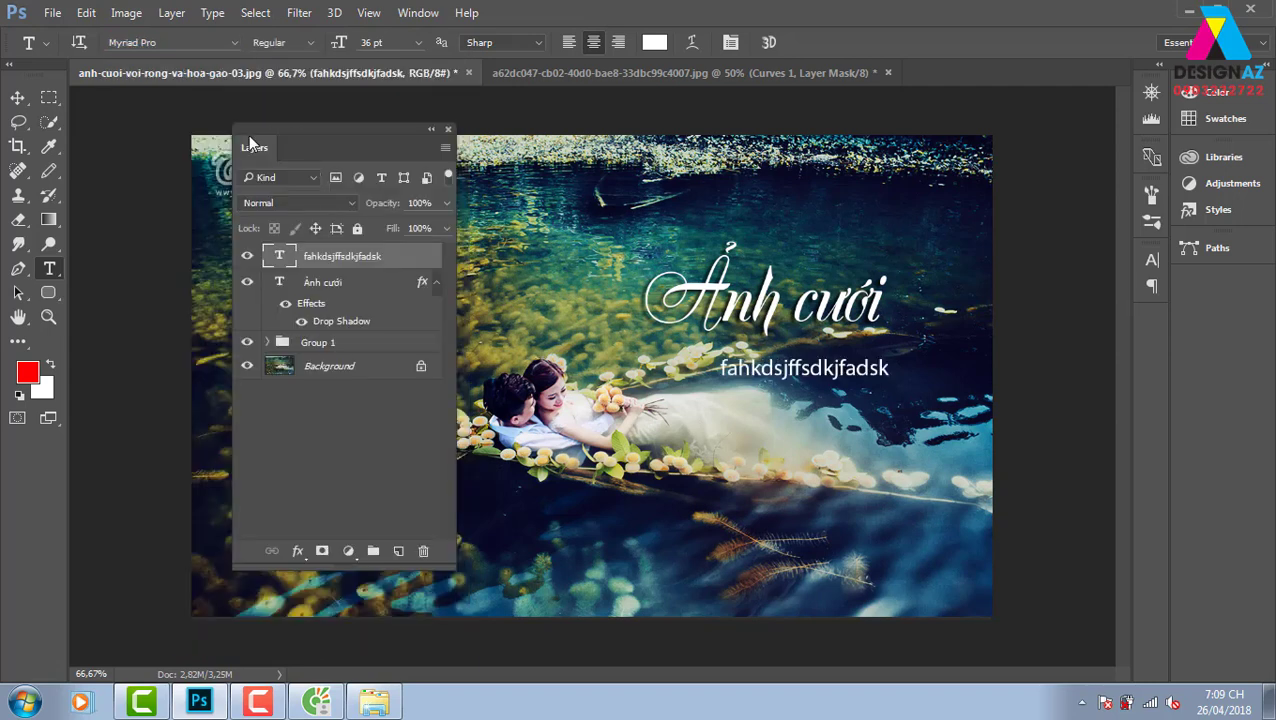
left_click(882, 403)
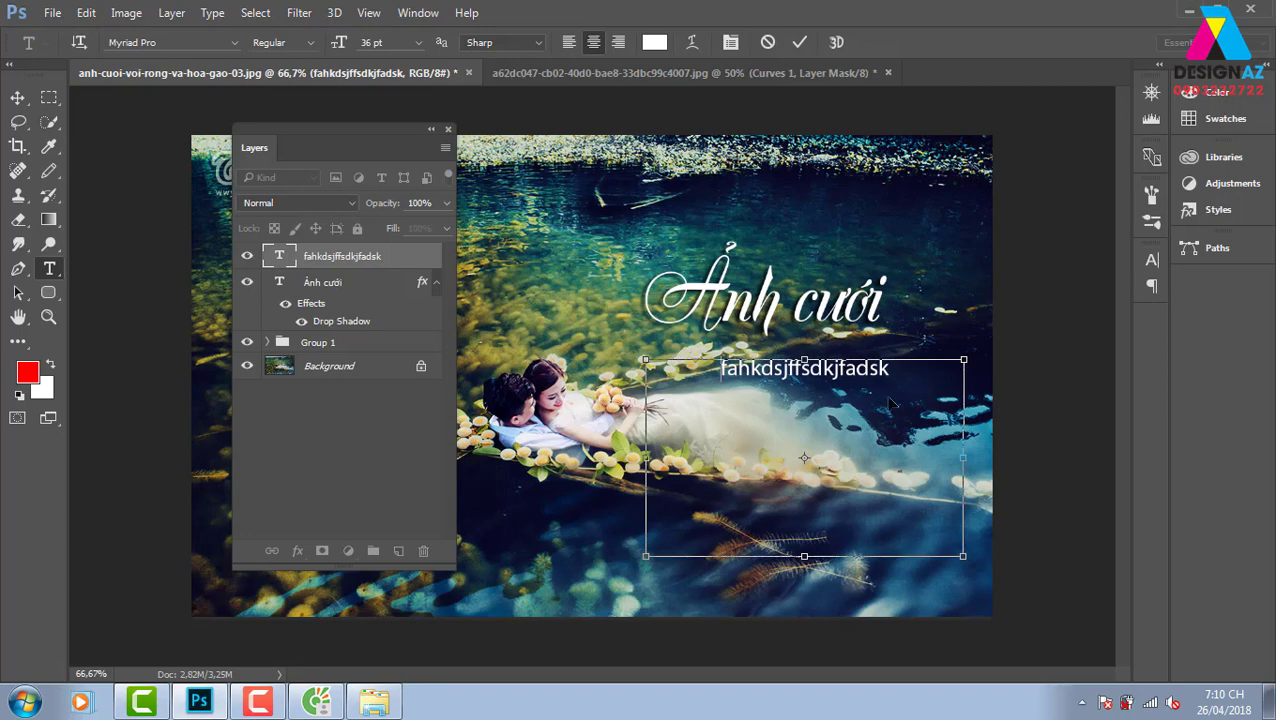
Step: Paste the placeholder text onto a new line repeatedly until the Myriad Pro paragraph fills four lines, then commit
double_click(893, 374)
key("ctrl+c")
left_click(899, 404)
key("Return")
key("ctrl+v")
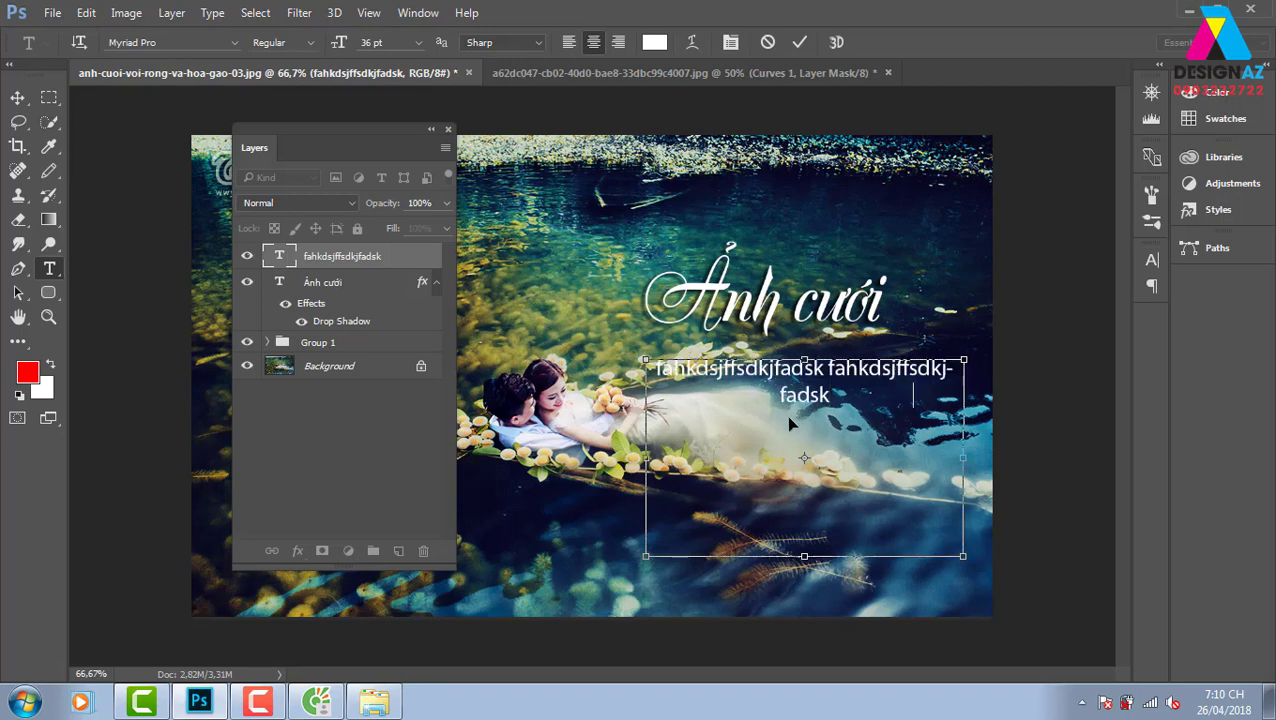
key("ctrl+v")
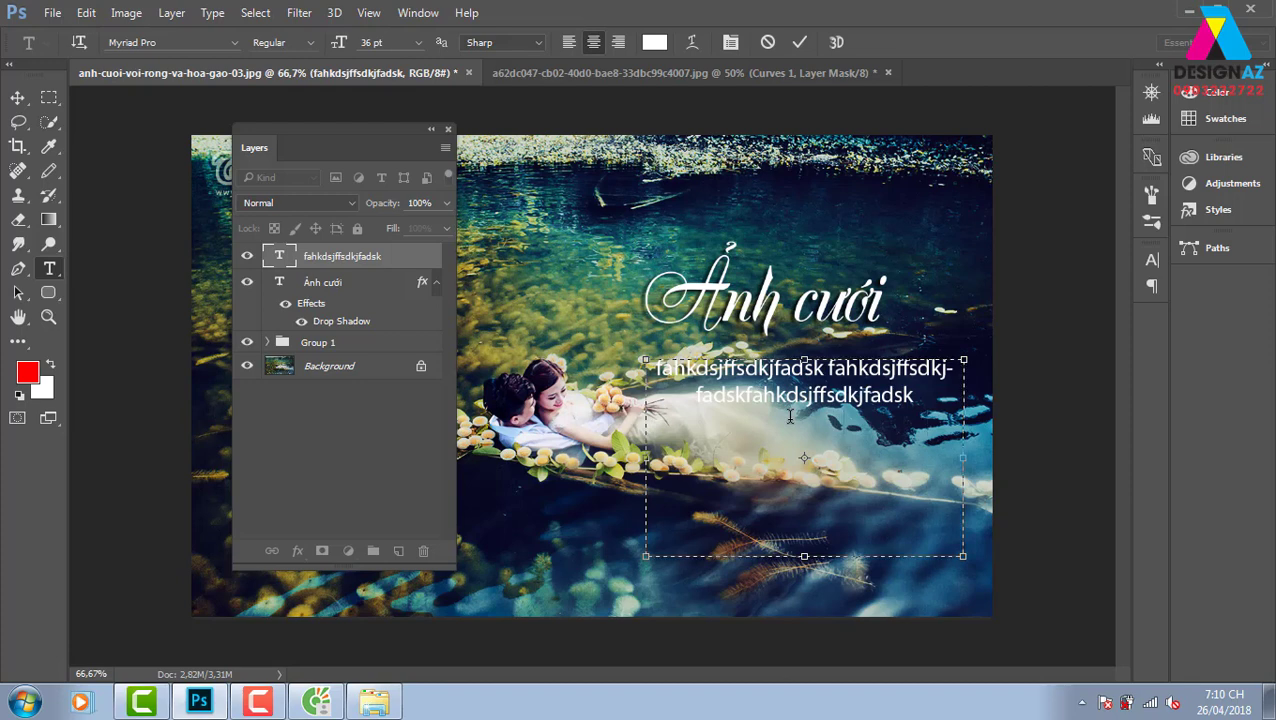
type("fahkdsjffsdkjfadskfahkdsjffsdkjfadsk")
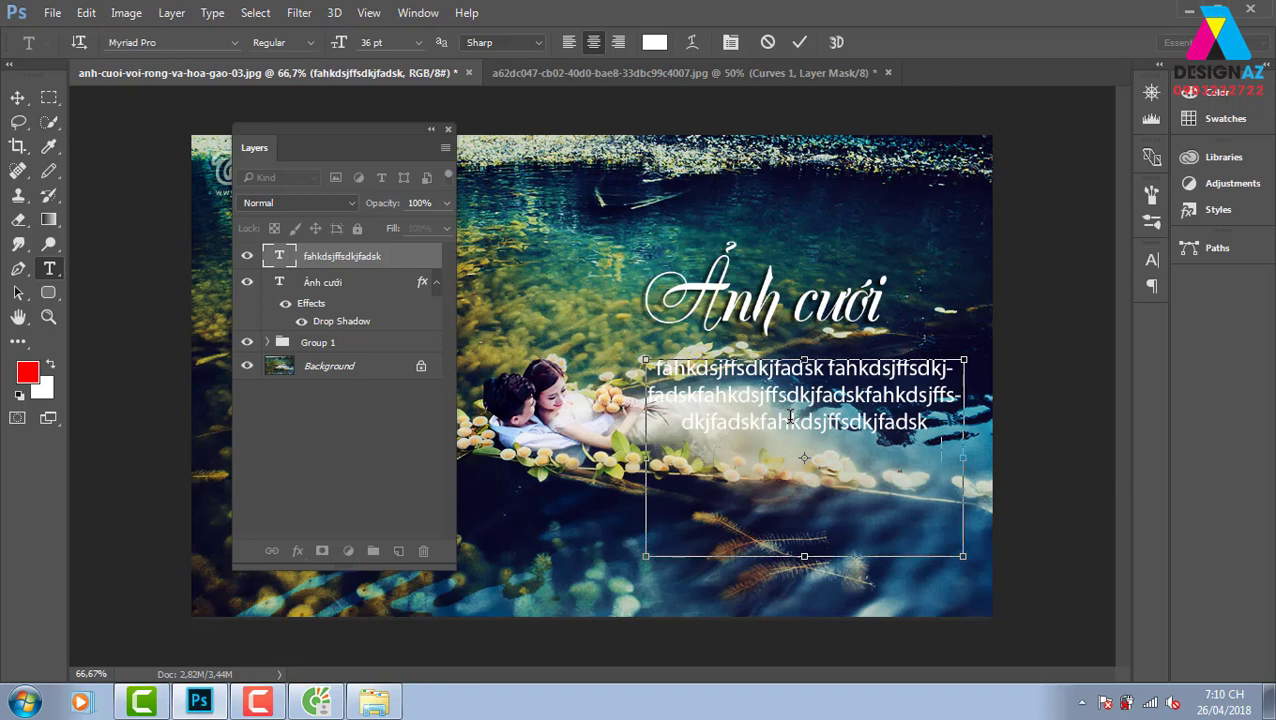
key("ctrl+v")
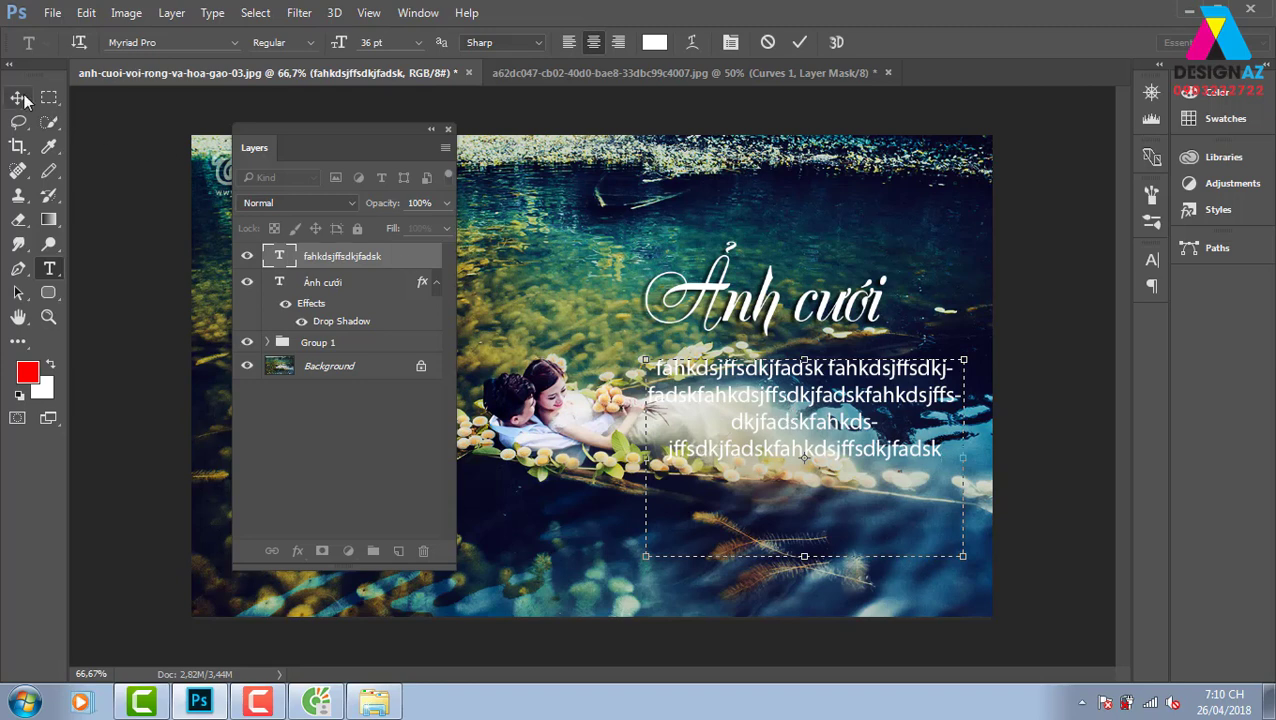
key("ctrl")
key("ctrl+Return")
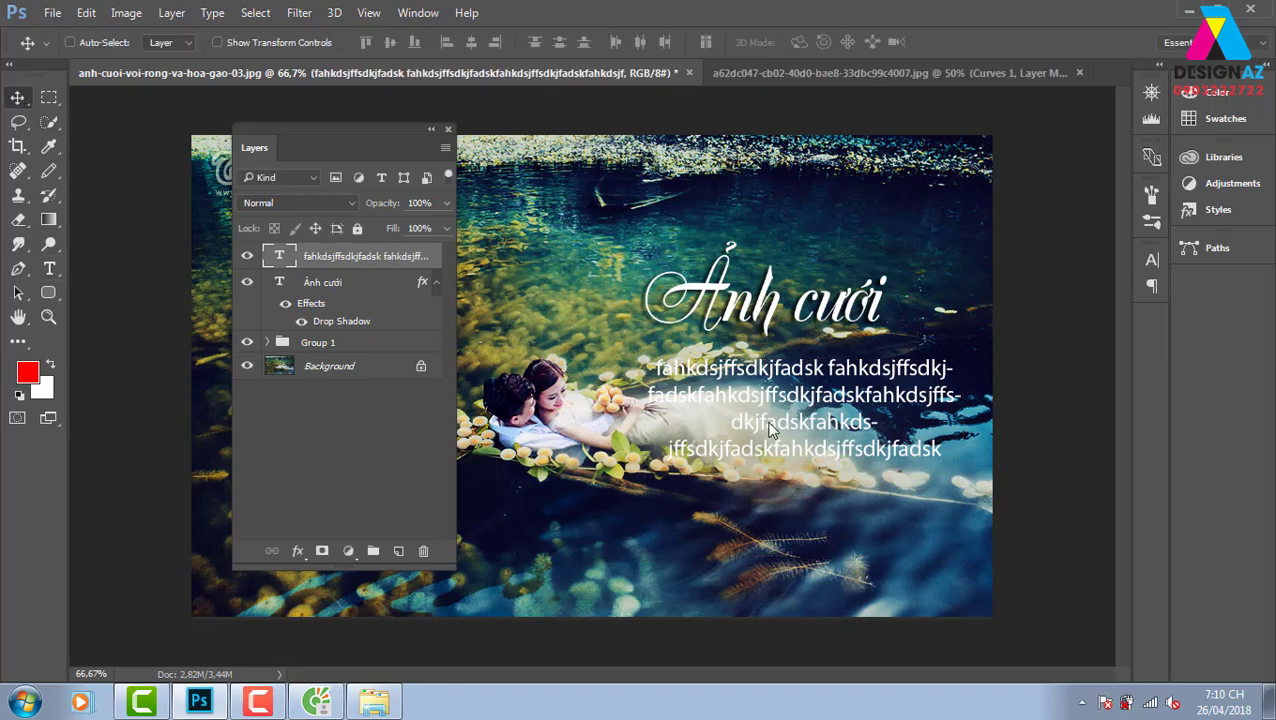
Step: Justify the paragraph with its last line left-aligned in the Paragraph panel
key("t")
left_click(730, 42)
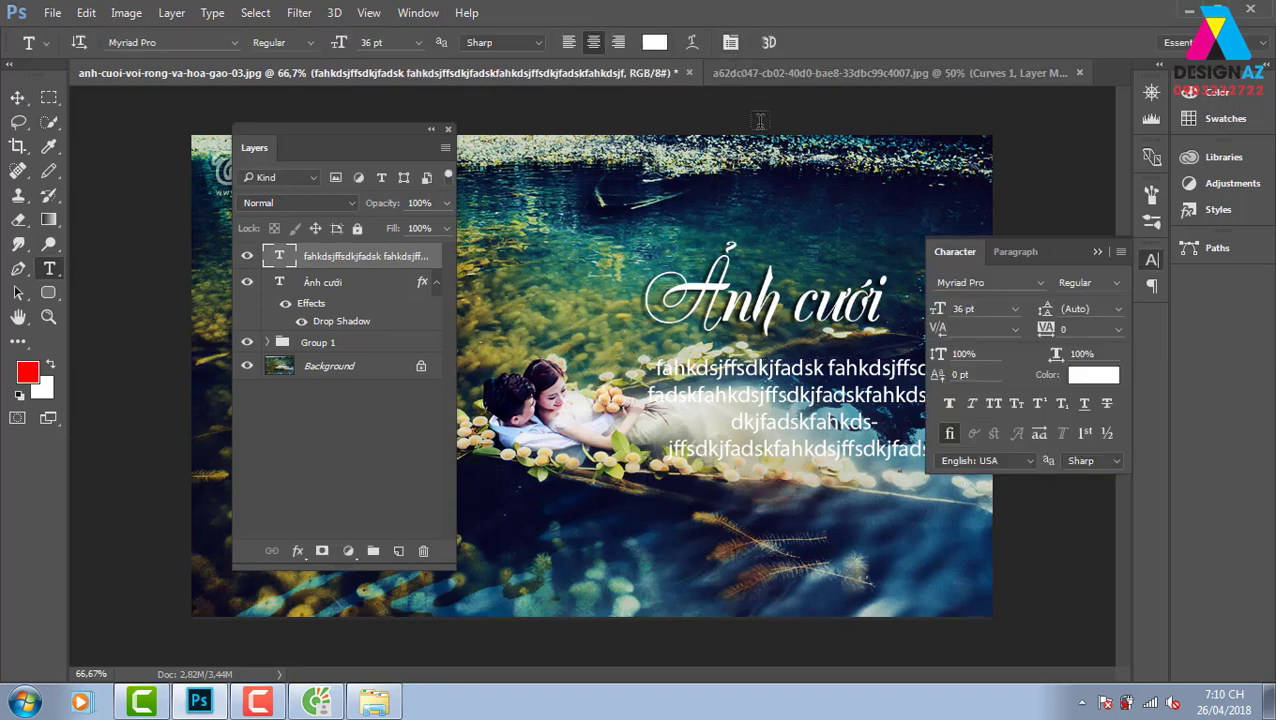
left_click(1032, 252)
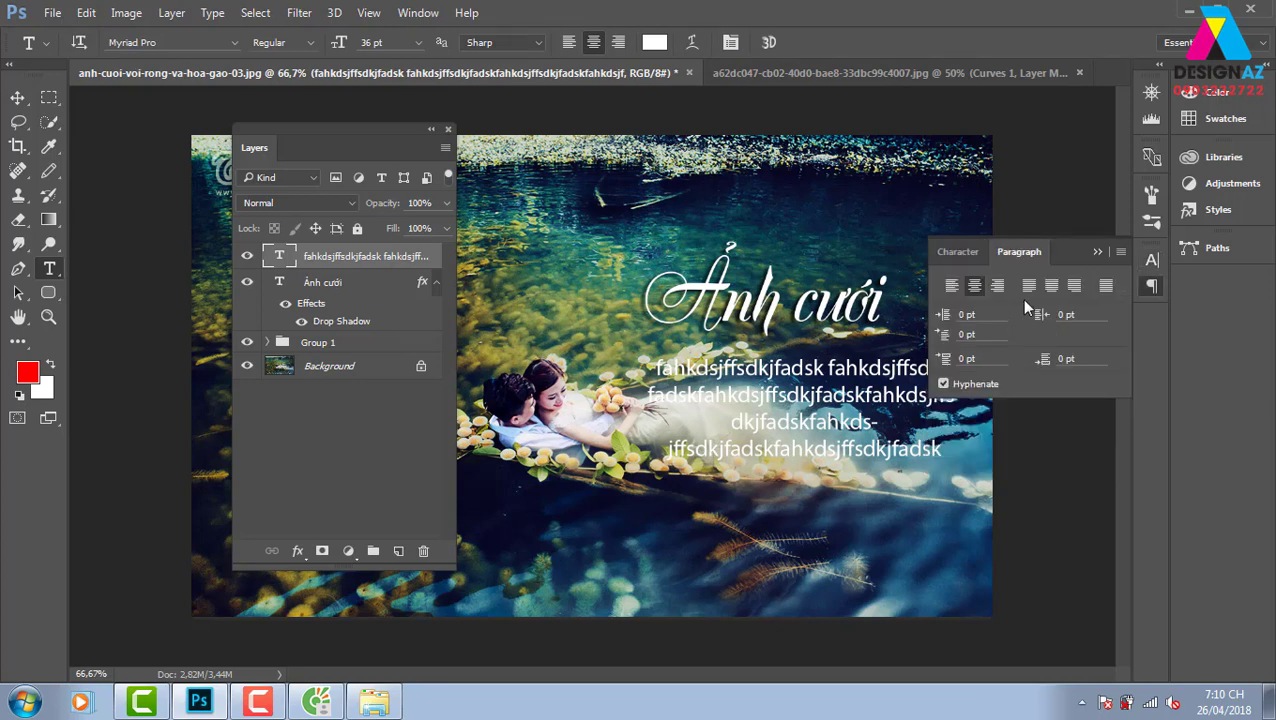
left_click(1029, 287)
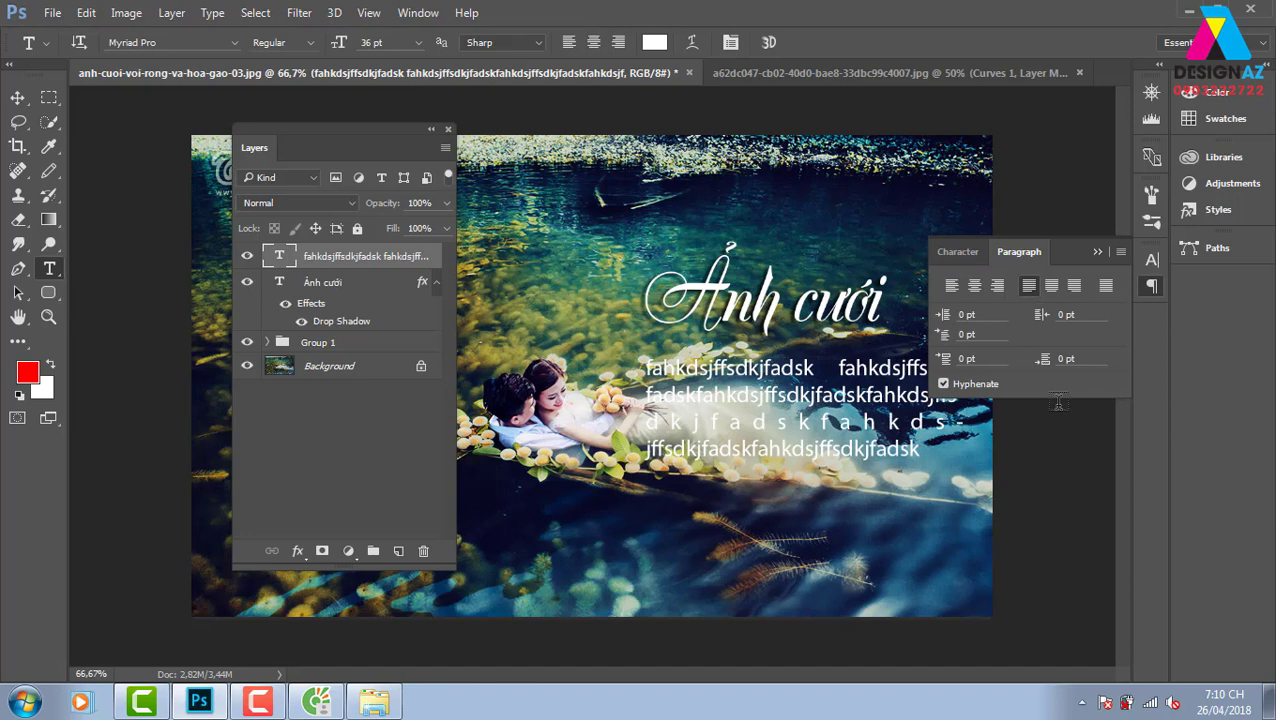
Step: Add the characters 'hghdgfh' to the paragraph's third line and commit the edit
left_click(864, 476)
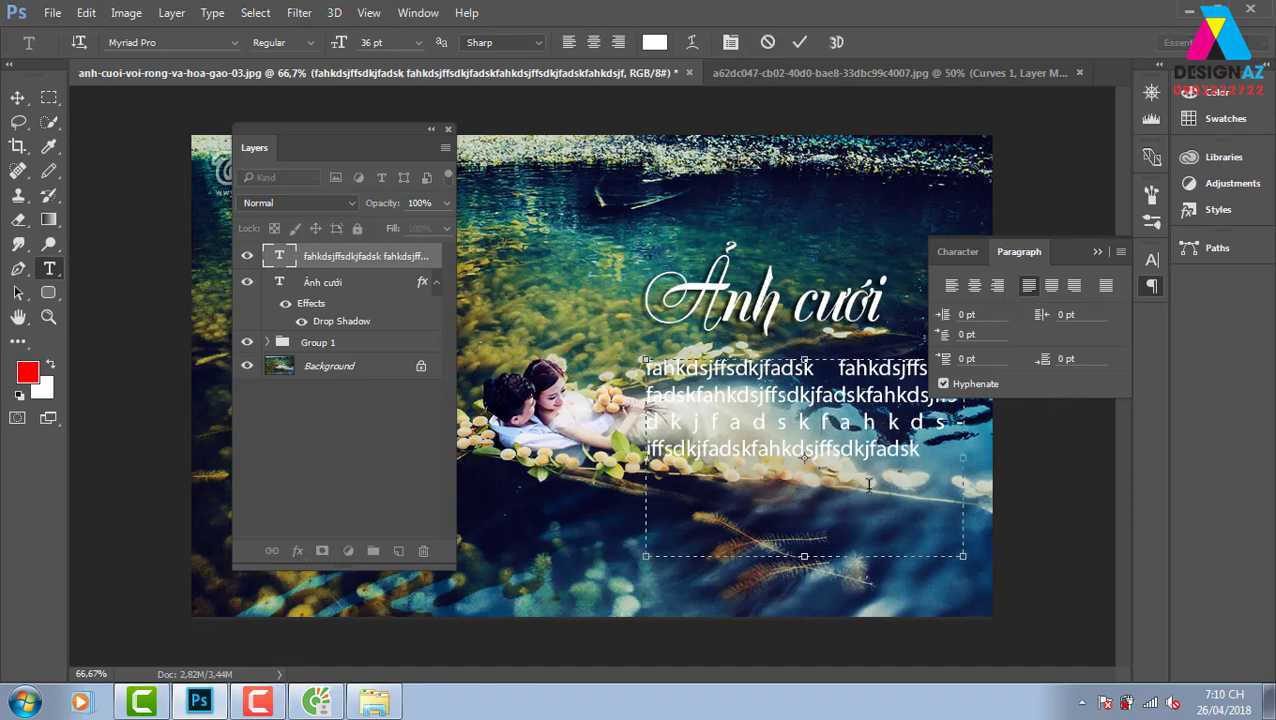
key("Right")
key("Right")
key("Right")
type("hghdgfh")
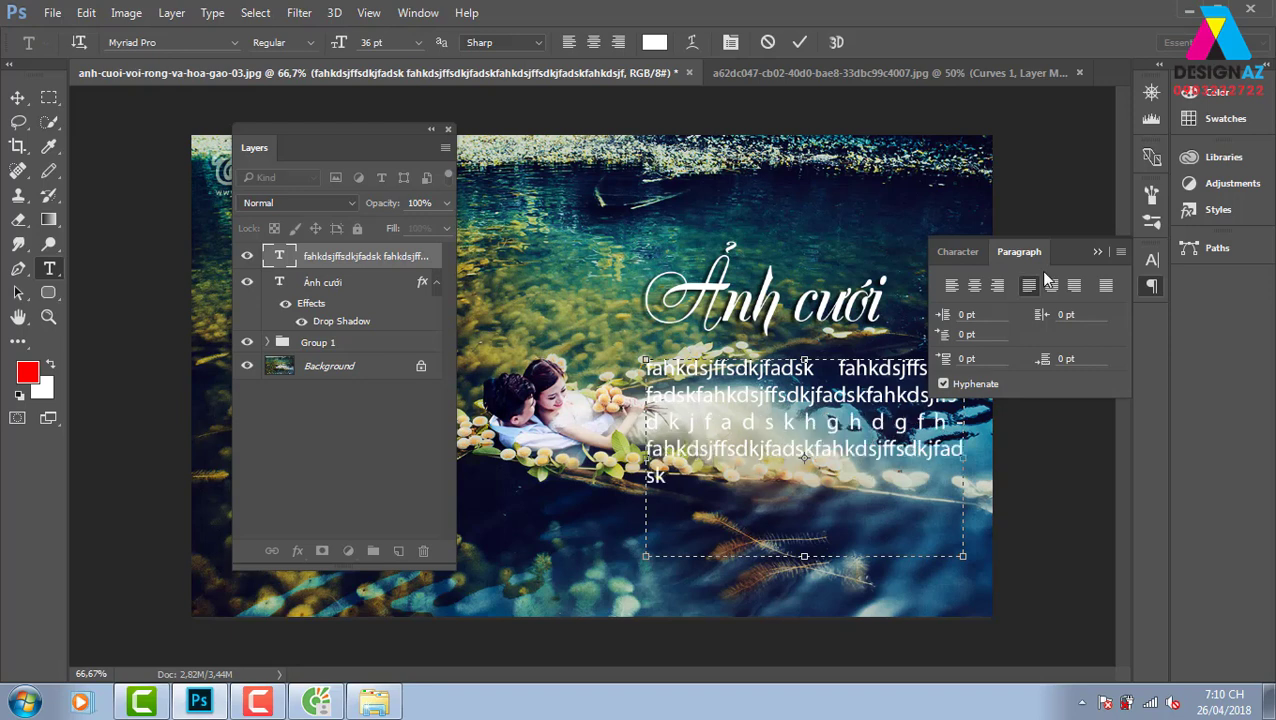
left_click(1152, 286)
left_click(17, 97)
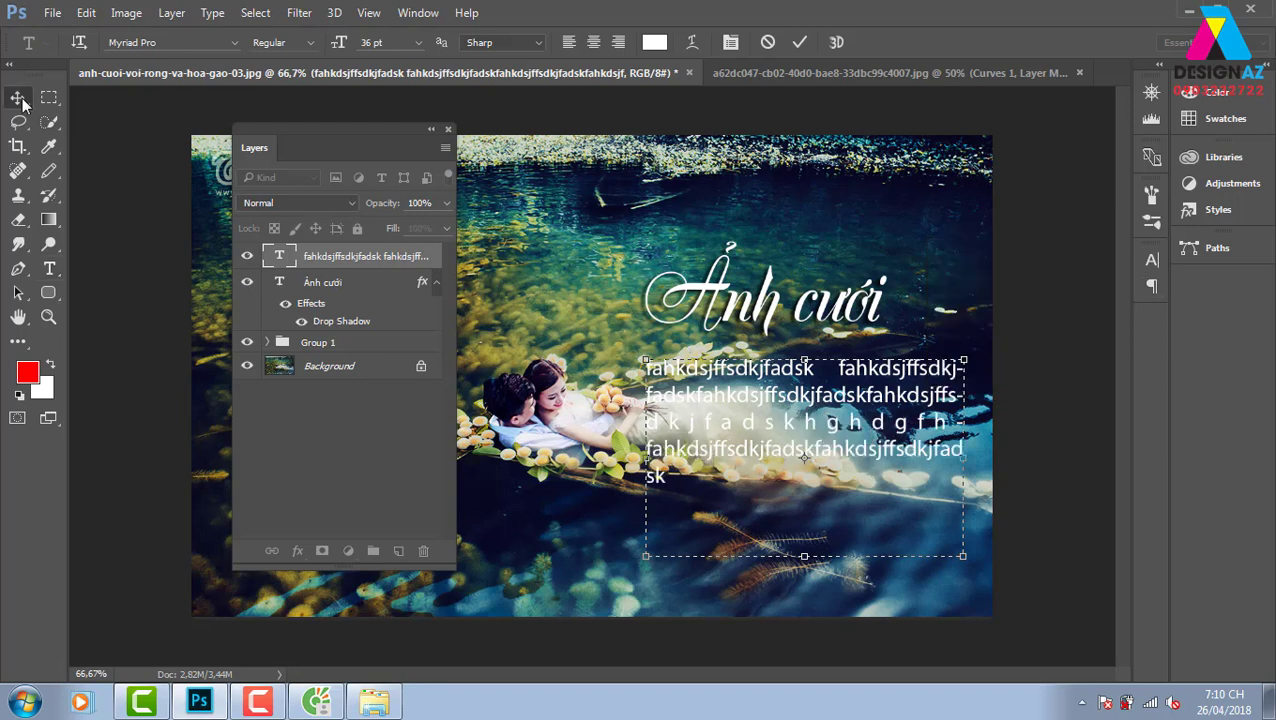
right_click(802, 310)
left_click(830, 321)
key("t")
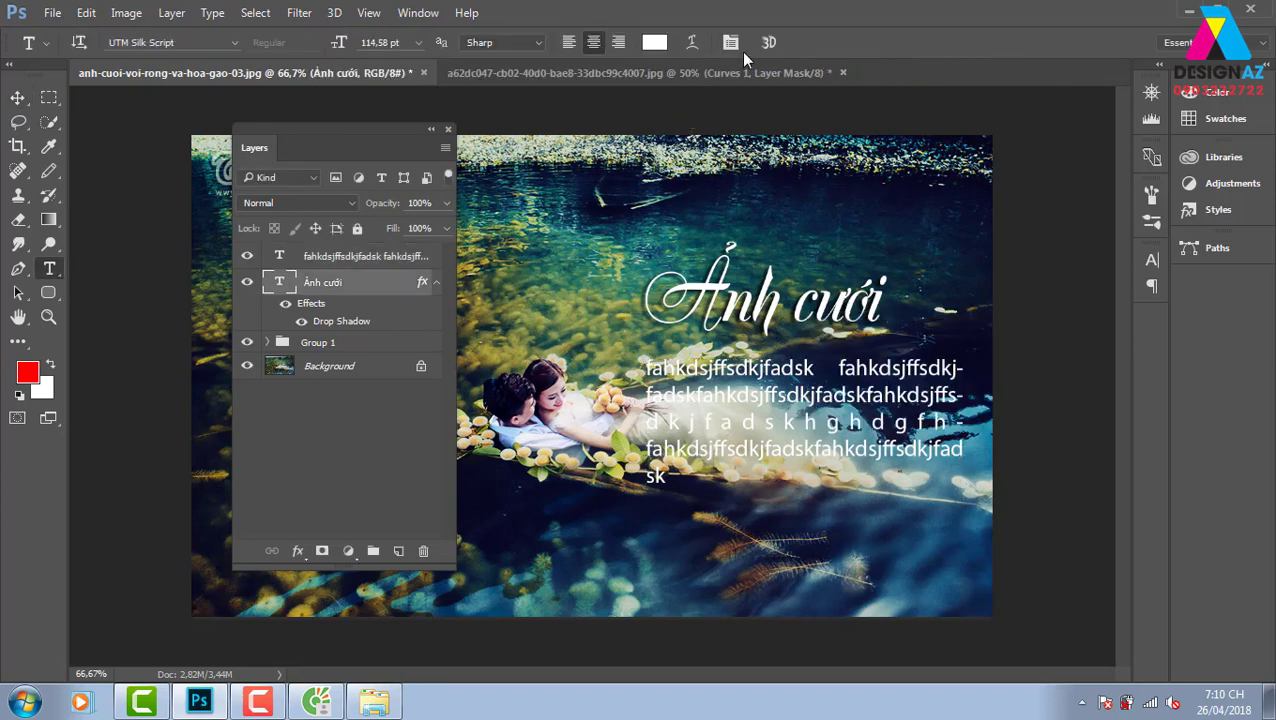
left_click(694, 42)
left_click(941, 168)
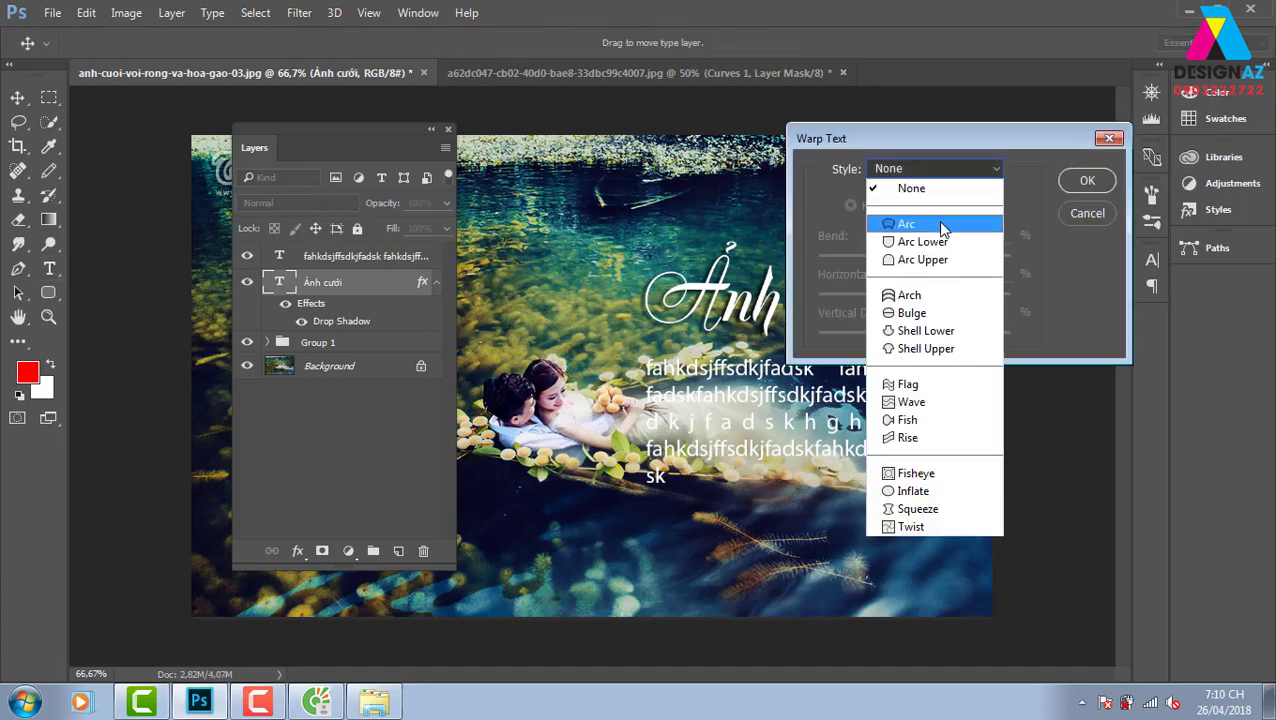
left_click(940, 223)
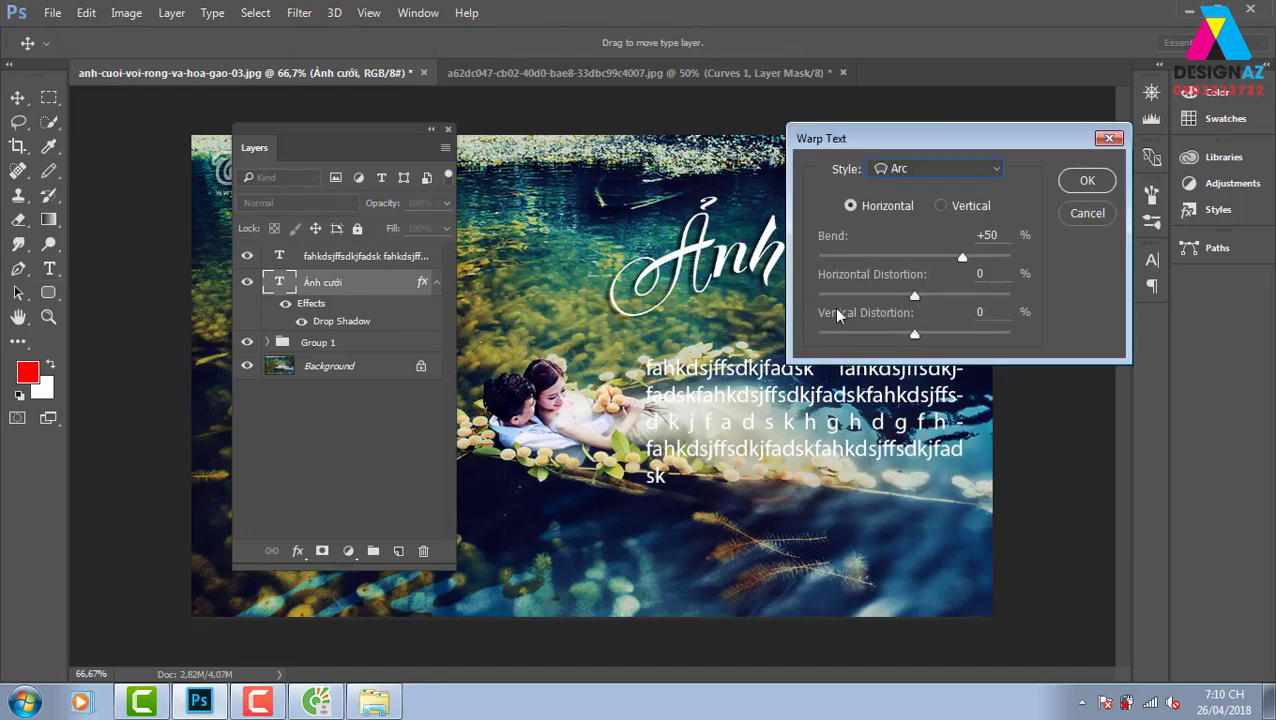
left_click_drag(914, 146, 994, 360)
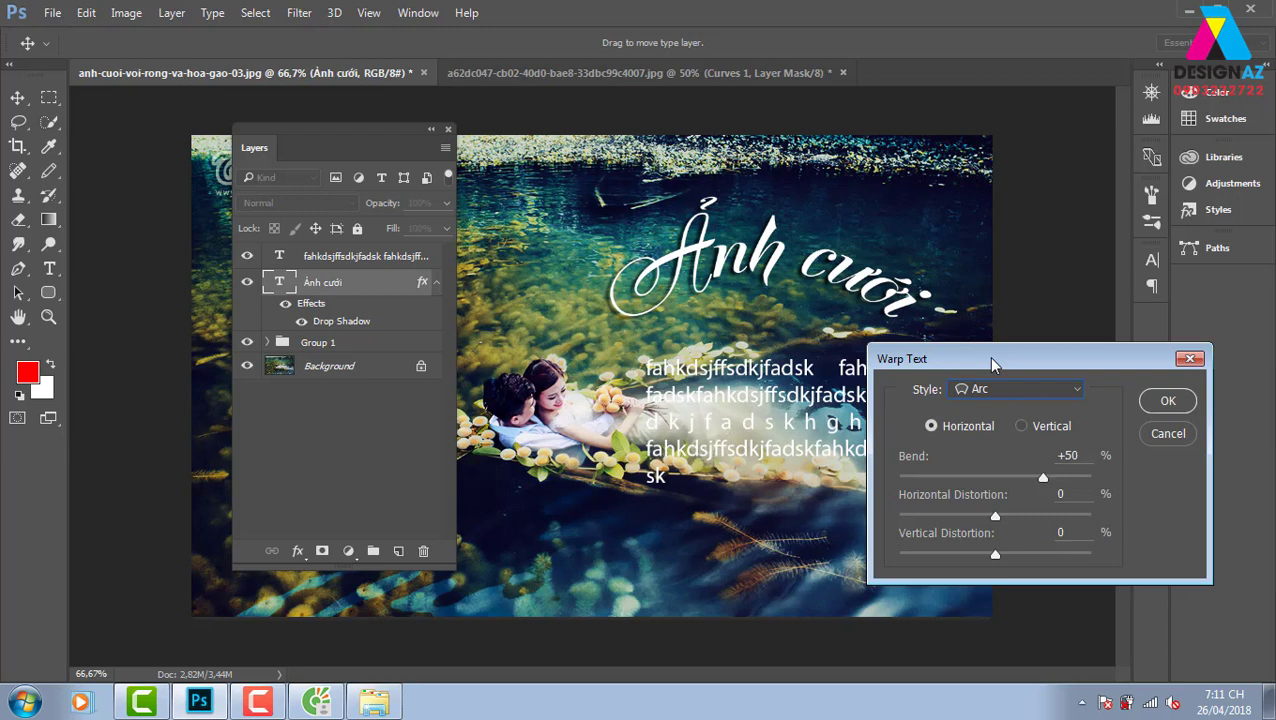
left_click(1189, 358)
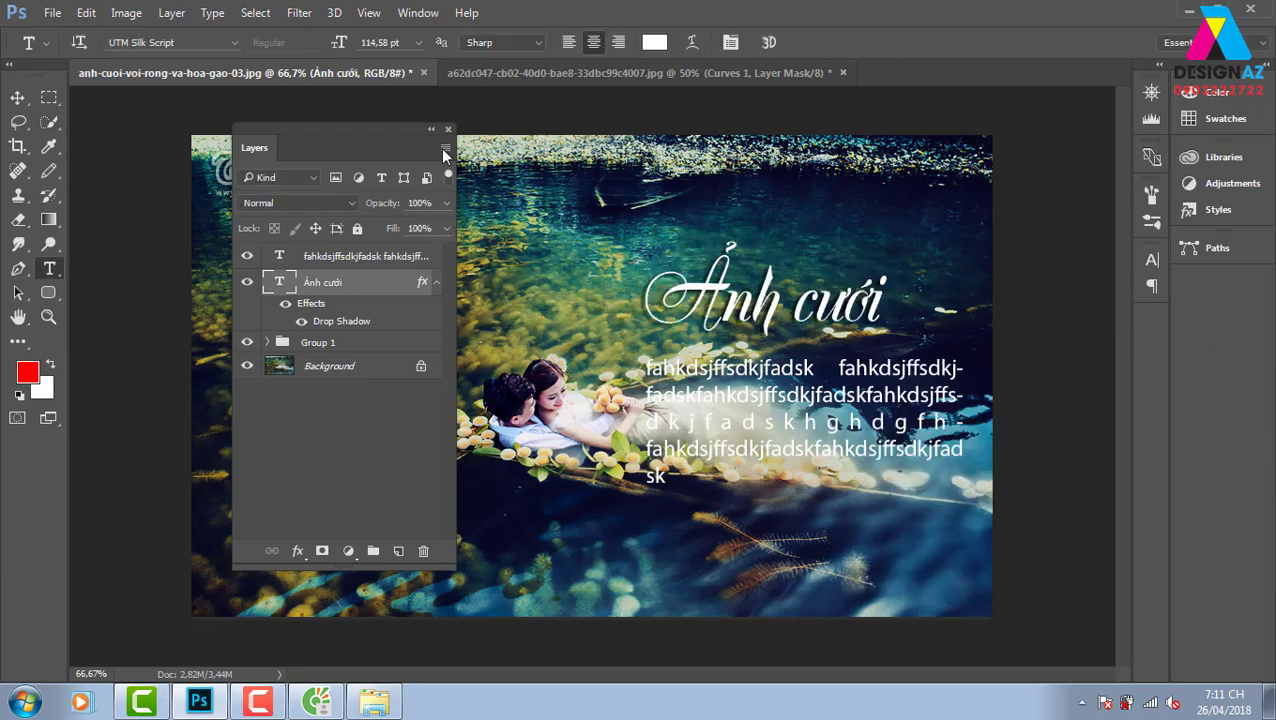
Step: Close the Layers panel and draw a circle left of the couple with the Ellipse tool, fill set to No Color
left_click_drag(418, 127, 448, 120)
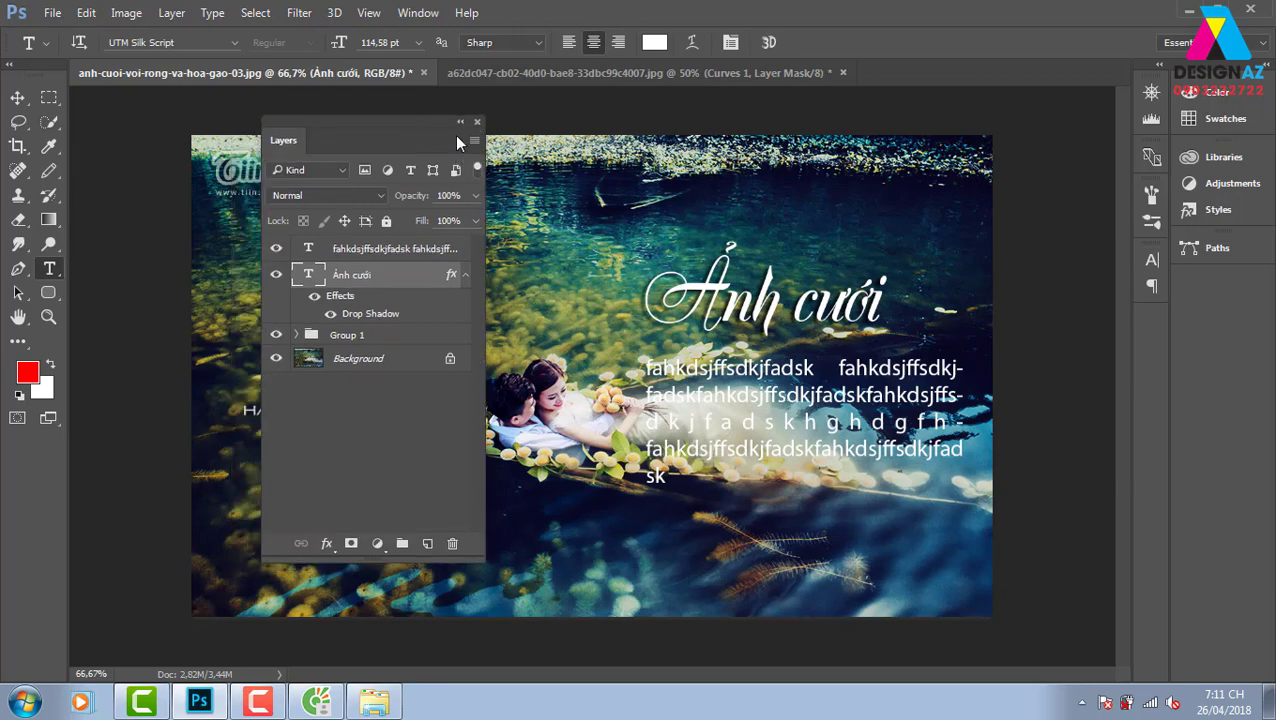
left_click(478, 122)
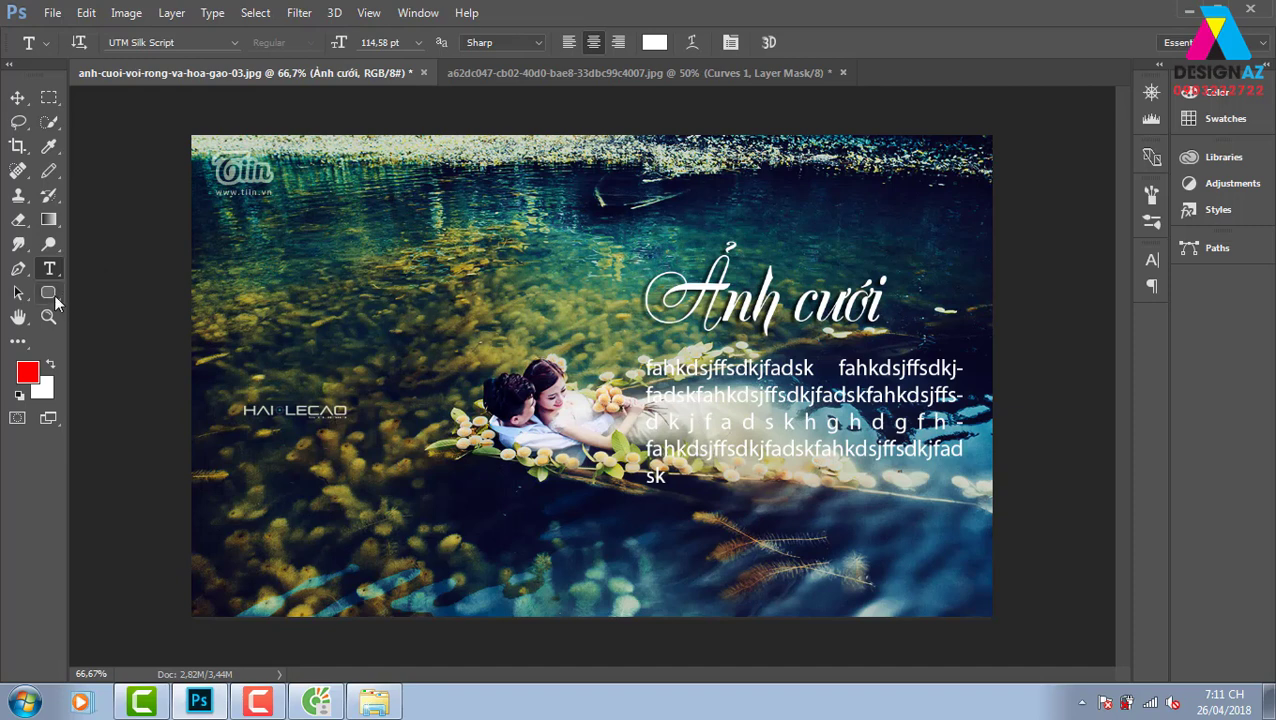
left_click(54, 294)
left_click(115, 321)
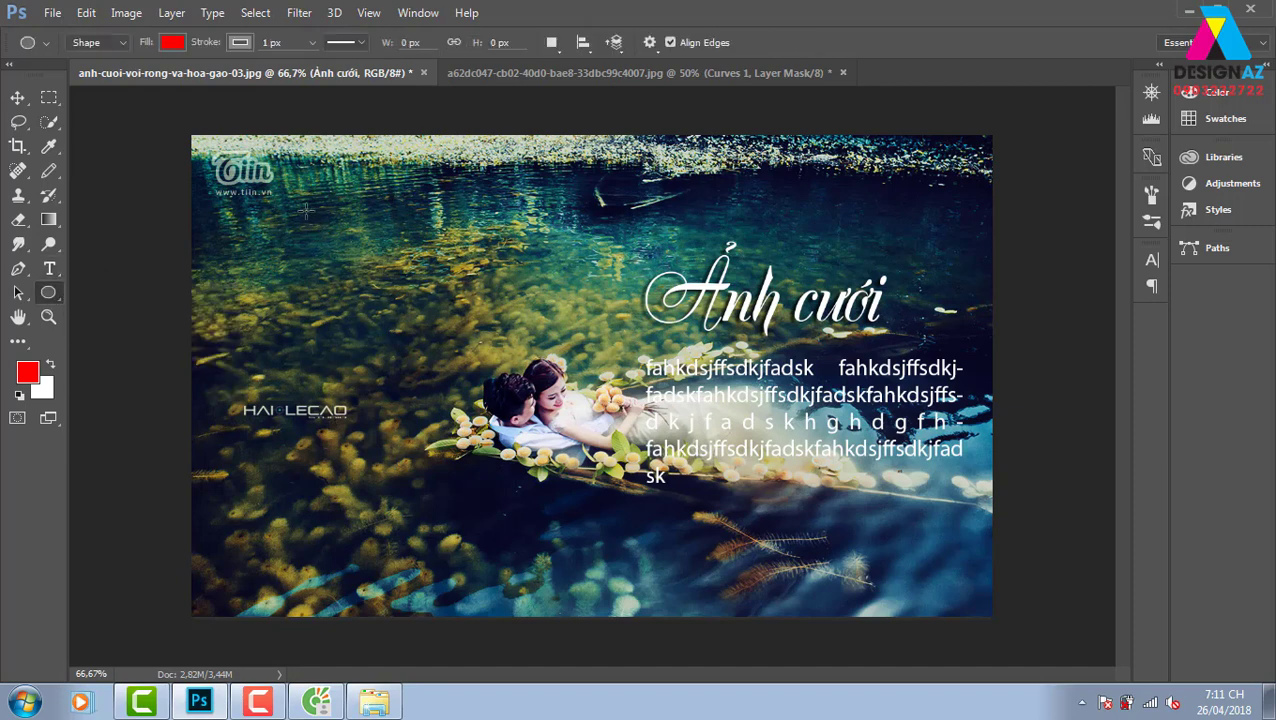
mouse_move(302, 209)
left_mouse_down()
mouse_move(594, 449)
mouse_move(573, 461)
left_mouse_up()
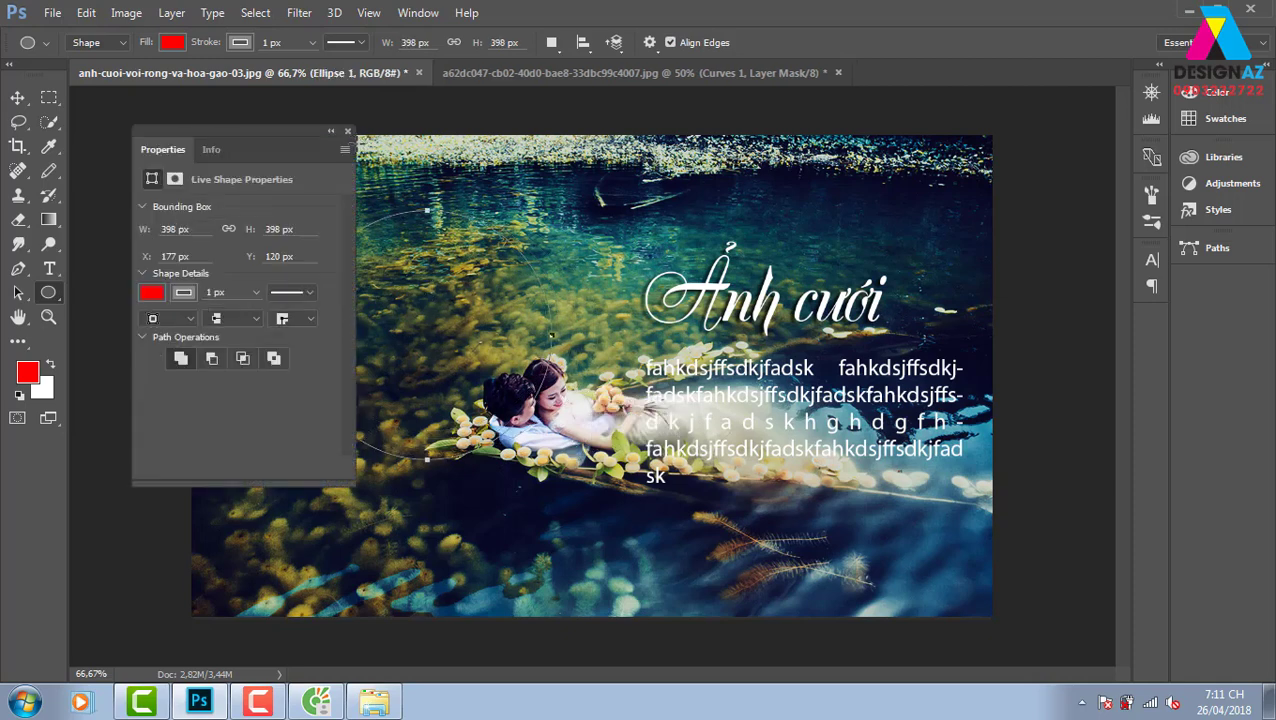
left_click(347, 131)
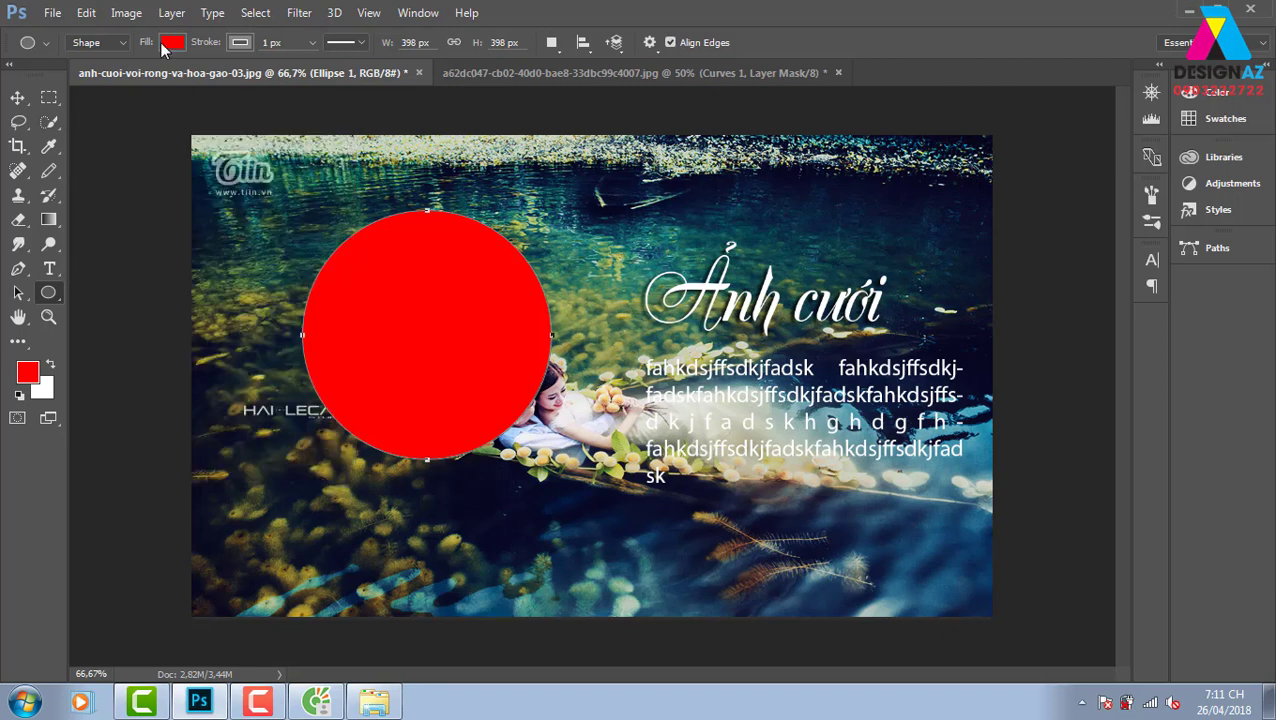
left_click(170, 42)
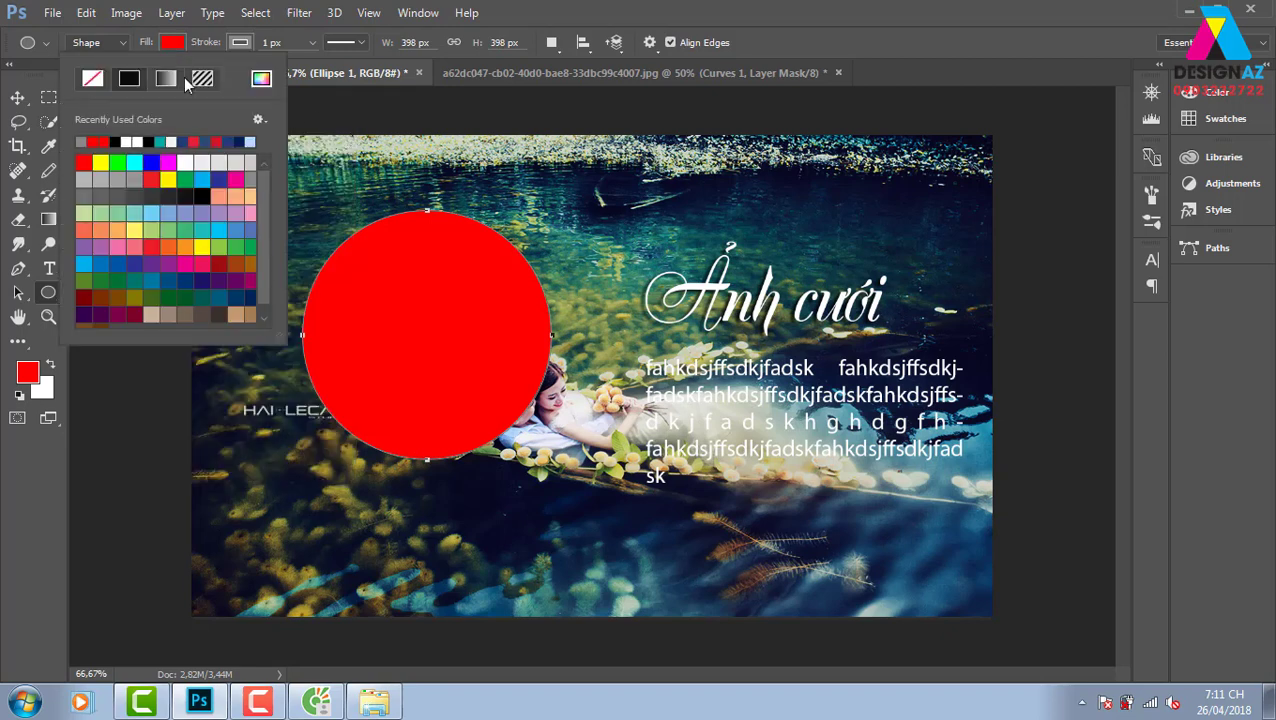
left_click(93, 79)
Step: Type script placeholder text on the circle's path along its upper-left edge and commit it
key("v")
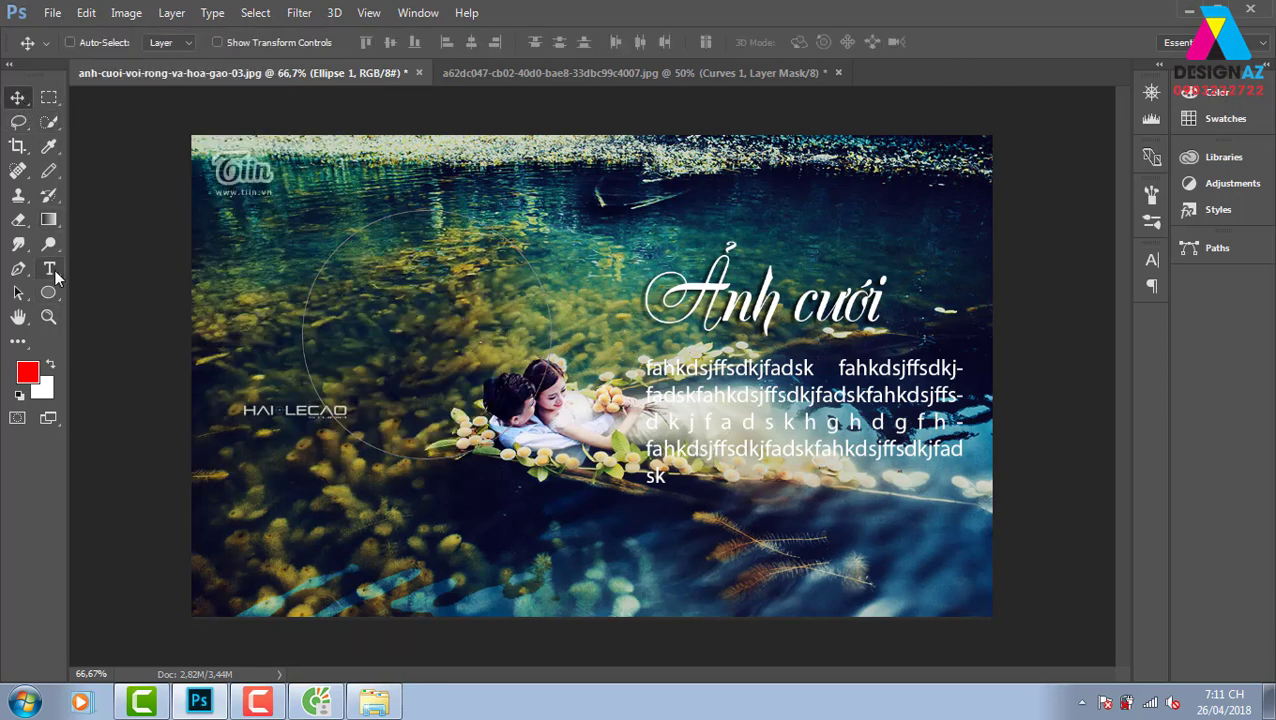
left_click(50, 271)
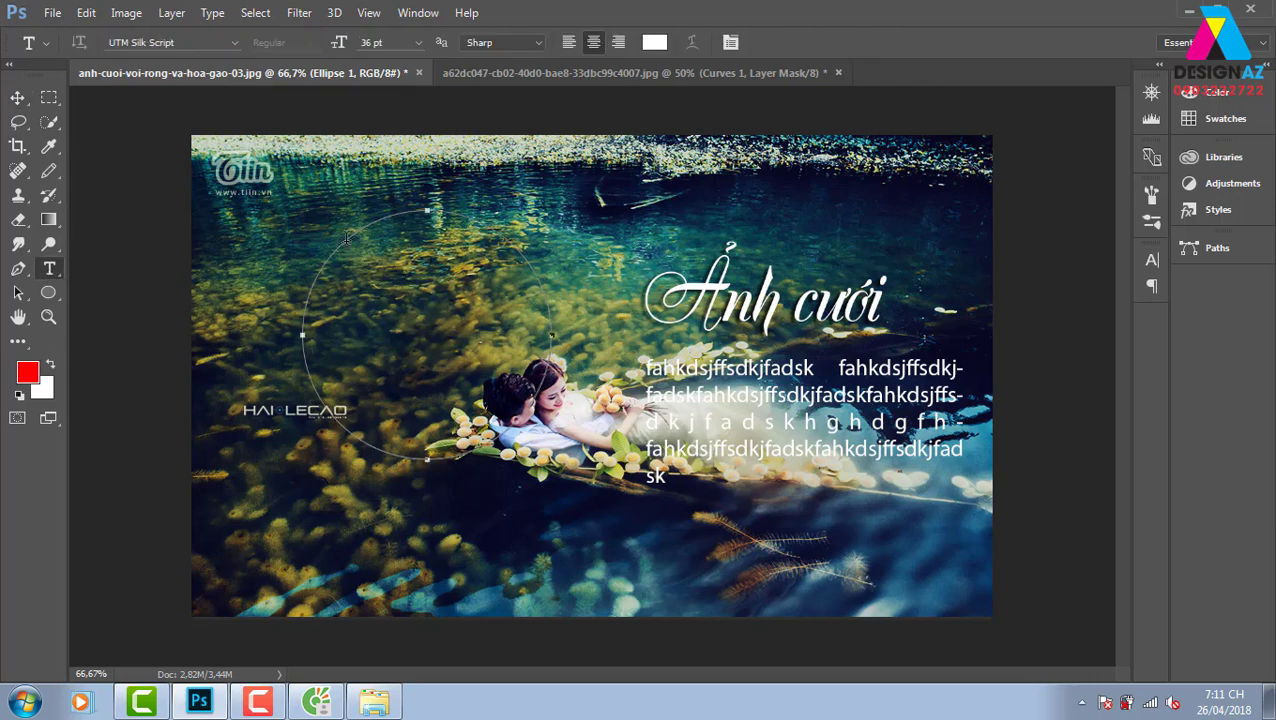
left_click(393, 317)
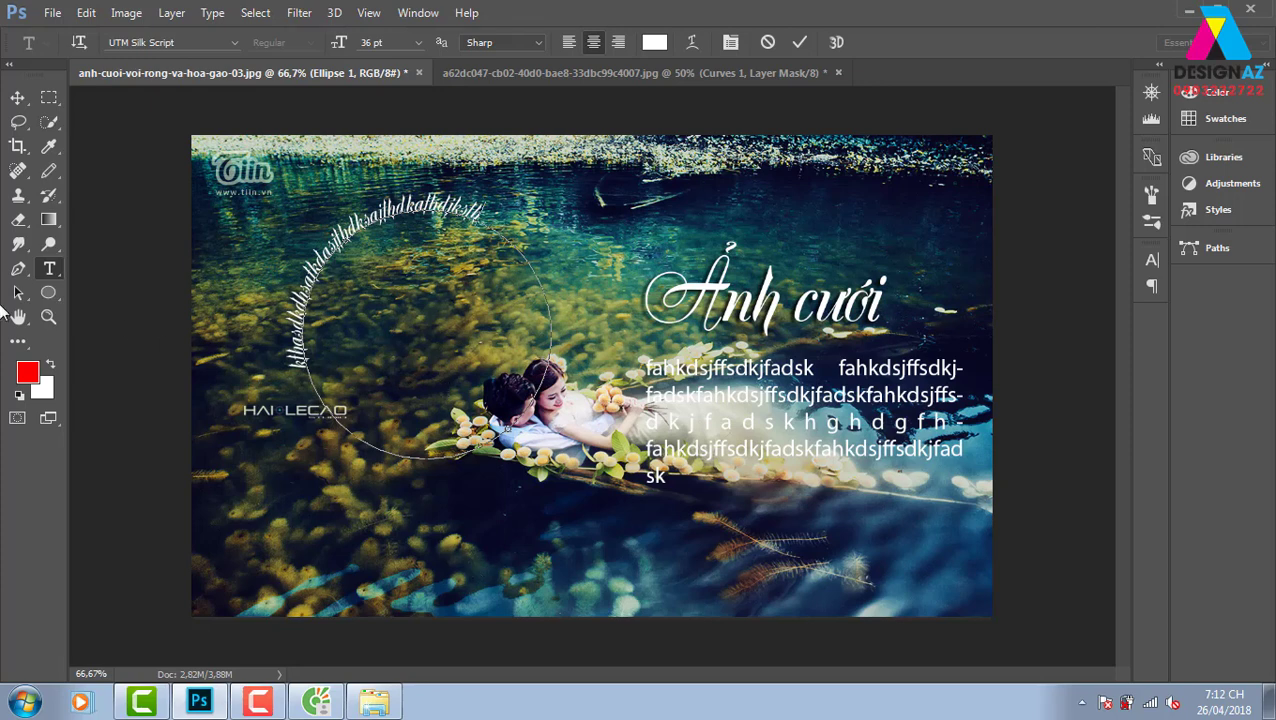
left_click(18, 97)
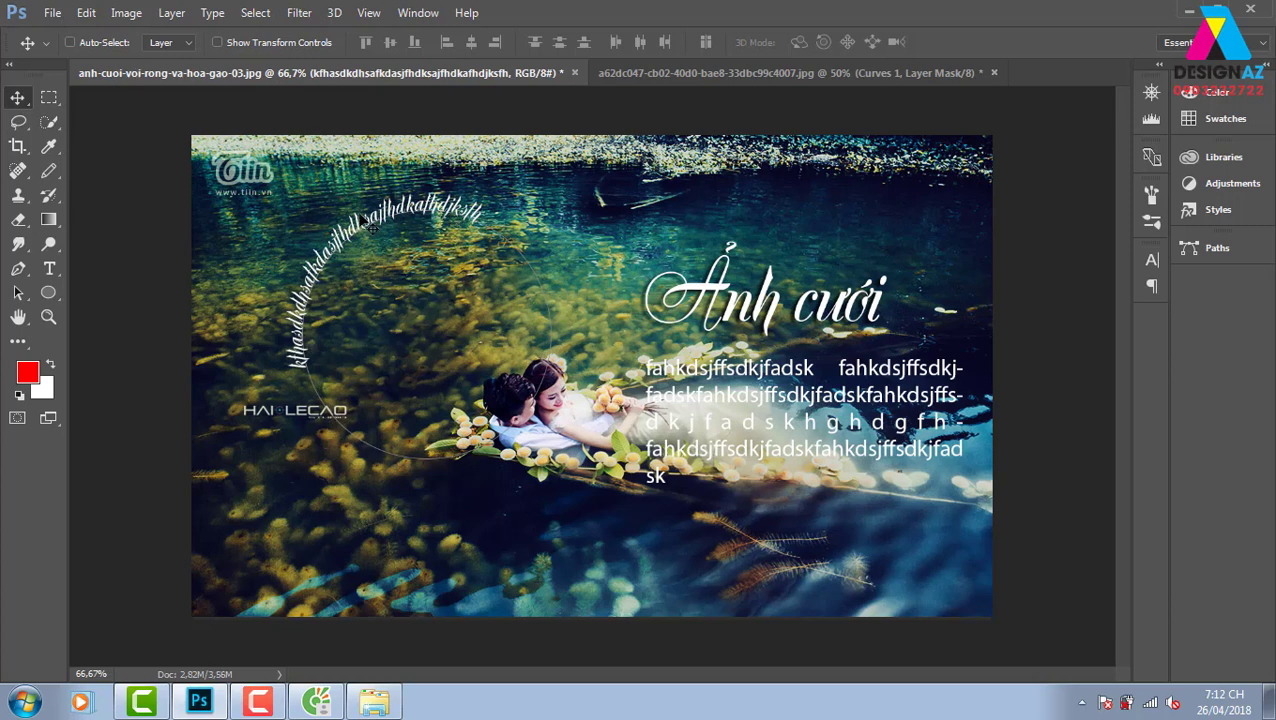
left_click(16, 293)
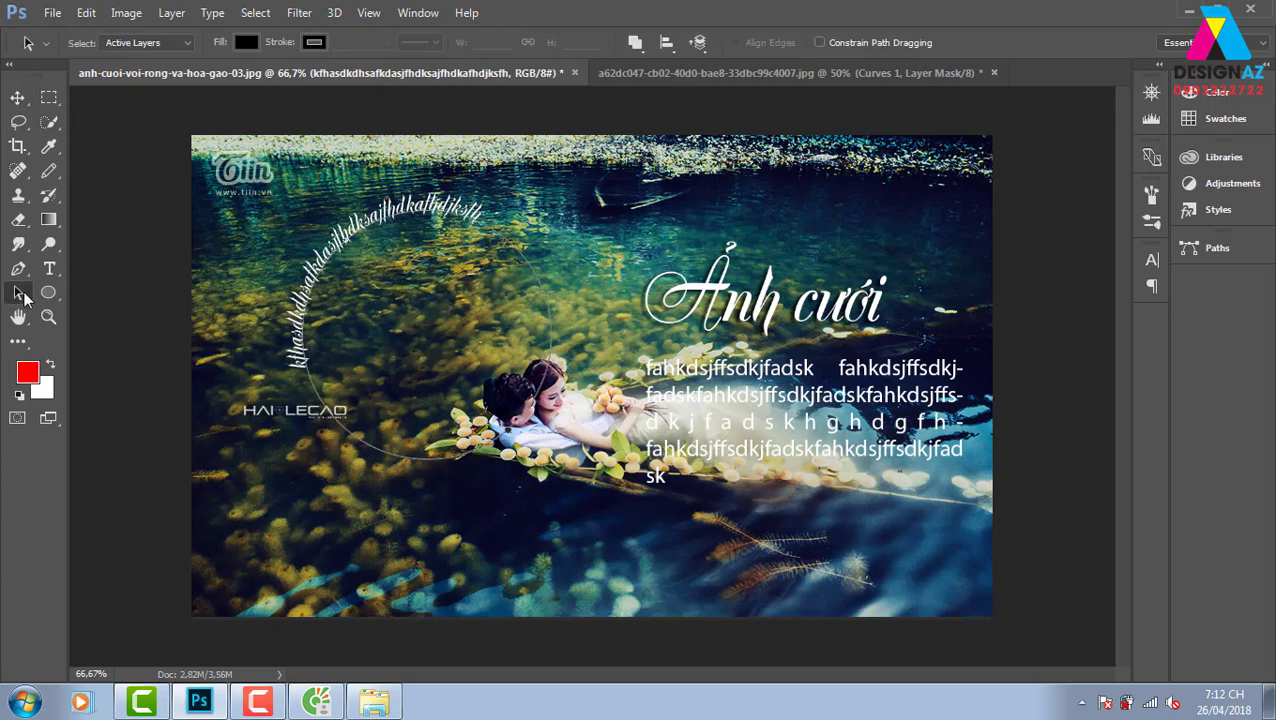
Step: Slide the curved text's start point along the circle so it wraps the left side from bottom to top
right_click(24, 291)
left_click(348, 232)
left_click_drag(392, 210, 476, 228)
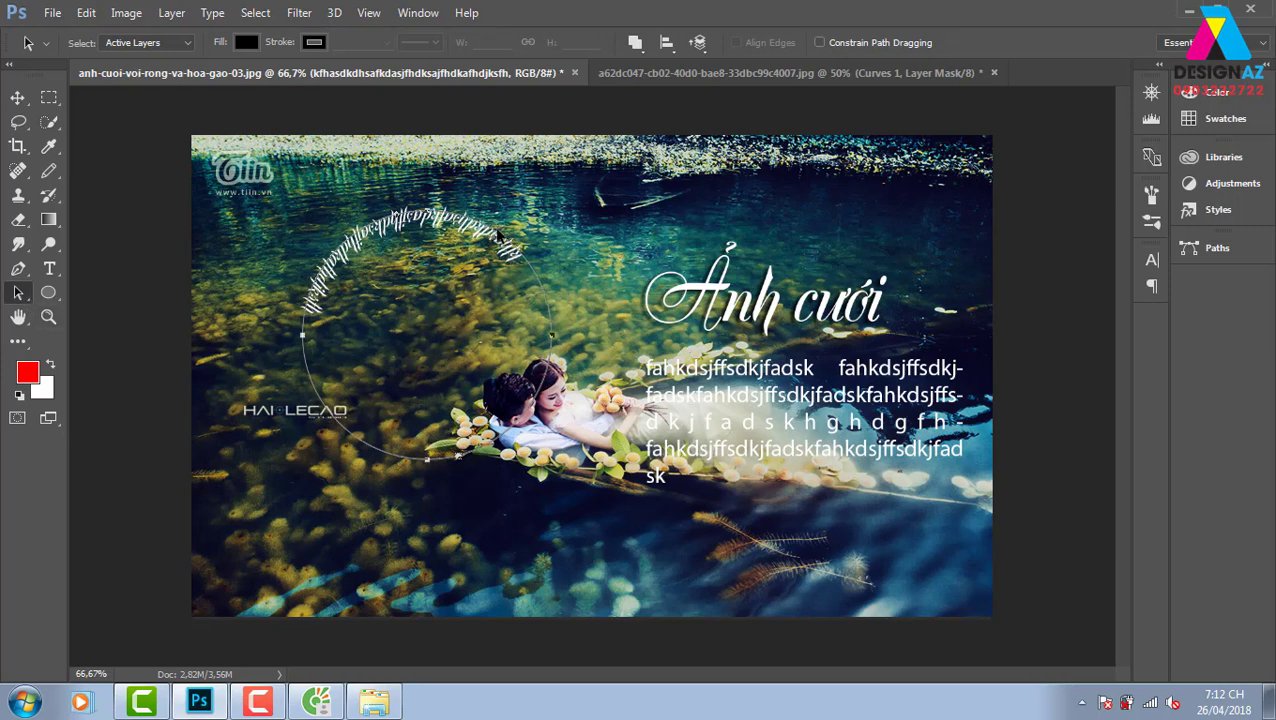
left_click_drag(494, 237, 491, 235)
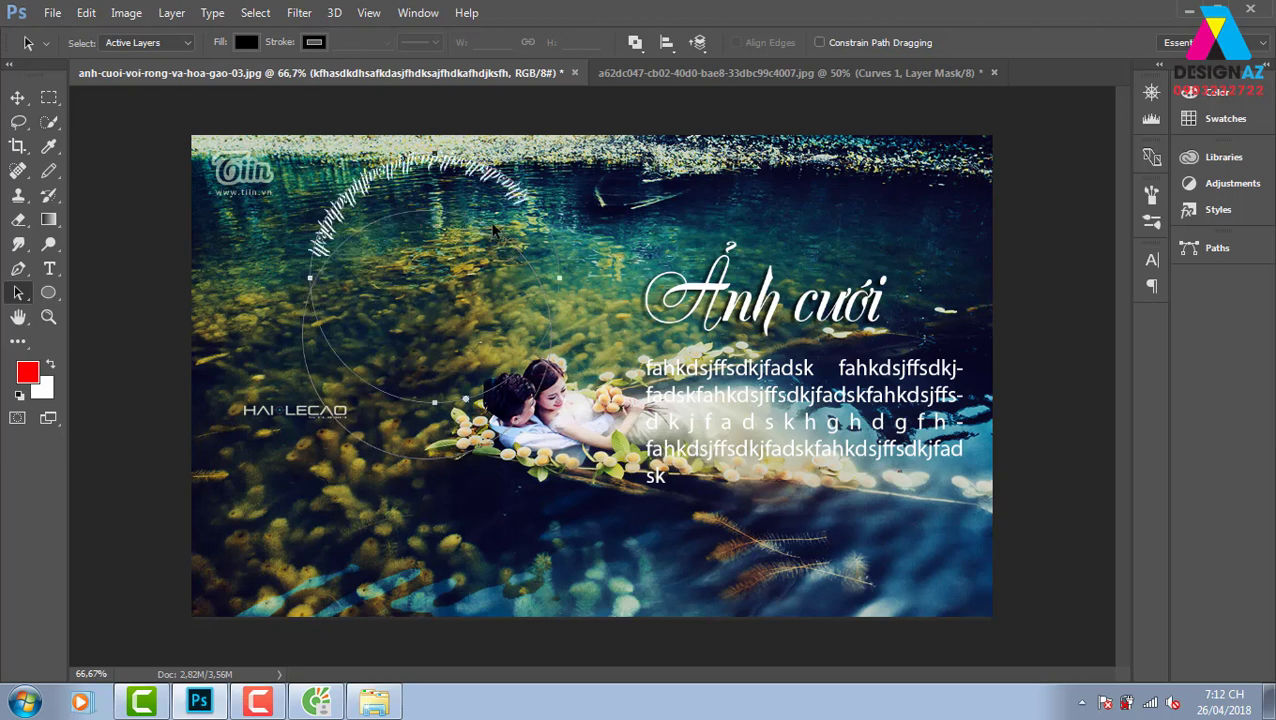
key("ctrl+z")
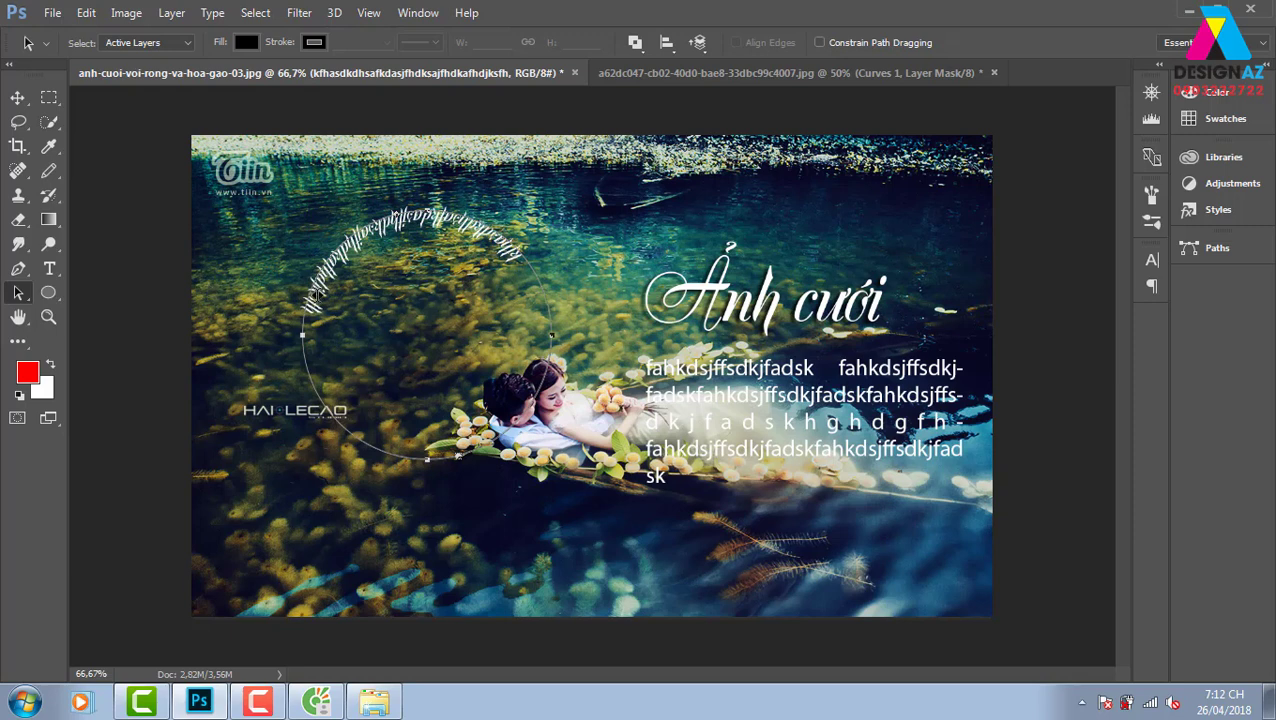
mouse_move(320, 293)
left_mouse_down()
mouse_move(285, 295)
mouse_move(303, 259)
left_mouse_up()
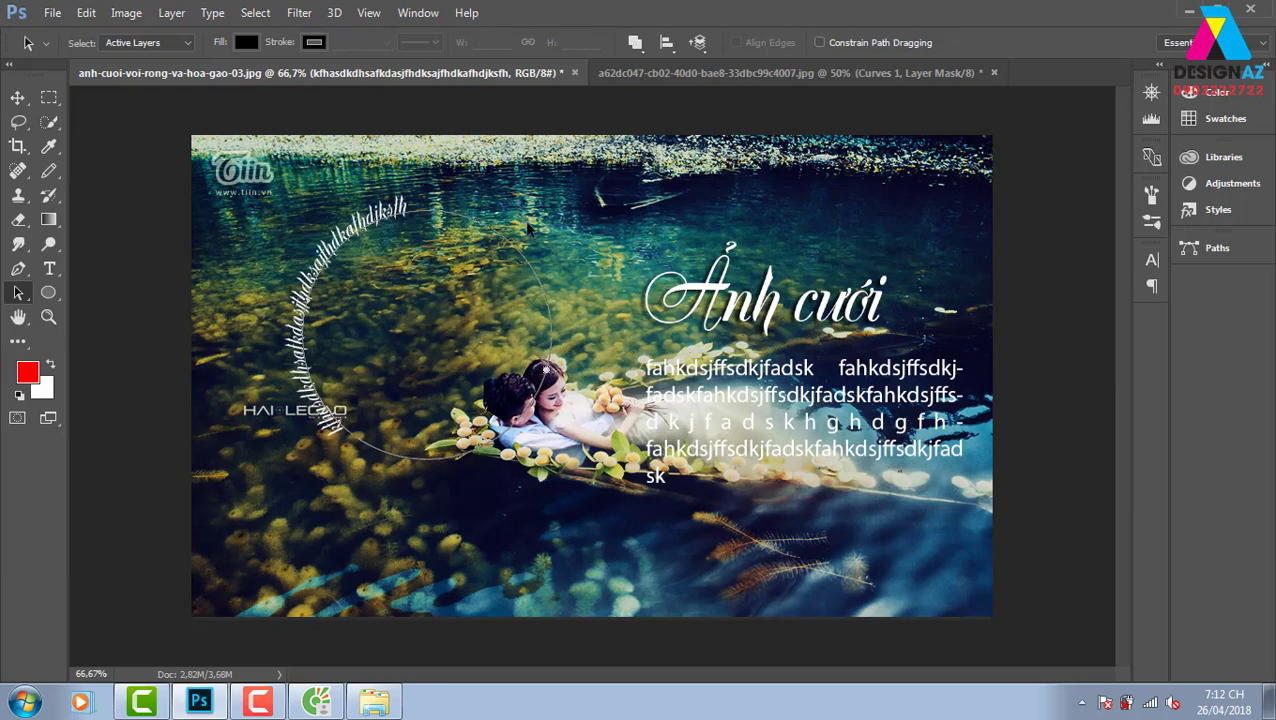
Step: Delete the curved text layer and the Ellipse 1 circle layer, confirming the deletion
left_click(17, 97)
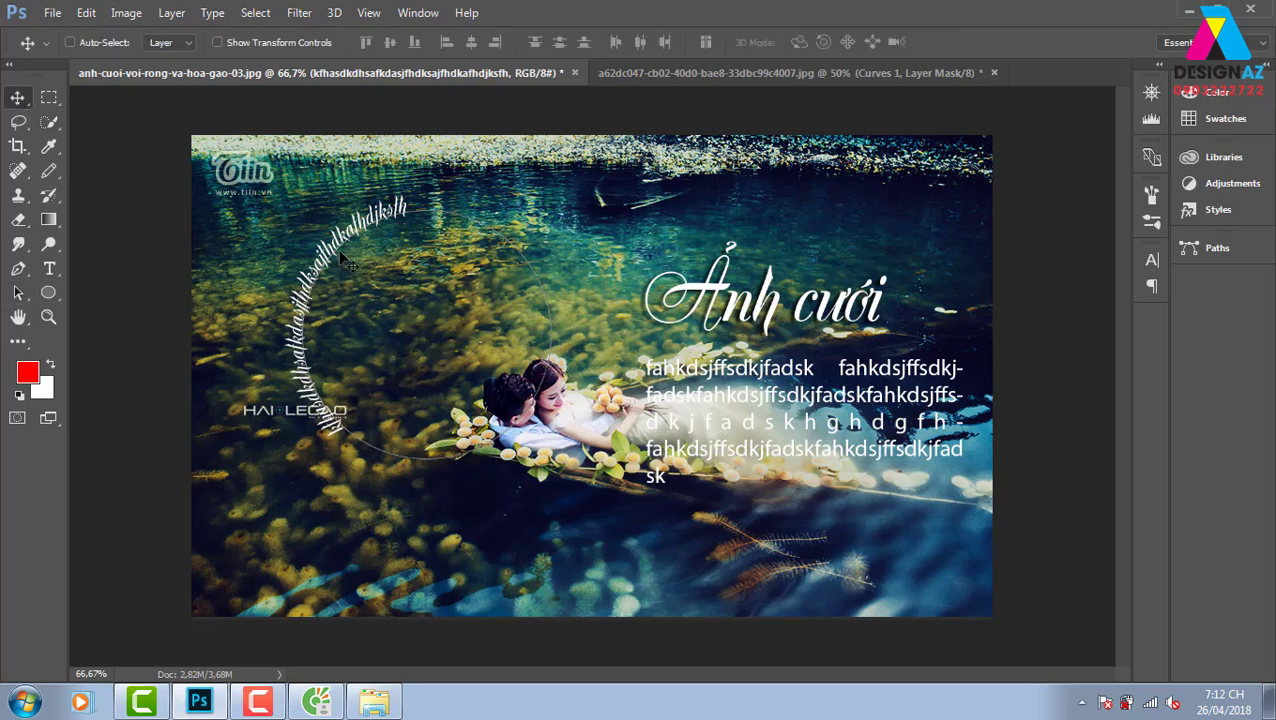
left_click_drag(343, 261, 301, 251)
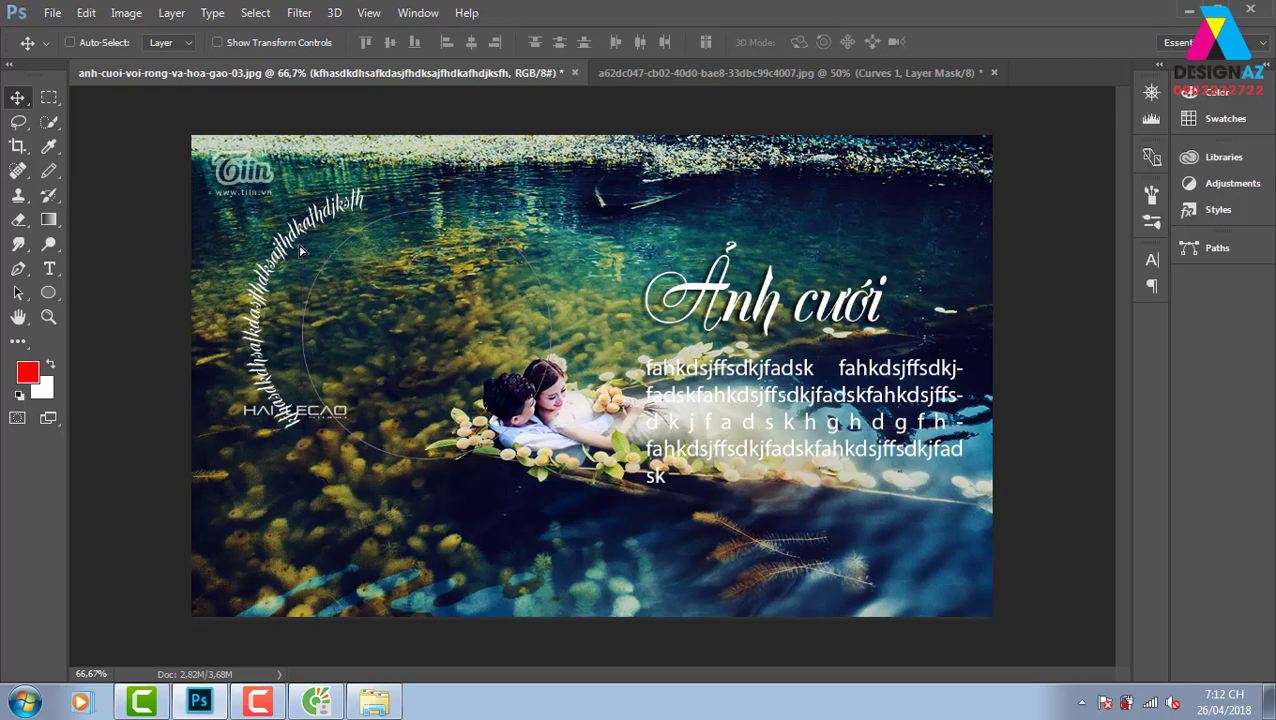
key("Delete")
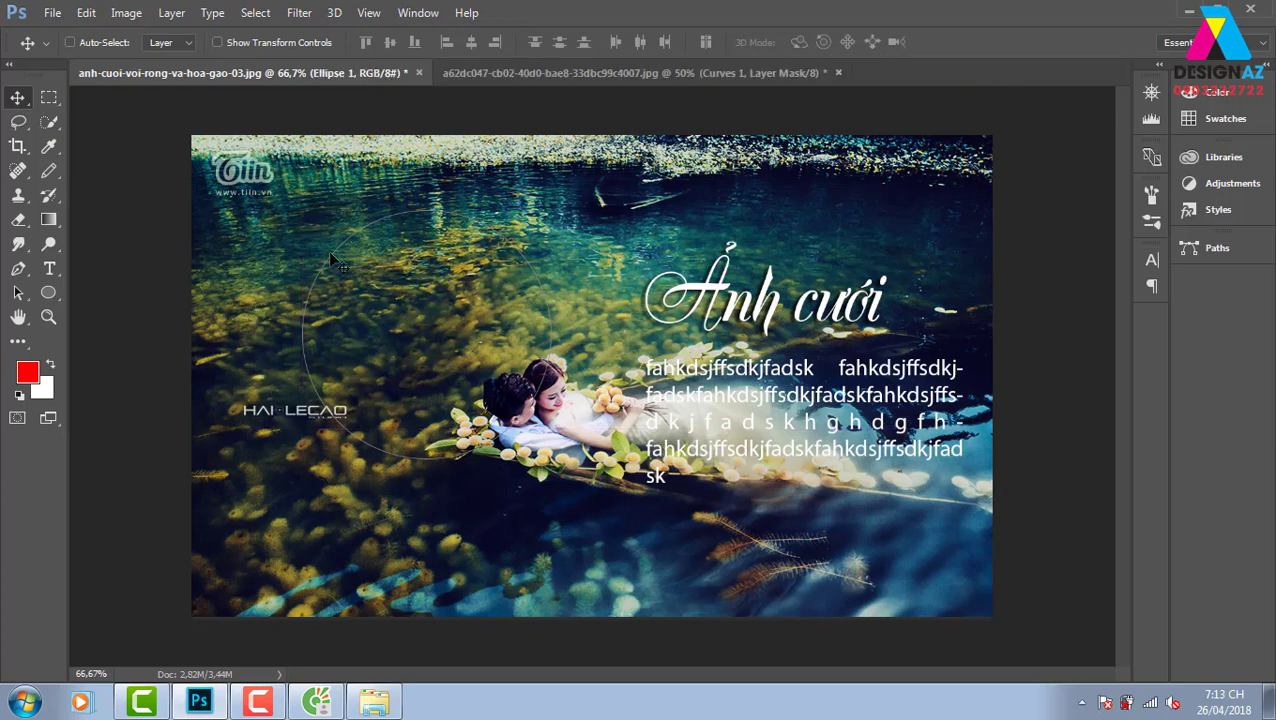
key("F7")
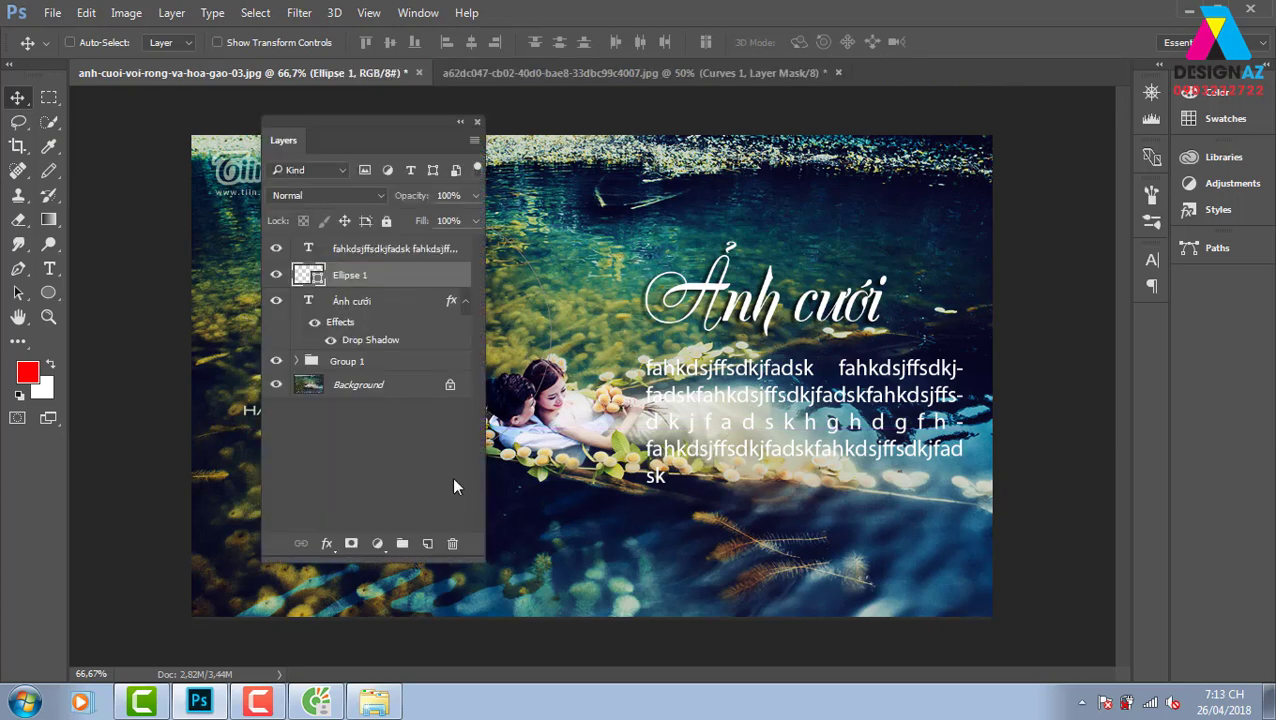
left_click(452, 543)
left_click(563, 279)
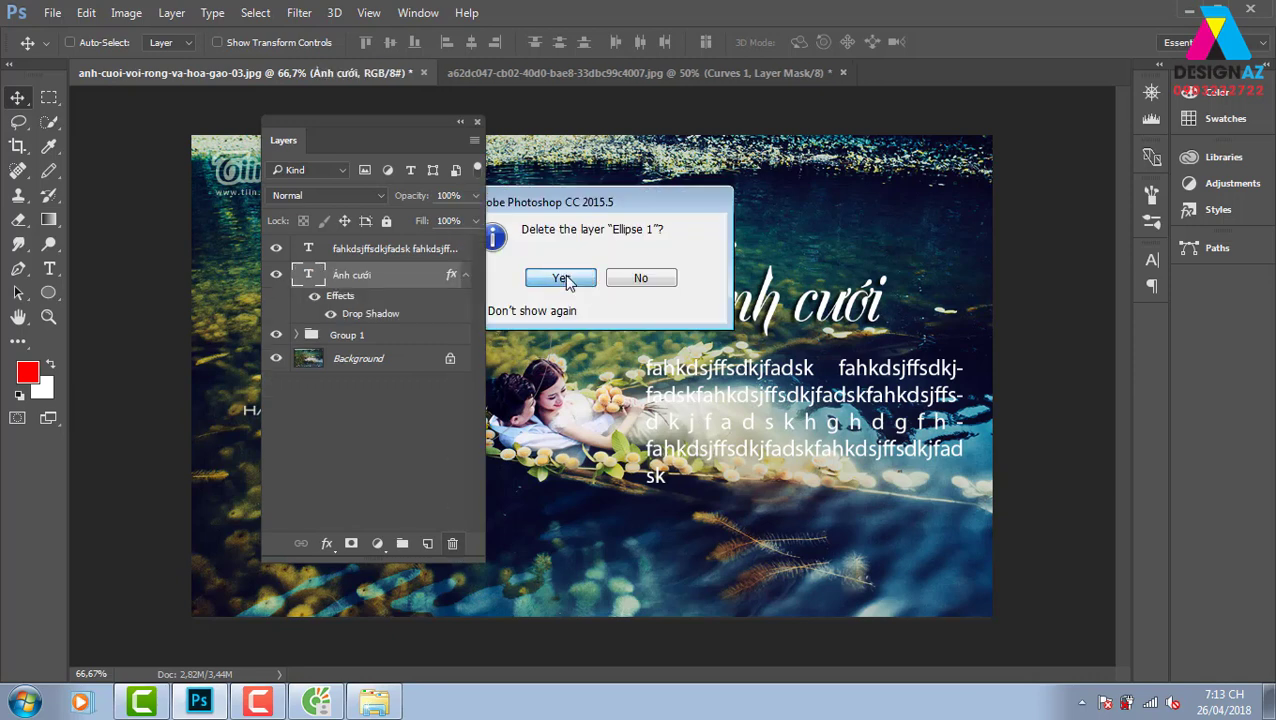
key("F7")
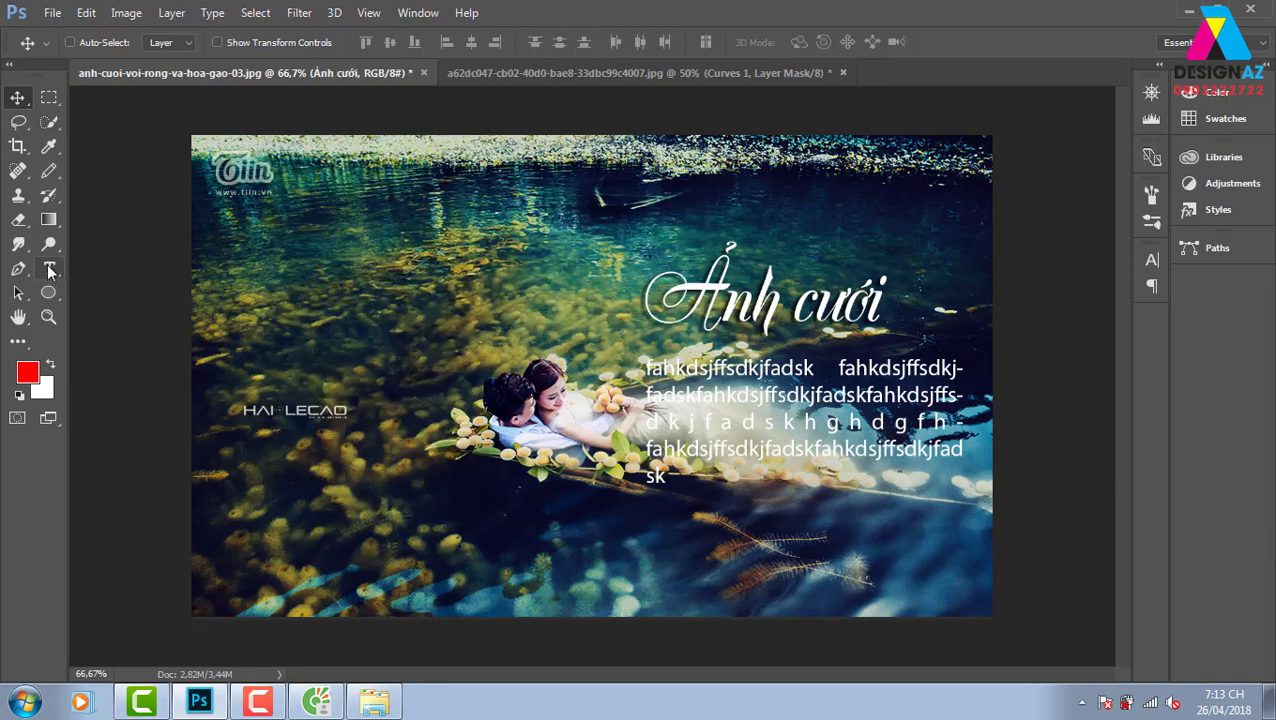
left_click(50, 270)
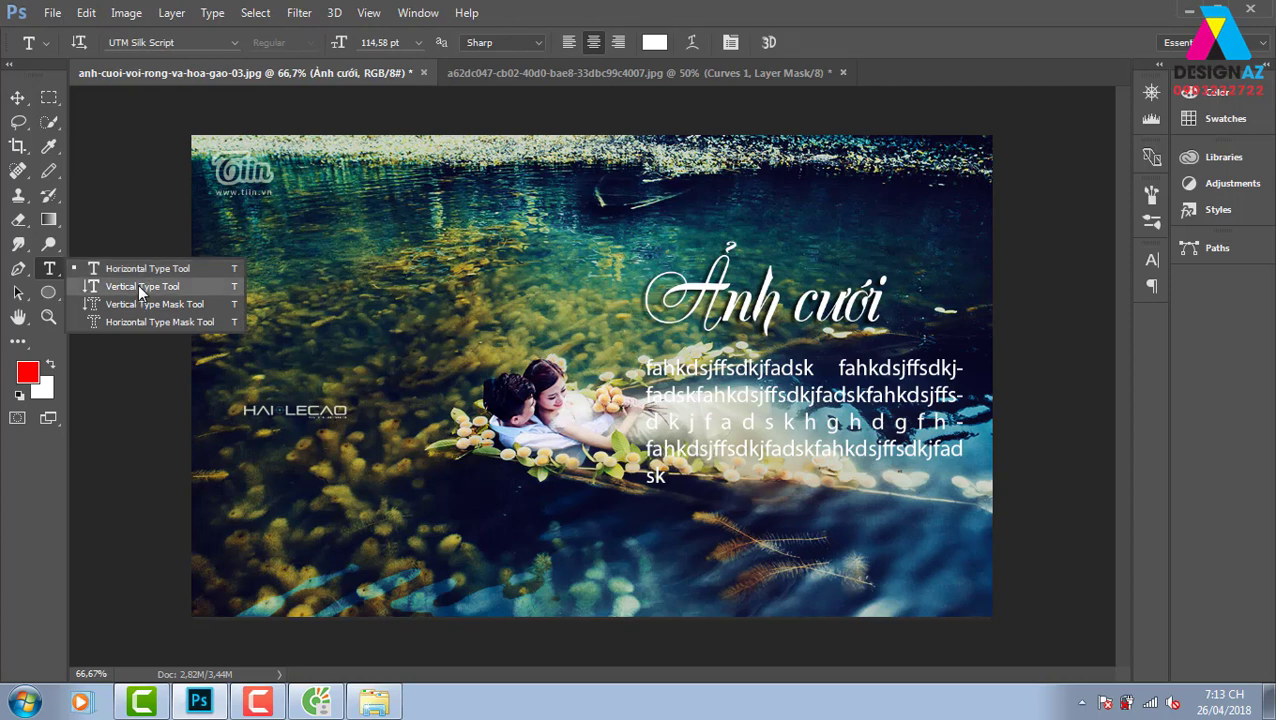
left_click(138, 285)
left_click(357, 241)
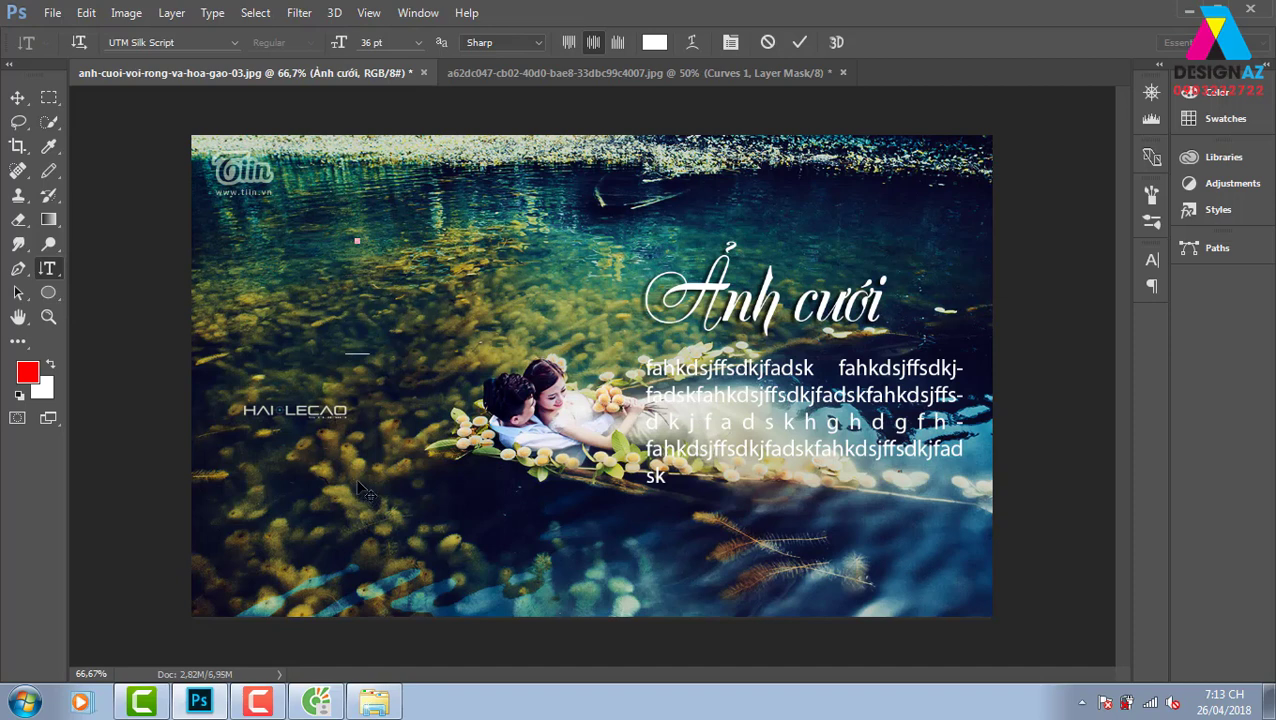
type("fahkdsjf")
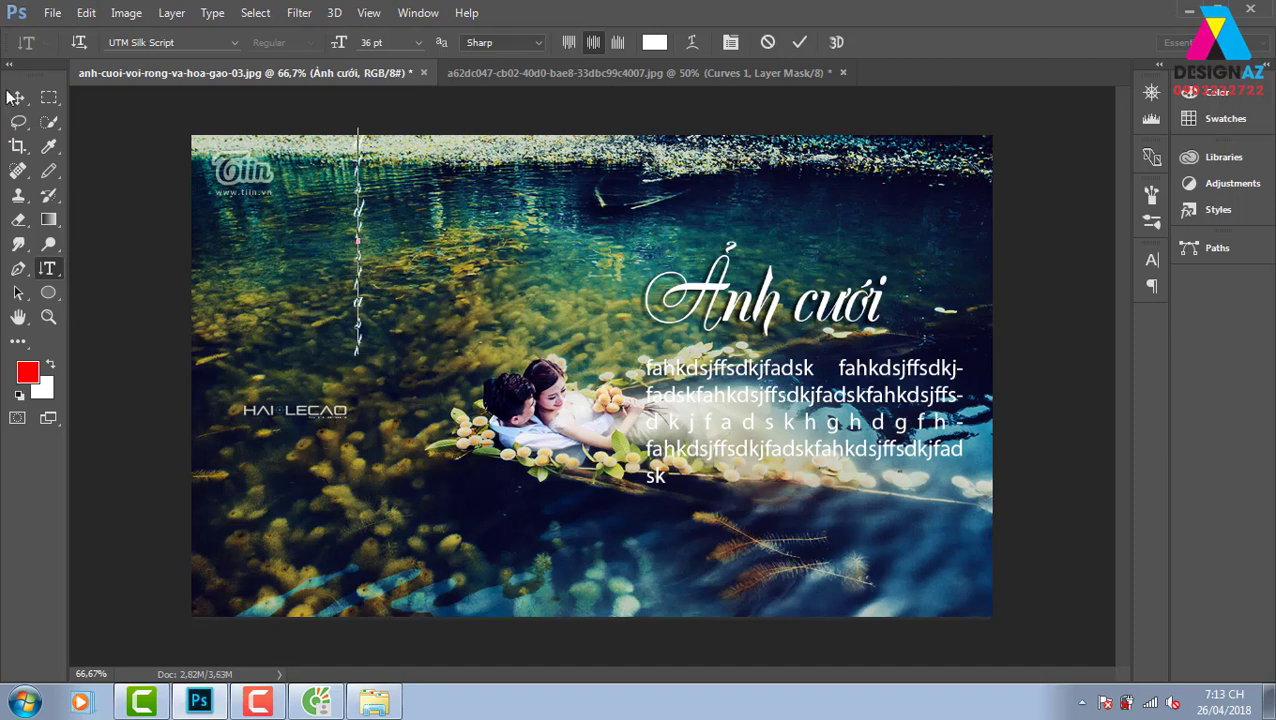
left_click(15, 97)
left_click_drag(334, 290, 246, 350)
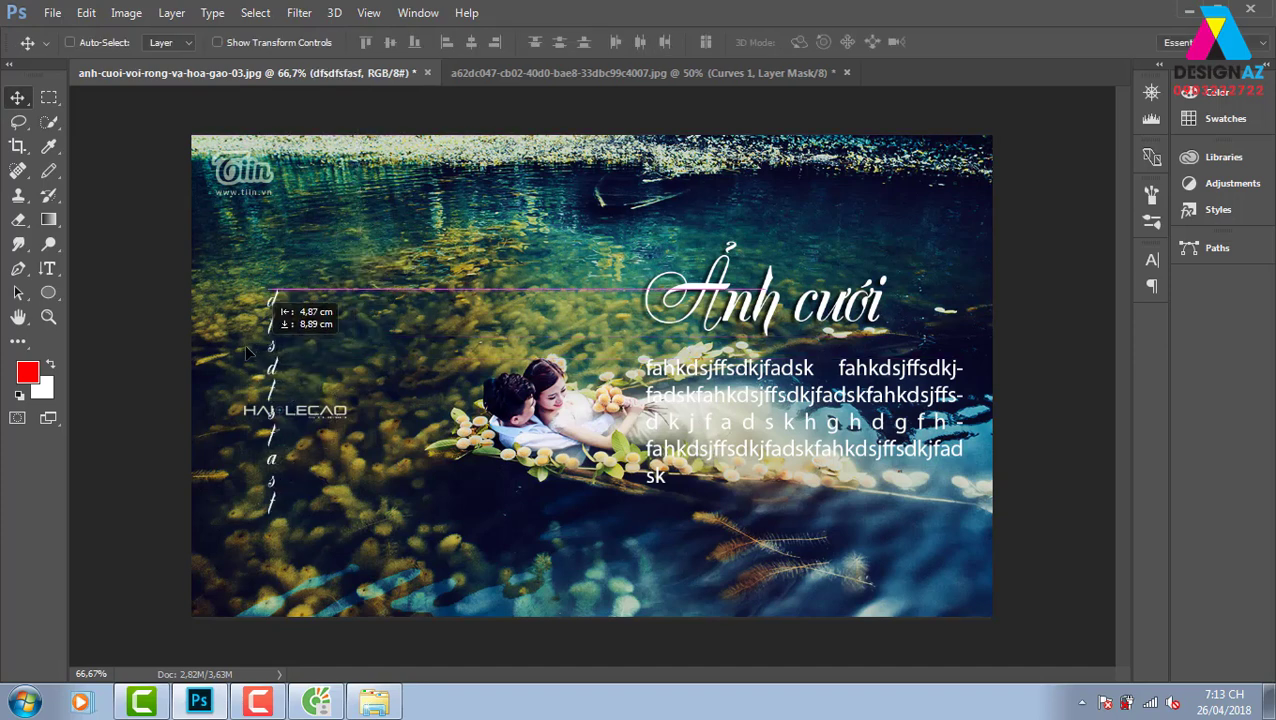
left_click_drag(246, 350, 224, 355)
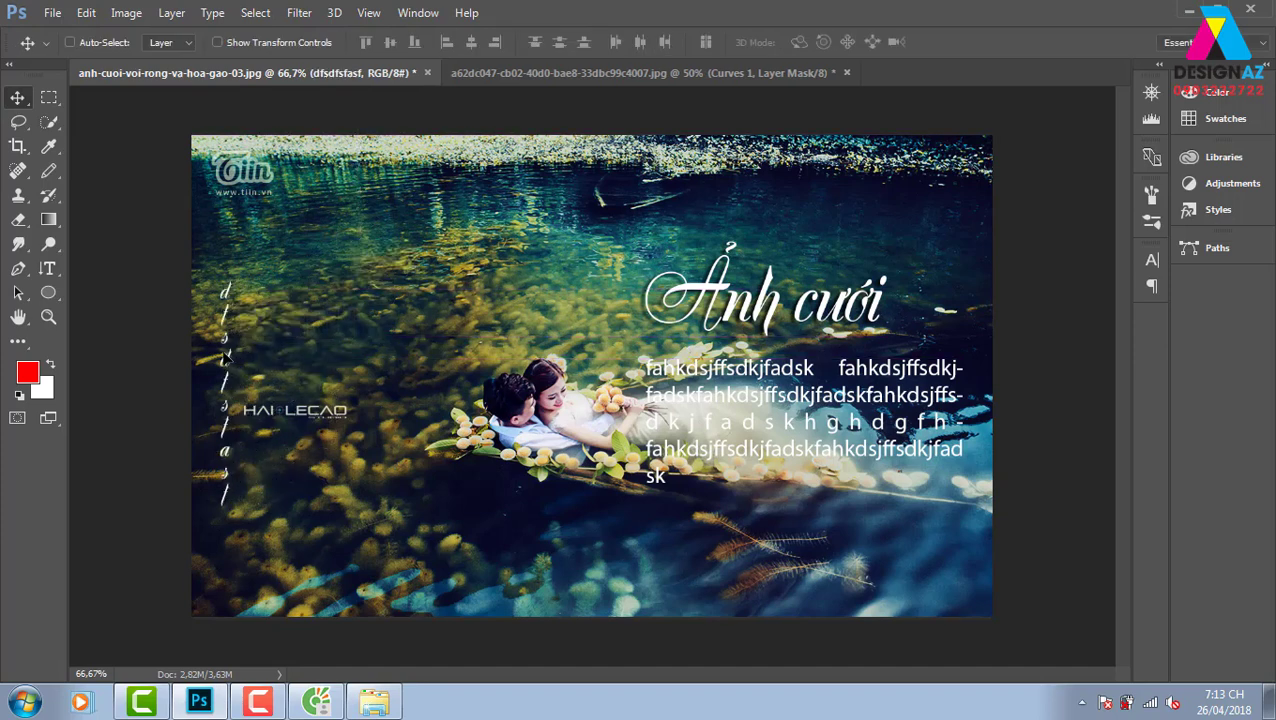
key("Delete")
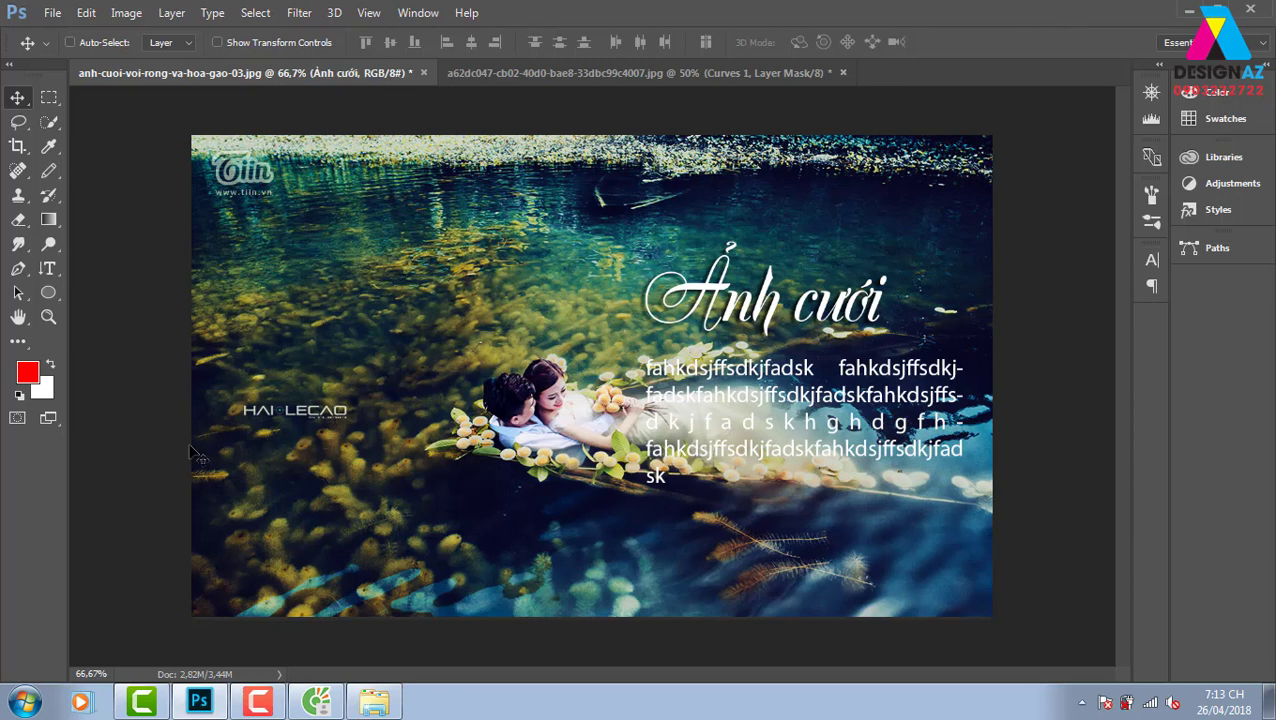
left_click(47, 277)
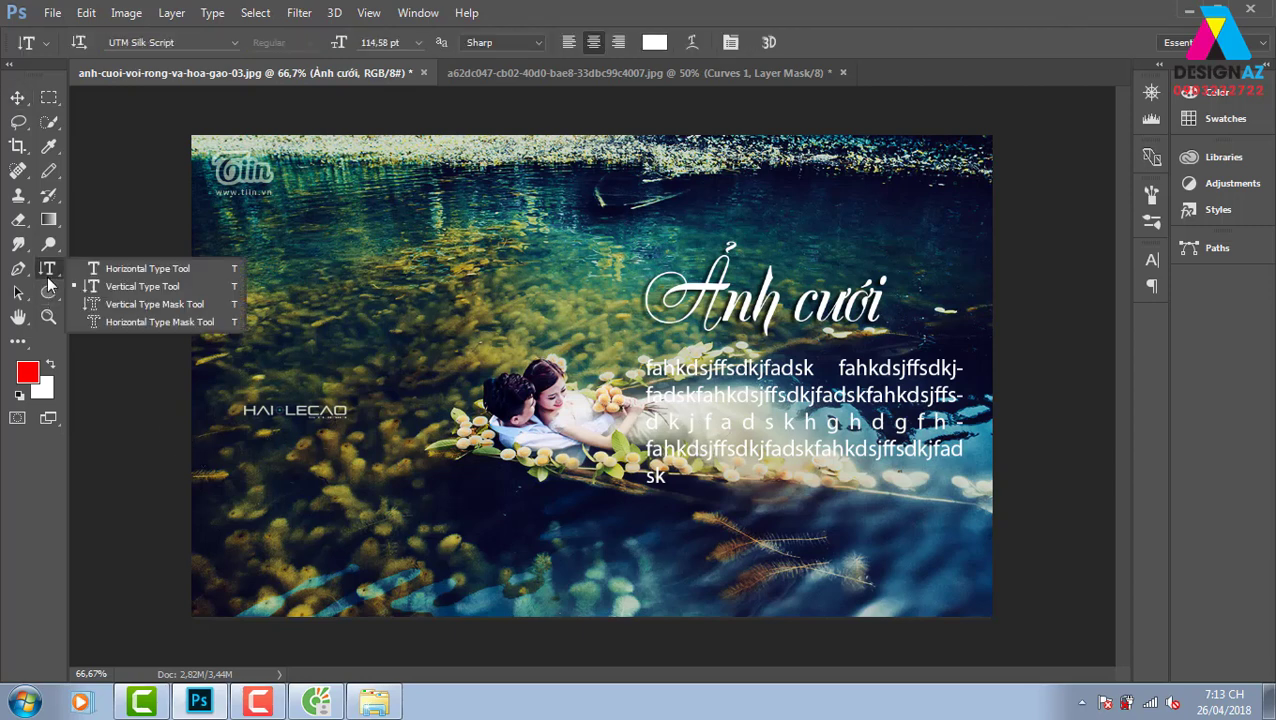
left_click(150, 304)
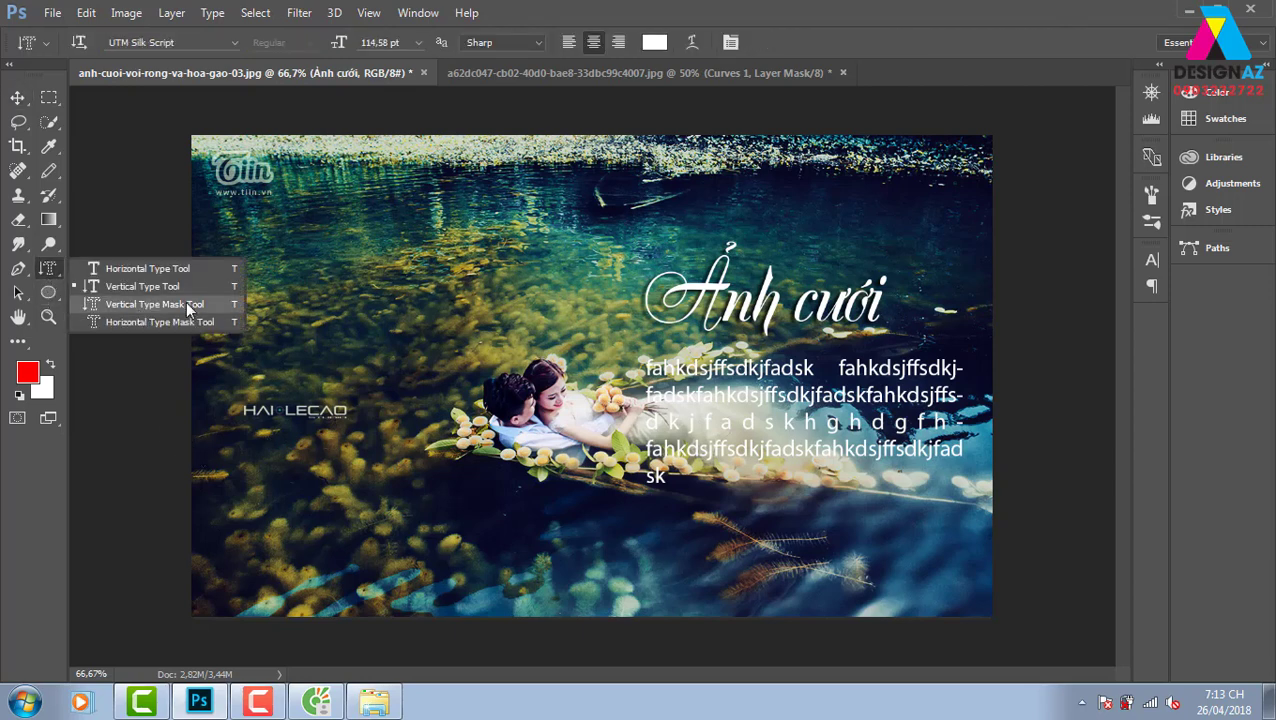
left_click(279, 268)
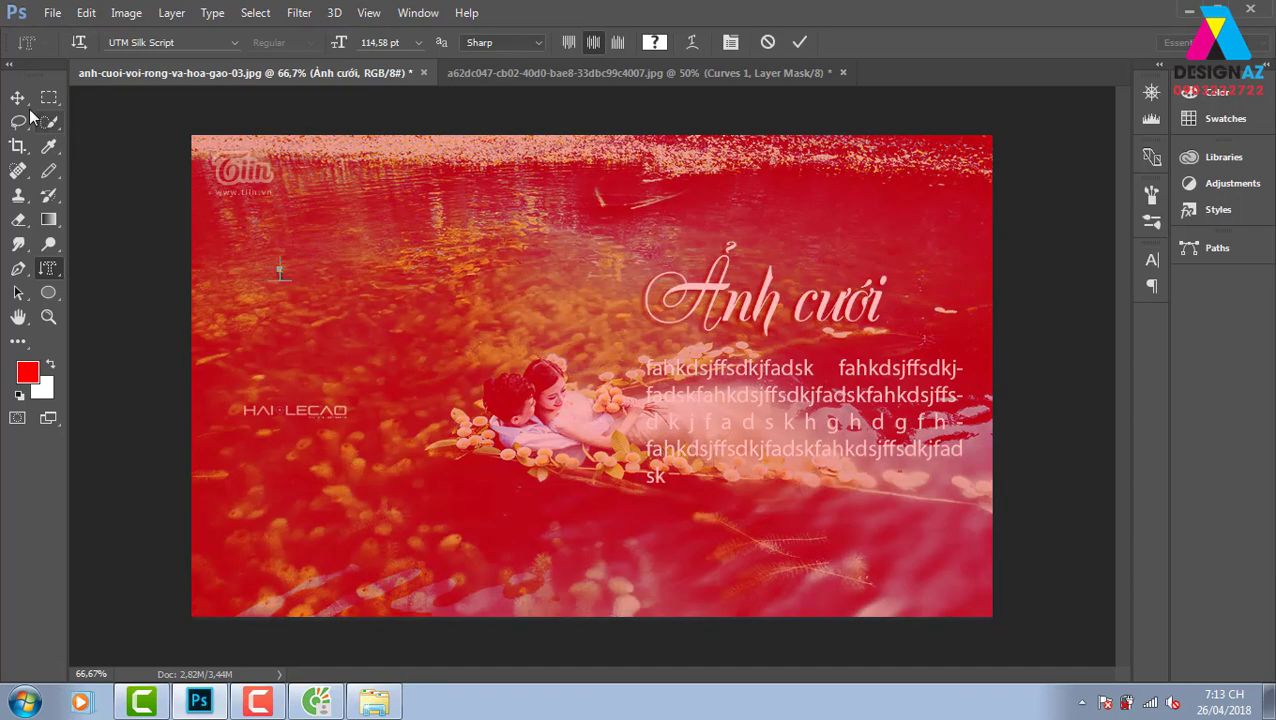
left_click(17, 97)
left_click(281, 276)
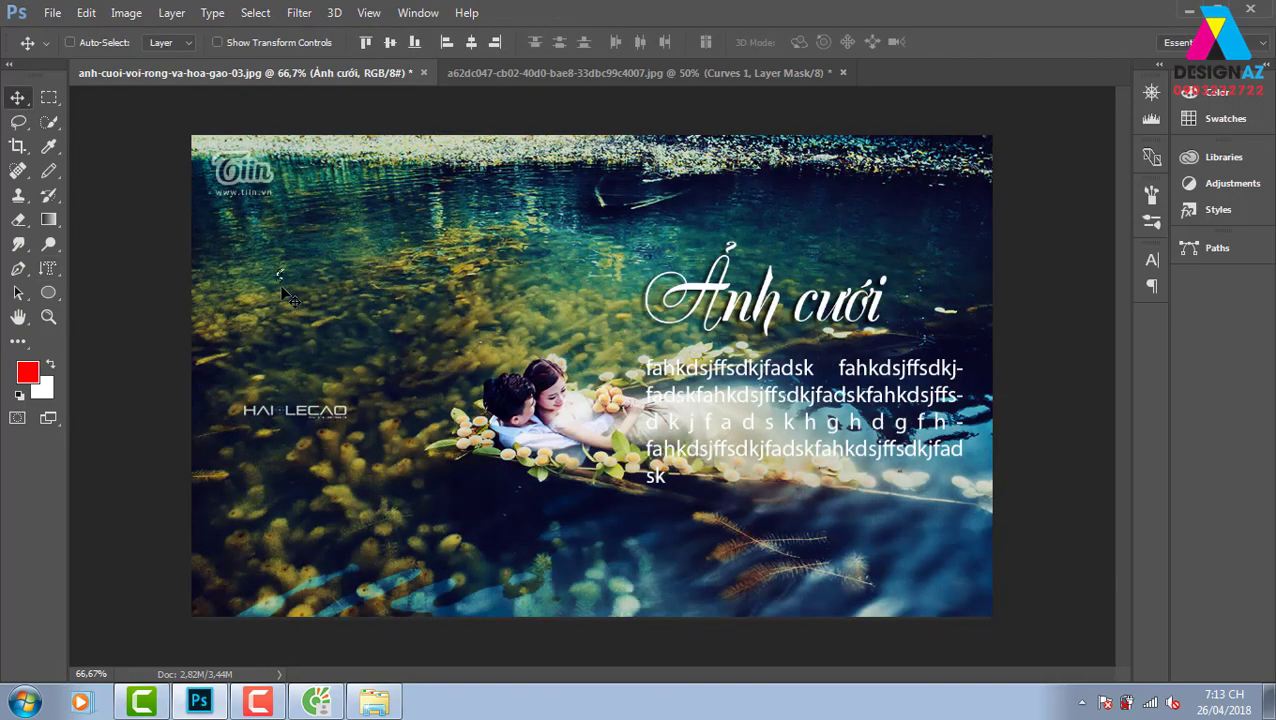
key("ctrl+plus")
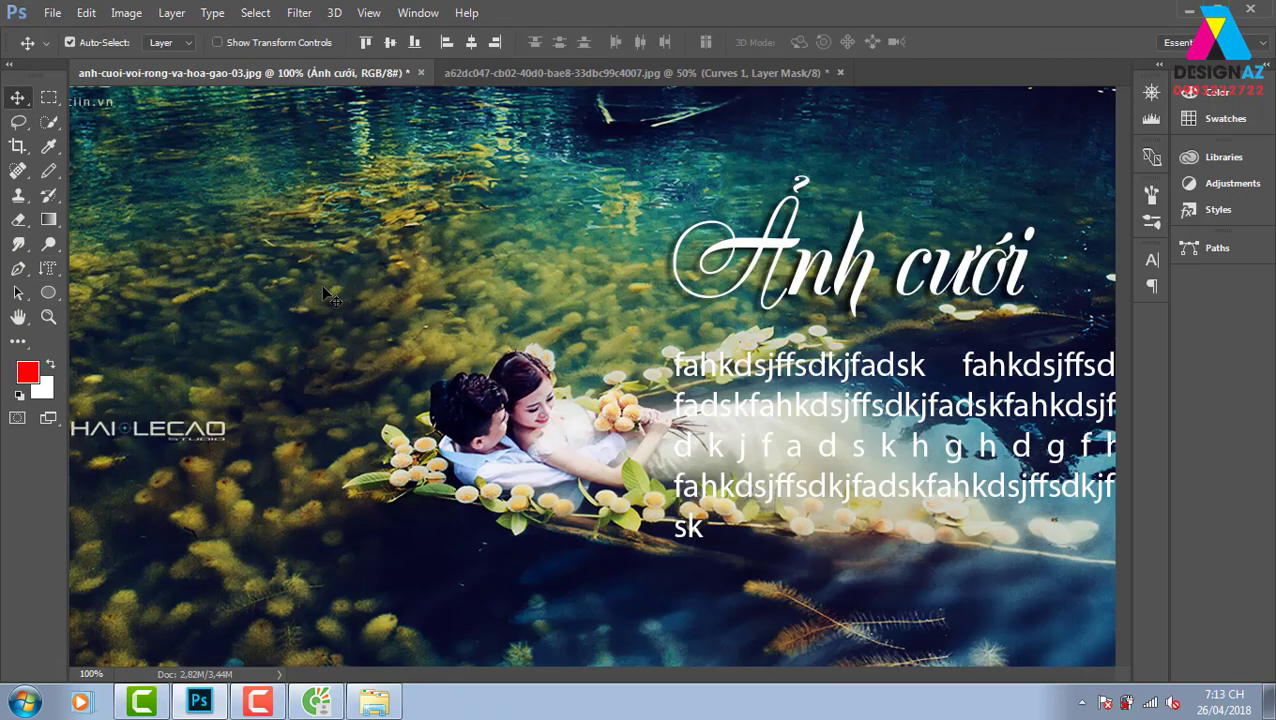
key("ctrl+plus")
mouse_move(332, 300)
left_mouse_down()
mouse_move(549, 343)
mouse_move(869, 363)
left_mouse_up()
left_click_drag(470, 343, 530, 347)
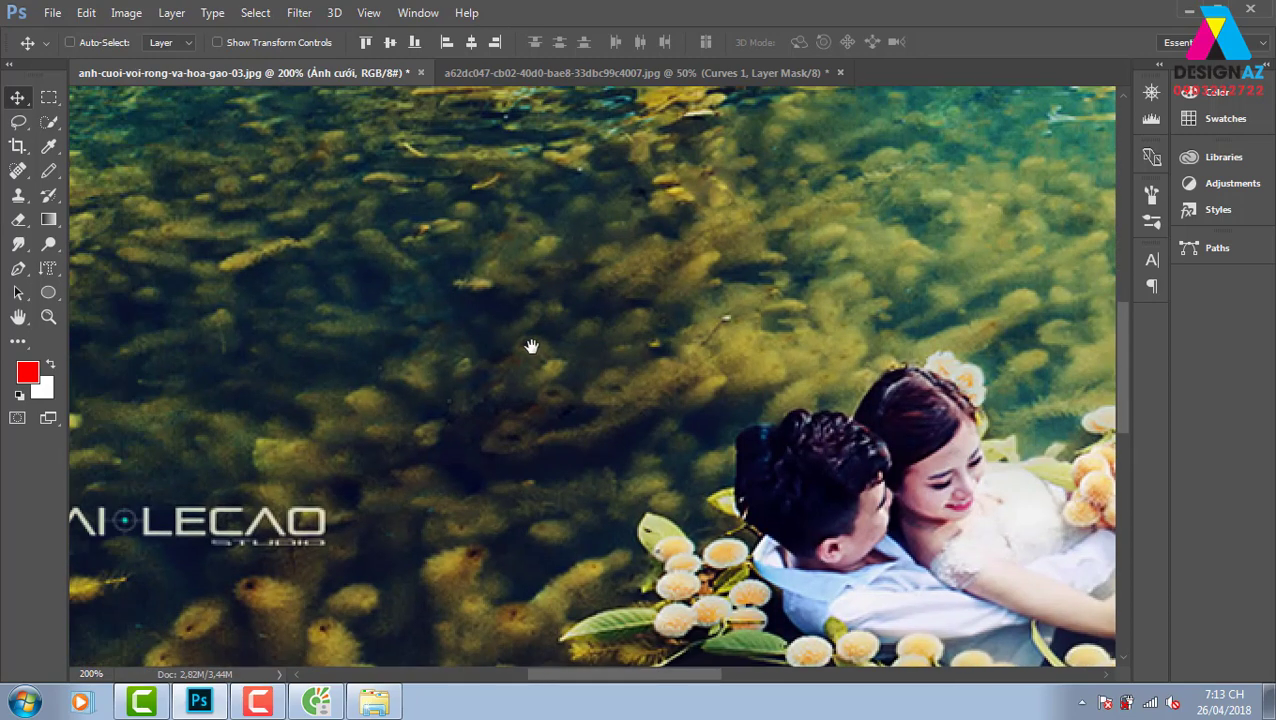
left_click_drag(387, 347, 595, 347)
left_click_drag(448, 349, 596, 349)
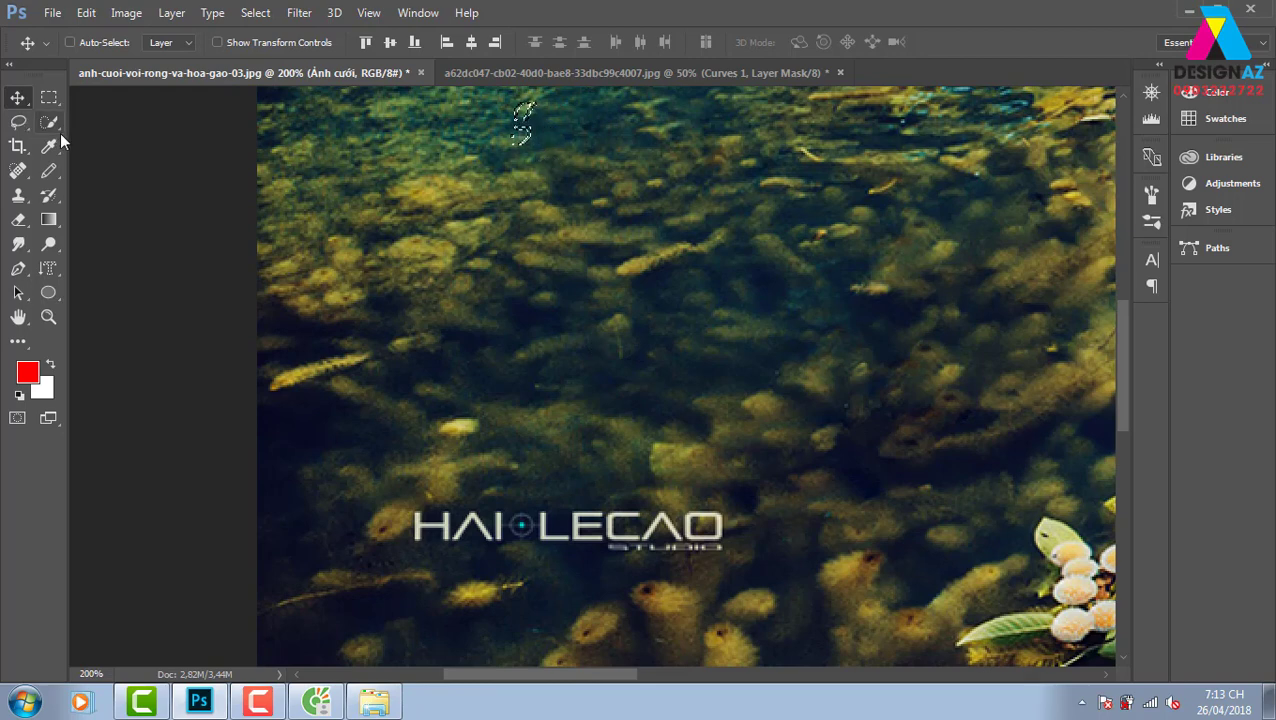
key("ctrl+d")
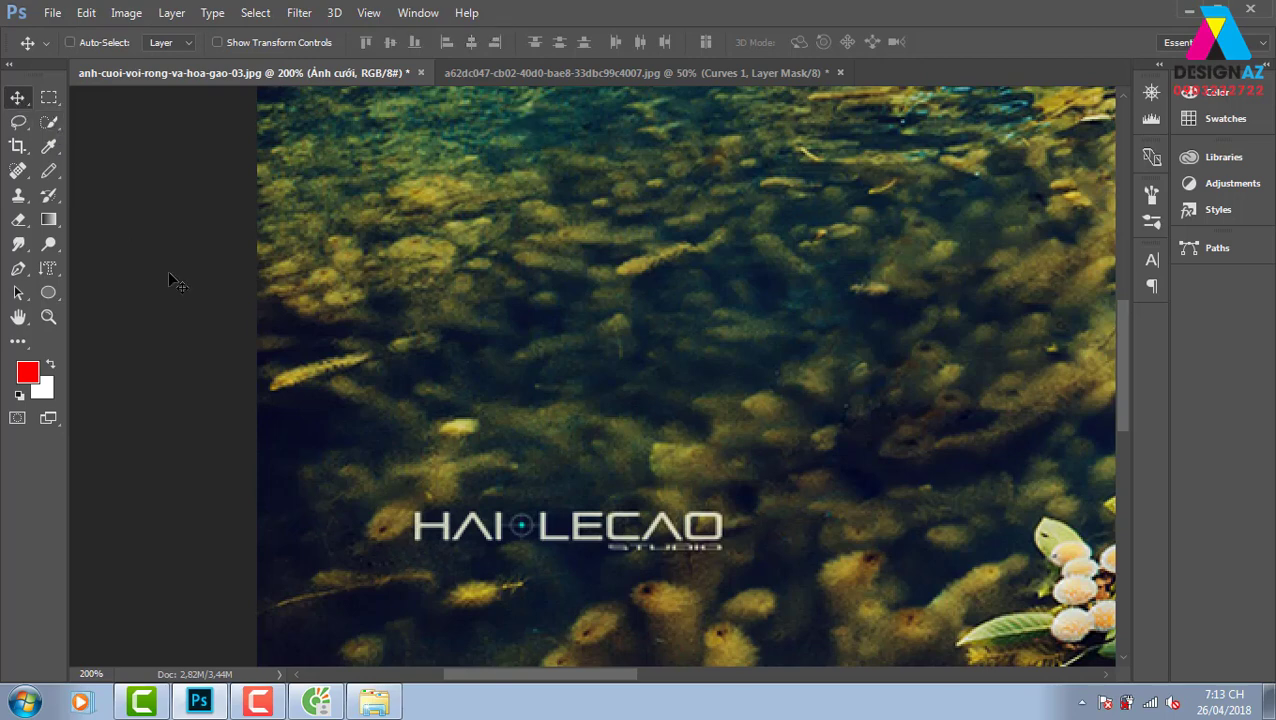
key("ctrl+minus")
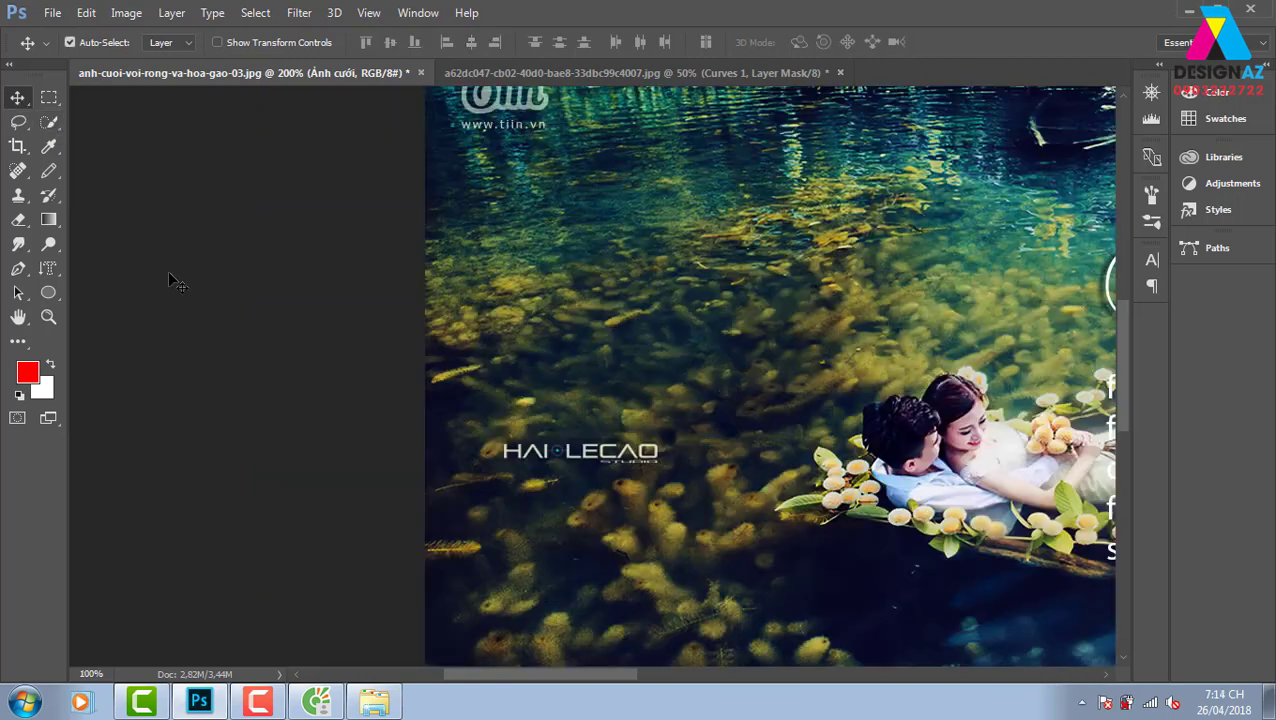
key("ctrl+minus")
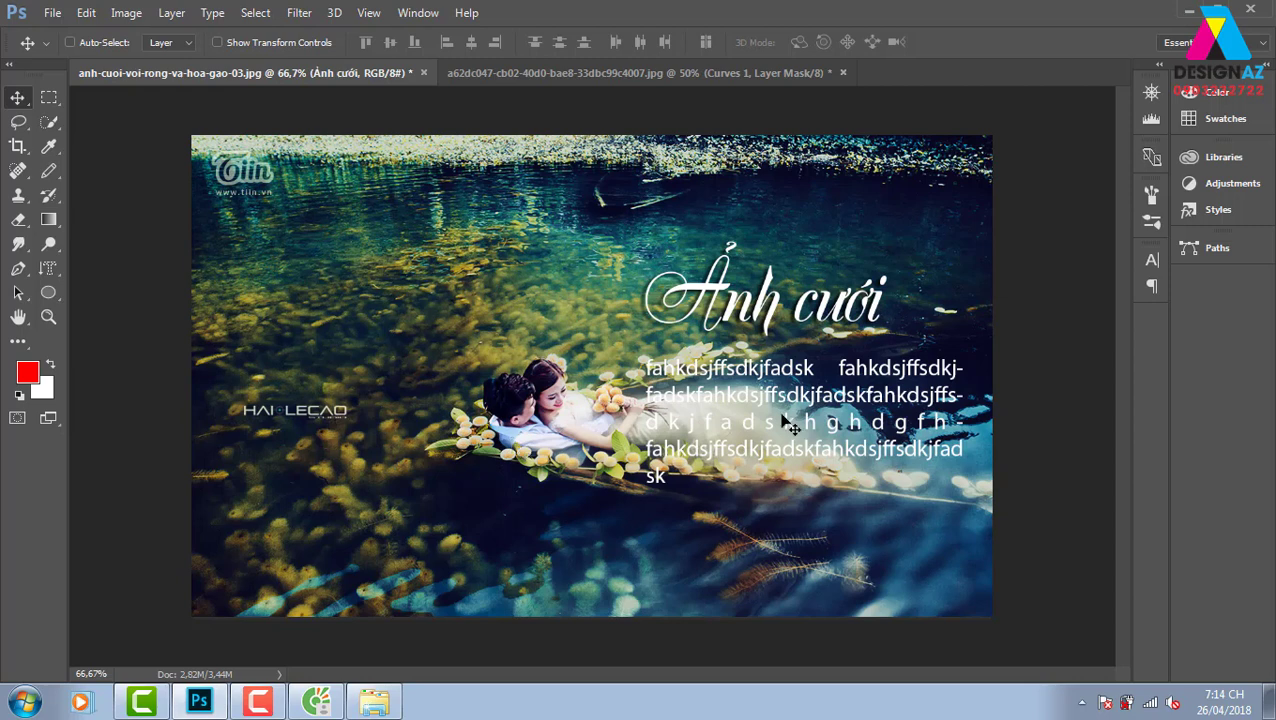
Step: Duplicate the Ảnh cưới title layer, fill the copy red, and align it exactly over the white original
right_click(773, 311)
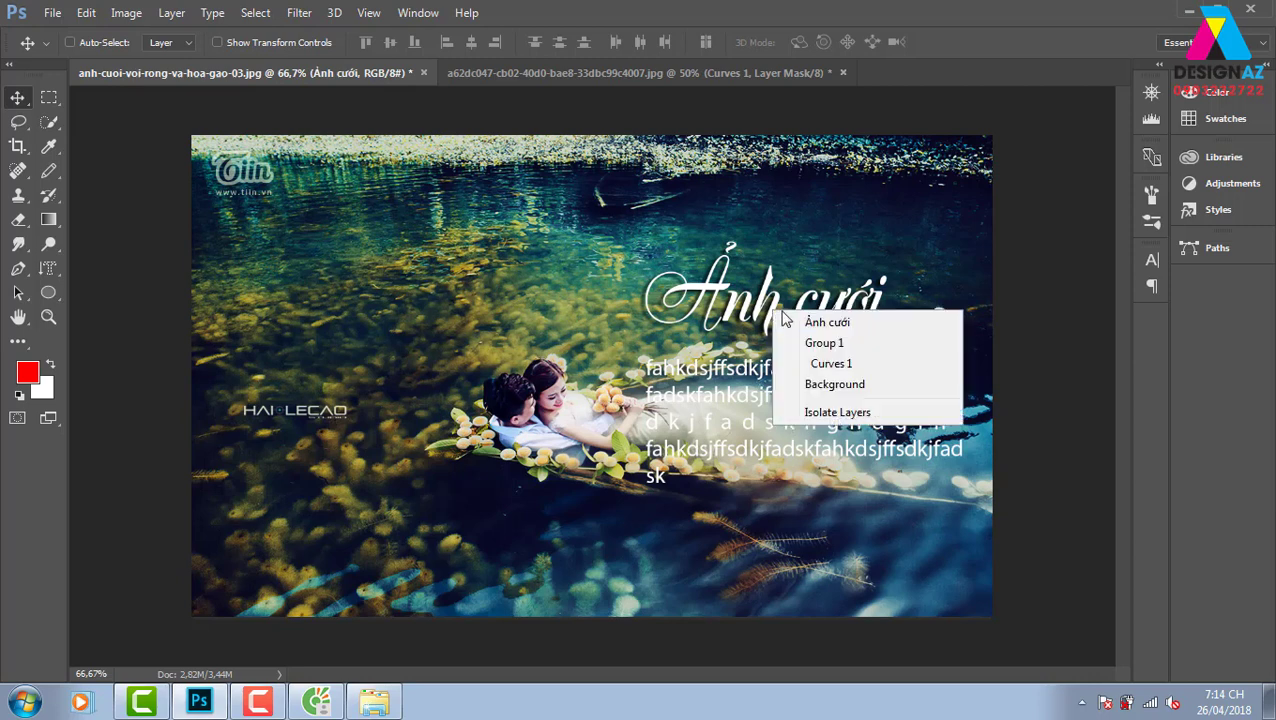
left_click(835, 325)
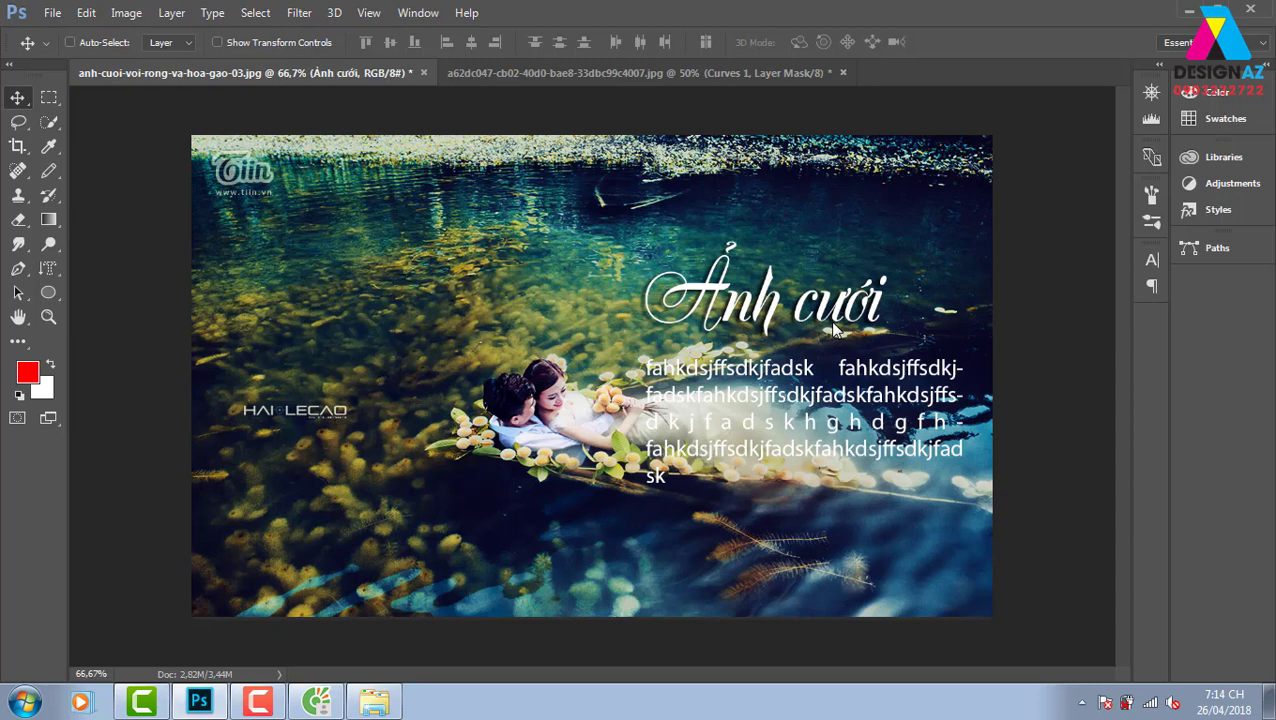
key("F7")
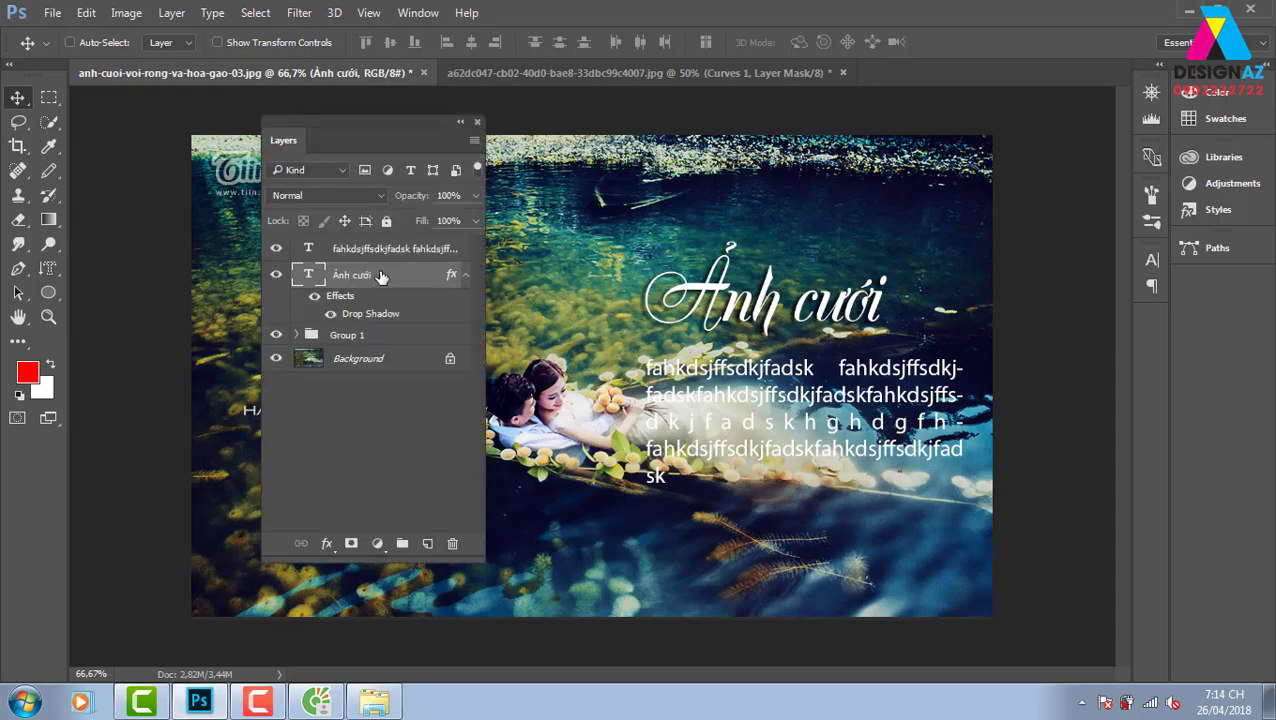
key("ctrl+j")
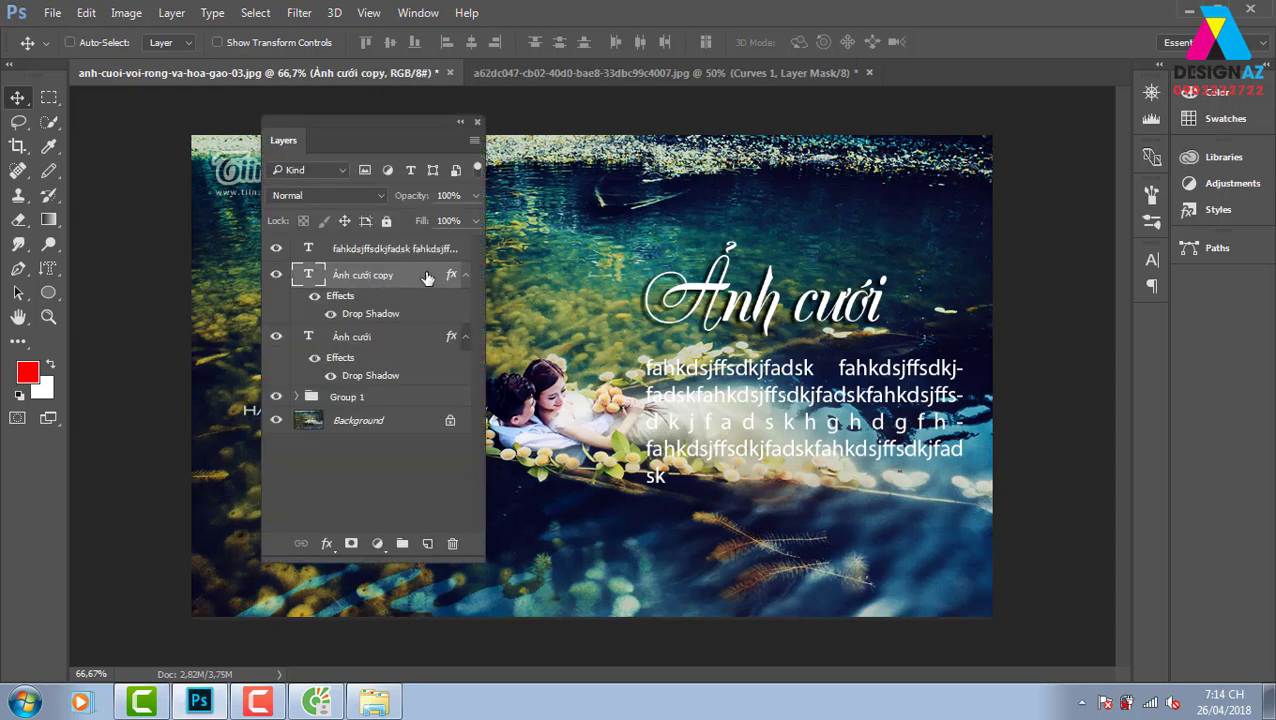
key("F7")
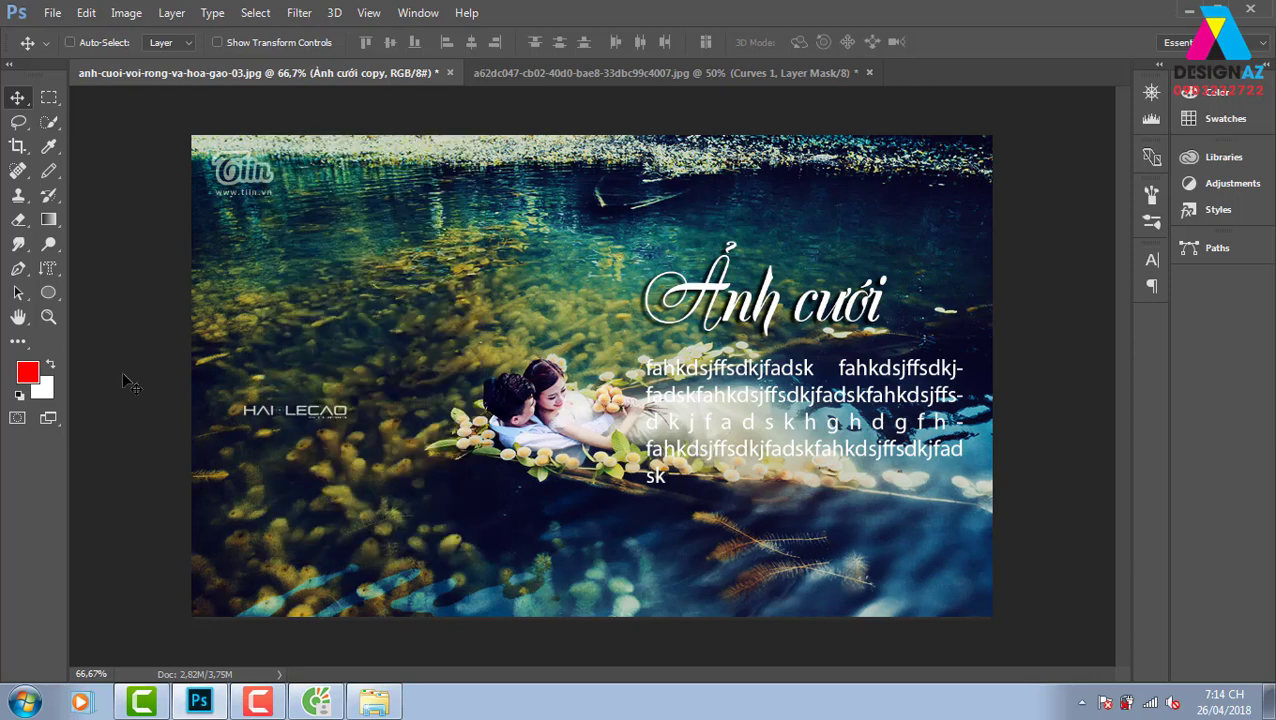
key("alt+shift+BackSpace")
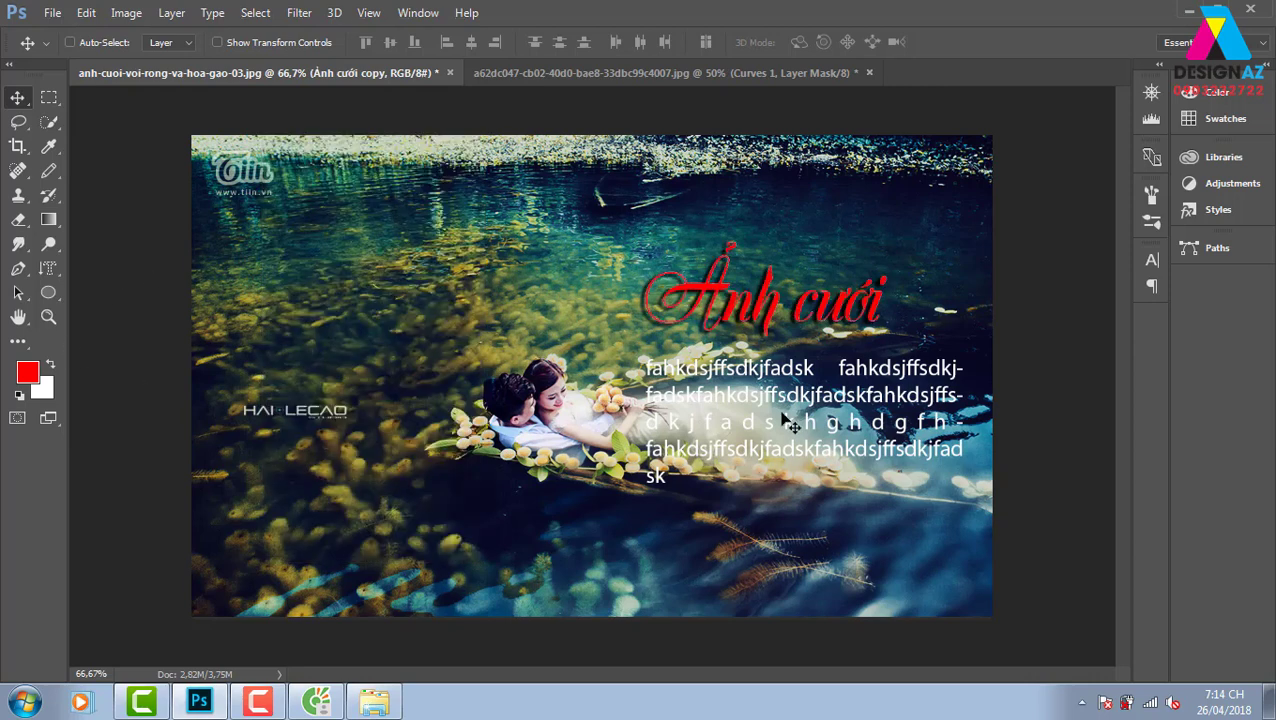
left_click_drag(776, 253, 776, 191)
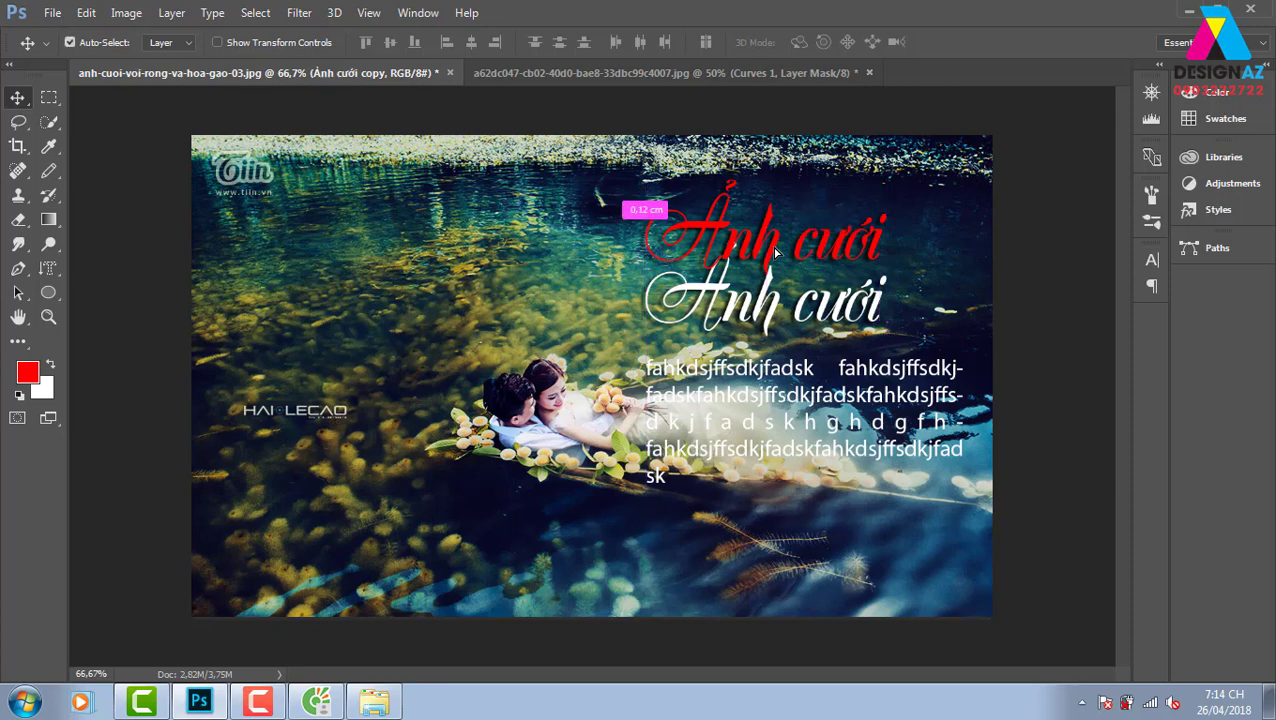
left_click_drag(776, 253, 776, 315)
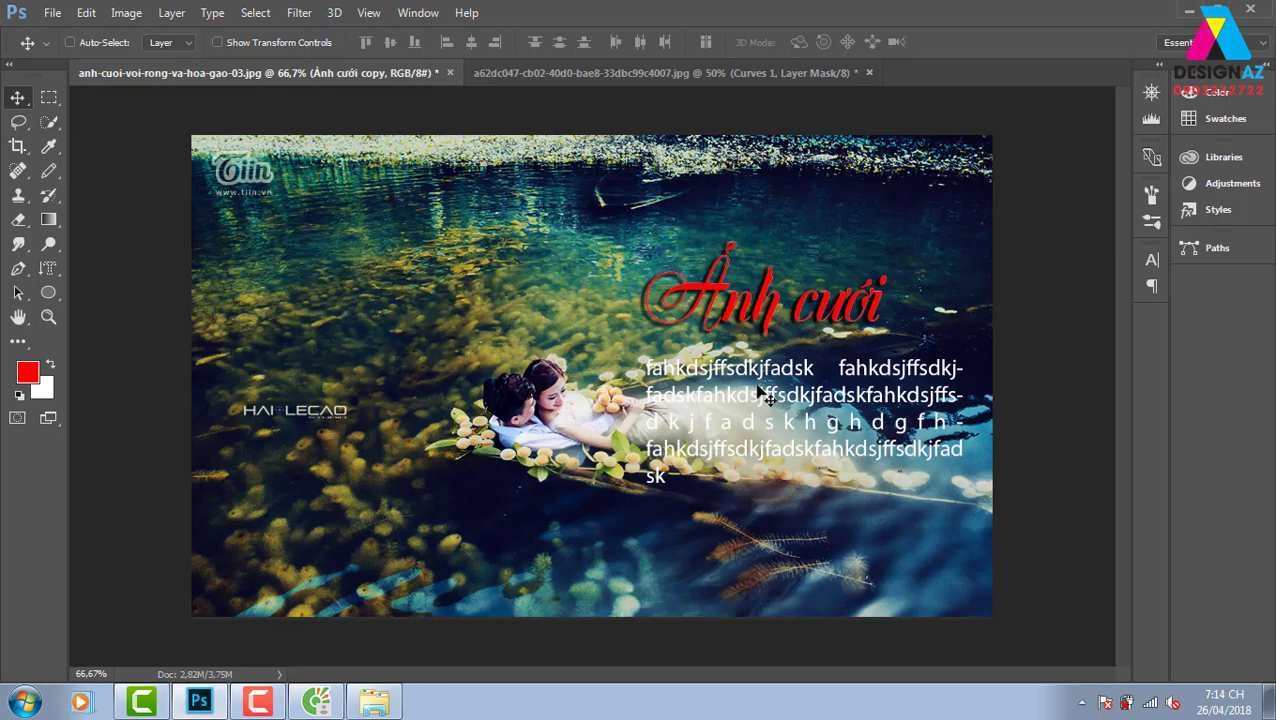
Step: Show the Timeline panel from the Window menu beneath the -03 photo
left_click(420, 13)
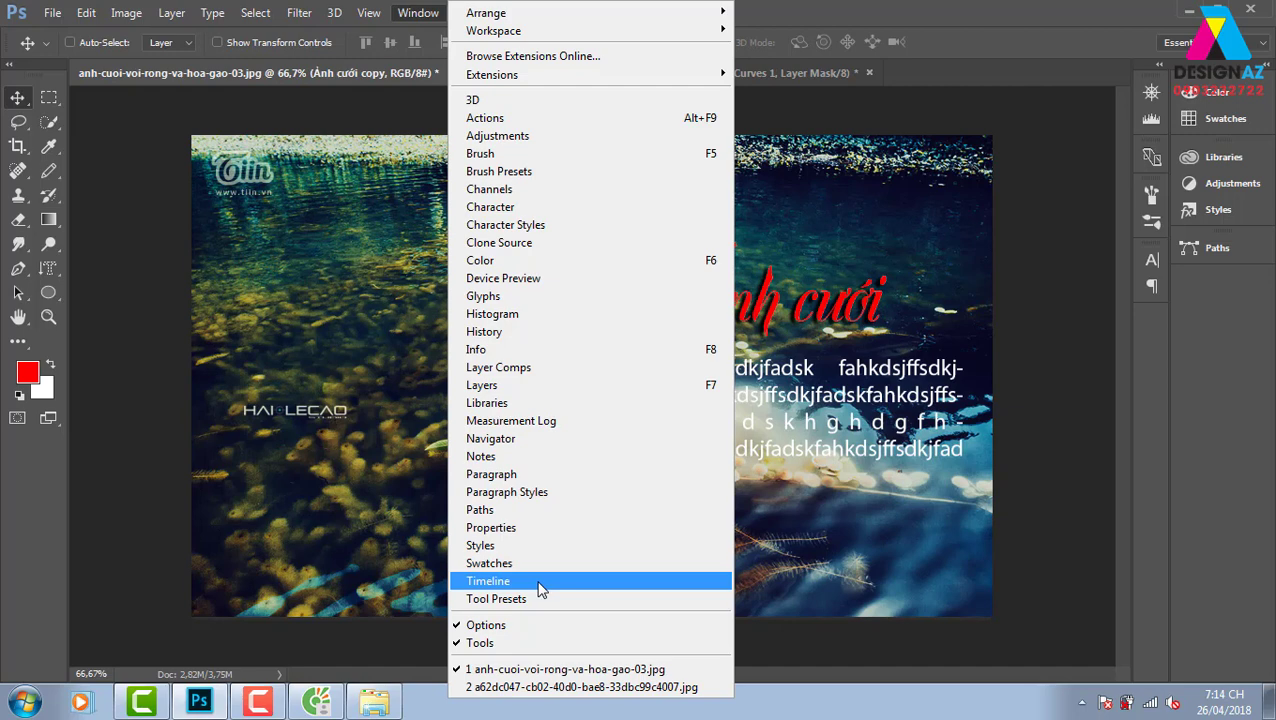
left_click(539, 585)
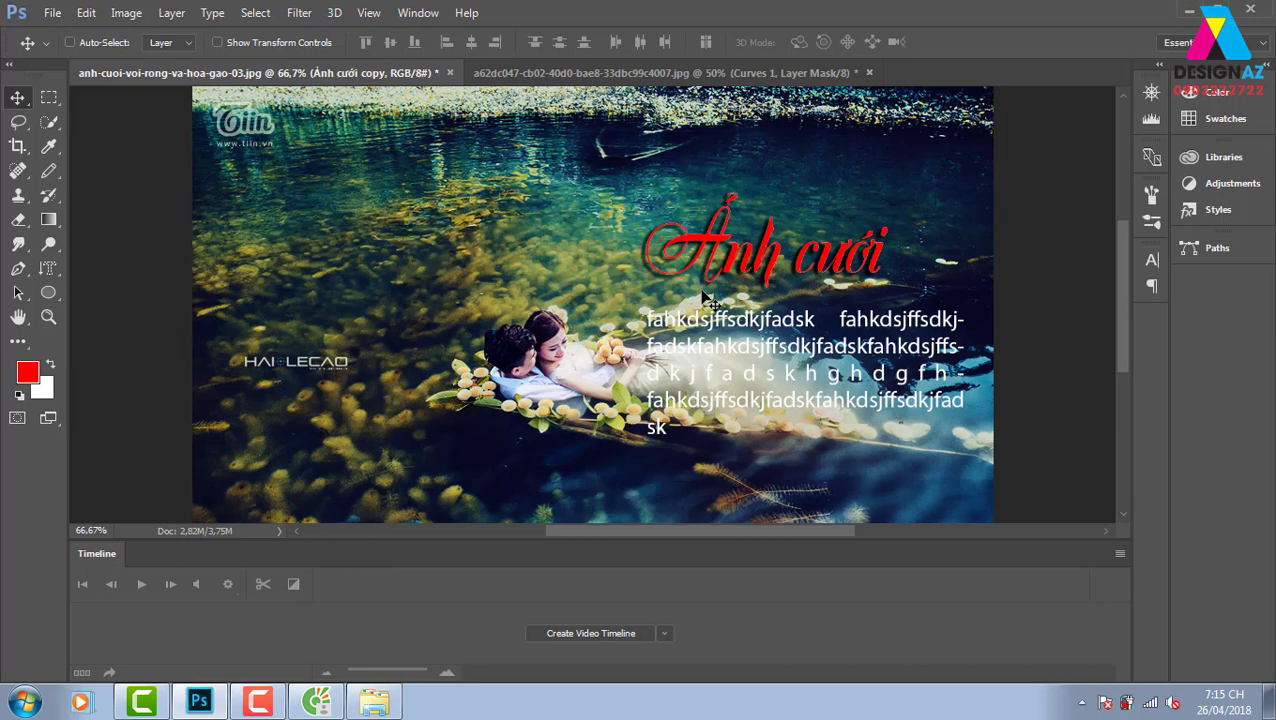
key("F7")
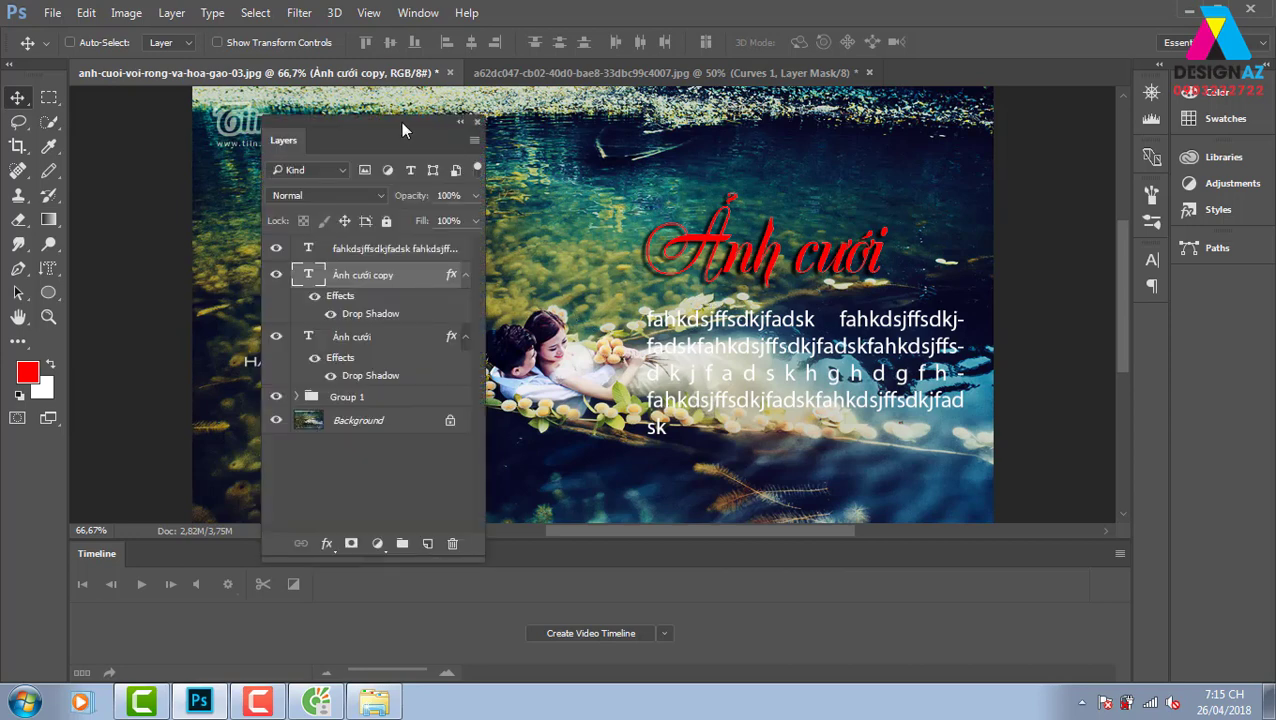
Step: Select the Ảnh cưới copy layer and turn a new video timeline into a single-frame animation
left_click_drag(401, 122, 1038, 105)
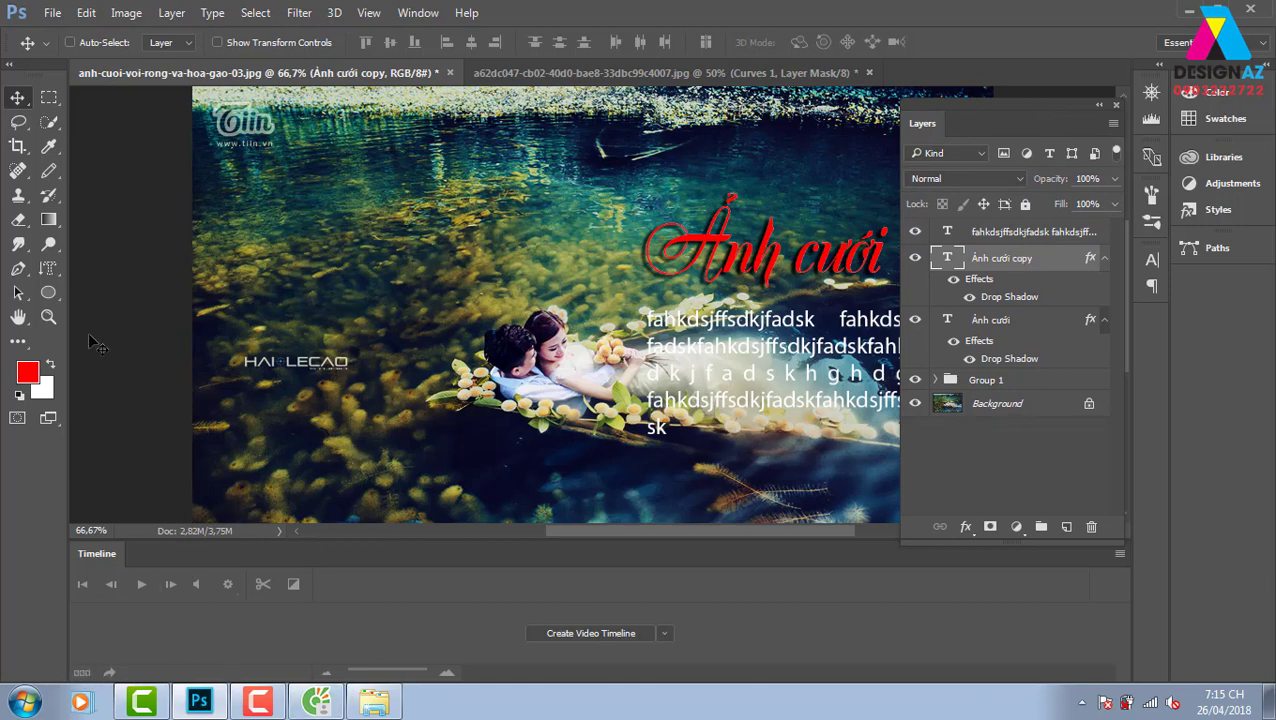
right_click(711, 252)
left_click(740, 252)
left_click(618, 628)
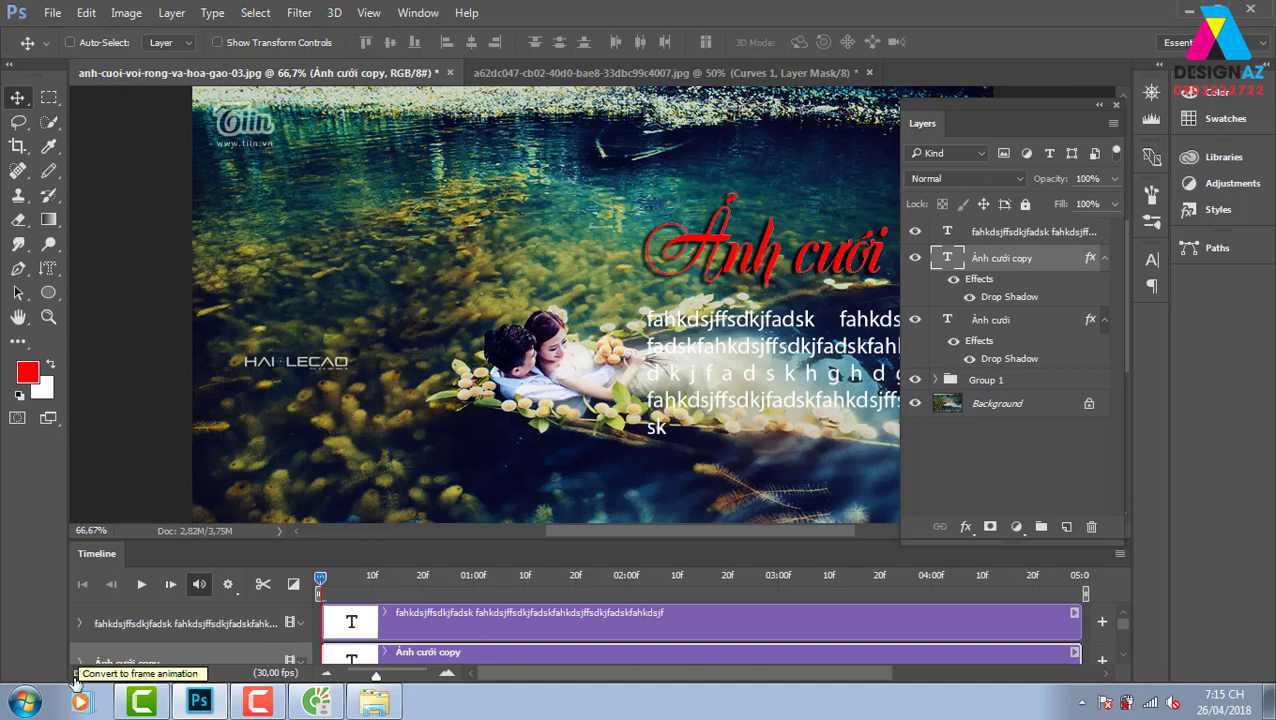
left_click(80, 672)
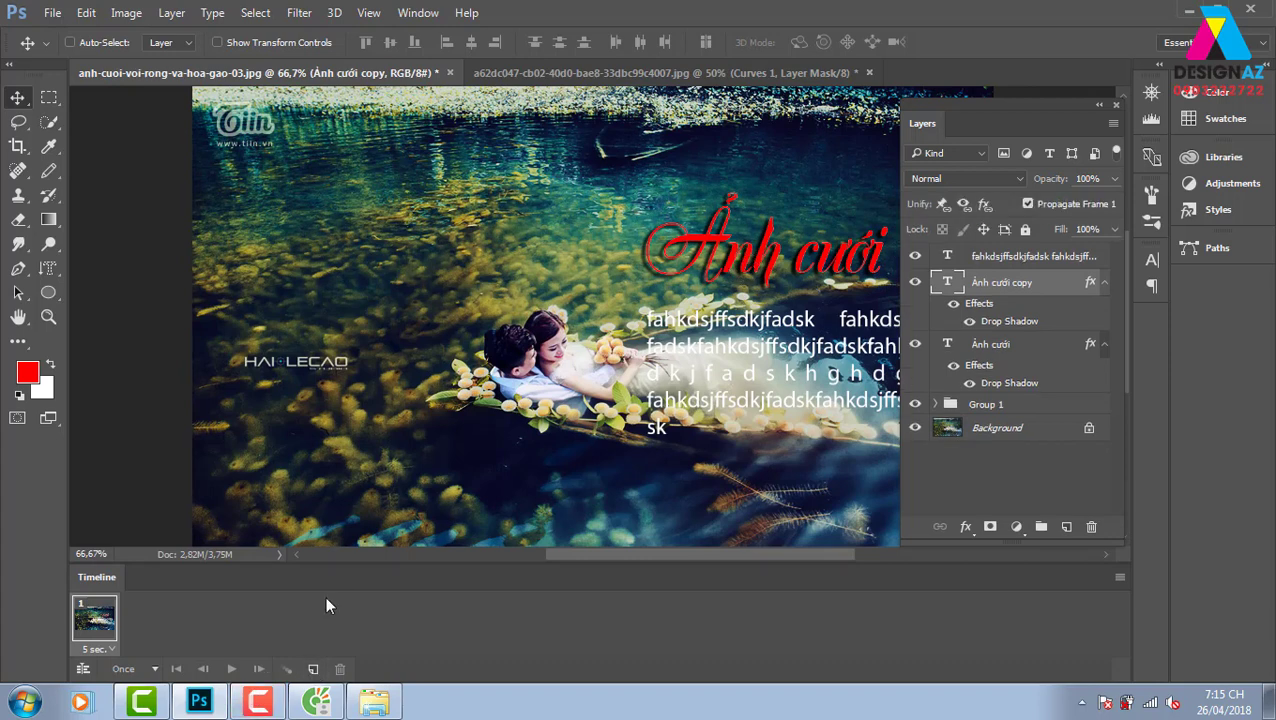
Step: Duplicate the frame, hide the red Ảnh cưới copy layer in frame 2, and play both frames
left_click(111, 650)
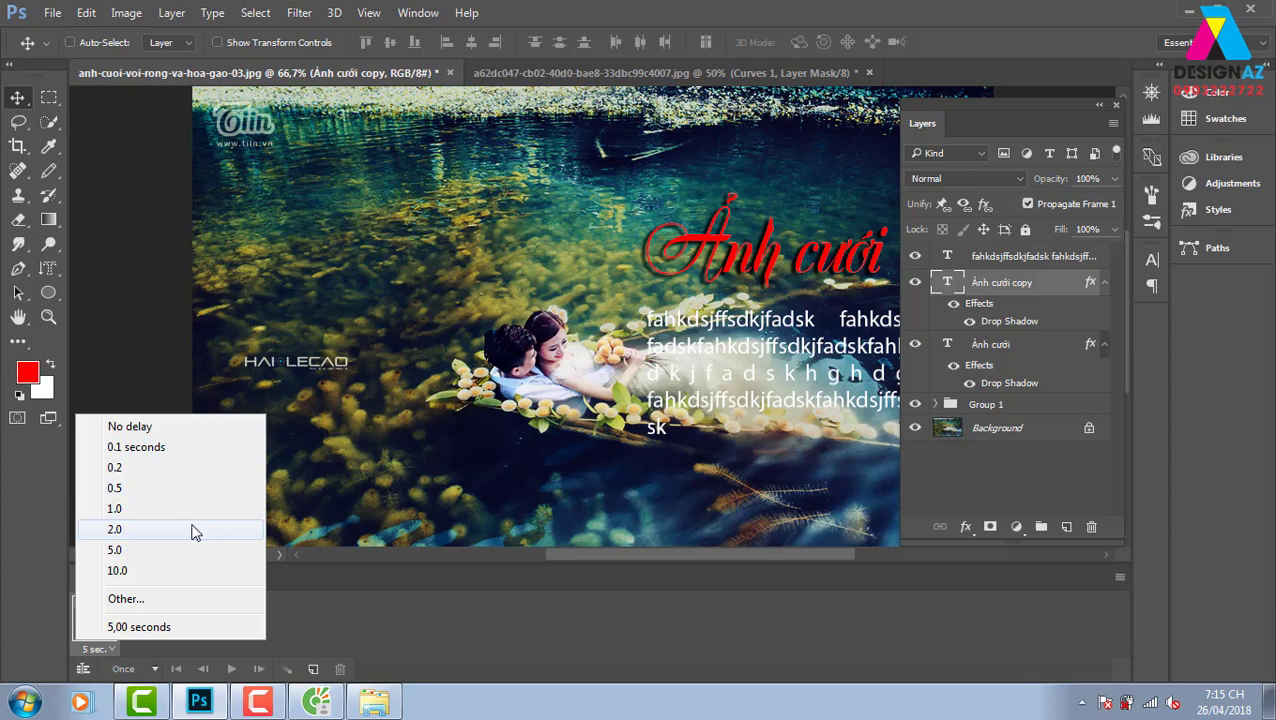
left_click(314, 649)
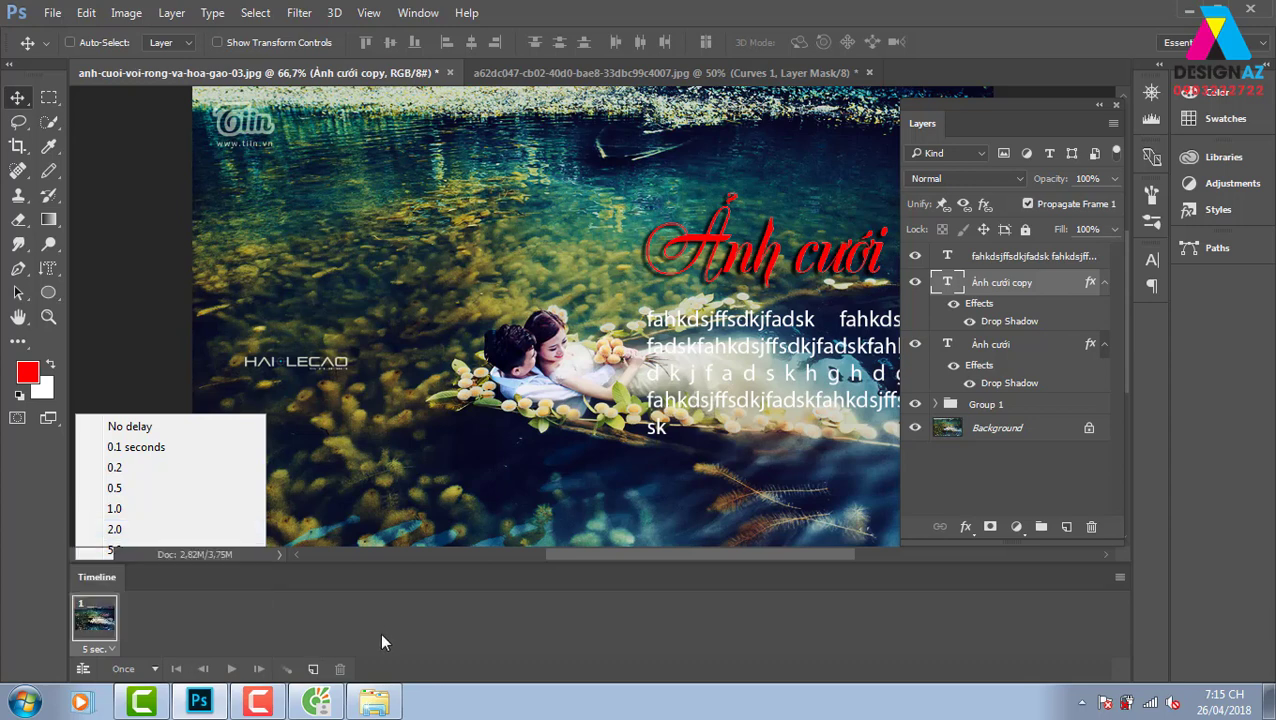
left_click(314, 670)
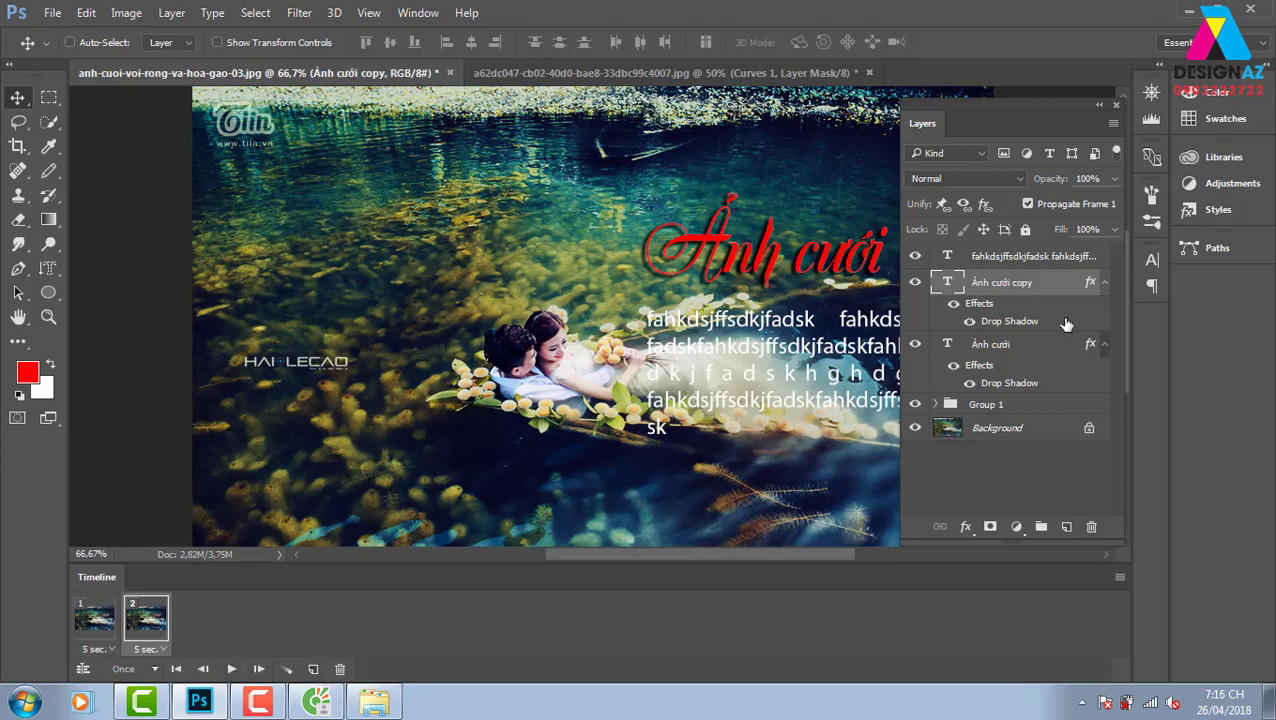
left_click(915, 283)
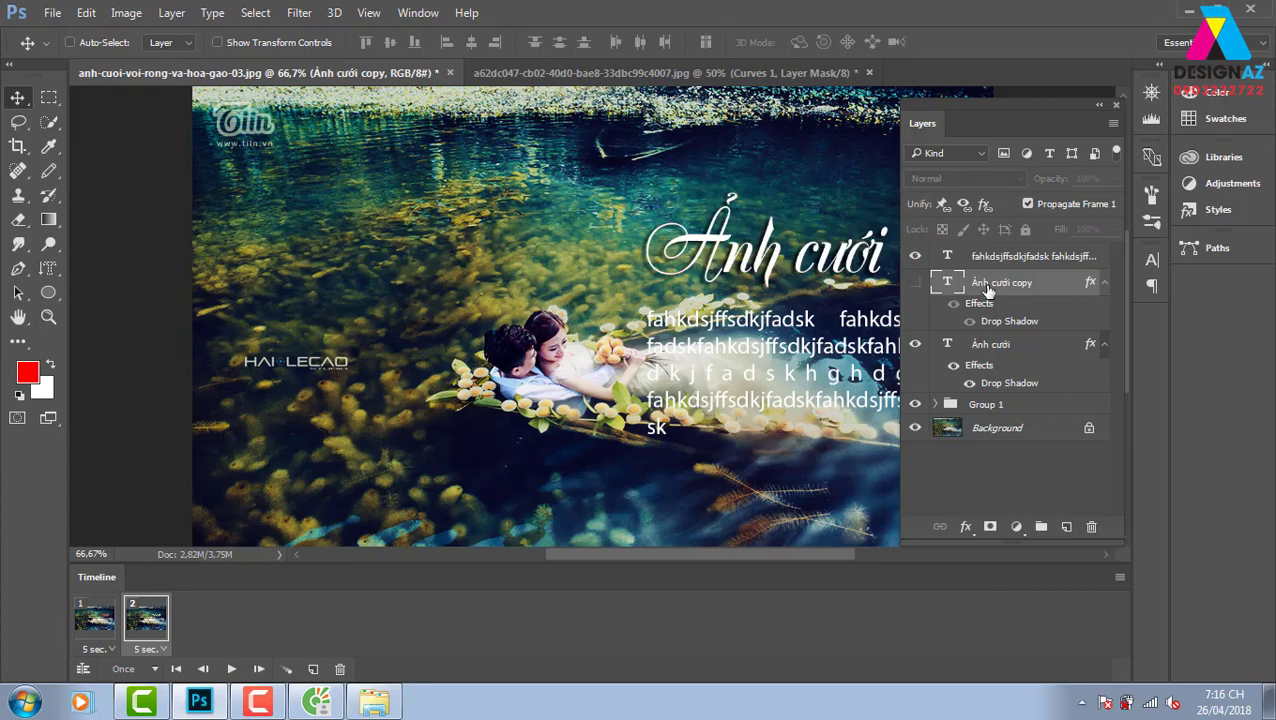
left_click(97, 620)
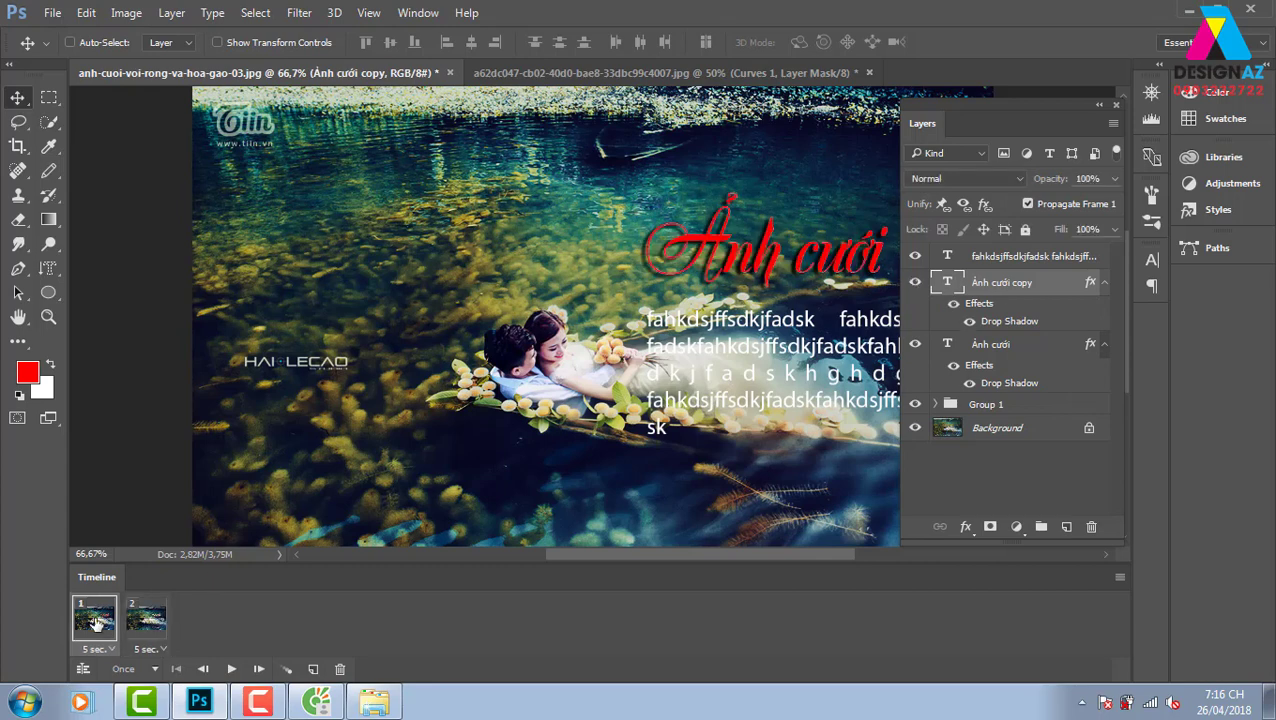
left_click(140, 645)
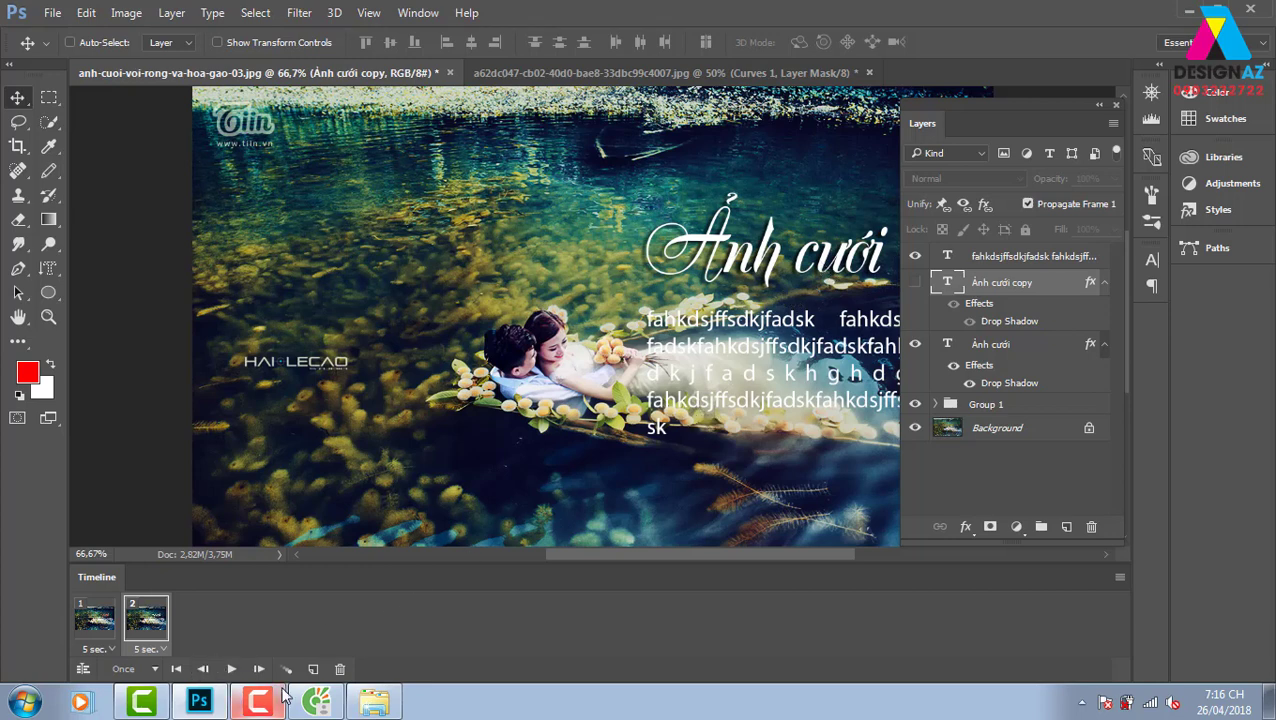
left_click(231, 669)
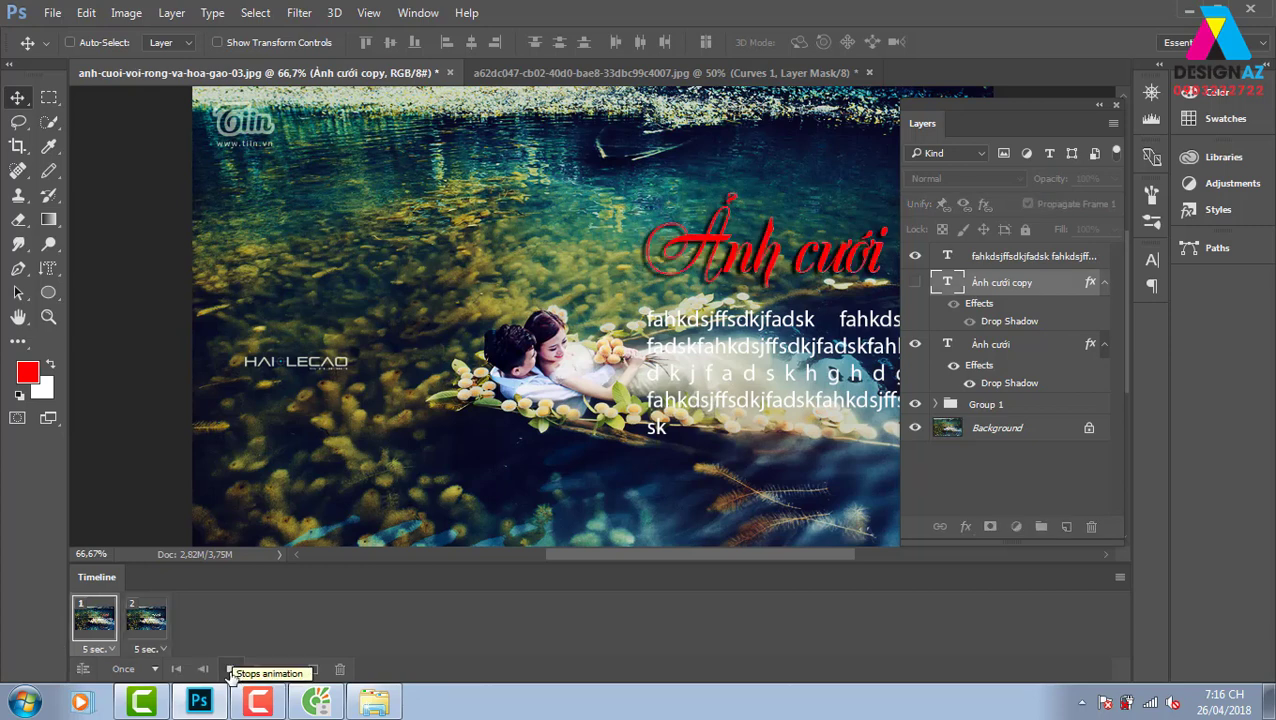
Step: Give both frames a 0.2-second delay, set looping to Forever, and preview the animation
left_click(231, 669)
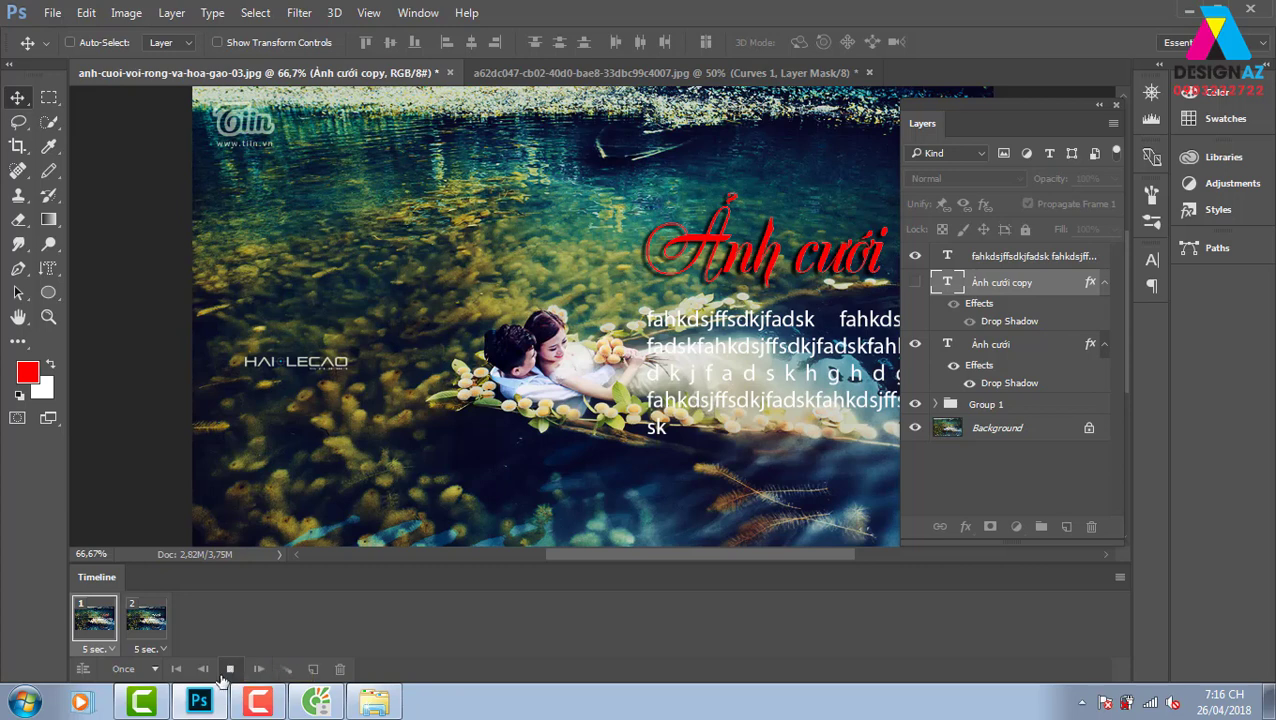
left_click(152, 649)
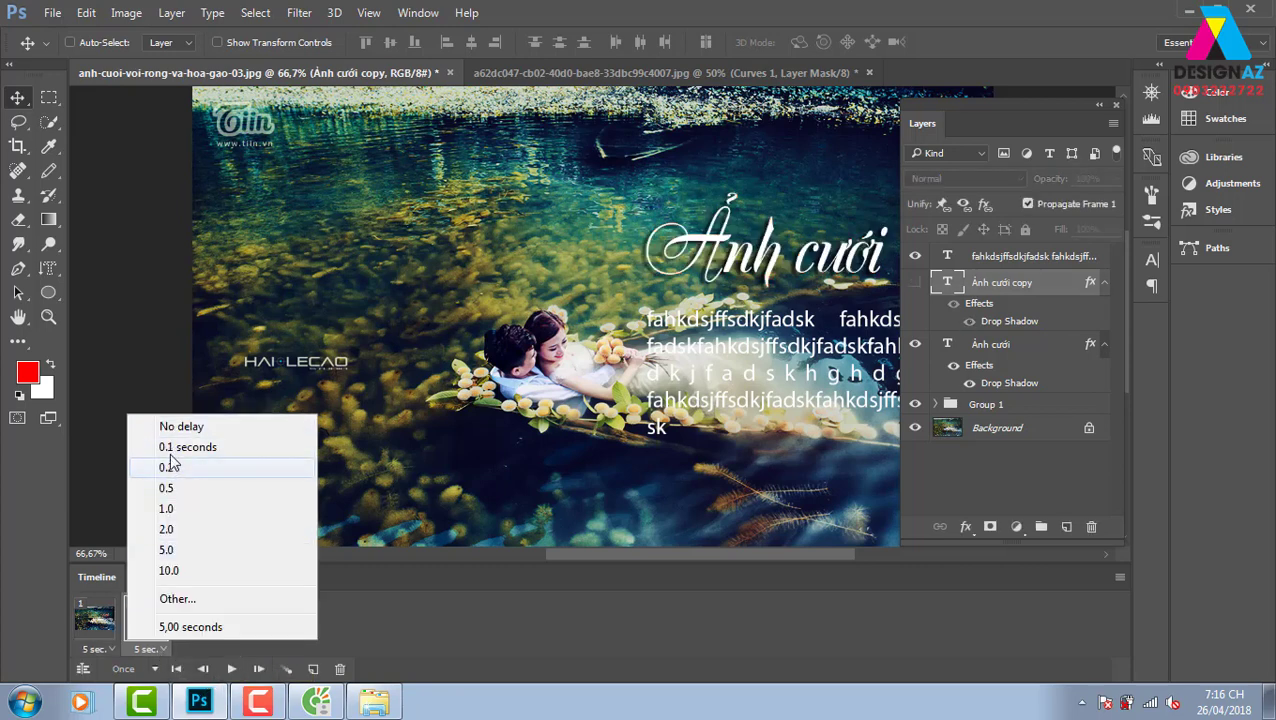
left_click(170, 468)
left_click(113, 649)
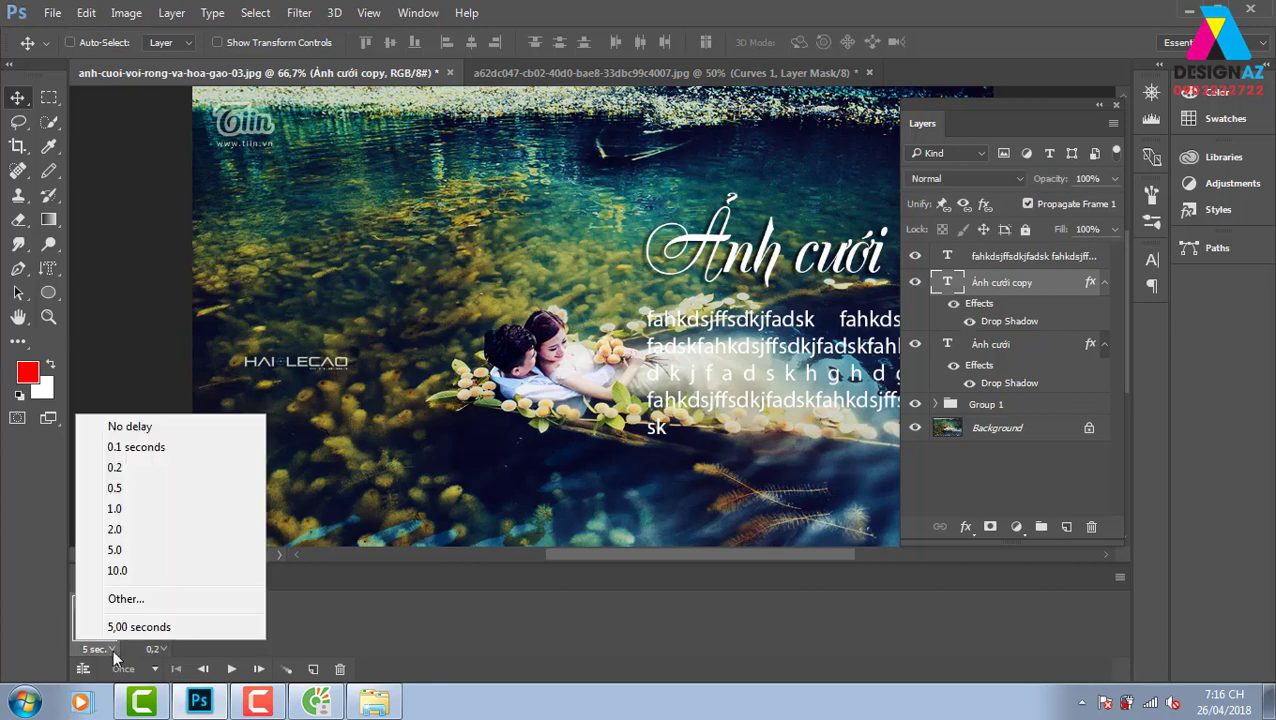
left_click(127, 467)
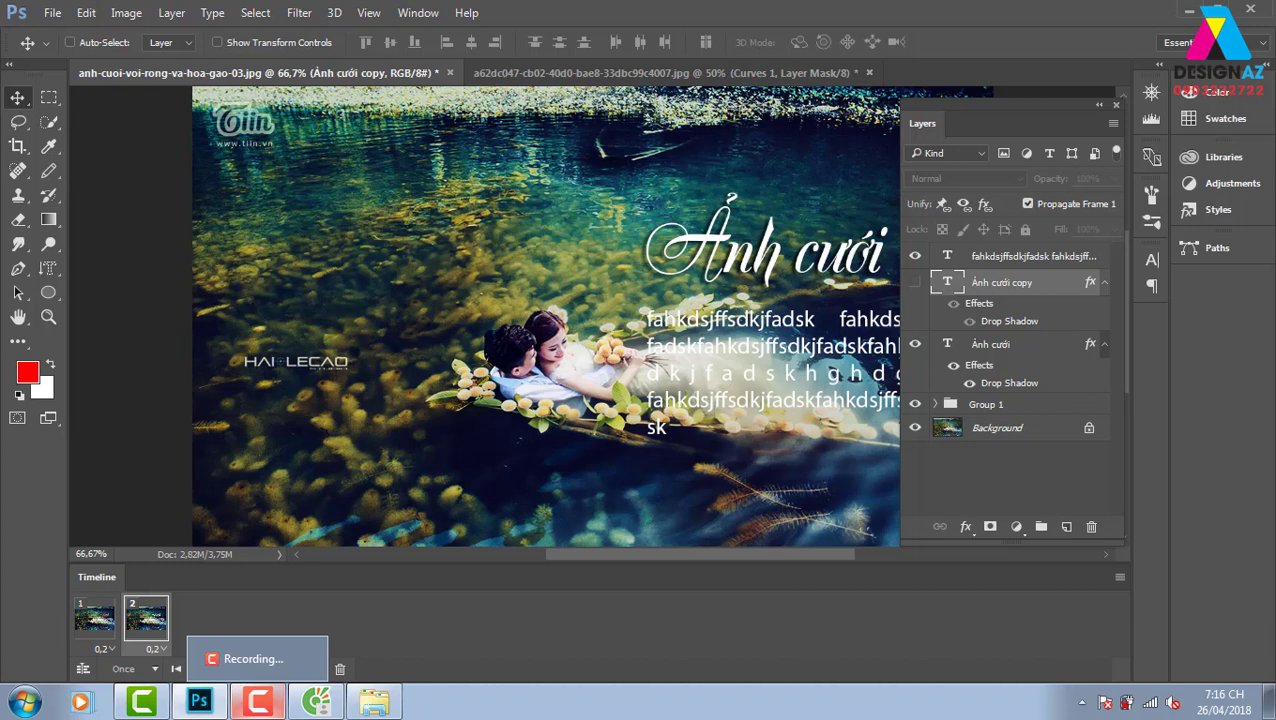
left_click(152, 668)
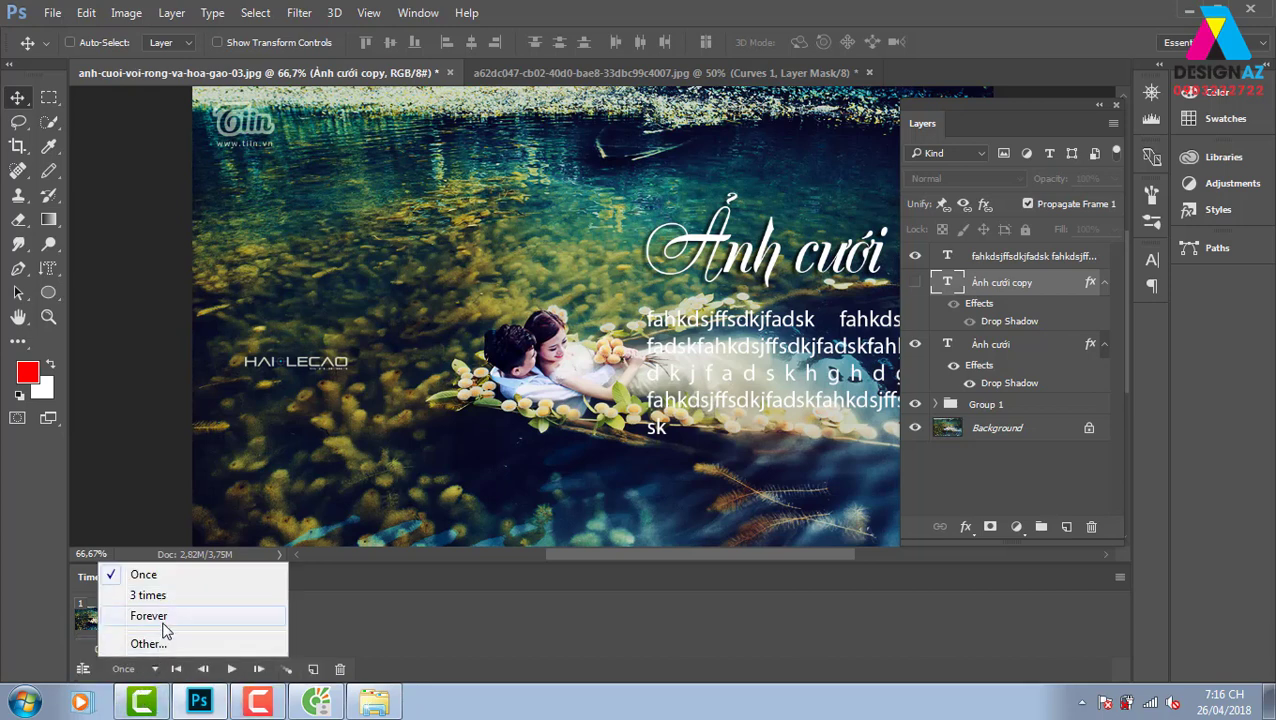
left_click(160, 616)
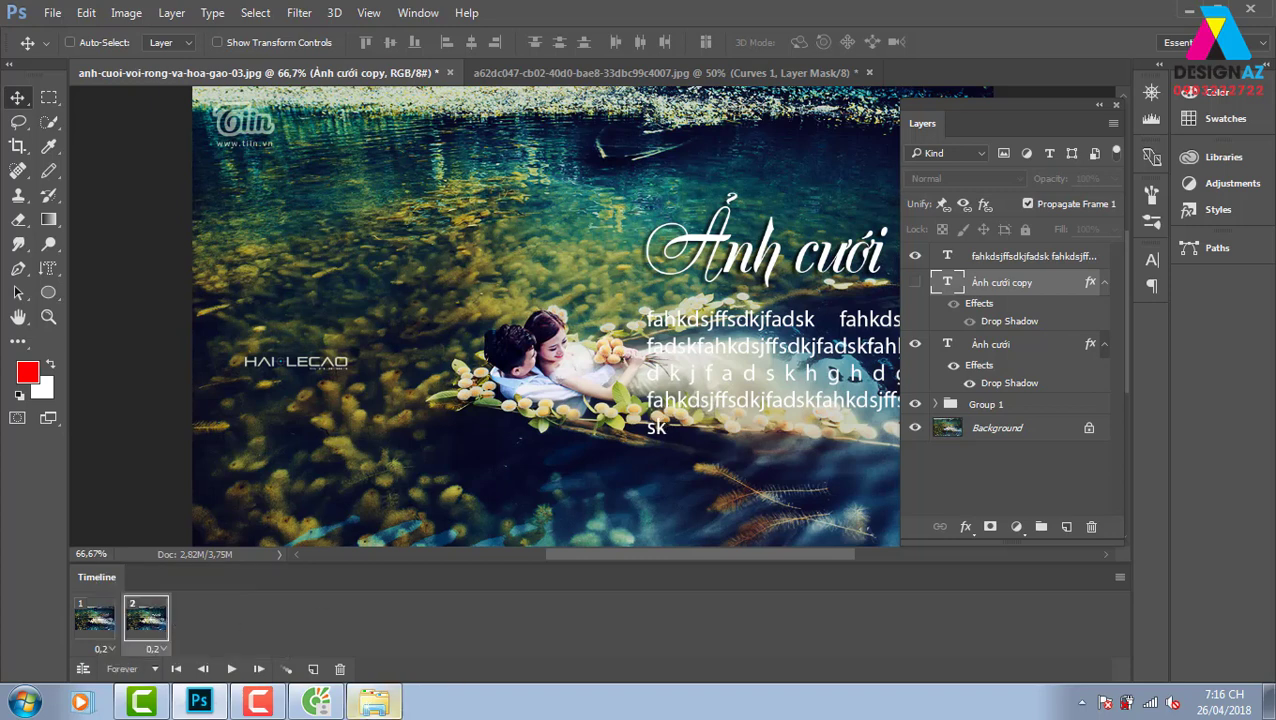
left_click(231, 668)
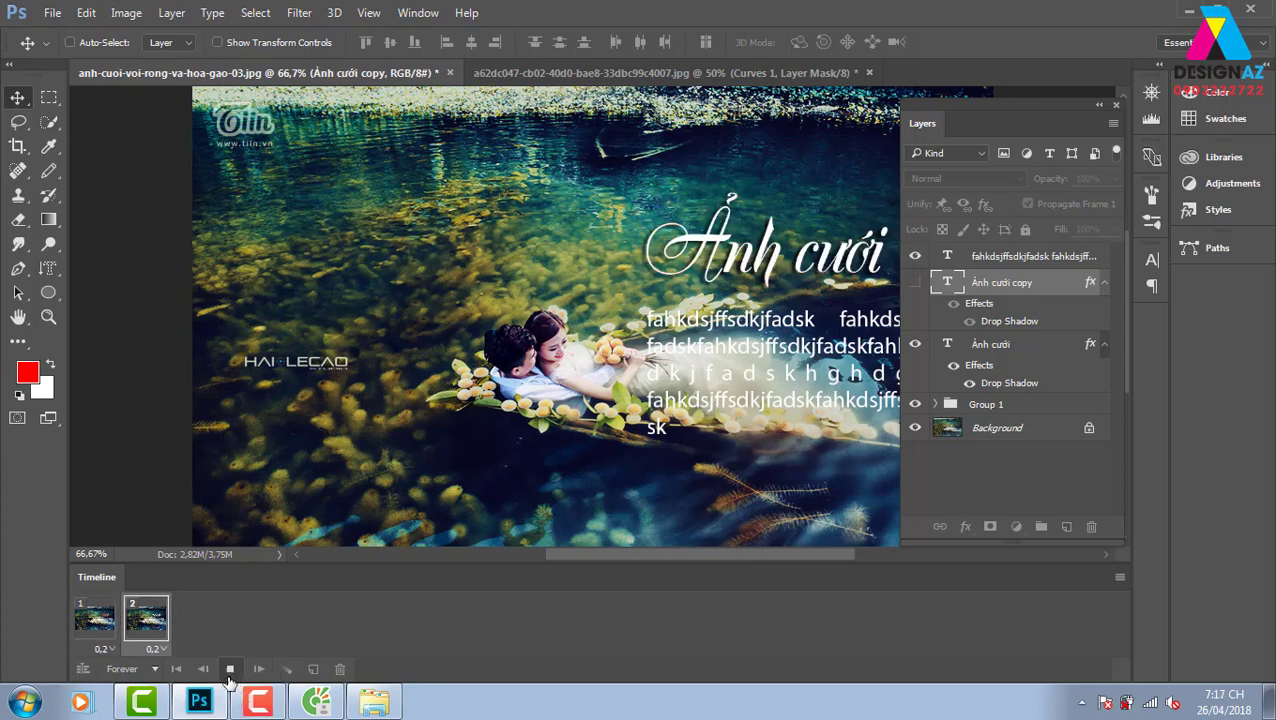
Step: Stop the preview and shorten both frames' delay to 0.1 seconds
left_click(228, 672)
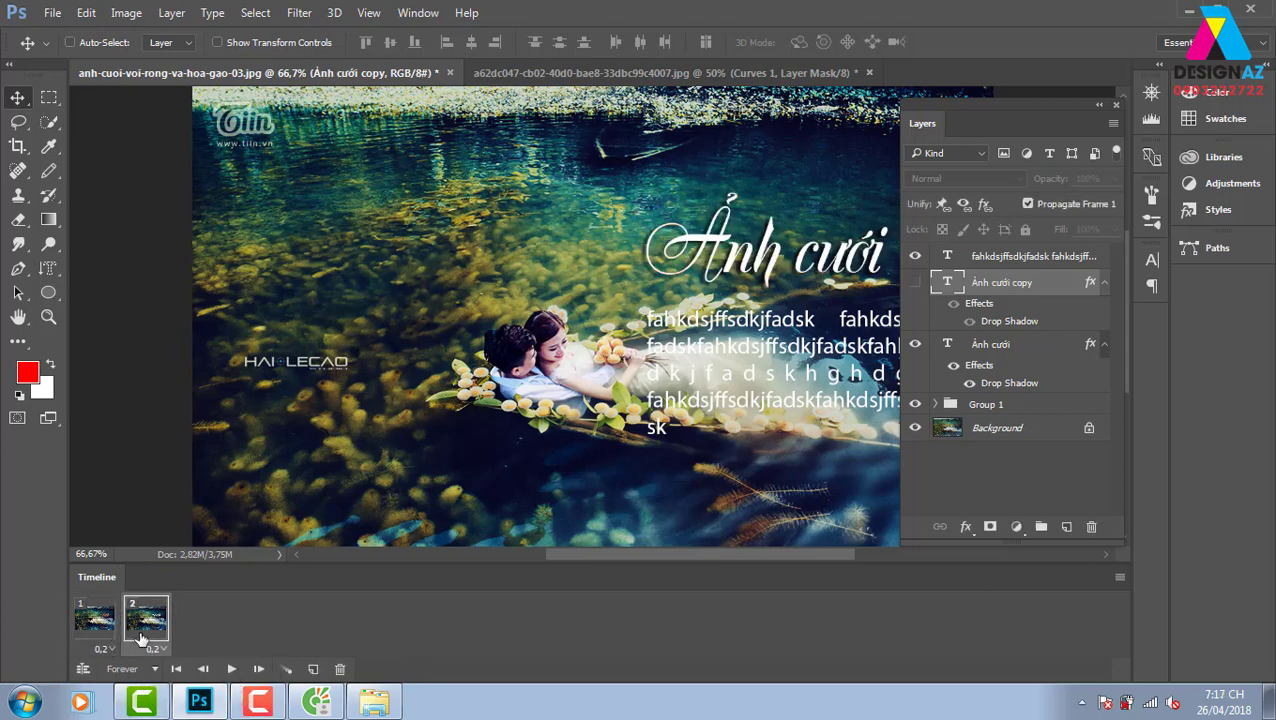
left_click(156, 649)
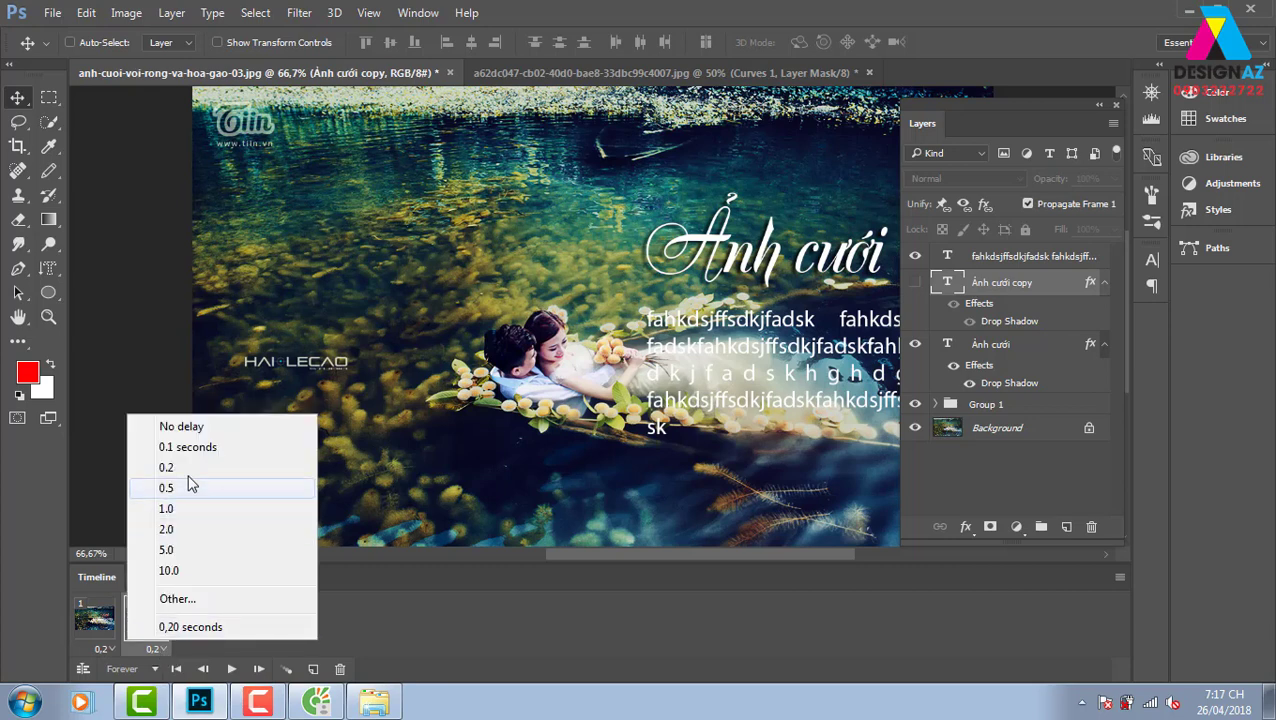
left_click(185, 447)
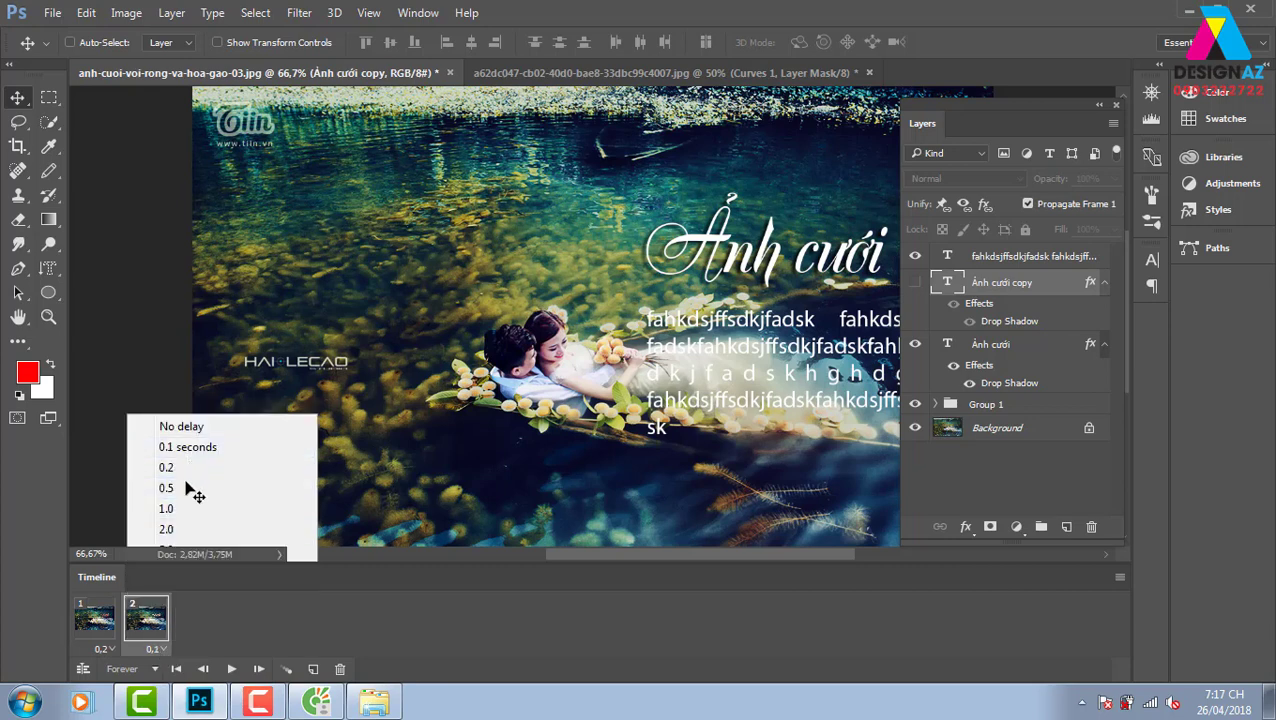
left_click(110, 649)
left_click(137, 457)
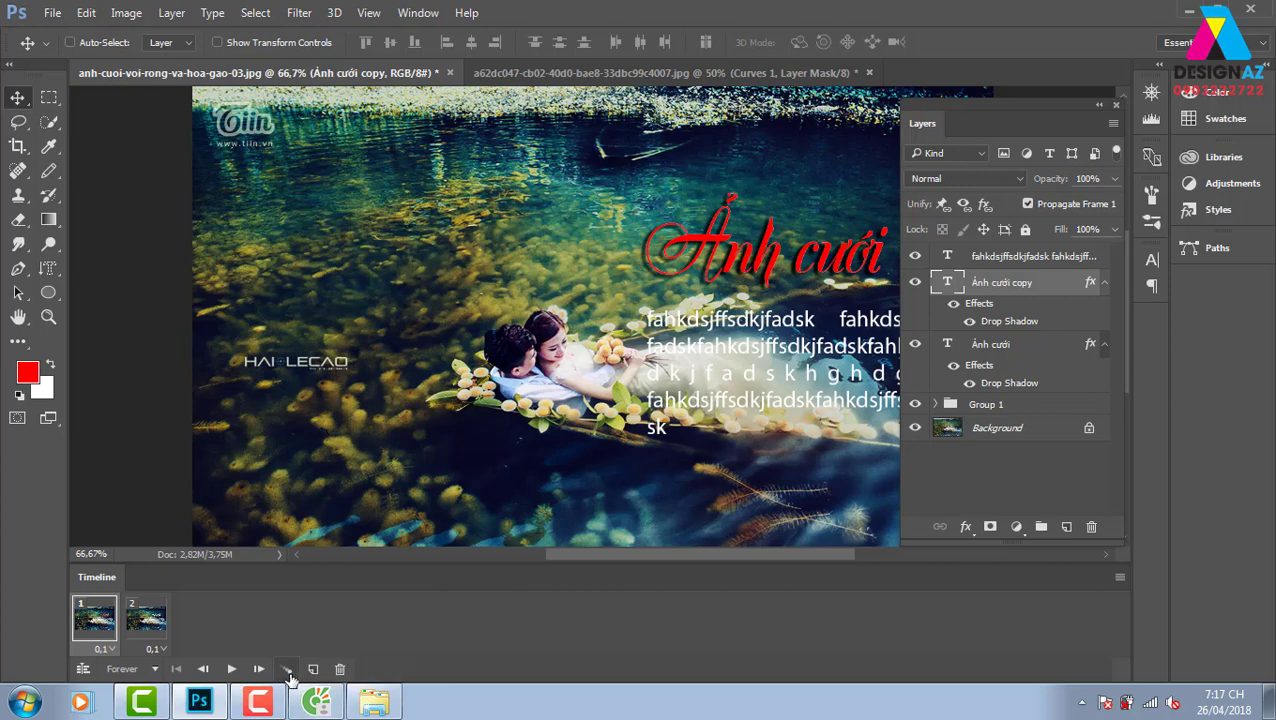
Step: Tween 5 in-between frames from red to white and play the seven-frame animation
left_click(288, 669)
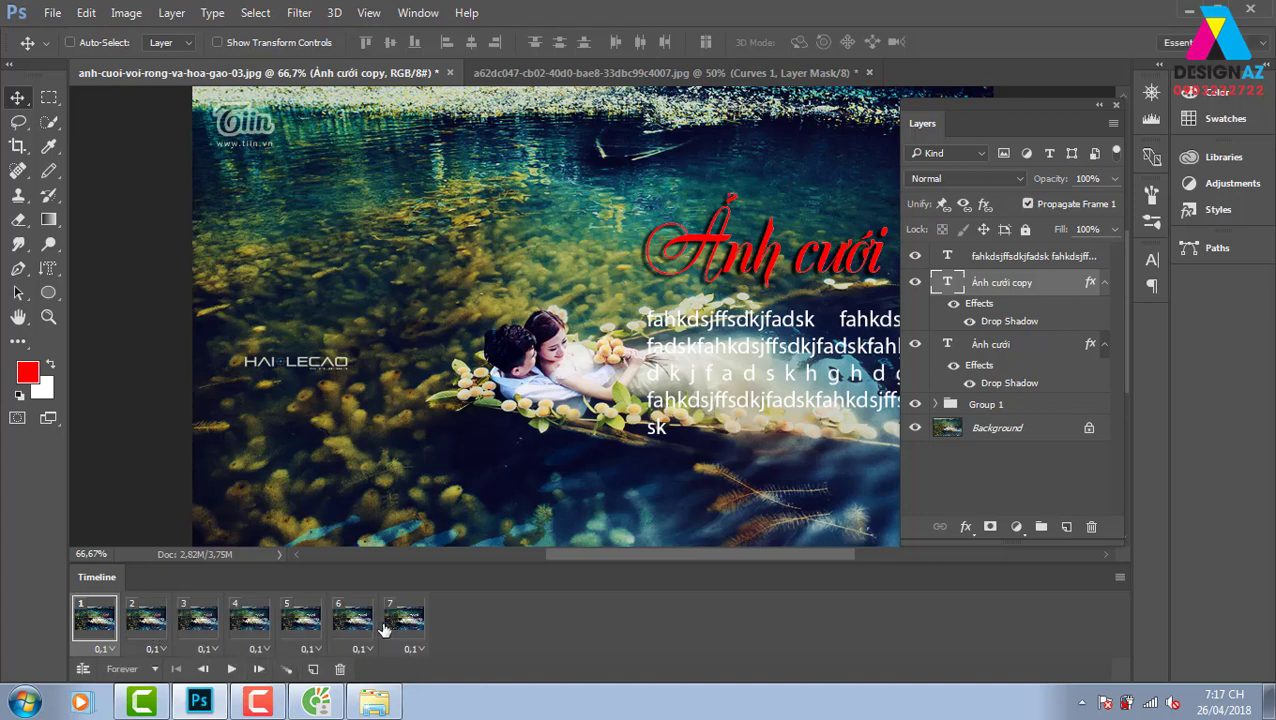
left_click(229, 675)
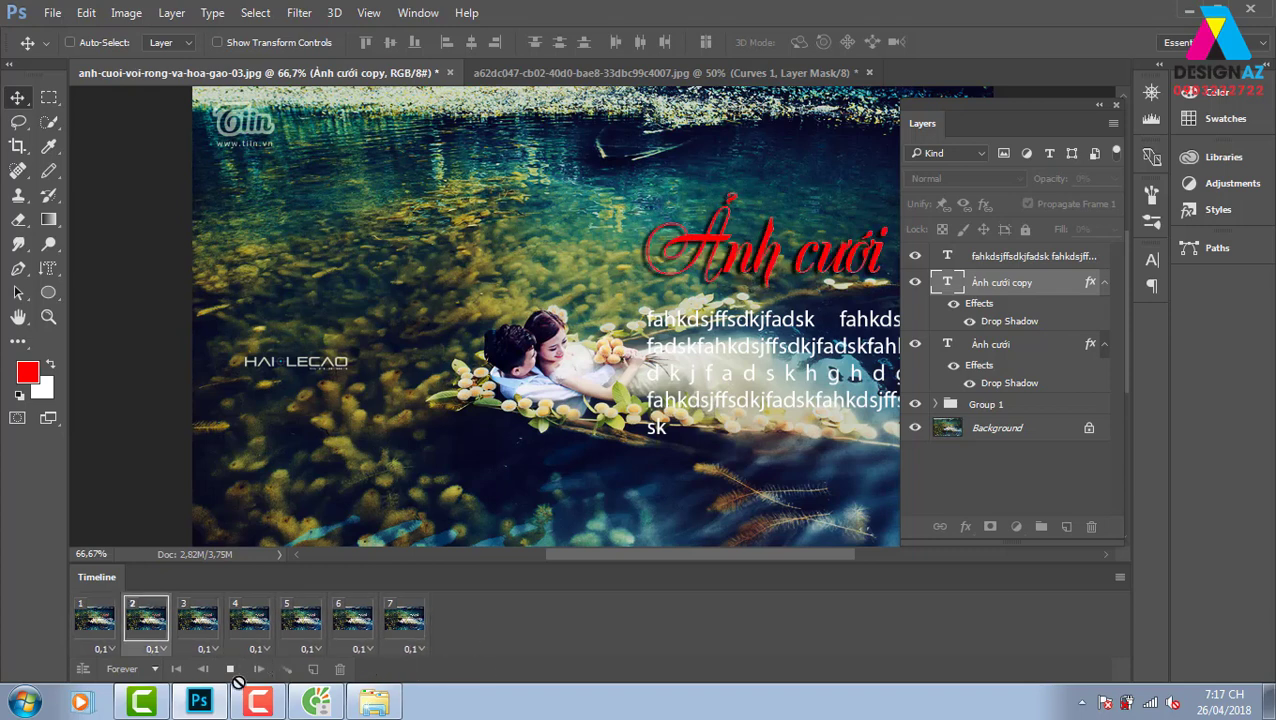
Step: Stop playback with Space and bring up the File export options
key("space")
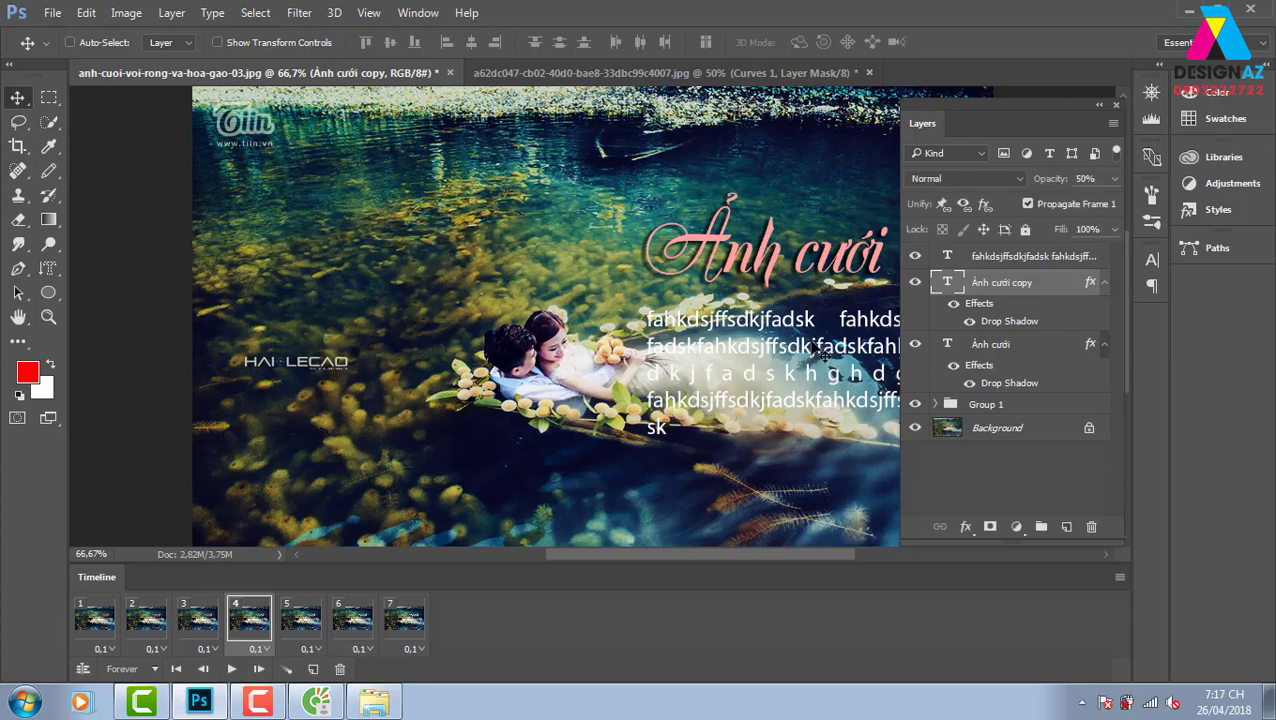
left_click(52, 12)
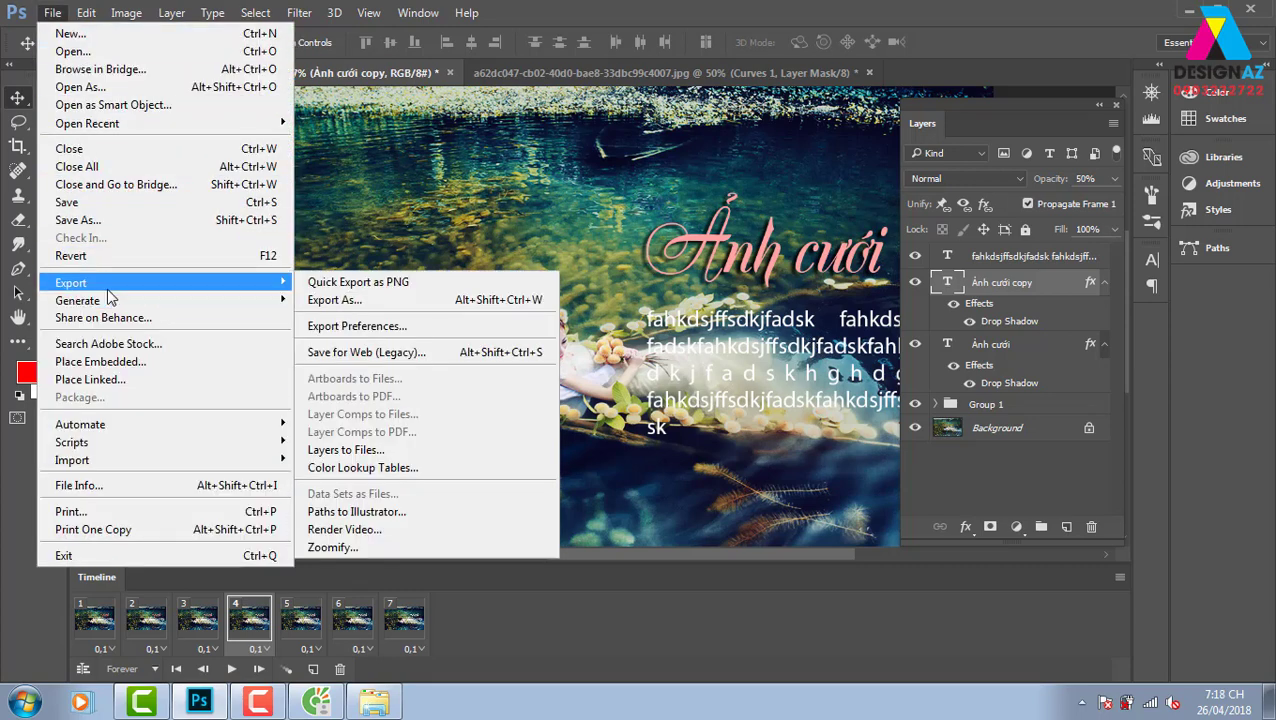
mouse_move(71, 283)
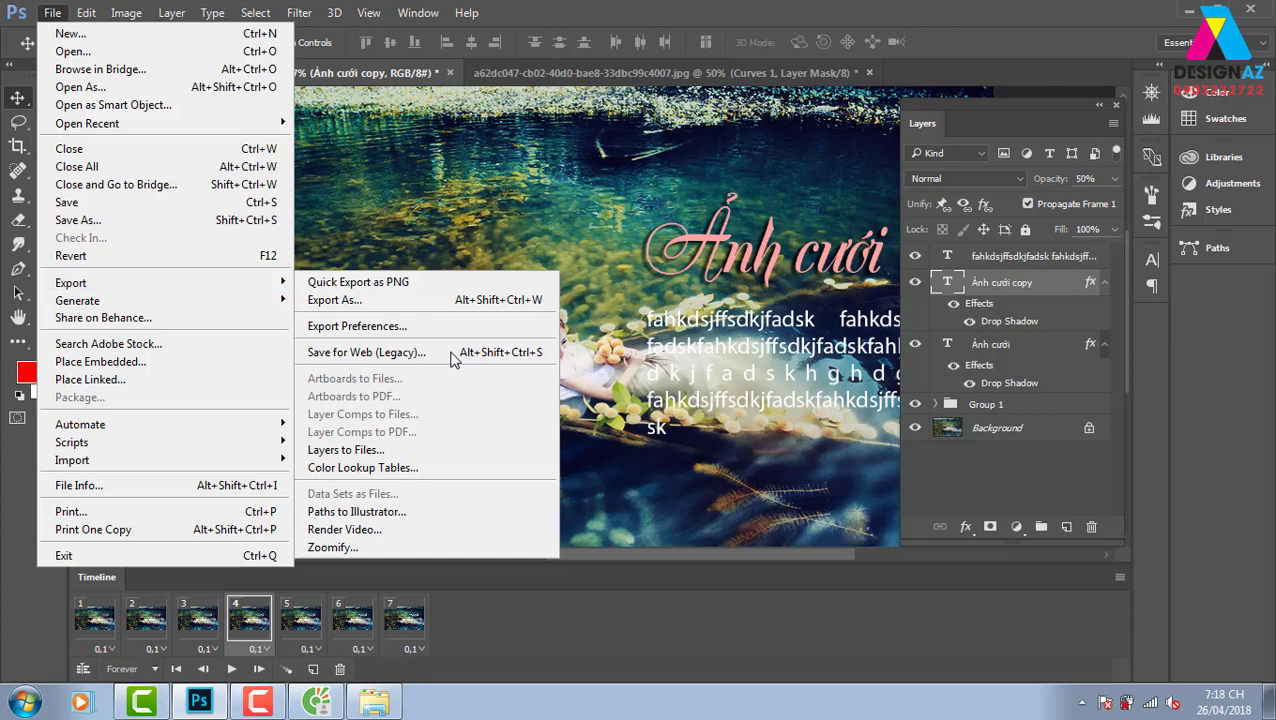
Step: Open Save for Web and choose GIF as the output format
left_click(366, 352)
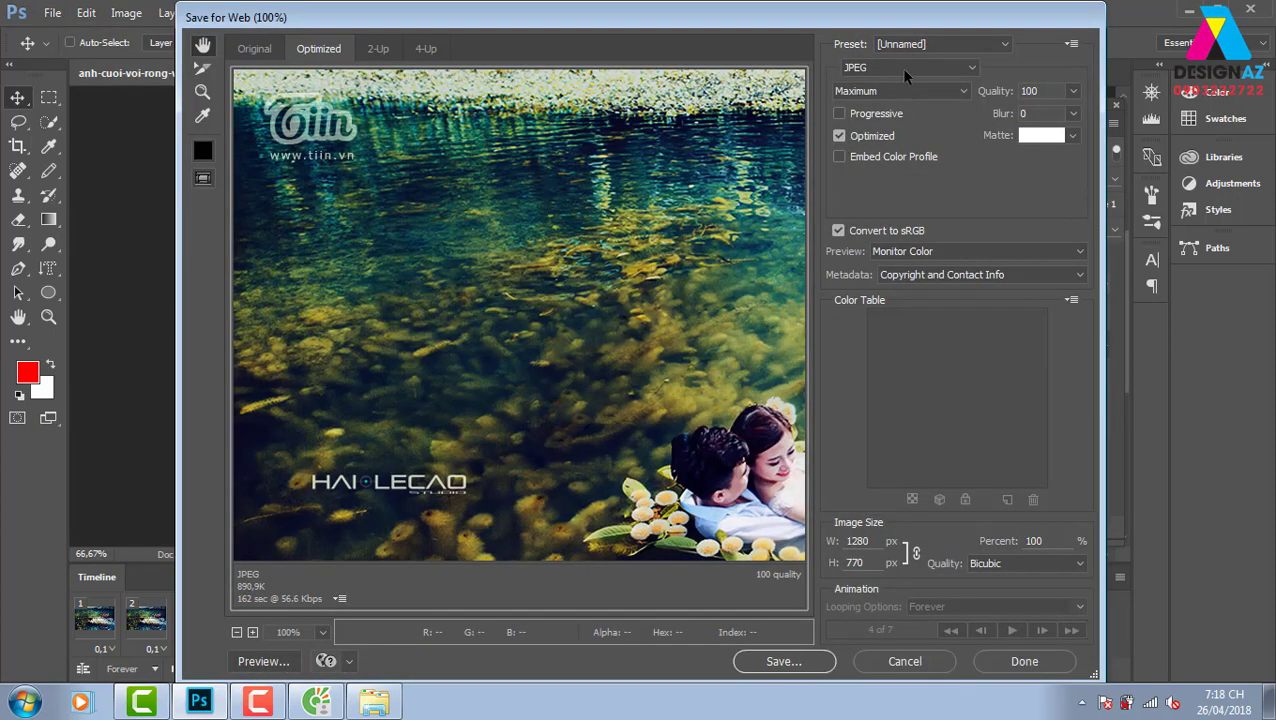
left_click(907, 68)
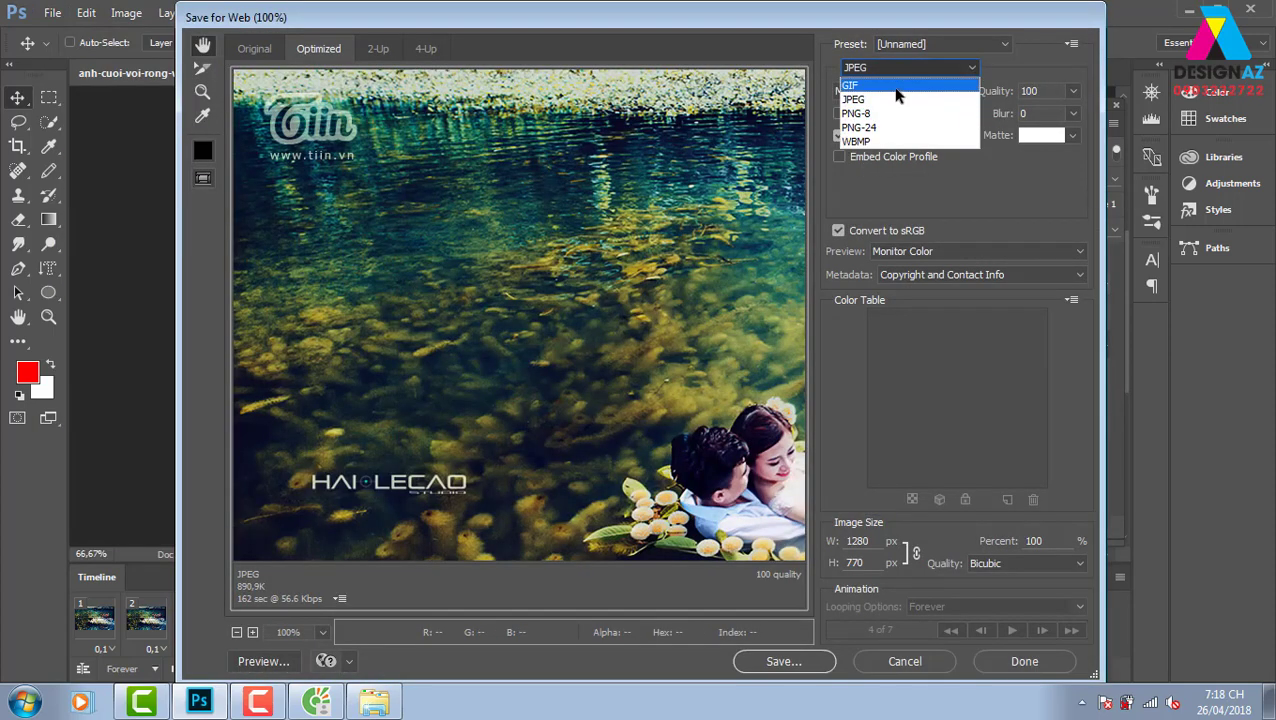
left_click(895, 87)
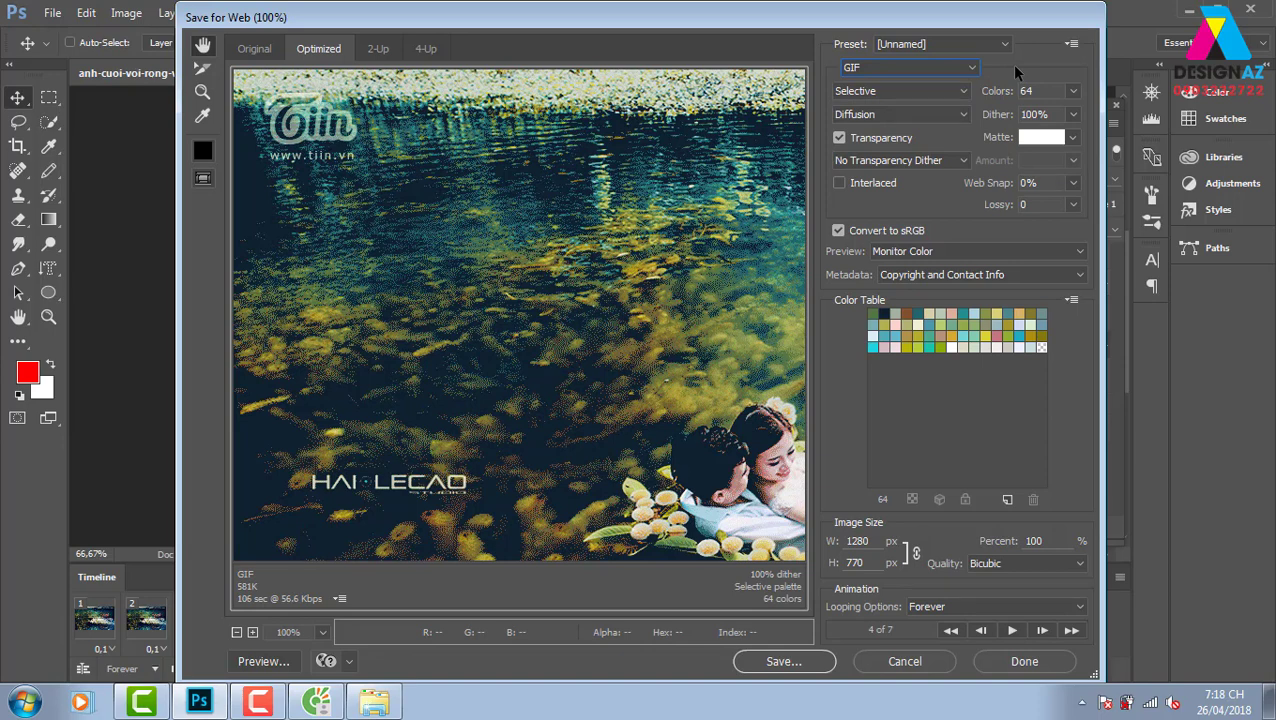
Step: Compare 256, 16 and 4 colour palettes, keep 256 colours, and proceed to saving
left_click(1073, 91)
left_click(1024, 256)
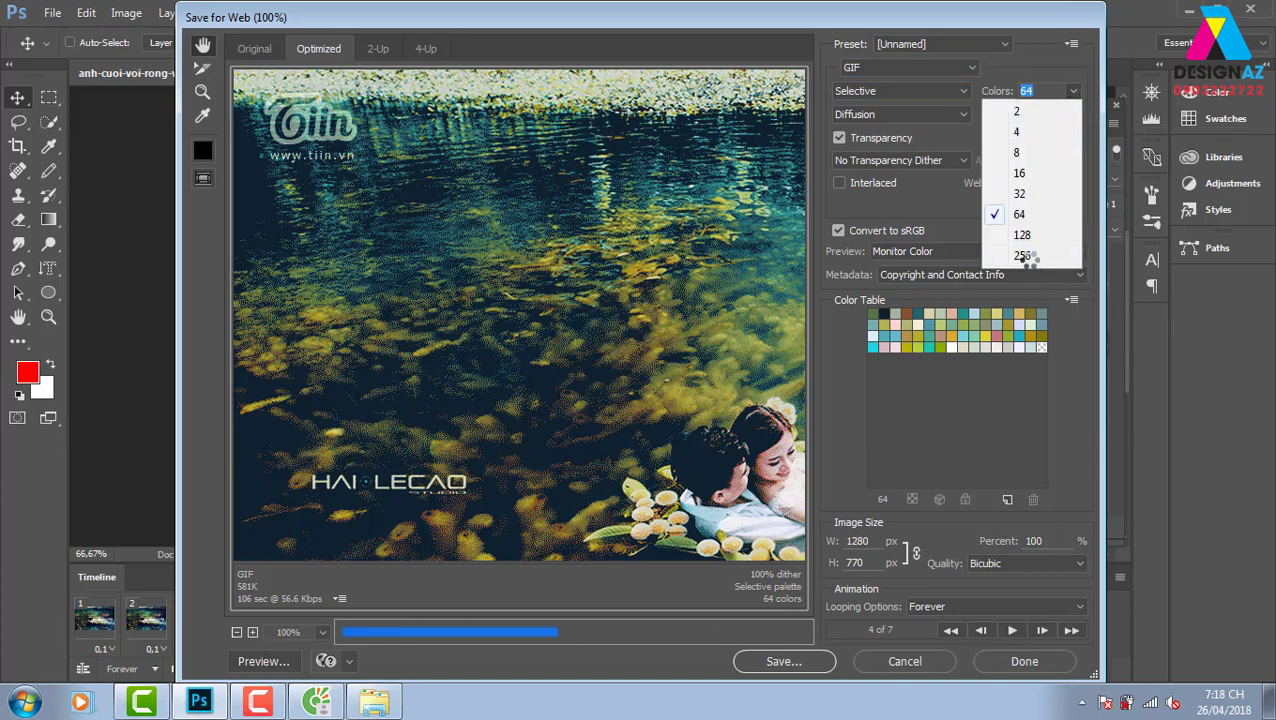
left_click(1072, 93)
left_click(1020, 173)
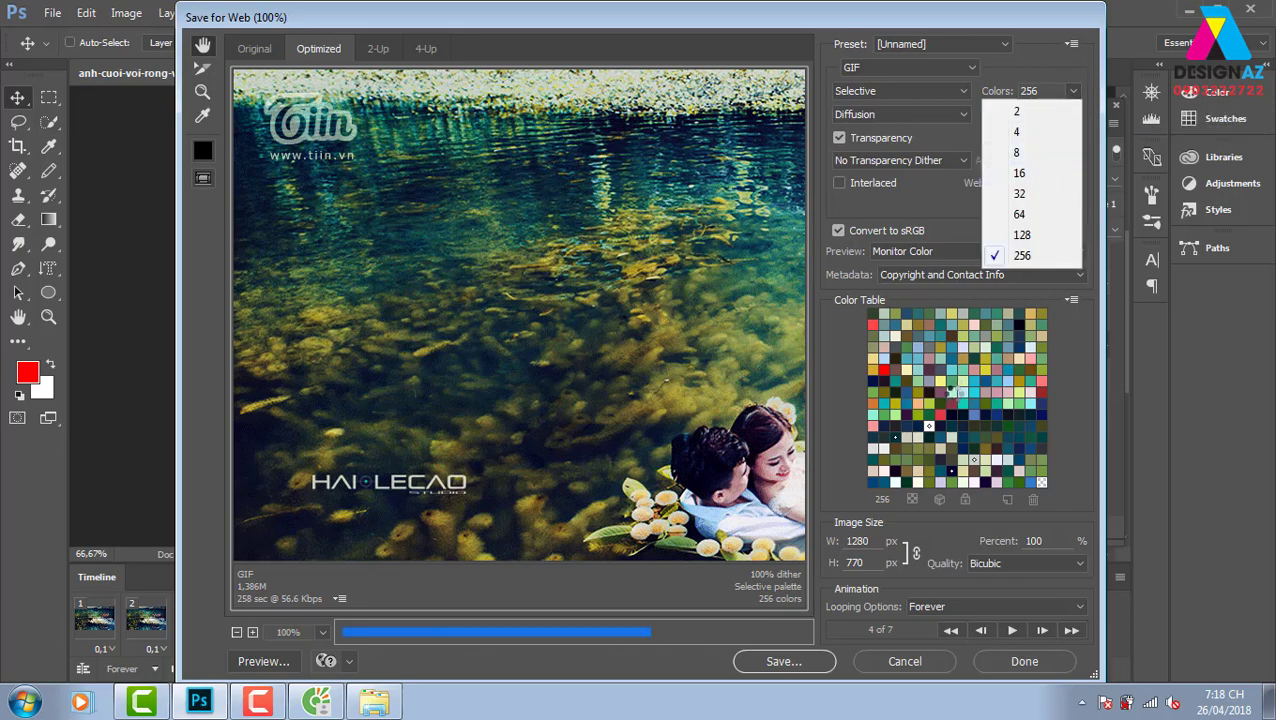
left_click(1073, 91)
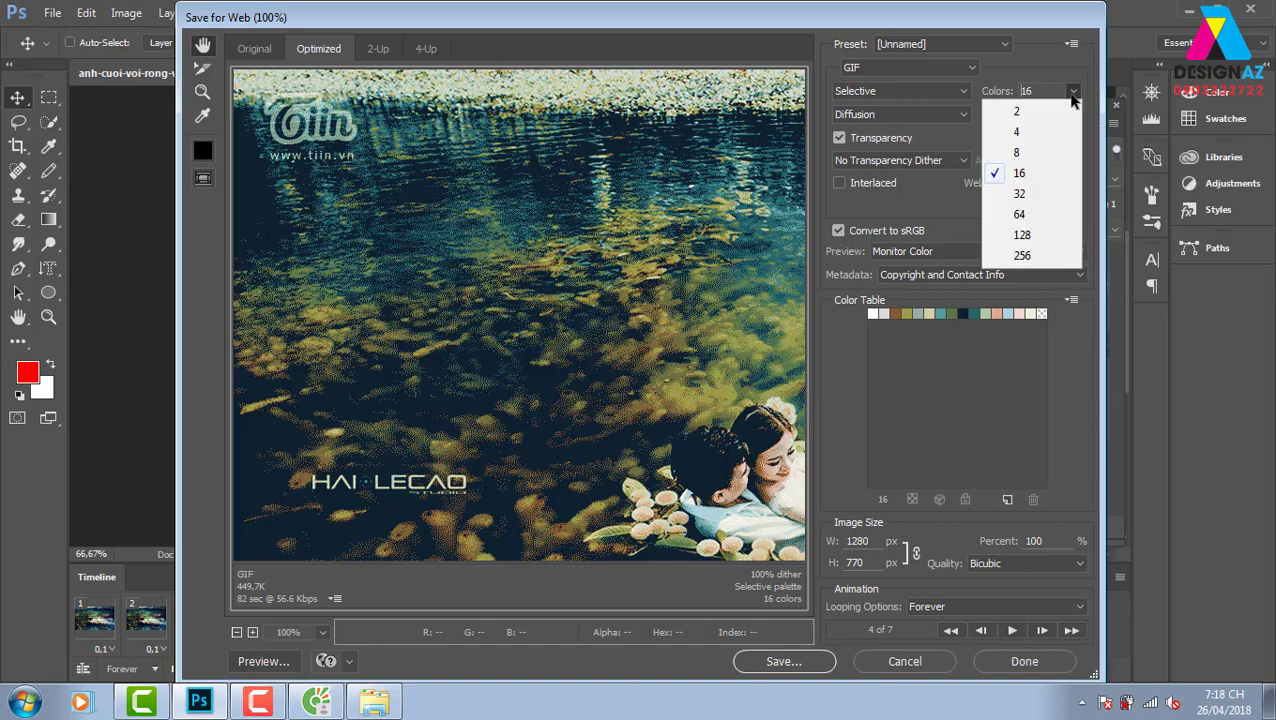
left_click(1045, 140)
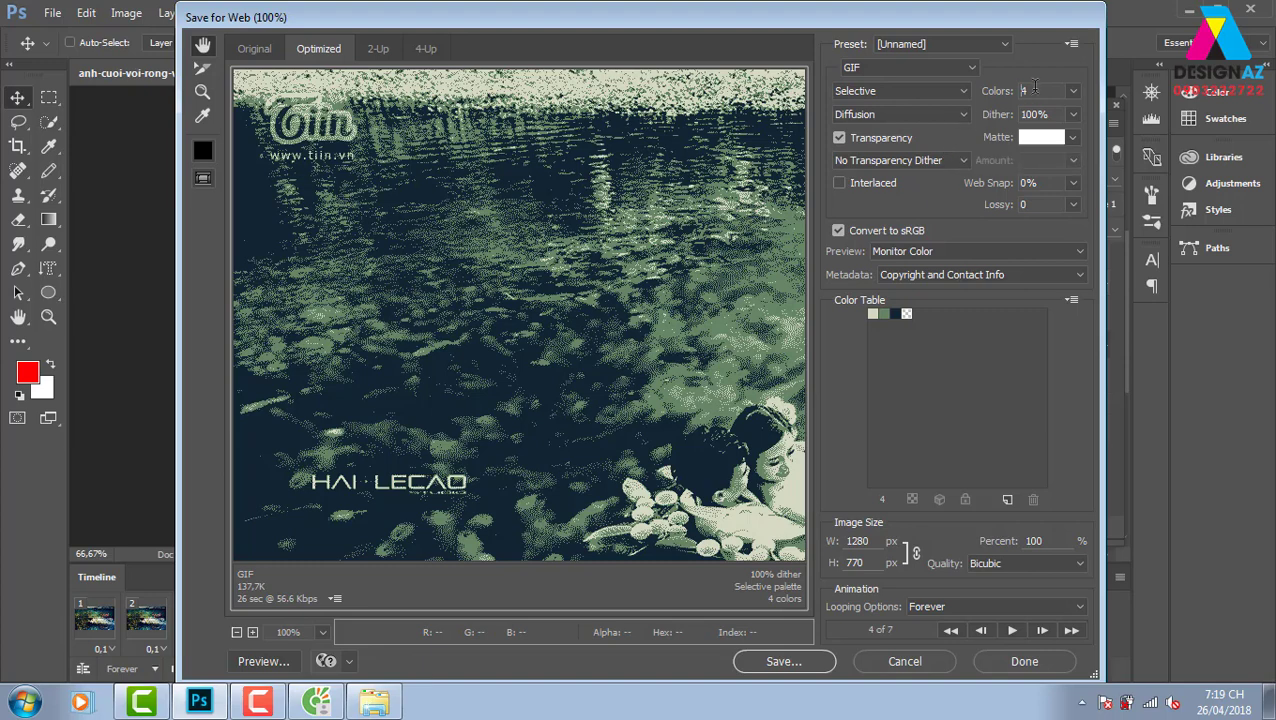
left_click(1066, 91)
left_click(1022, 259)
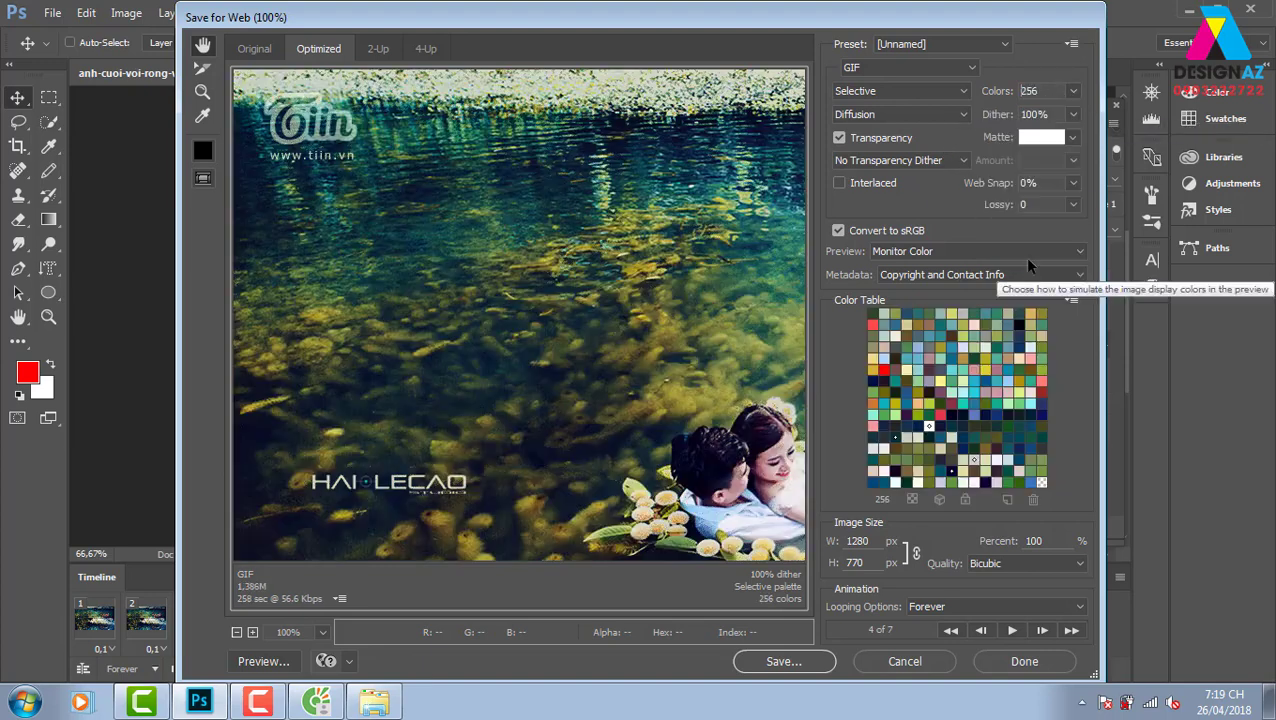
left_click(815, 663)
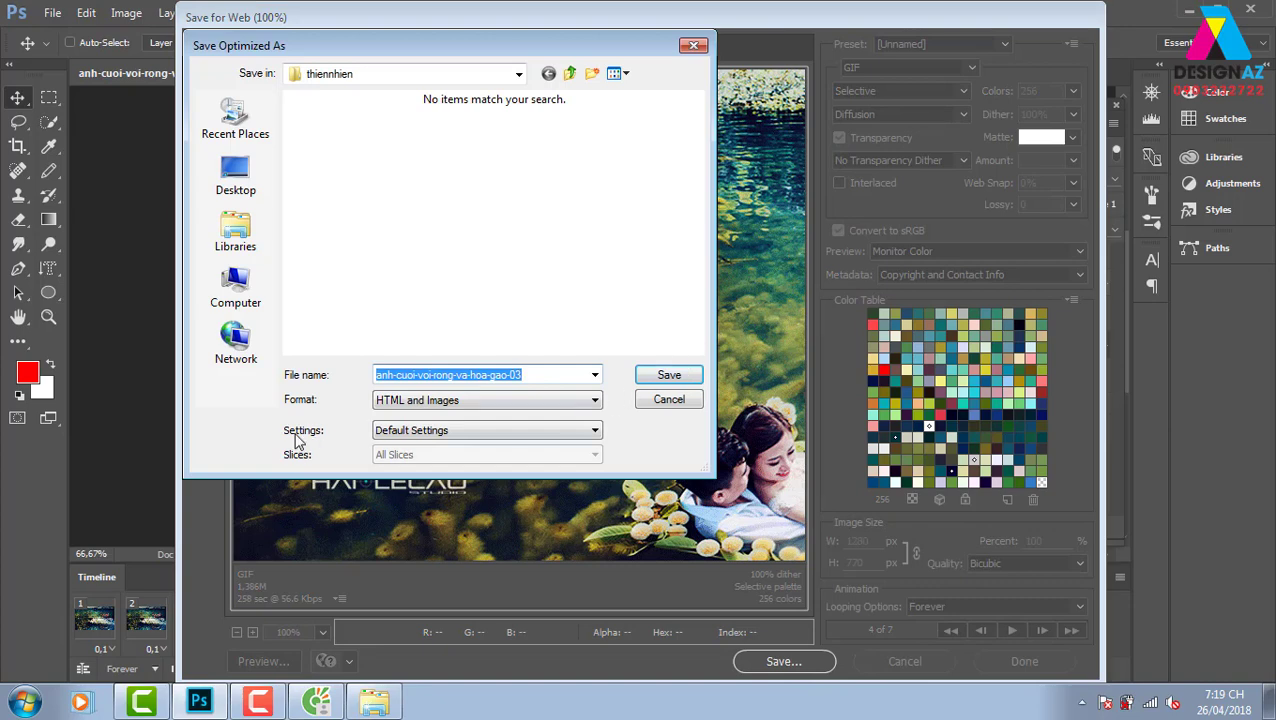
Step: Save the GIF as Images Only to the Desktop as anh-cuoi-voi-rong-va-hoa-gao-03.gif
left_click(514, 402)
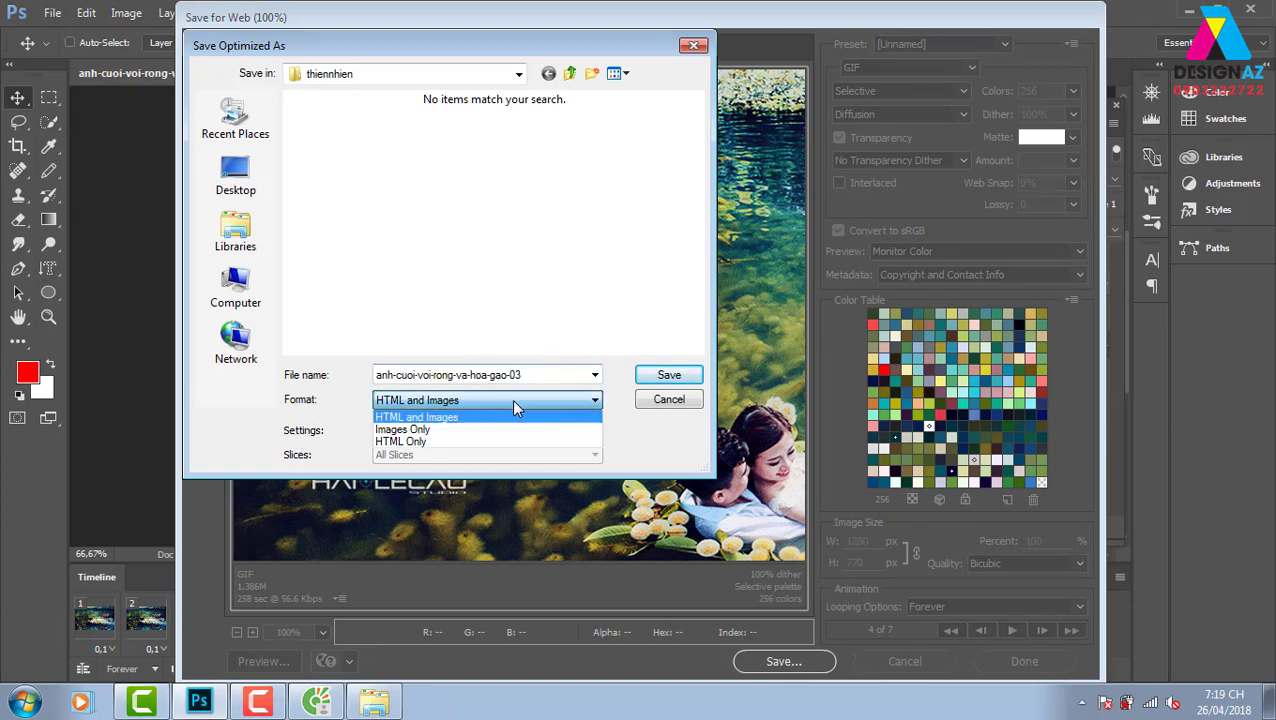
left_click(449, 431)
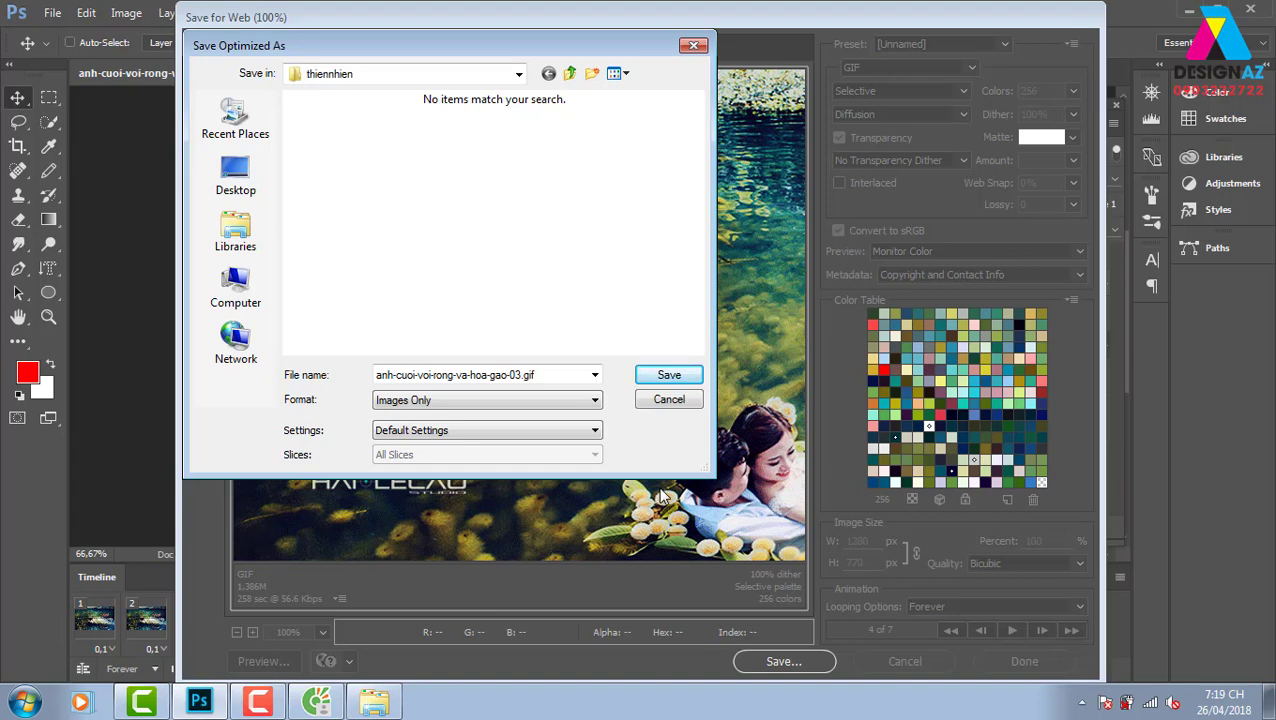
left_click_drag(524, 46, 441, 41)
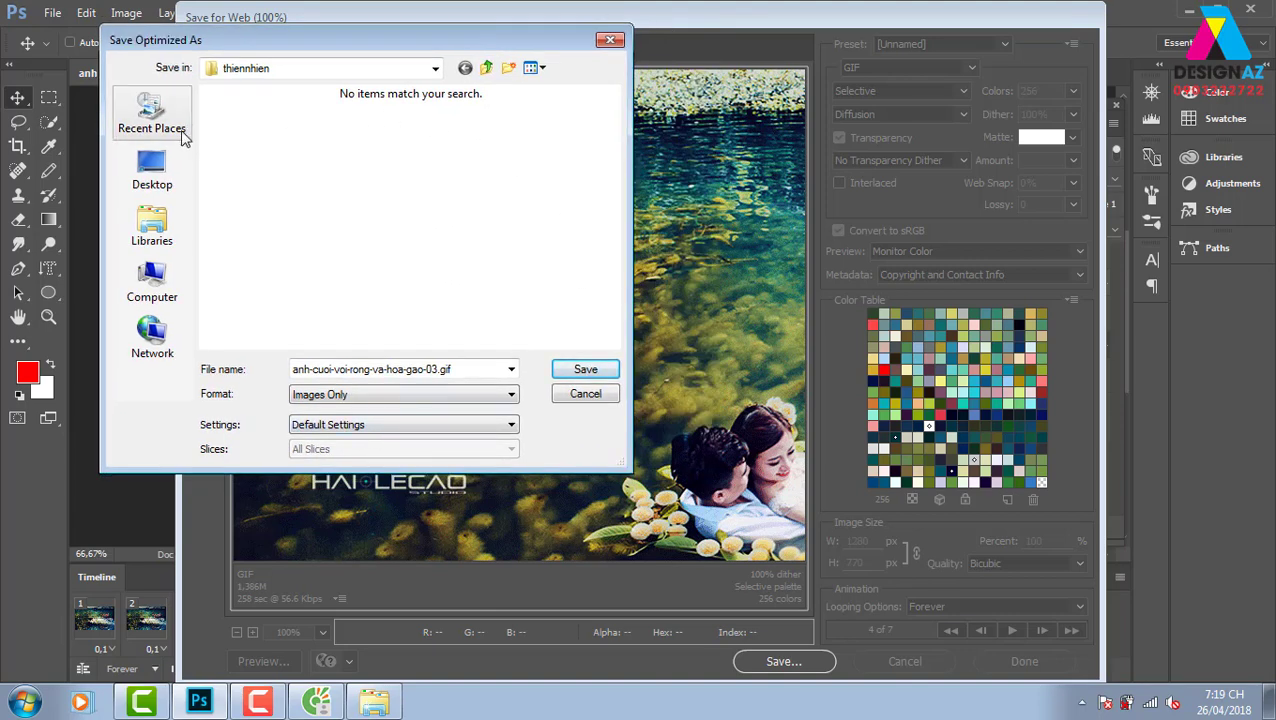
left_click(147, 175)
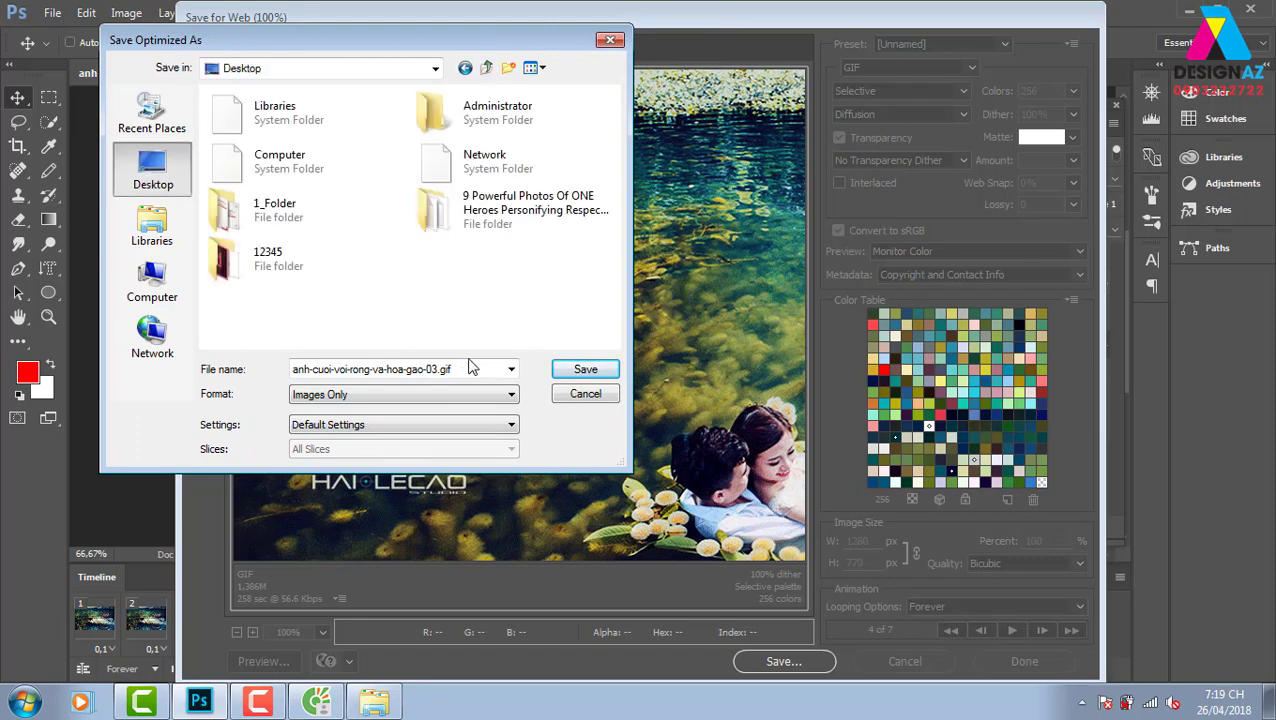
left_click(586, 370)
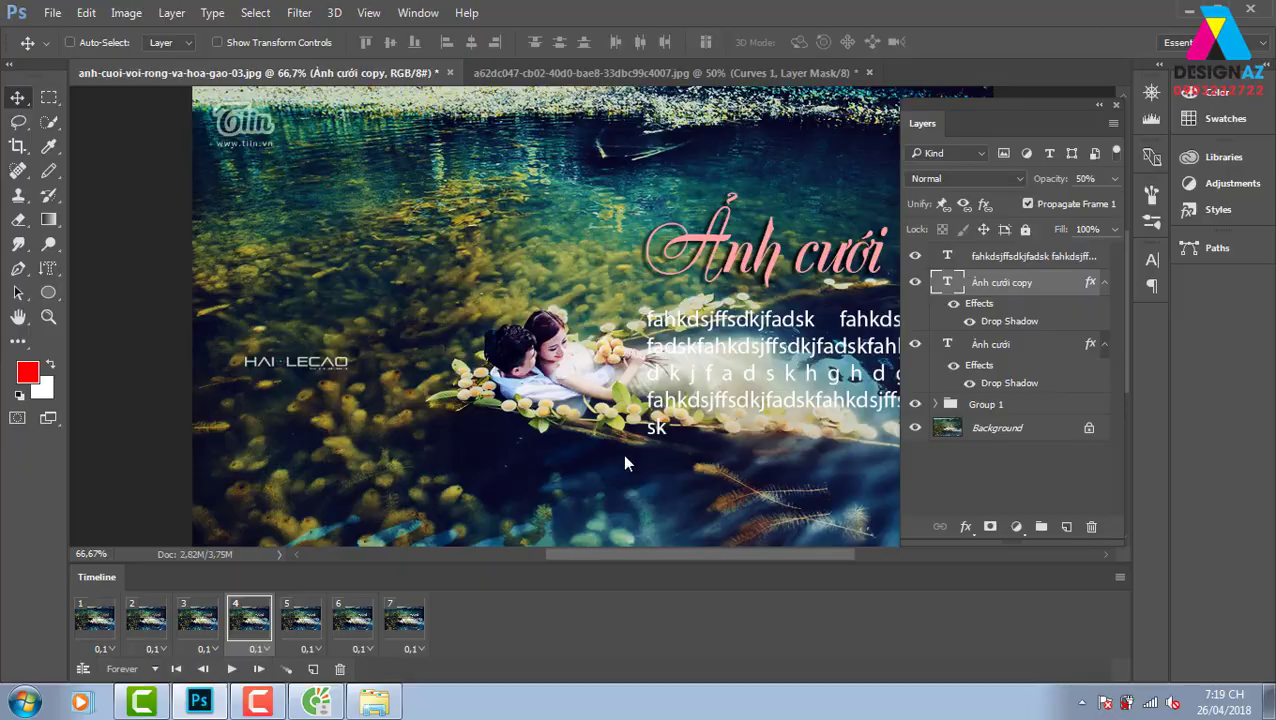
Step: Open anh-cuoi-voi-rong-va-hoa-gao-03.gif from the desktop in Internet Explorer to check the blinking title, then close it
key("super+d")
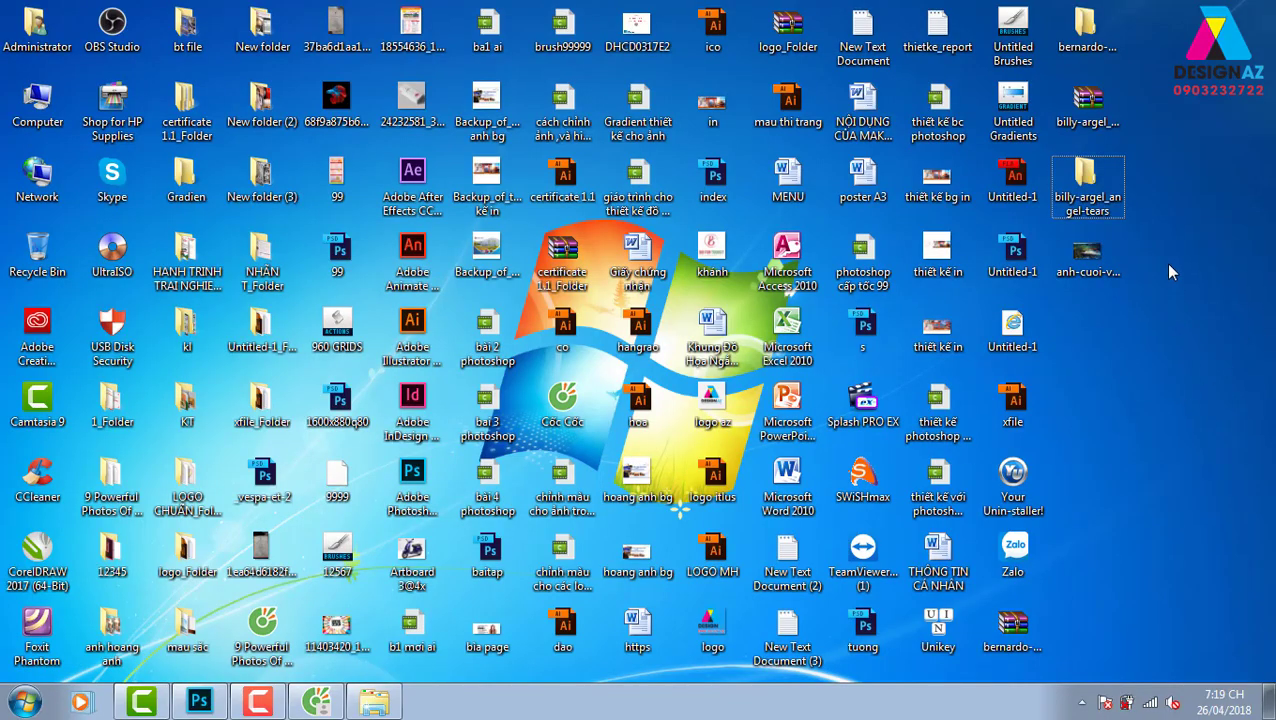
double_click(1097, 173)
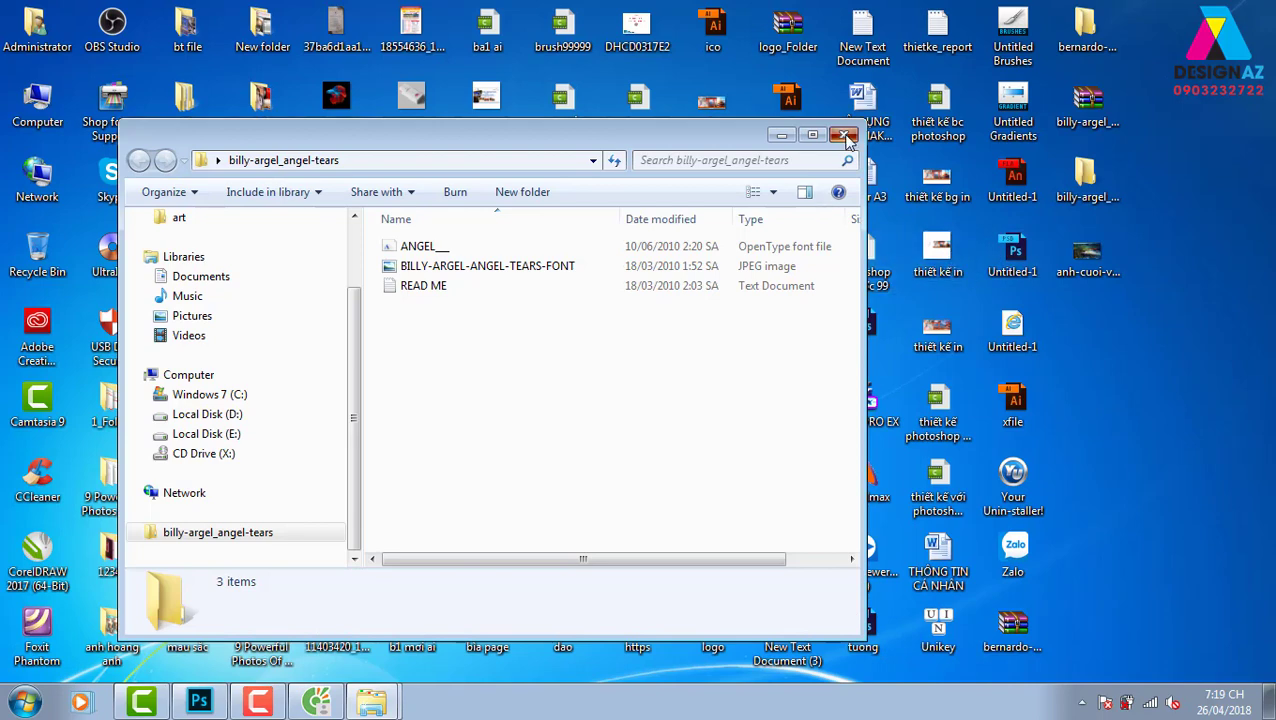
left_click(847, 138)
double_click(1090, 255)
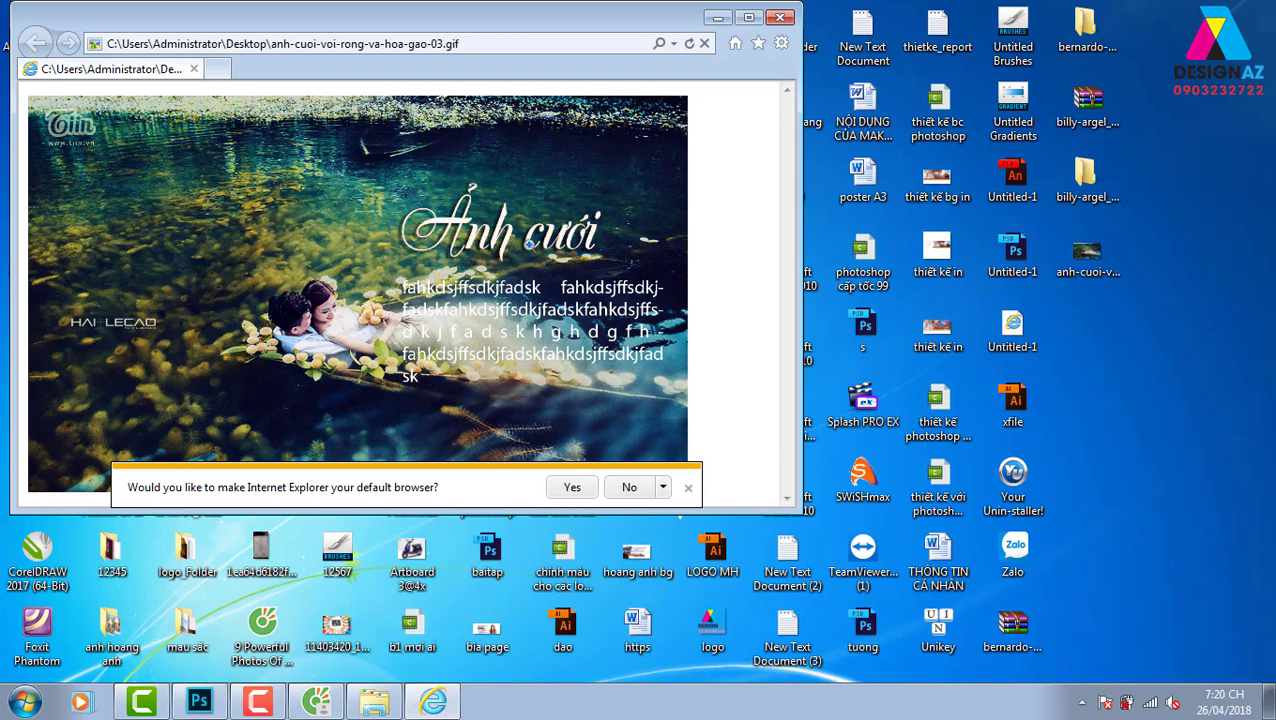
left_click(780, 17)
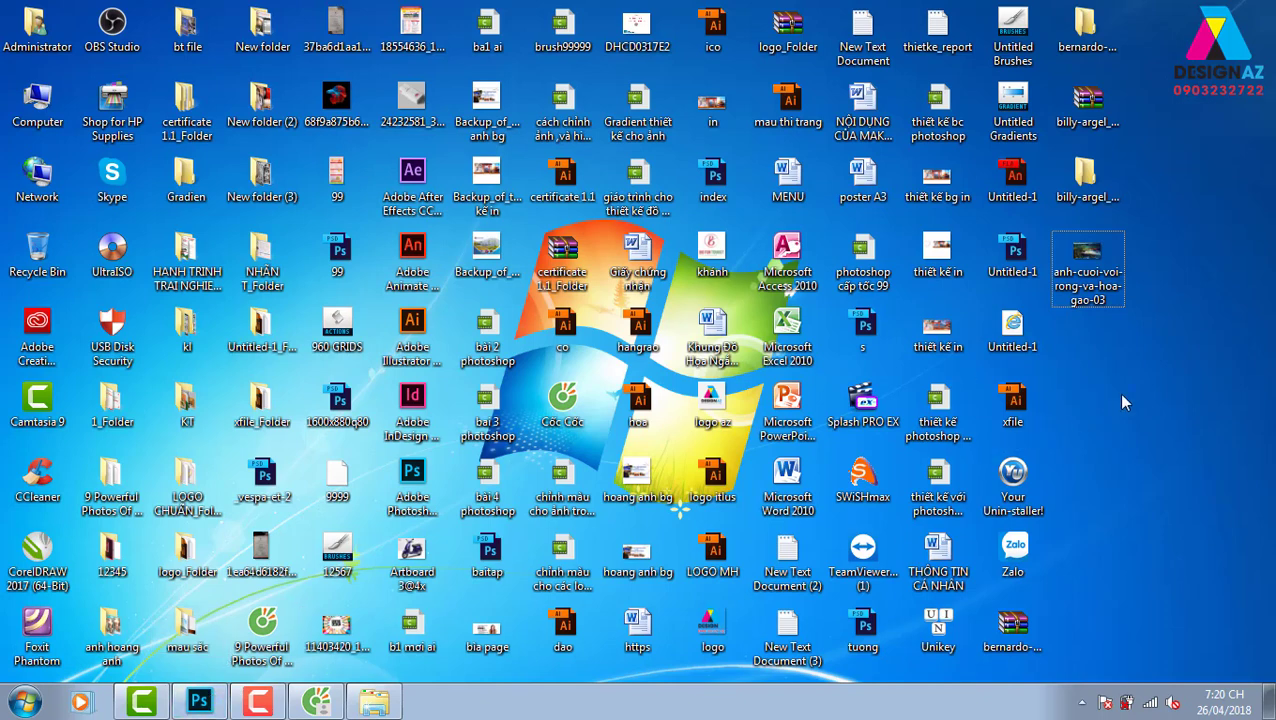
Step: Browse Local Disk (D:) in a maximized Explorer window into webduhocveson and select trangchu copy
key("super+e")
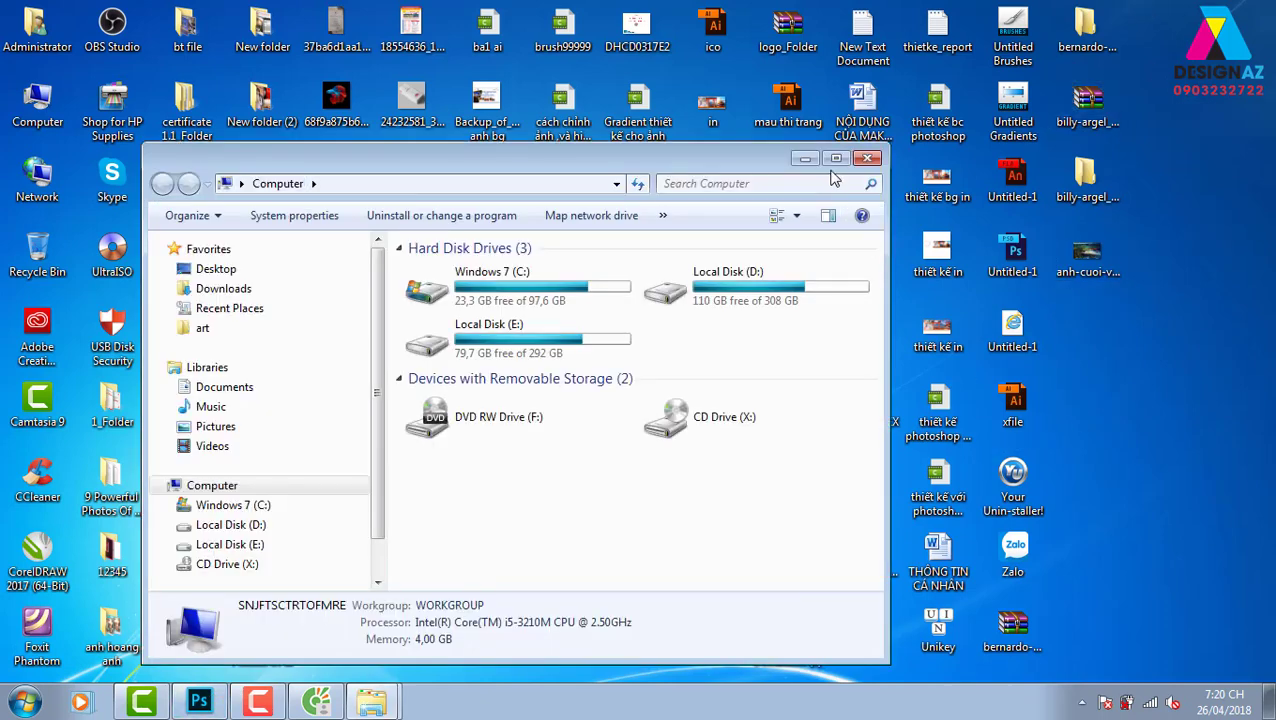
left_click(836, 158)
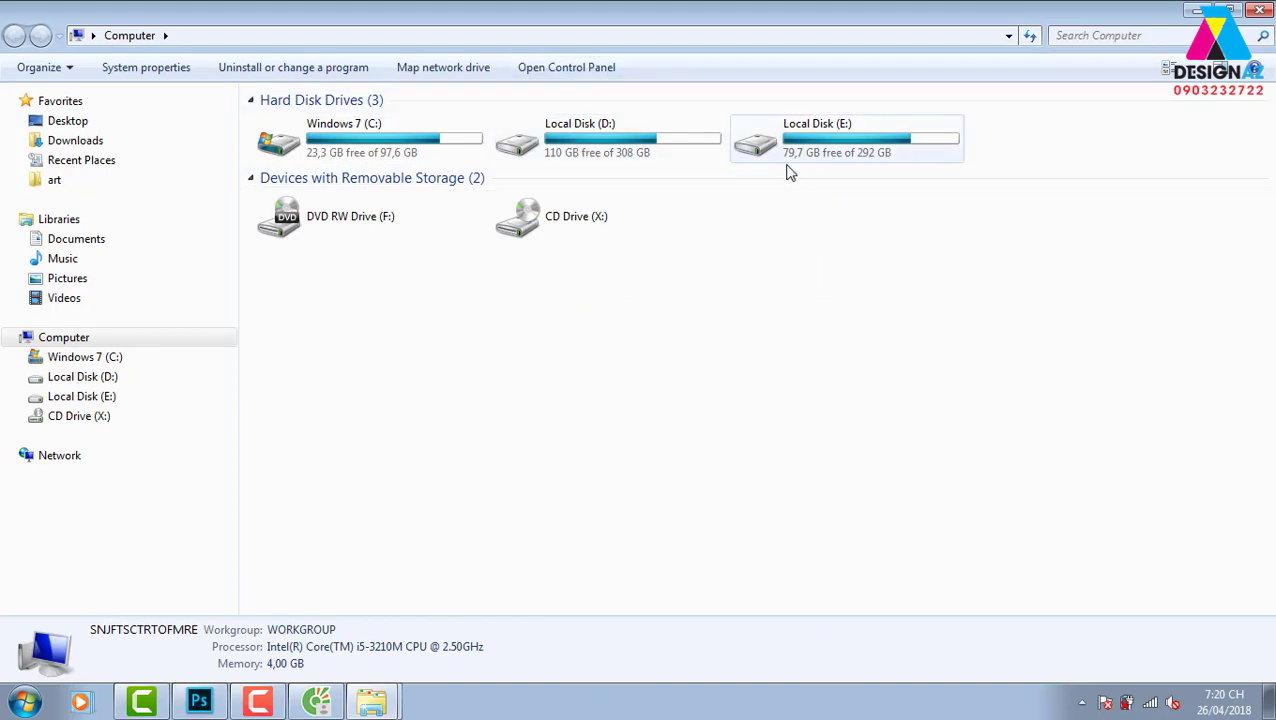
double_click(580, 140)
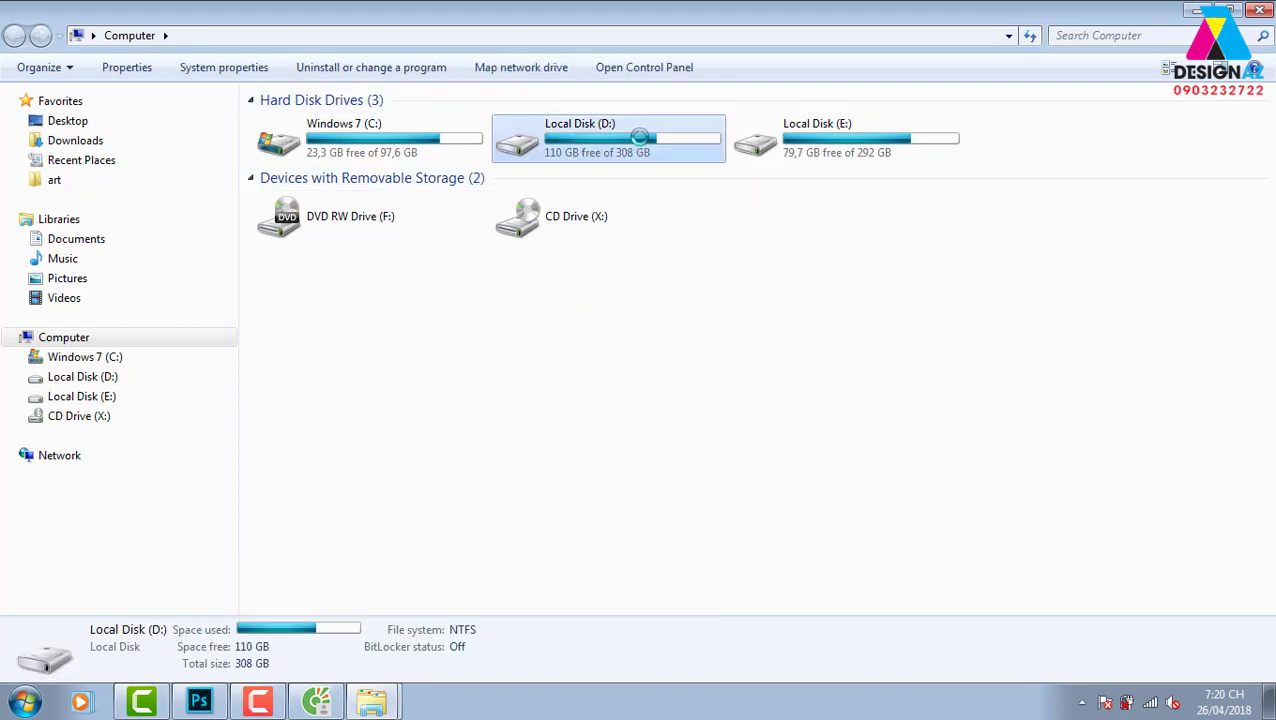
left_click(1089, 35)
type("w")
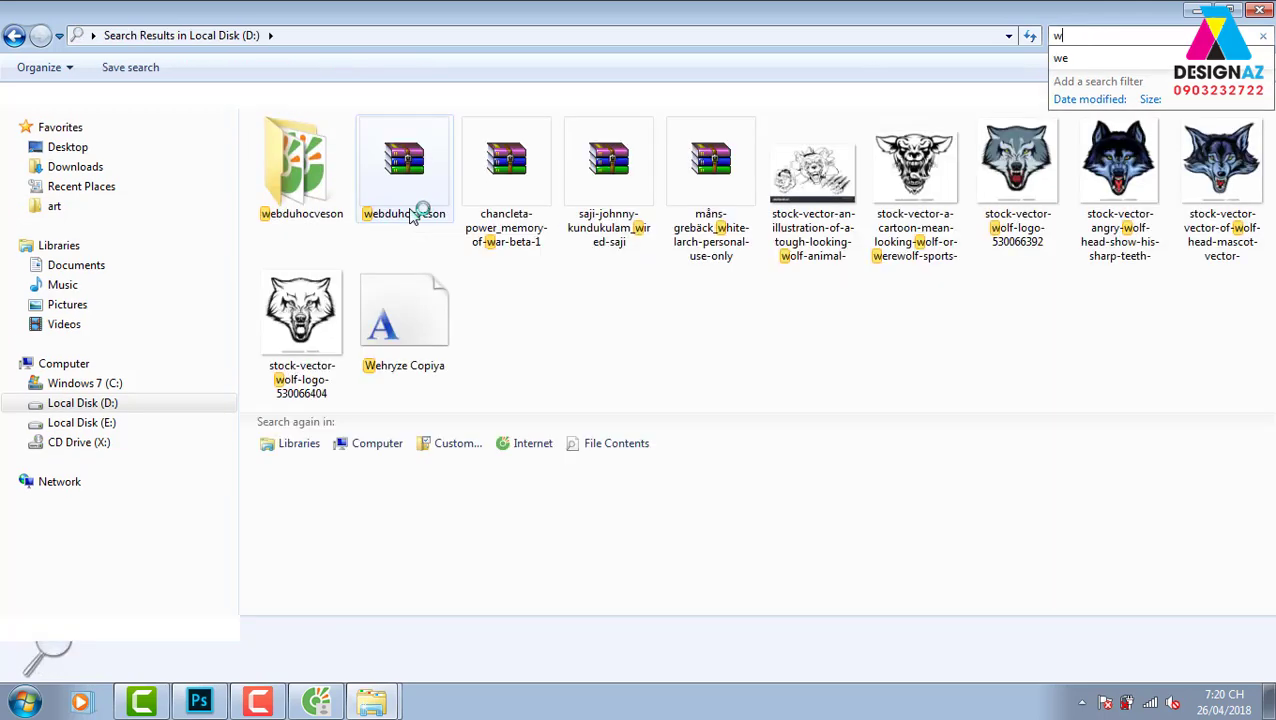
double_click(322, 188)
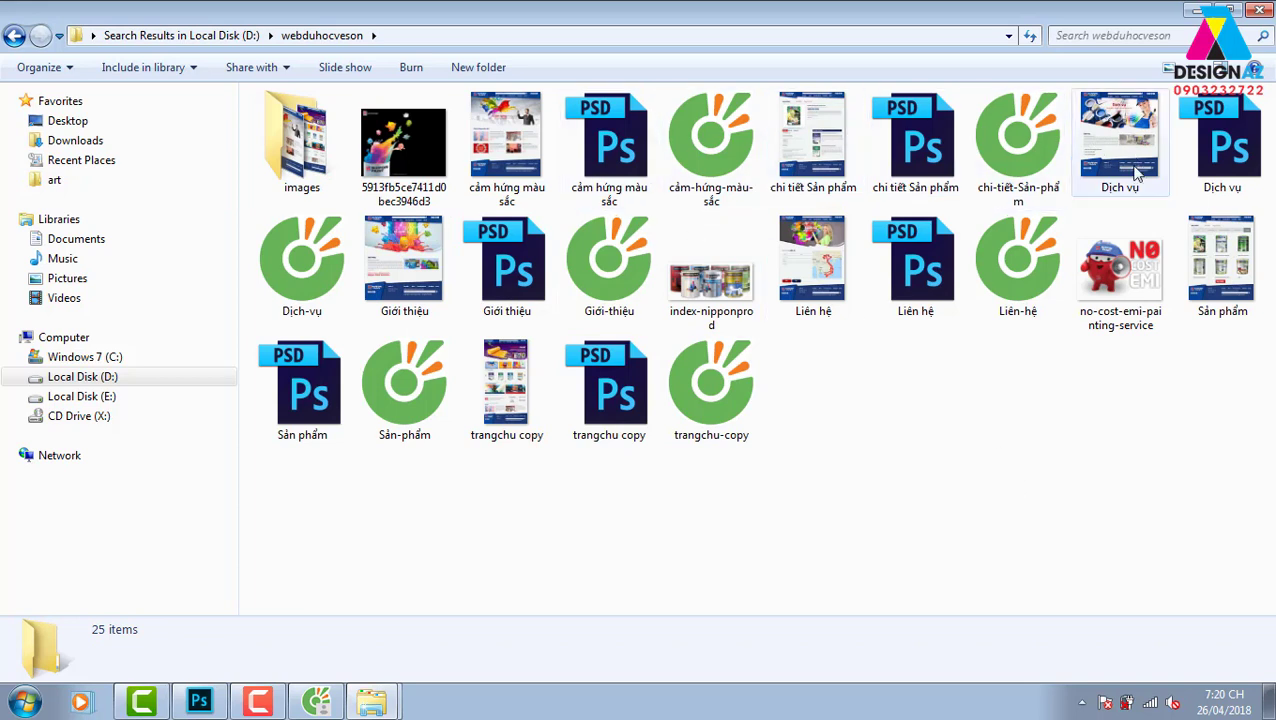
left_click(514, 378)
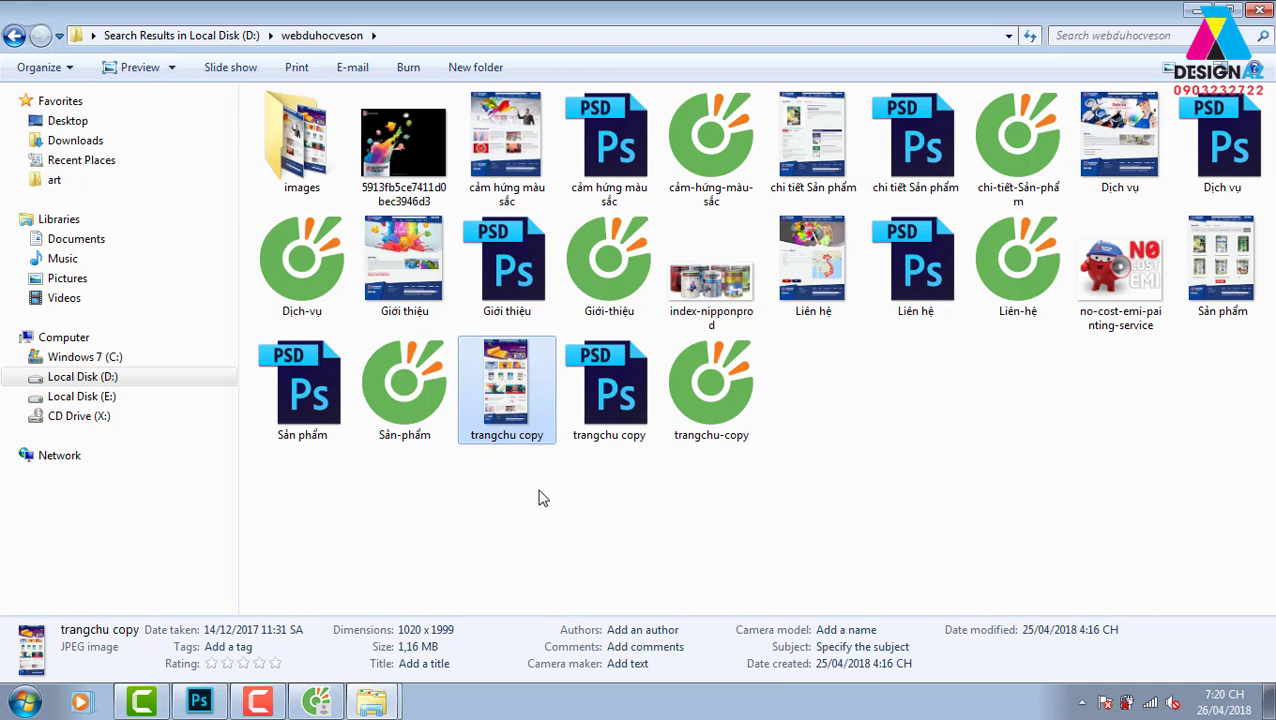
left_click(503, 380)
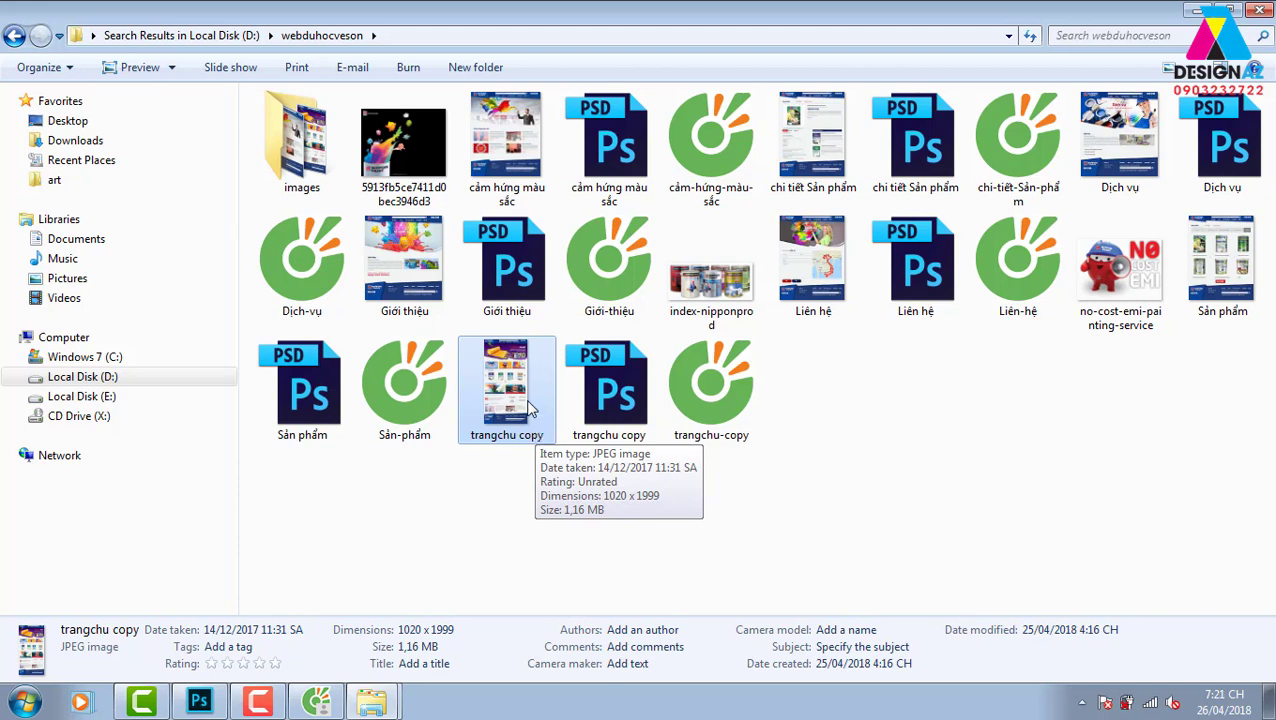
Step: View trangchu copy at actual size, pan its banner and product categories, and briefly try slideshow
double_click(530, 408)
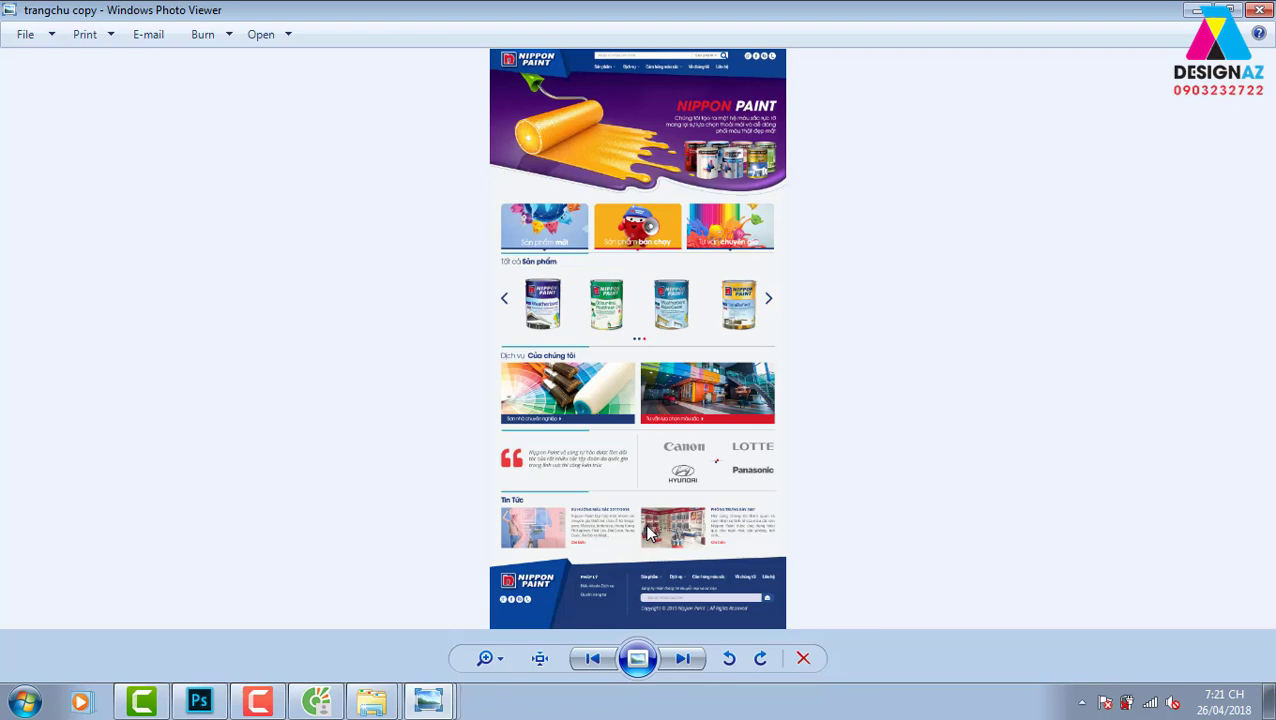
left_click(540, 658)
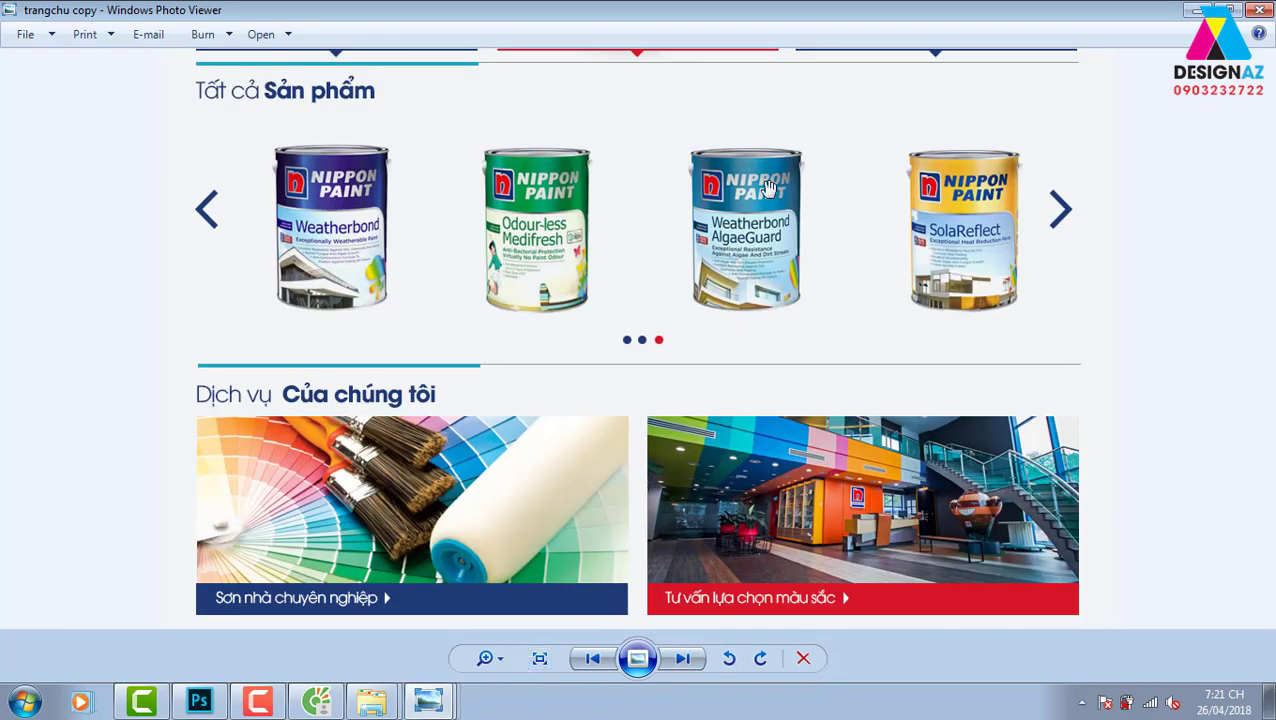
left_click_drag(767, 188, 715, 487)
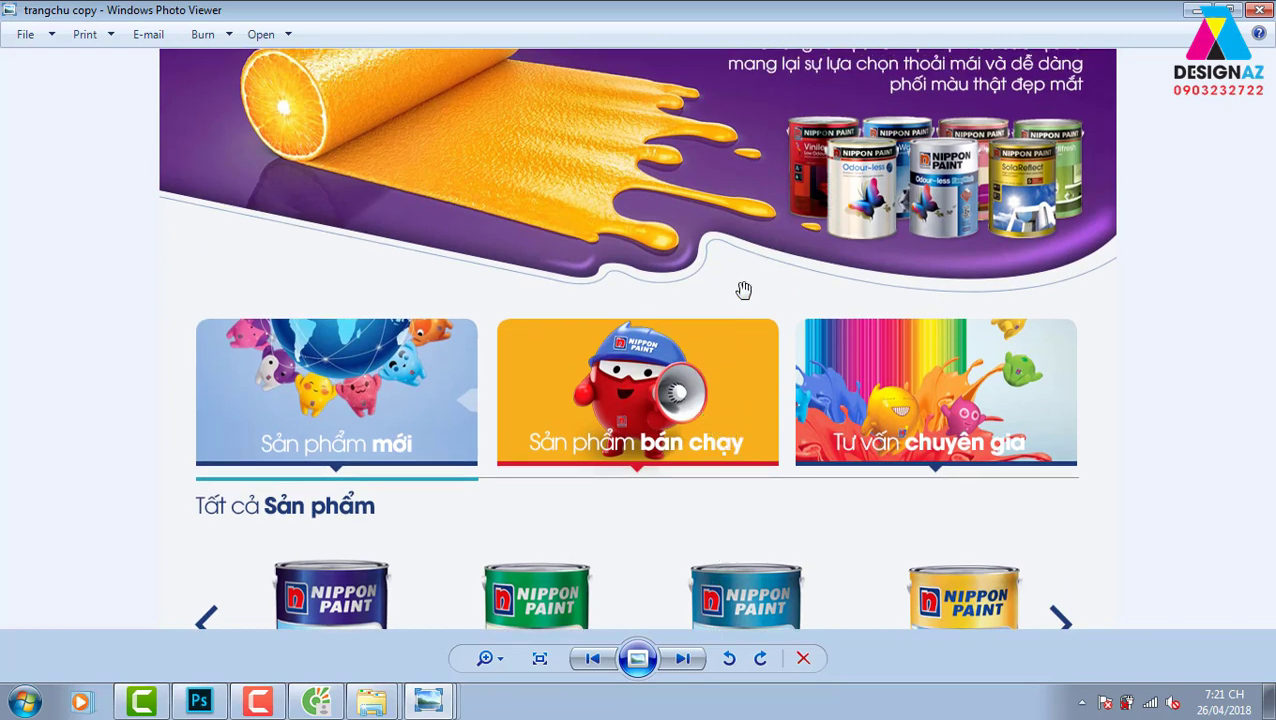
left_click_drag(740, 287, 714, 524)
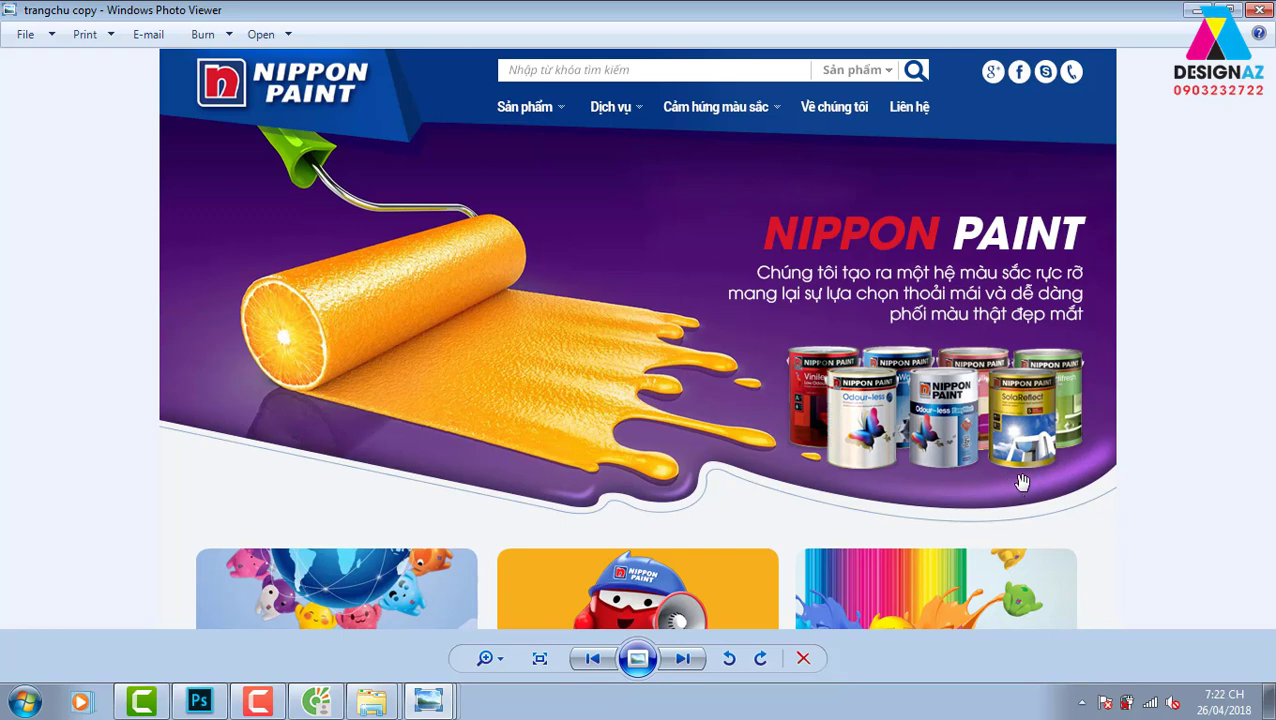
key("F11")
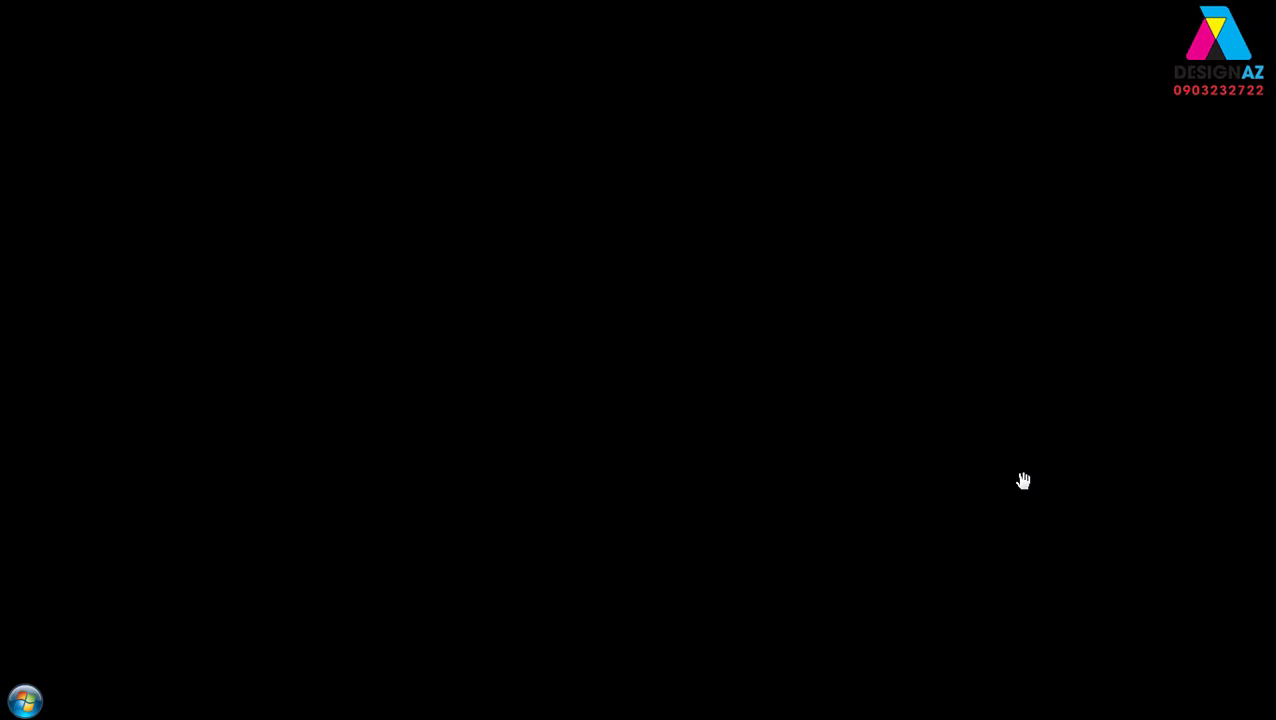
key("Escape")
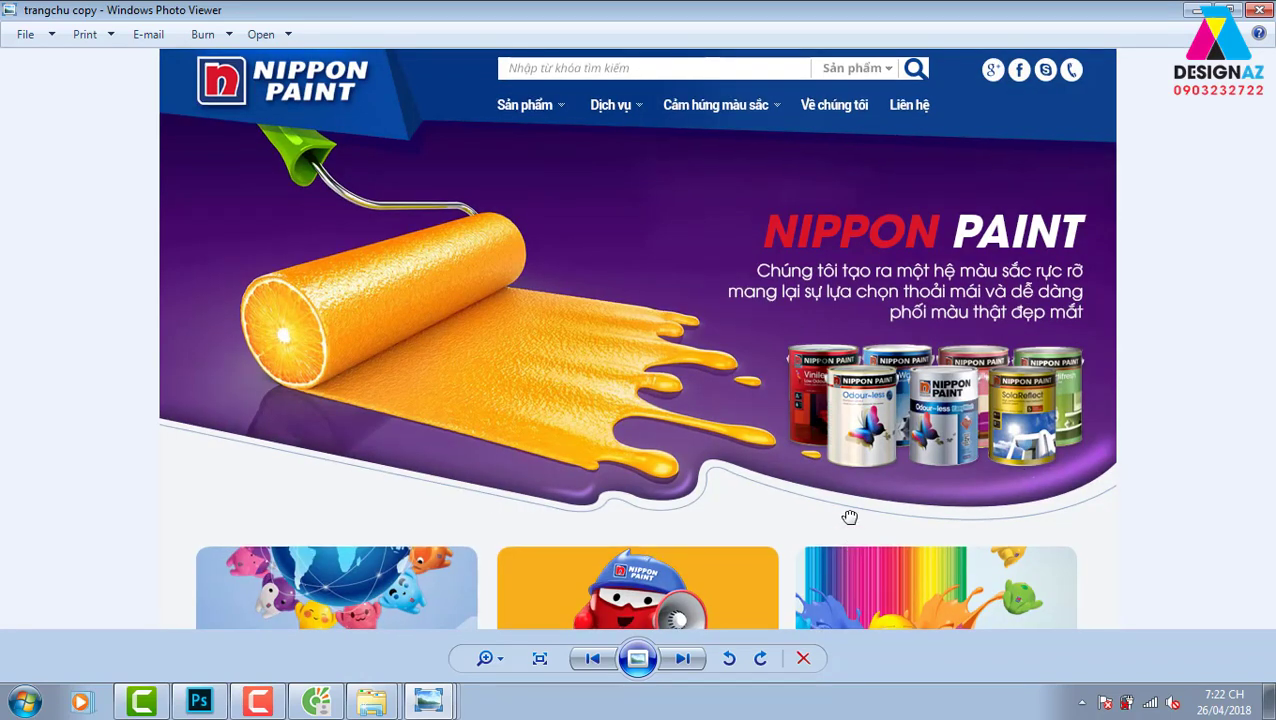
left_click_drag(849, 516, 843, 300)
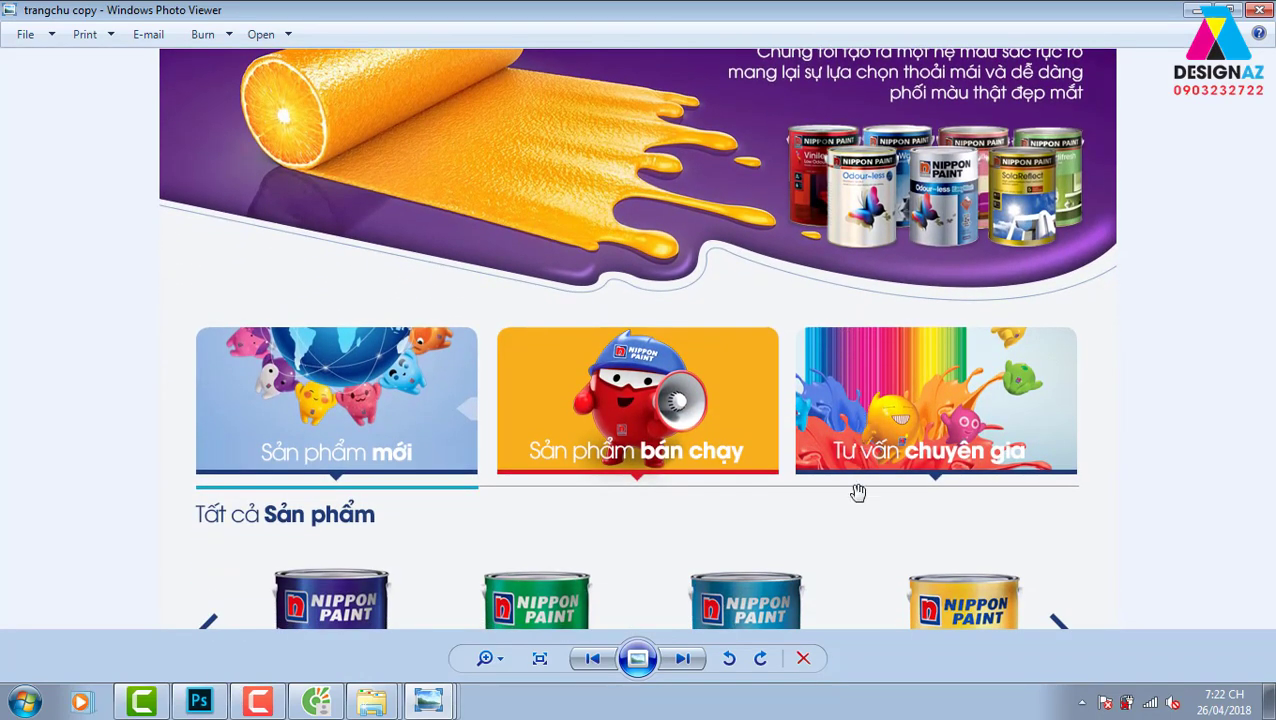